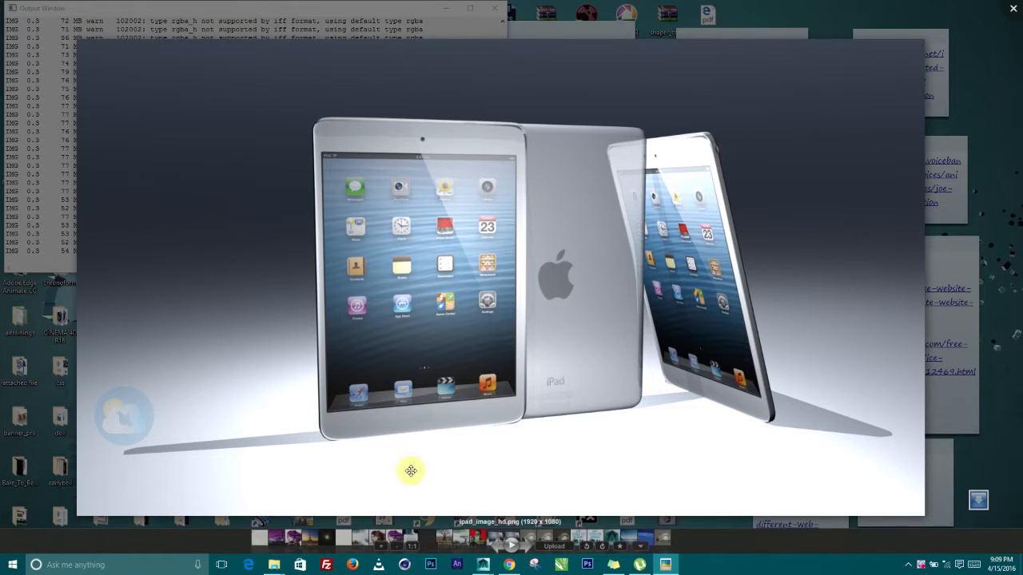
# Bring the Maya ipad.ma scene back to the front and minimize the Hypershade window
pyautogui.moveTo(503, 553)
pyautogui.click(533, 511)
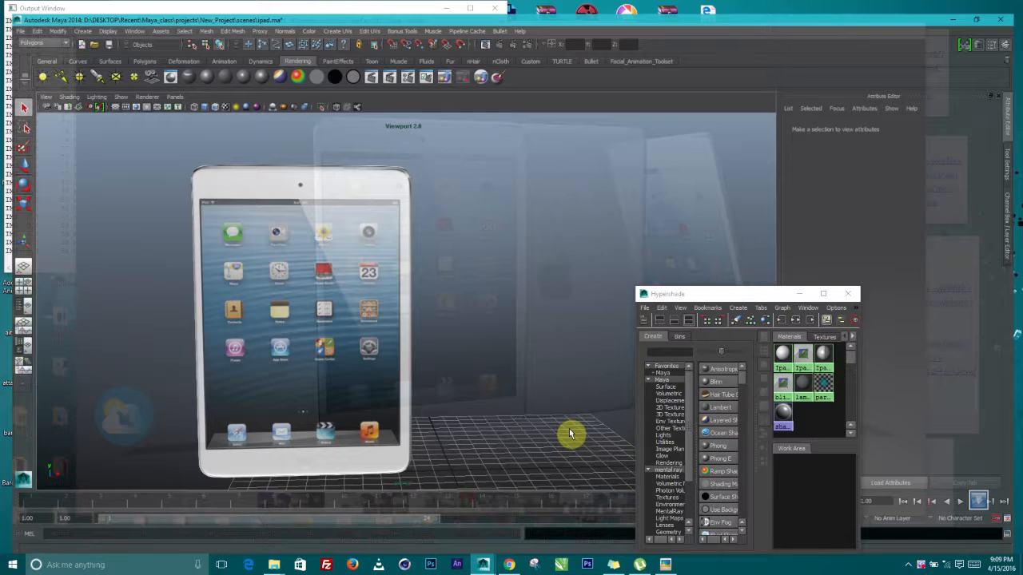
pyautogui.click(800, 368)
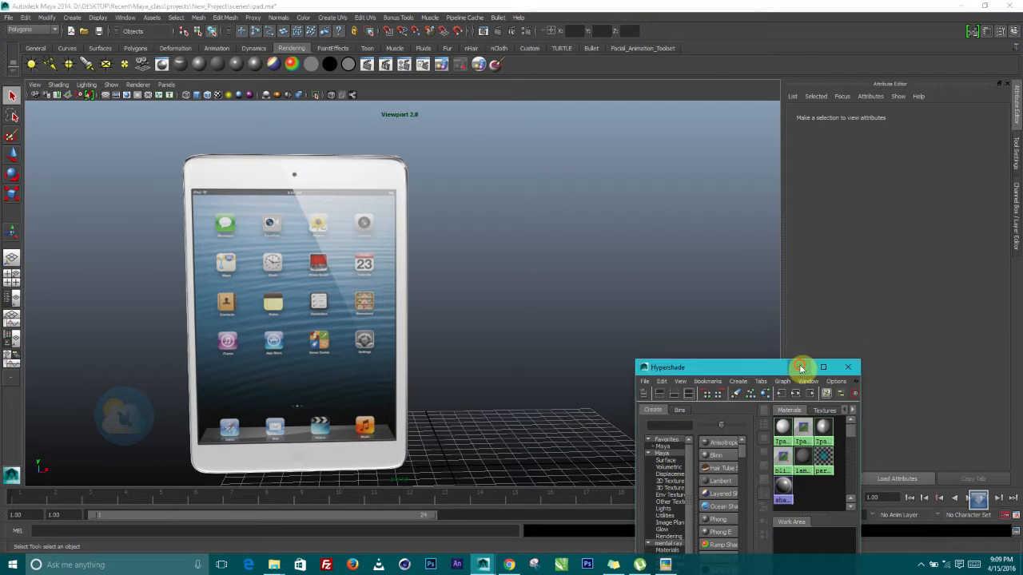
# Tumble, pan and zoom the perspective view to frame the iPad up close
pyautogui.keyDown('alt'); pyautogui.moveTo(422, 312); pyautogui.dragTo(390, 330, button='right'); pyautogui.keyUp('alt')
pyautogui.keyDown('alt'); pyautogui.moveTo(389, 328); pyautogui.dragTo(347, 306); pyautogui.keyUp('alt')
pyautogui.keyDown('alt'); pyautogui.moveTo(347, 306); pyautogui.dragTo(392, 345, button='right'); pyautogui.keyUp('alt')
pyautogui.keyDown('alt'); pyautogui.moveTo(392, 345); pyautogui.dragTo(459, 303); pyautogui.keyUp('alt')
pyautogui.keyDown('alt'); pyautogui.moveTo(459, 319); pyautogui.dragTo(438, 336, button='right'); pyautogui.keyUp('alt')
pyautogui.keyDown('alt'); pyautogui.moveTo(438, 337); pyautogui.dragTo(445, 359); pyautogui.keyUp('alt')
pyautogui.keyDown('alt'); pyautogui.moveTo(445, 359); pyautogui.dragTo(480, 342, button='right'); pyautogui.keyUp('alt')
pyautogui.keyDown('alt'); pyautogui.moveTo(452, 319); pyautogui.dragTo(429, 336); pyautogui.keyUp('alt')
pyautogui.keyDown('alt'); pyautogui.moveTo(427, 329); pyautogui.dragTo(292, 310, button='middle'); pyautogui.keyUp('alt')
pyautogui.keyDown('alt'); pyautogui.moveTo(411, 274); pyautogui.dragTo(432, 297, button='right'); pyautogui.keyUp('alt')
# Create a default polygon cube on the grid beside the iPad
pyautogui.click(363, 291)
pyautogui.keyDown('alt'); pyautogui.moveTo(458, 275); pyautogui.dragTo(391, 262); pyautogui.keyUp('alt')
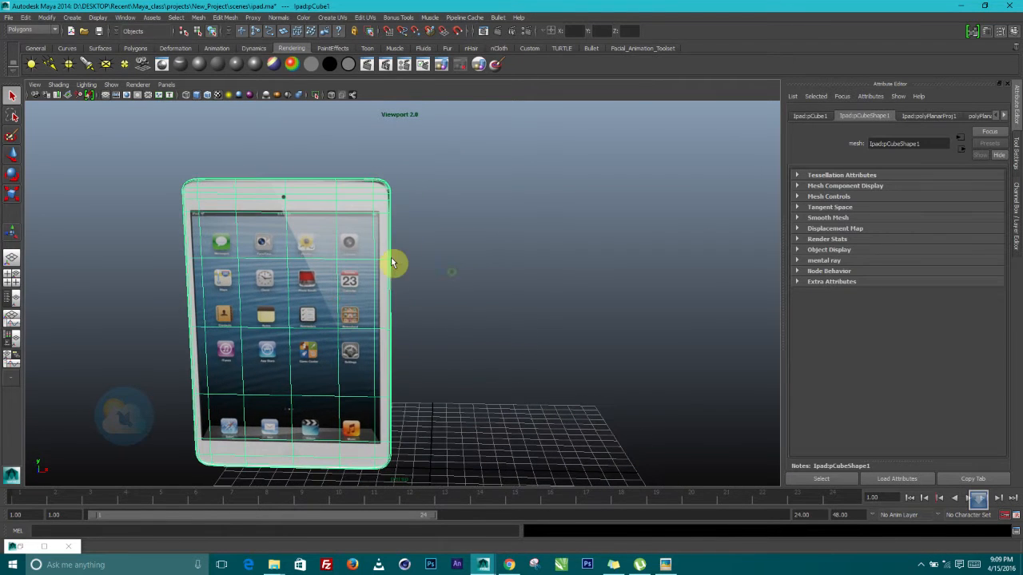
pyautogui.click(151, 18)
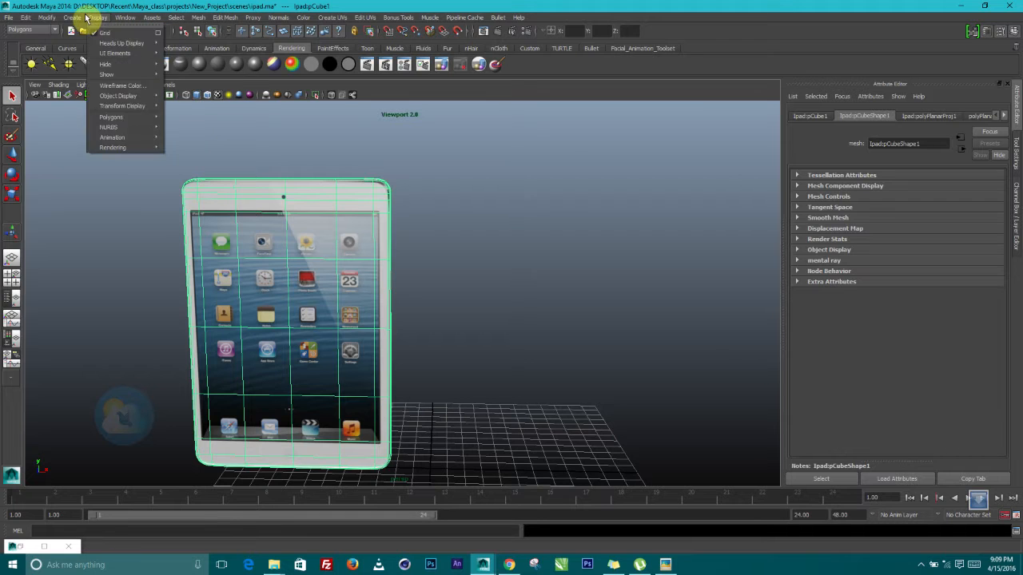
pyautogui.moveTo(97, 42)
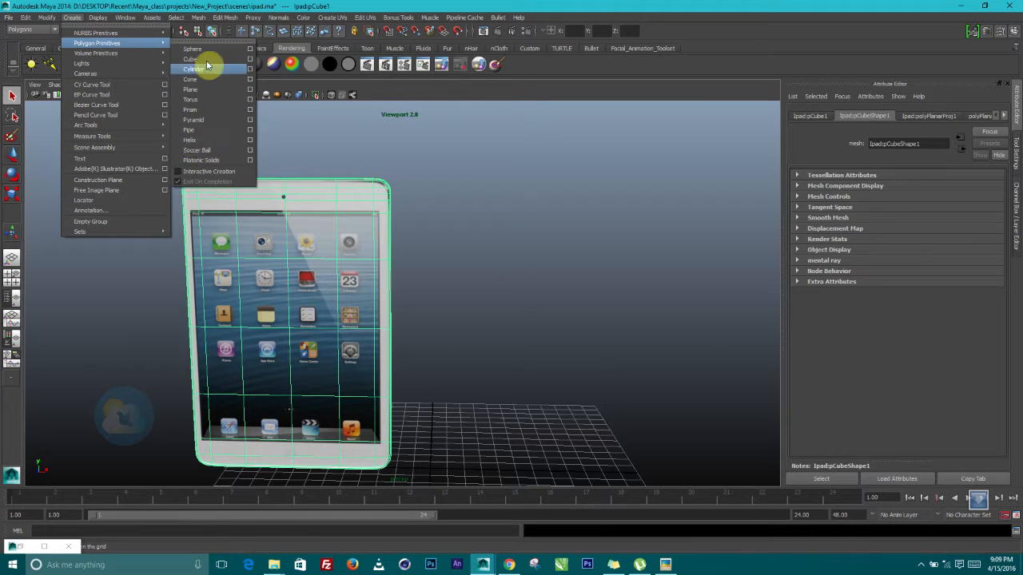
pyautogui.click(201, 60)
# Show the Channel Box and expand polyCube1 to reveal its width, height and depth
pyautogui.keyDown('alt'); pyautogui.moveTo(568, 334); pyautogui.dragTo(546, 228, button='middle'); pyautogui.keyUp('alt')
pyautogui.keyDown('alt'); pyautogui.moveTo(546, 229); pyautogui.dragTo(554, 356, button='right'); pyautogui.keyUp('alt')
pyautogui.keyDown('alt'); pyautogui.moveTo(555, 356); pyautogui.dragTo(565, 410, button='middle'); pyautogui.keyUp('alt')
pyautogui.keyDown('alt'); pyautogui.moveTo(565, 410); pyautogui.dragTo(480, 393); pyautogui.keyUp('alt')
pyautogui.click(1018, 192)
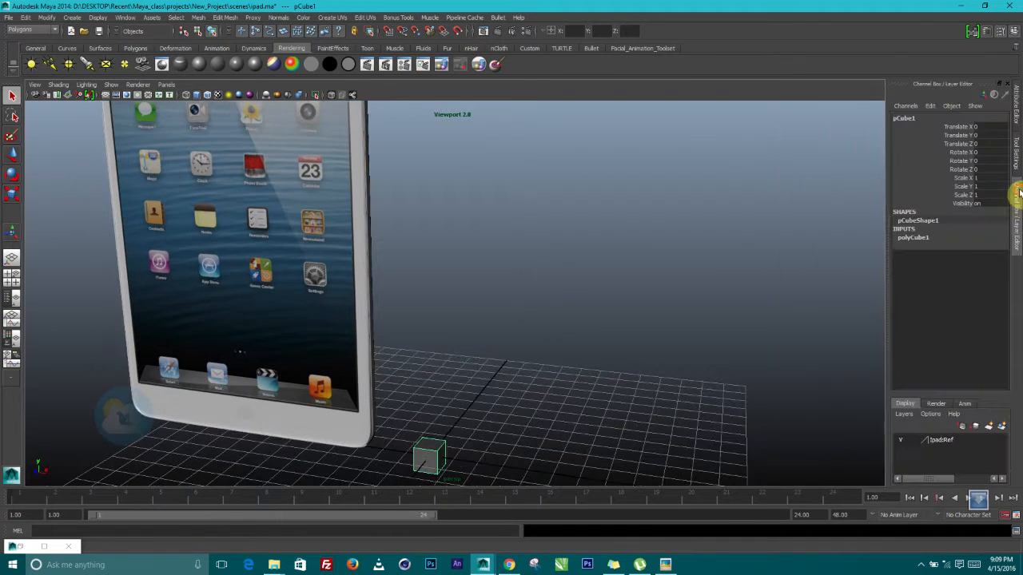
pyautogui.click(919, 237)
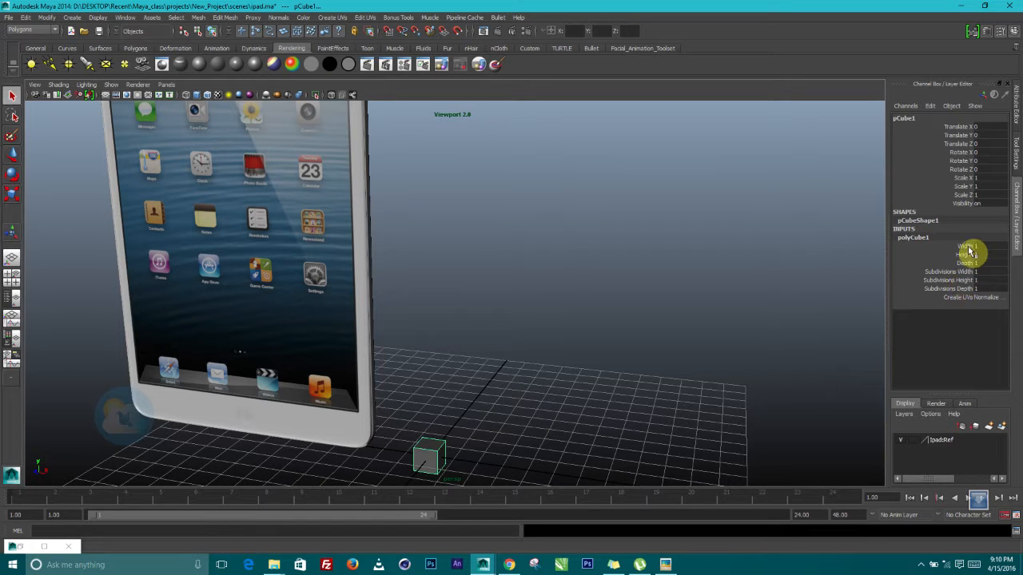
# Set polyCube1's width, height and depth to 17.9 with the virtual slider
pyautogui.moveTo(586, 356); pyautogui.dragTo(650, 359, button='middle')
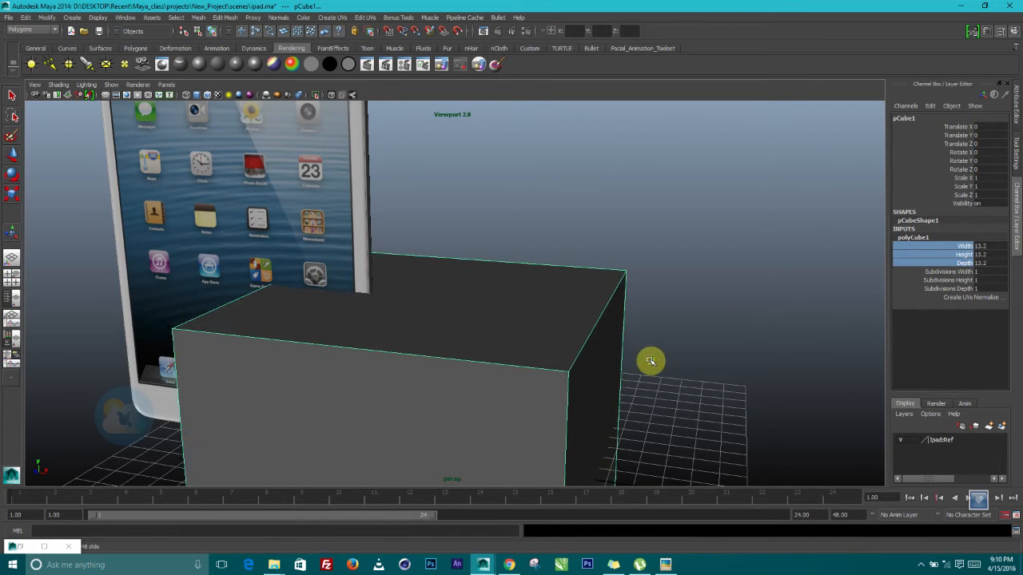
pyautogui.keyDown('alt'); pyautogui.moveTo(653, 359); pyautogui.dragTo(545, 341, button='right'); pyautogui.keyUp('alt')
pyautogui.keyDown('alt'); pyautogui.moveTo(546, 342); pyautogui.dragTo(560, 253, button='middle'); pyautogui.keyUp('alt')
pyautogui.keyDown('alt'); pyautogui.moveTo(589, 279); pyautogui.dragTo(391, 284); pyautogui.keyUp('alt')
pyautogui.moveTo(637, 284); pyautogui.dragTo(661, 285, button='middle')
pyautogui.keyDown('alt'); pyautogui.moveTo(618, 349); pyautogui.dragTo(486, 361); pyautogui.keyUp('alt')
pyautogui.keyDown('alt'); pyautogui.moveTo(486, 363); pyautogui.dragTo(424, 218, button='middle'); pyautogui.keyUp('alt')
# Scale the cube flat along Z into a thin slab
pyautogui.click(12, 198)
pyautogui.keyDown('alt'); pyautogui.moveTo(301, 201); pyautogui.dragTo(350, 310, button='middle'); pyautogui.keyUp('alt')
pyautogui.moveTo(380, 309); pyautogui.dragTo(478, 308)
pyautogui.keyDown('alt'); pyautogui.moveTo(477, 308); pyautogui.dragTo(463, 368, button='middle'); pyautogui.keyUp('alt')
pyautogui.keyDown('alt'); pyautogui.moveTo(463, 367); pyautogui.dragTo(519, 361); pyautogui.keyUp('alt')
# Raise the slab above the grid and slide it beside the iPad
pyautogui.click(10, 151)
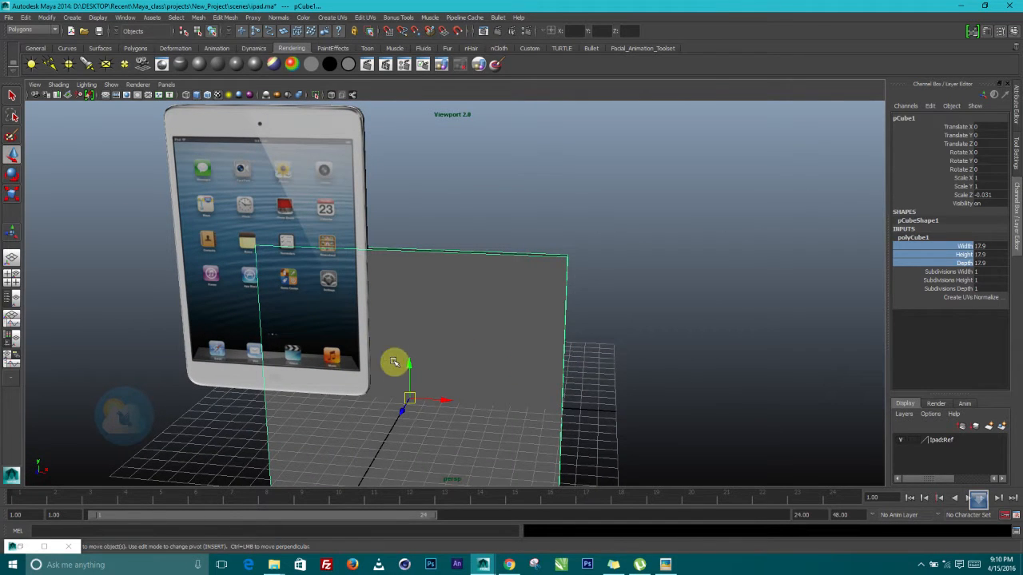
pyautogui.moveTo(407, 368); pyautogui.dragTo(459, 242)
pyautogui.keyDown('alt'); pyautogui.moveTo(459, 242); pyautogui.dragTo(513, 340, button='middle'); pyautogui.keyUp('alt')
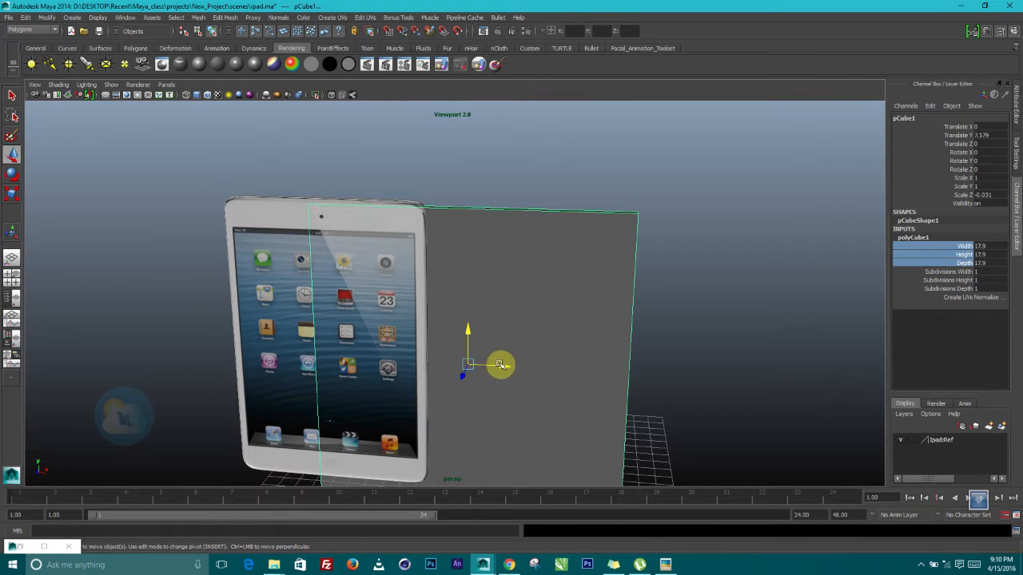
pyautogui.moveTo(501, 365); pyautogui.dragTo(384, 270)
# Narrow and shorten the panel, bringing its X and Y scale to about 0.703 and 0.937
pyautogui.click(12, 193)
pyautogui.moveTo(610, 301); pyautogui.dragTo(552, 332)
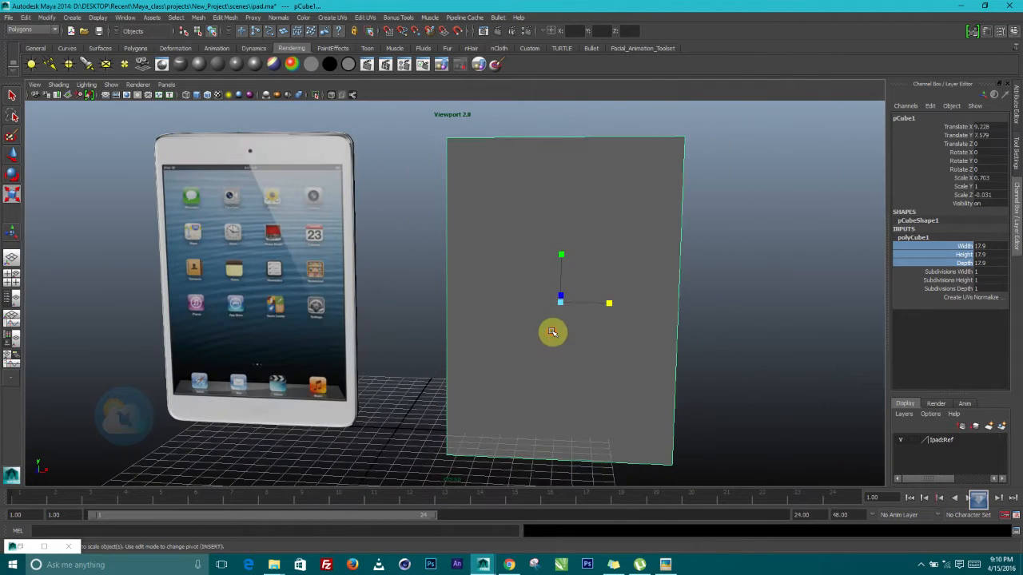
pyautogui.moveTo(561, 265); pyautogui.dragTo(561, 261)
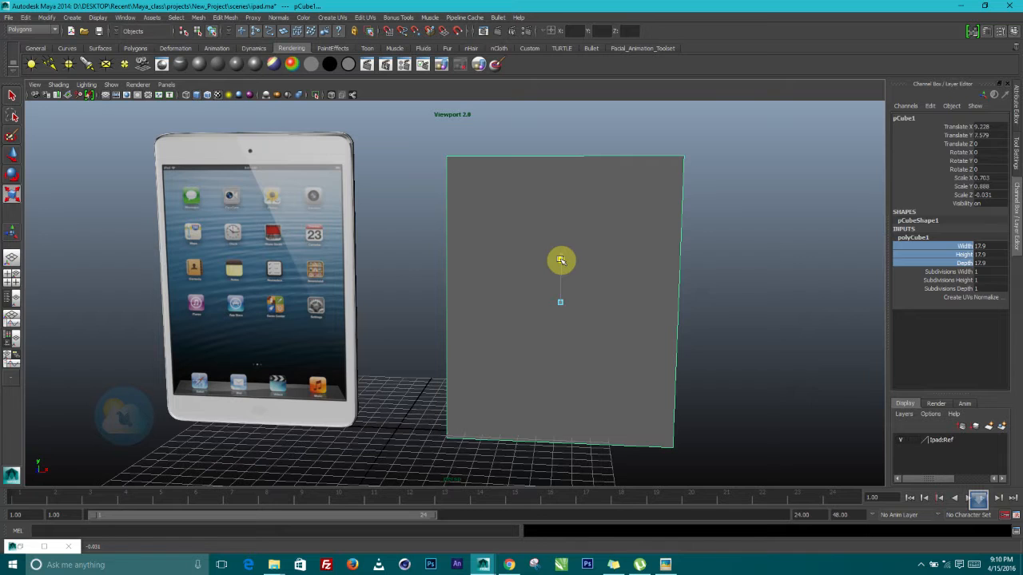
pyautogui.press('w')
pyautogui.moveTo(584, 301); pyautogui.dragTo(389, 327)
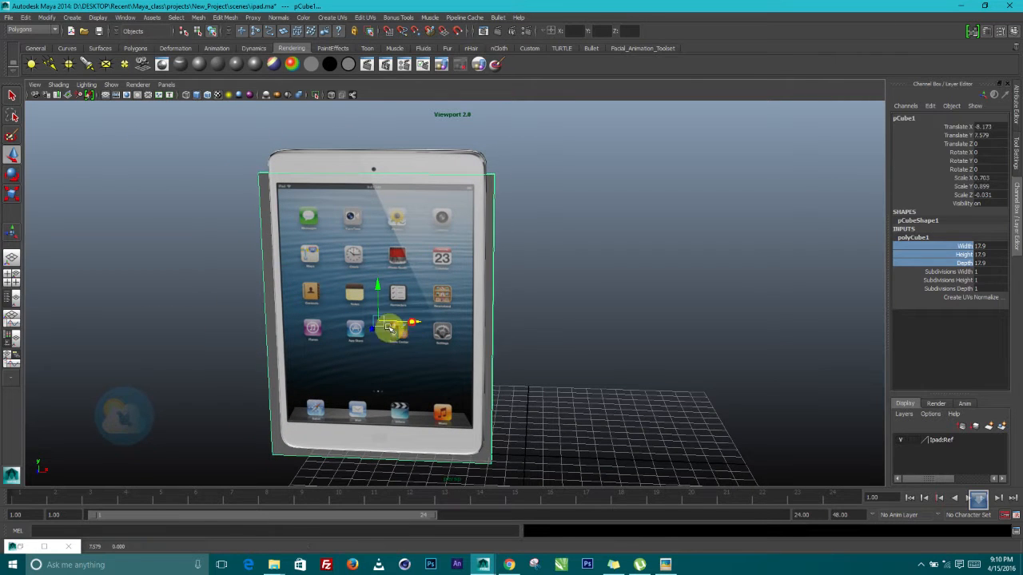
pyautogui.click(13, 200)
pyautogui.moveTo(378, 275); pyautogui.dragTo(376, 271)
# Move the panel to X 6.709 so it stands right of the iPad
pyautogui.press('w')
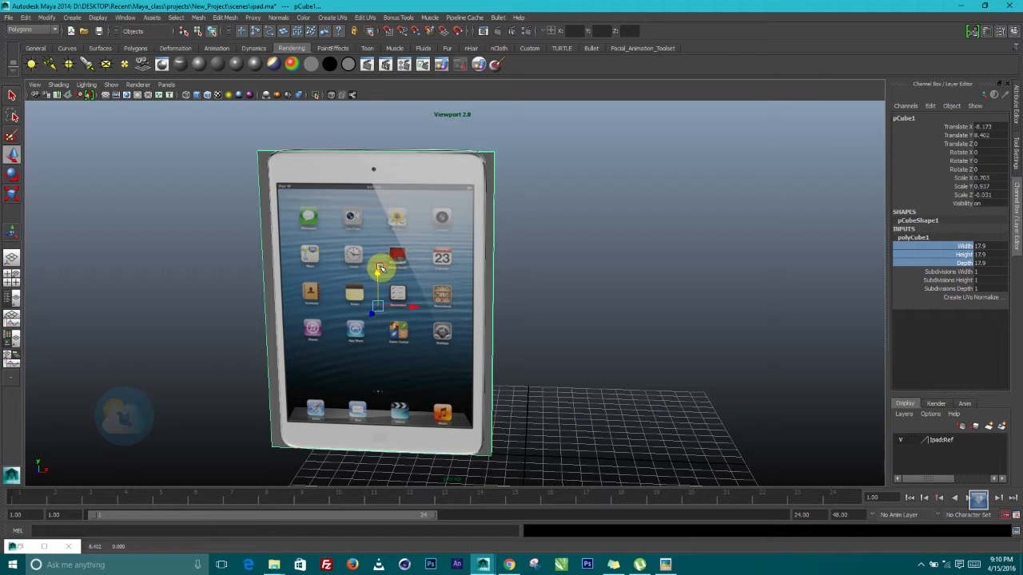
pyautogui.moveTo(414, 309); pyautogui.dragTo(691, 308)
pyautogui.keyDown('alt'); pyautogui.moveTo(674, 306); pyautogui.dragTo(515, 326, button='middle'); pyautogui.keyUp('alt')
pyautogui.keyDown('alt'); pyautogui.moveTo(513, 308); pyautogui.dragTo(512, 293); pyautogui.keyUp('alt')
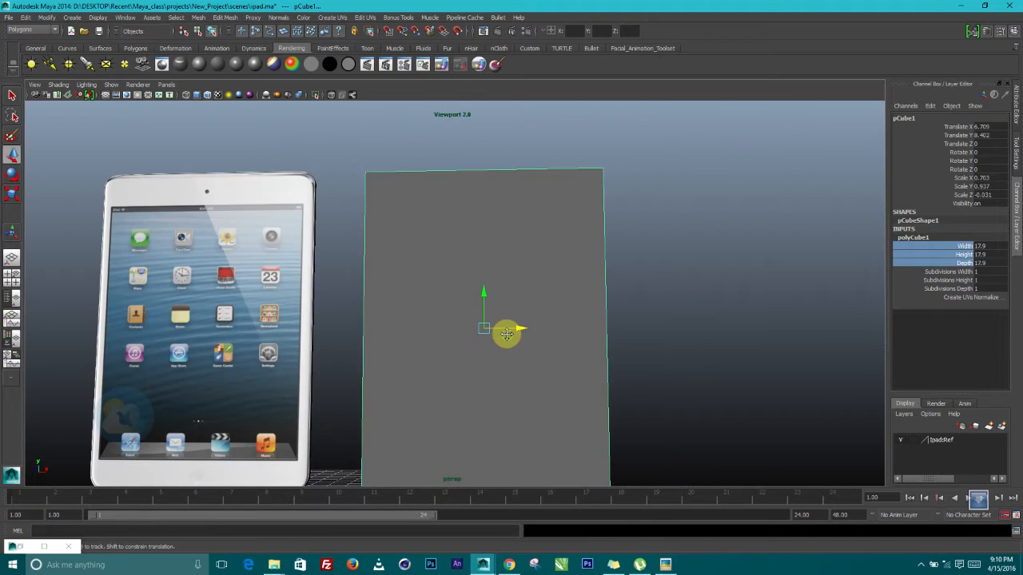
pyautogui.keyDown('alt'); pyautogui.moveTo(507, 333); pyautogui.dragTo(509, 282, button='middle'); pyautogui.keyUp('alt')
pyautogui.keyDown('alt'); pyautogui.moveTo(511, 325); pyautogui.dragTo(520, 370); pyautogui.keyUp('alt')
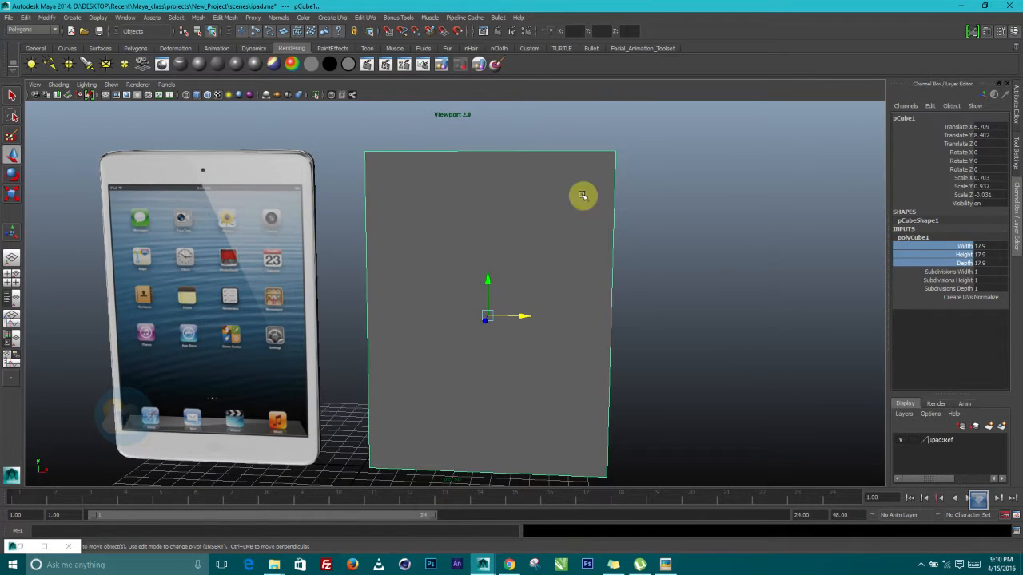
pyautogui.keyDown('alt'); pyautogui.moveTo(527, 291); pyautogui.dragTo(483, 324); pyautogui.keyUp('alt')
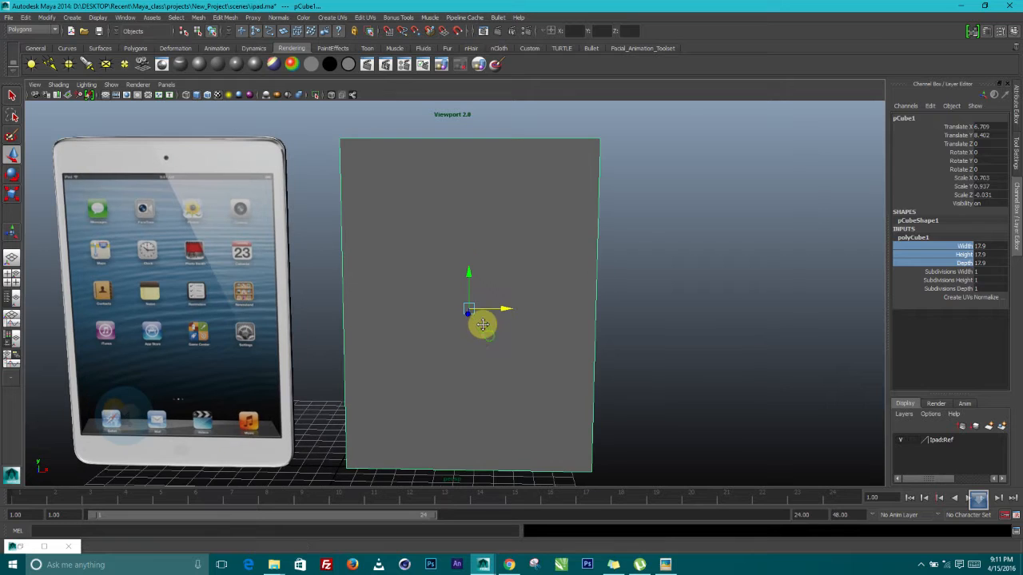
pyautogui.press('3')
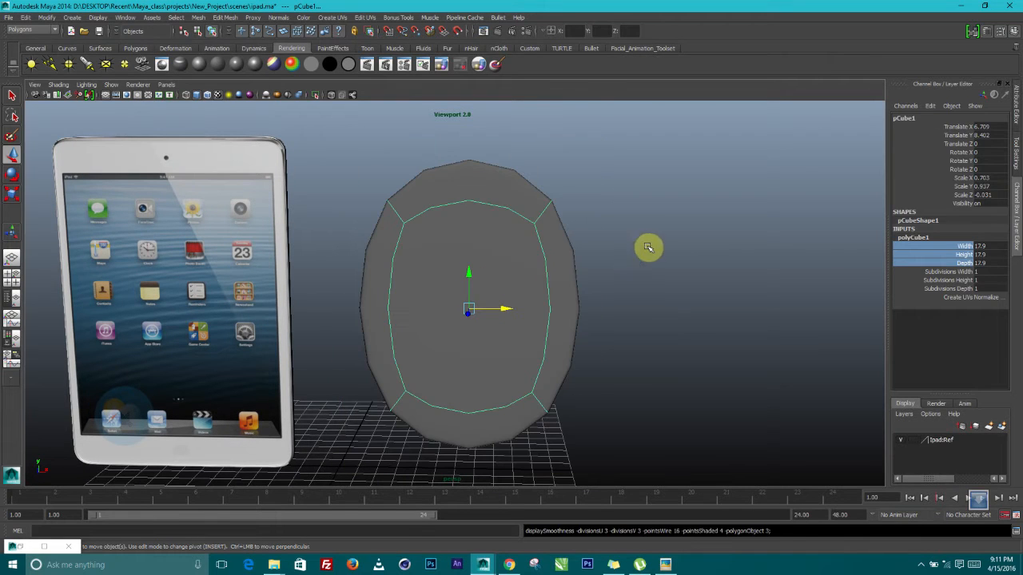
pyautogui.press('1')
pyautogui.keyDown('alt'); pyautogui.moveTo(543, 260); pyautogui.dragTo(485, 289); pyautogui.keyUp('alt')
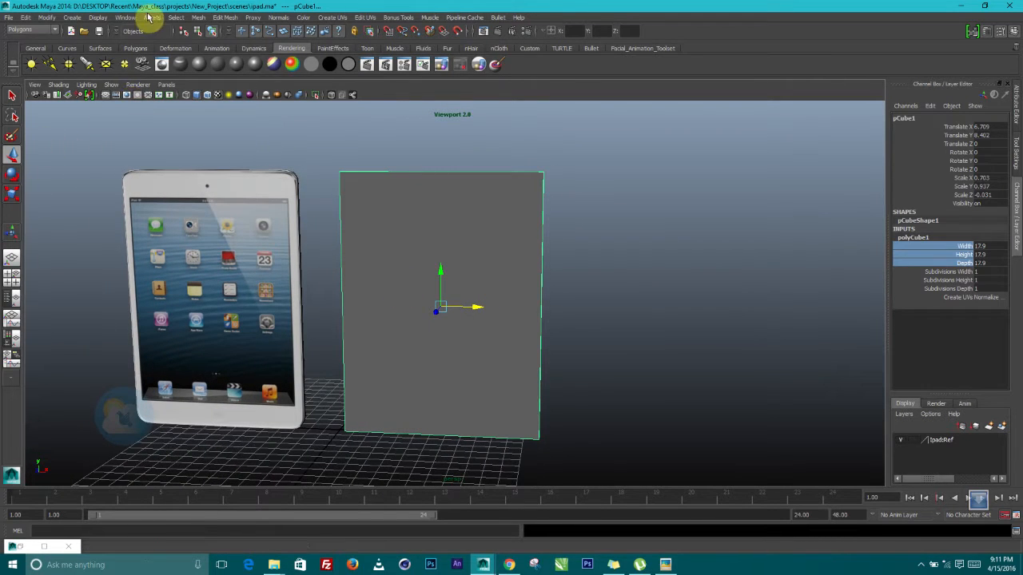
pyautogui.moveTo(428, 268)
pyautogui.keyDown('alt'); pyautogui.mouseDown()
pyautogui.moveTo(442, 268)
pyautogui.moveTo(434, 265)
pyautogui.mouseUp(); pyautogui.keyUp('alt')
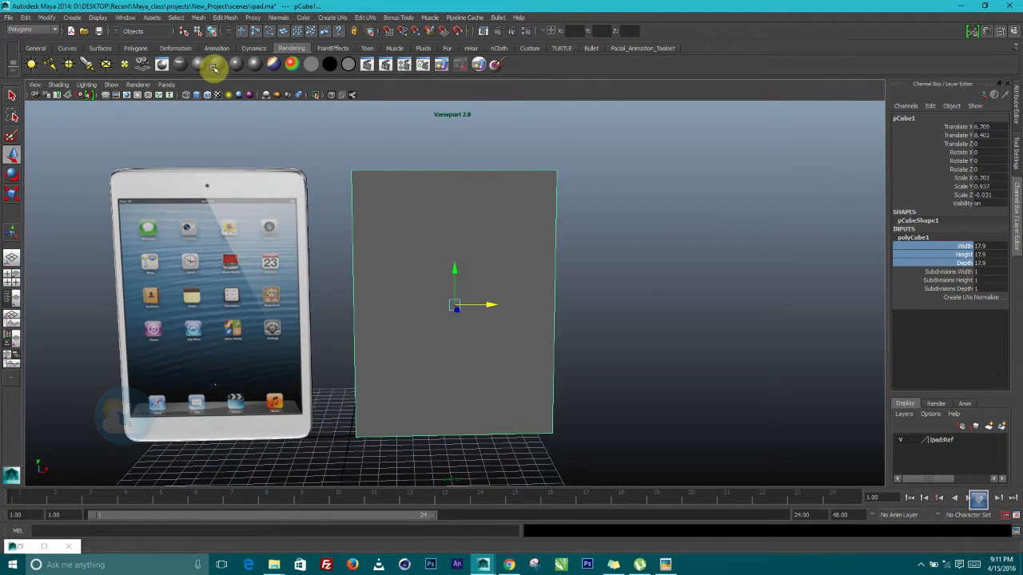
pyautogui.click(199, 17)
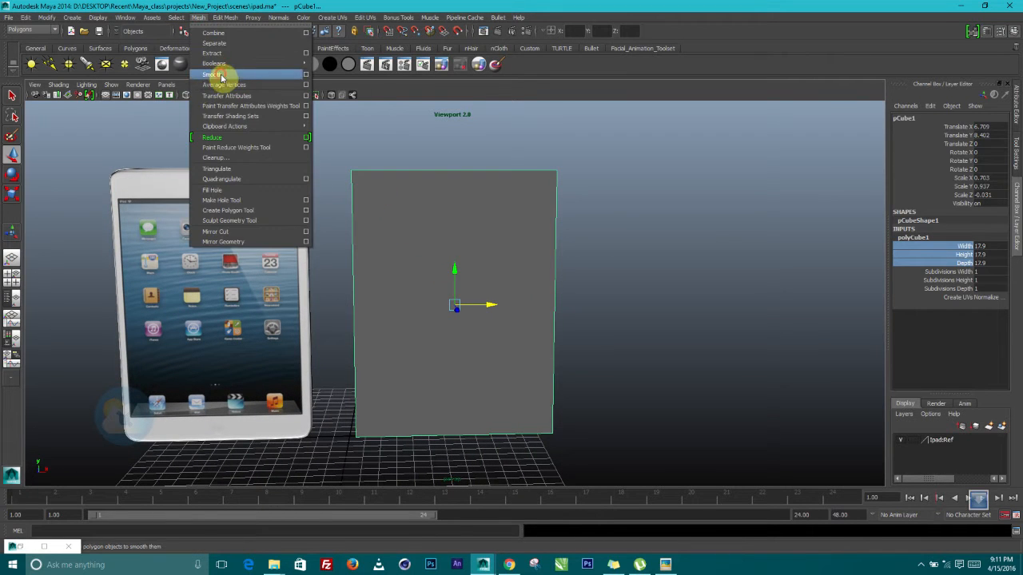
pyautogui.click(200, 76)
pyautogui.keyDown('alt'); pyautogui.moveTo(506, 284); pyautogui.dragTo(455, 294); pyautogui.keyUp('alt')
pyautogui.click(535, 237)
pyautogui.keyDown('alt'); pyautogui.moveTo(536, 266); pyautogui.dragTo(566, 252); pyautogui.keyUp('alt')
pyautogui.keyDown('alt'); pyautogui.moveTo(566, 252); pyautogui.dragTo(582, 296, button='right'); pyautogui.keyUp('alt')
pyautogui.click(435, 278)
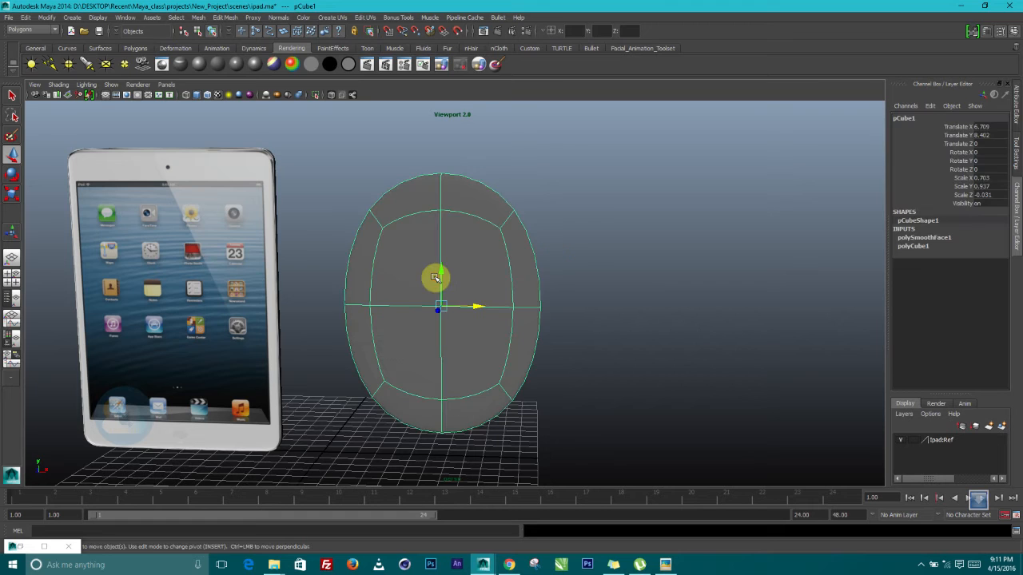
pyautogui.press('g')
pyautogui.press('g')
pyautogui.press('g')
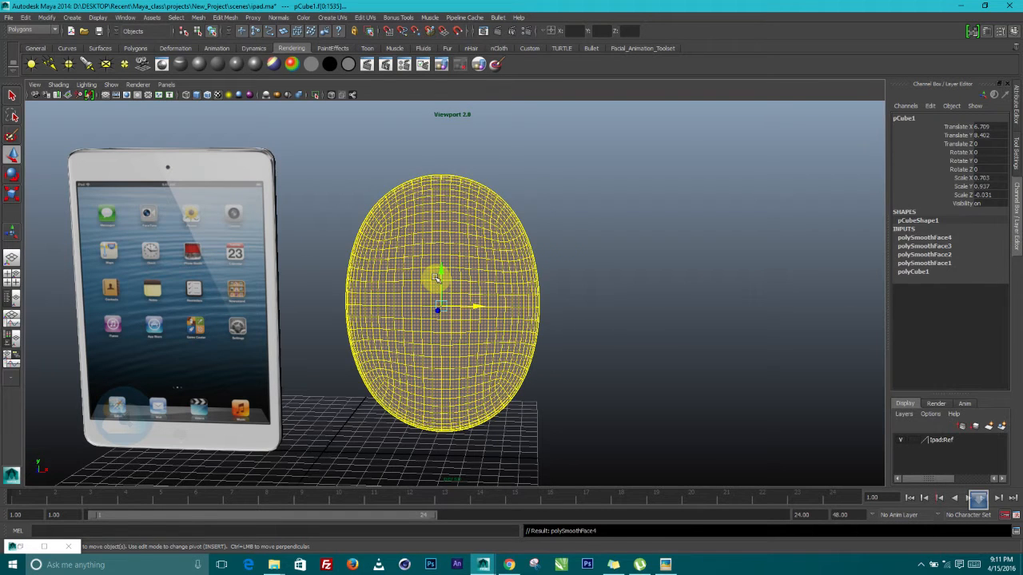
pyautogui.press('1')
pyautogui.click(583, 251)
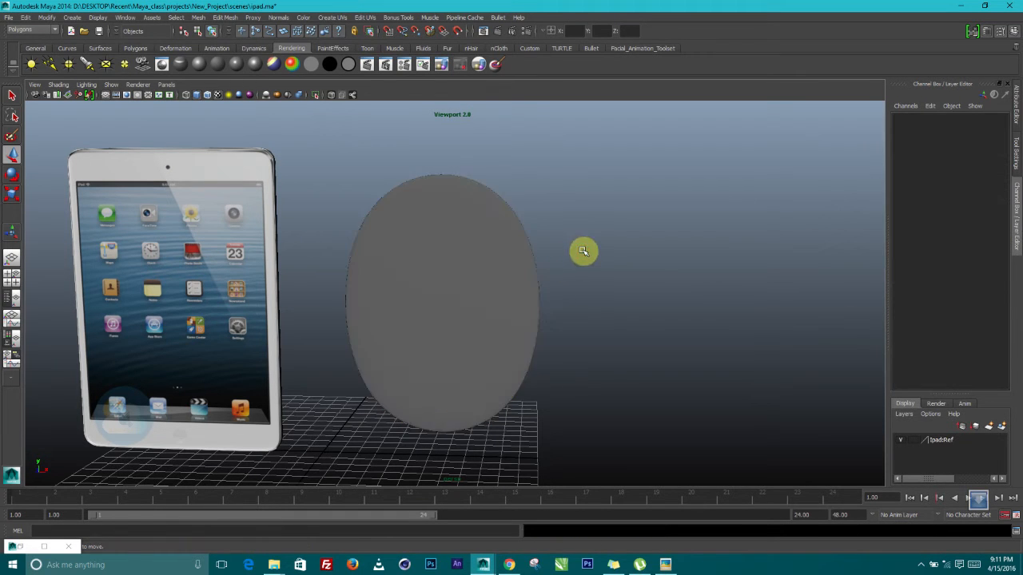
pyautogui.hotkey('ctrl', 'z')
pyautogui.hotkey('ctrl', 'z')
pyautogui.hotkey('ctrl', 'z')
pyautogui.hotkey('ctrl', 'z')
pyautogui.hotkey('ctrl', 'z')
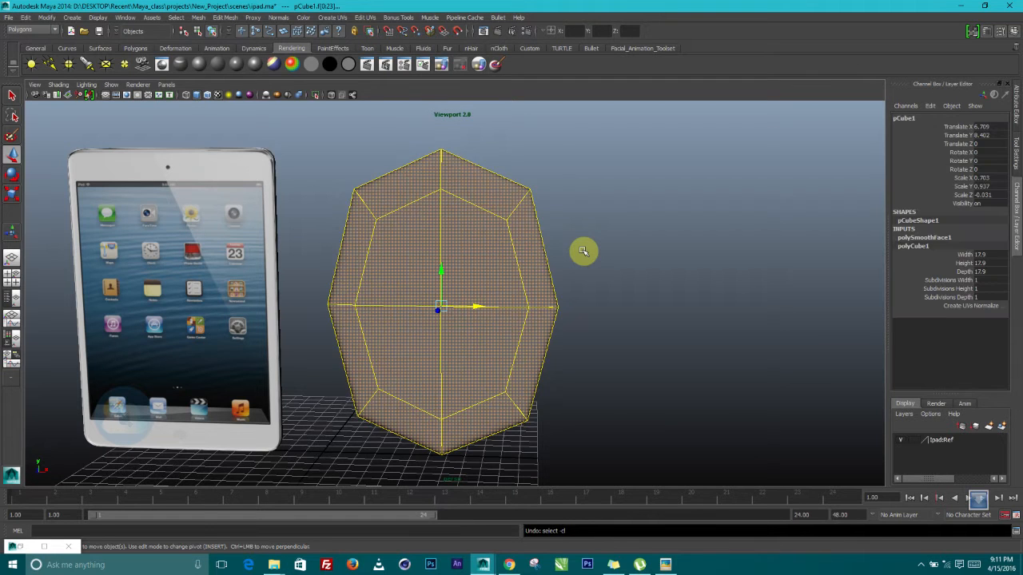
pyautogui.keyDown('alt'); pyautogui.moveTo(534, 281); pyautogui.dragTo(463, 255); pyautogui.keyUp('alt')
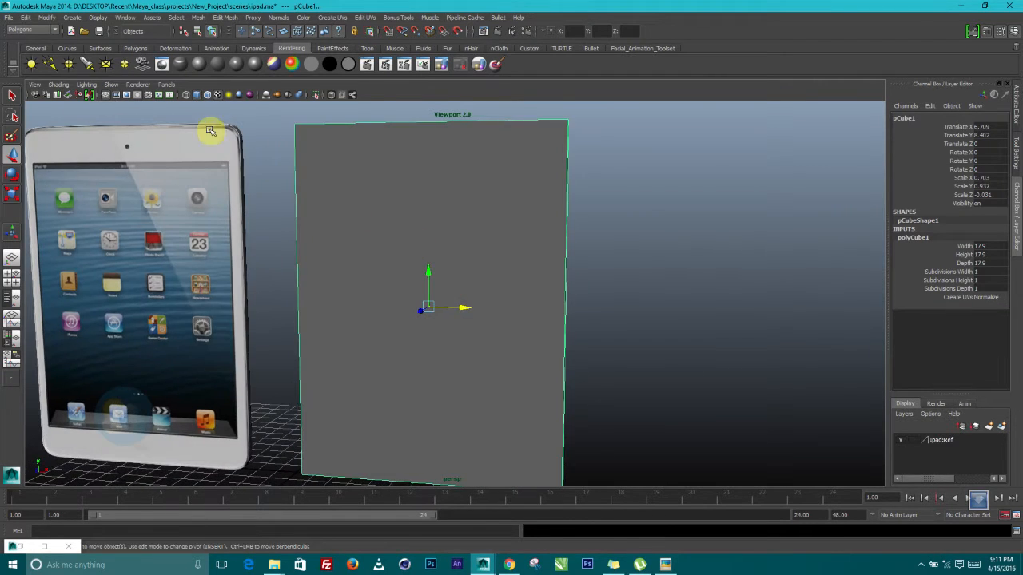
# With the Insert Edge Loop Tool, add loops near the panel's right edge, bottom and top
pyautogui.click(224, 17)
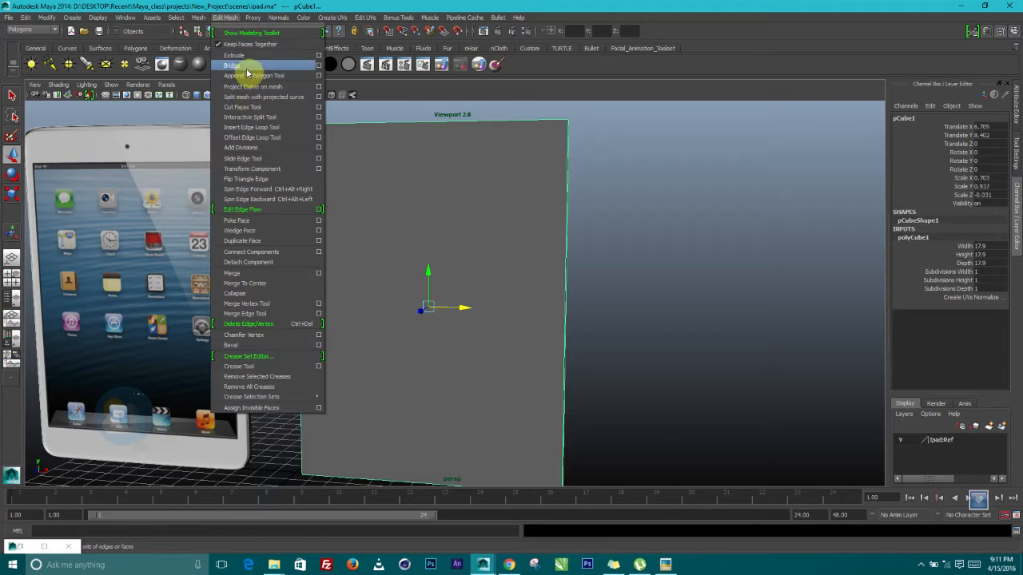
pyautogui.click(252, 130)
pyautogui.keyDown('alt'); pyautogui.moveTo(391, 193); pyautogui.dragTo(409, 185); pyautogui.keyUp('alt')
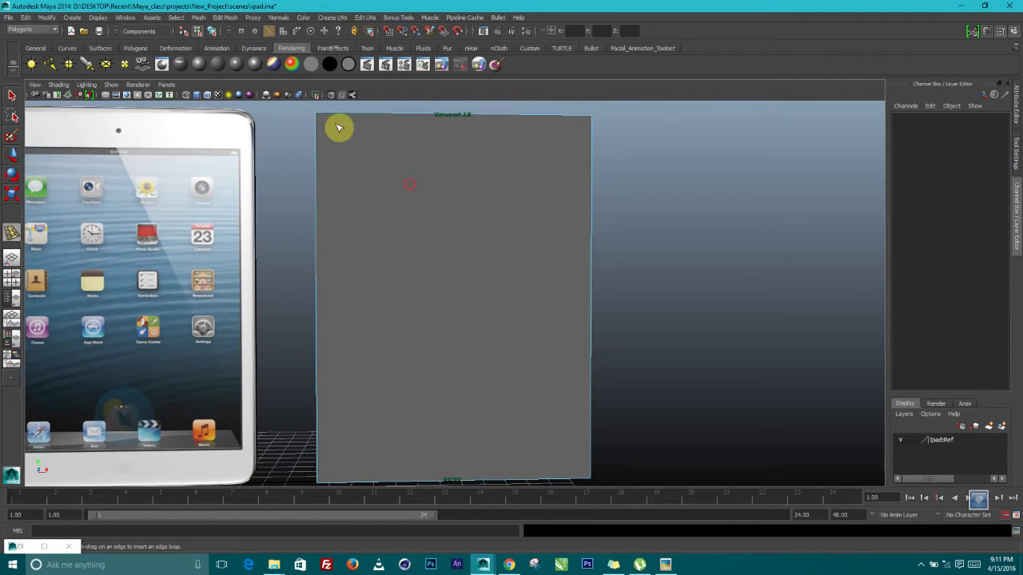
pyautogui.moveTo(328, 117); pyautogui.dragTo(325, 118)
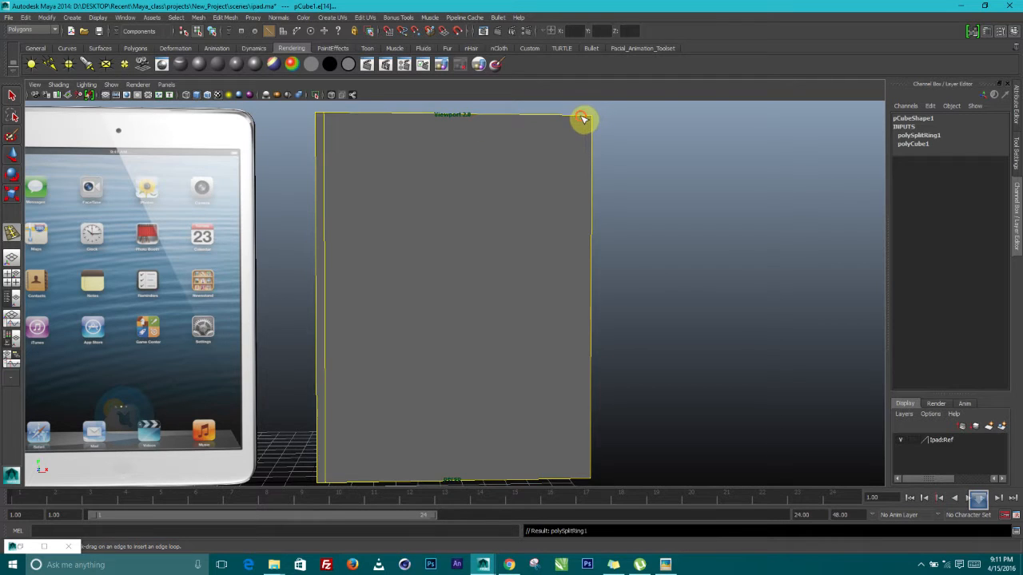
pyautogui.click(586, 120)
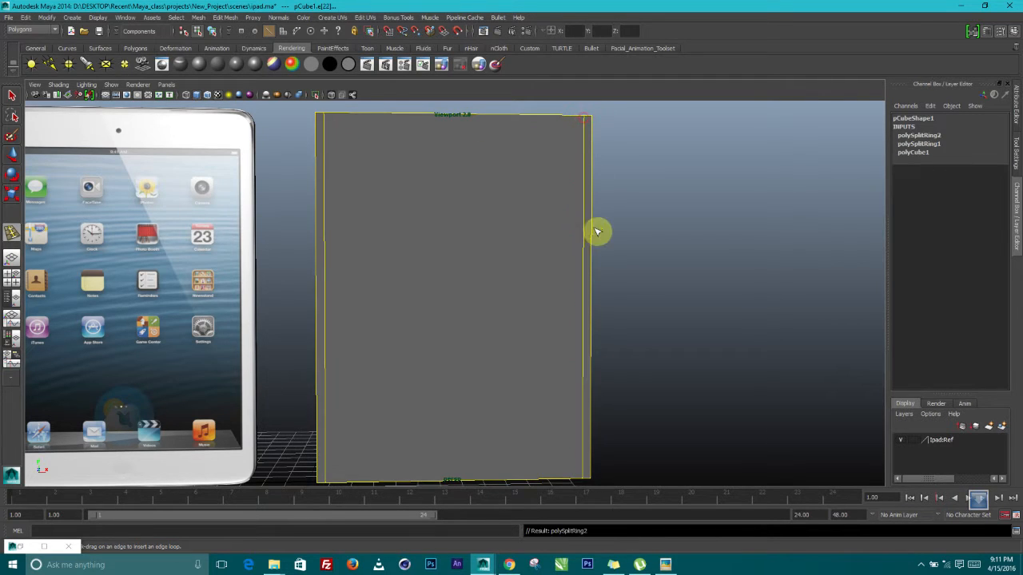
pyautogui.keyDown('alt'); pyautogui.moveTo(594, 228); pyautogui.dragTo(559, 297); pyautogui.keyUp('alt')
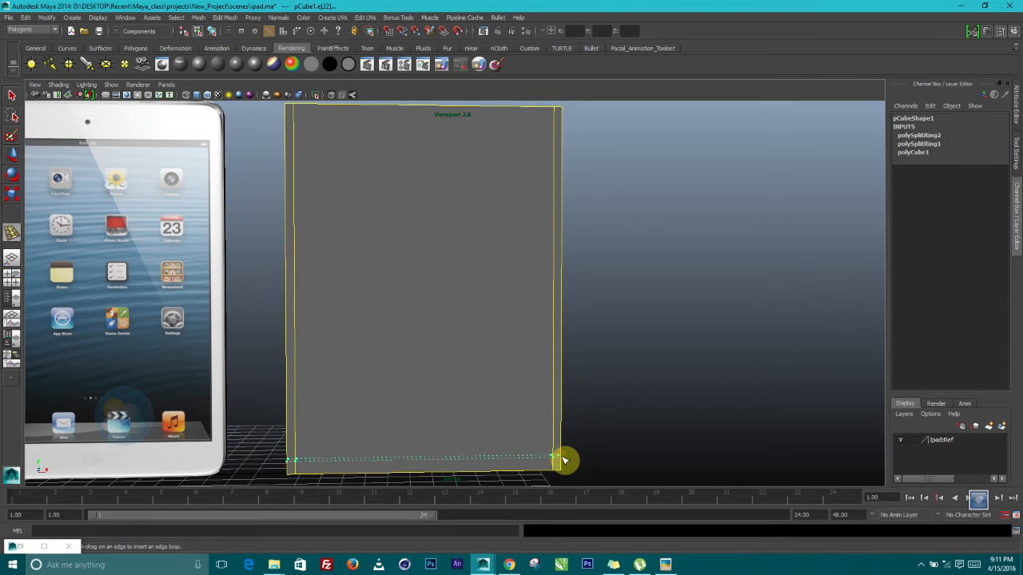
pyautogui.moveTo(565, 464); pyautogui.dragTo(565, 466)
pyautogui.keyDown('alt'); pyautogui.moveTo(573, 331); pyautogui.dragTo(580, 399, button='middle'); pyautogui.keyUp('alt')
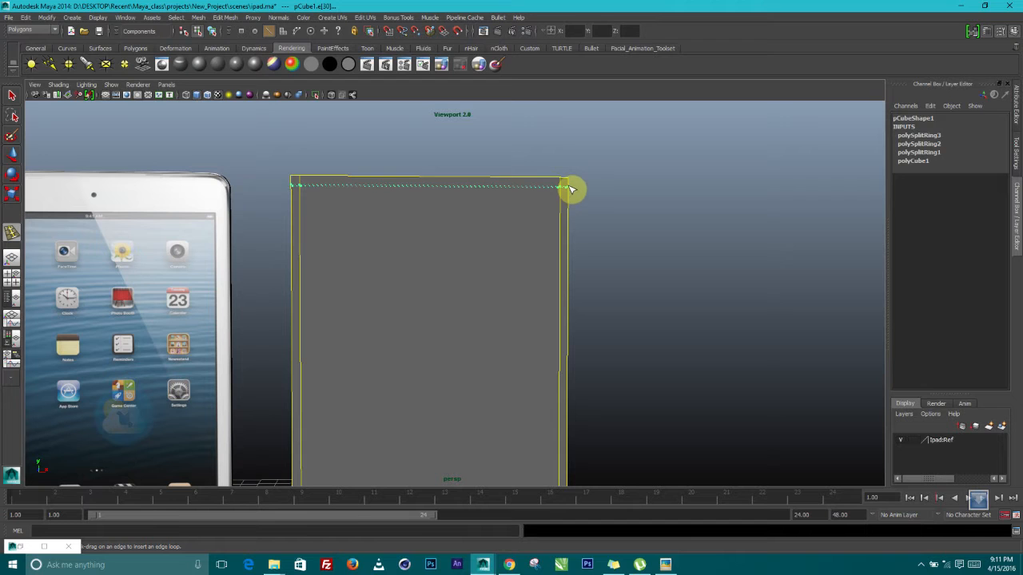
pyautogui.click(571, 190)
pyautogui.moveTo(548, 222)
pyautogui.keyDown('alt'); pyautogui.mouseDown()
pyautogui.moveTo(512, 221)
pyautogui.moveTo(541, 232)
pyautogui.mouseUp(); pyautogui.keyUp('alt')
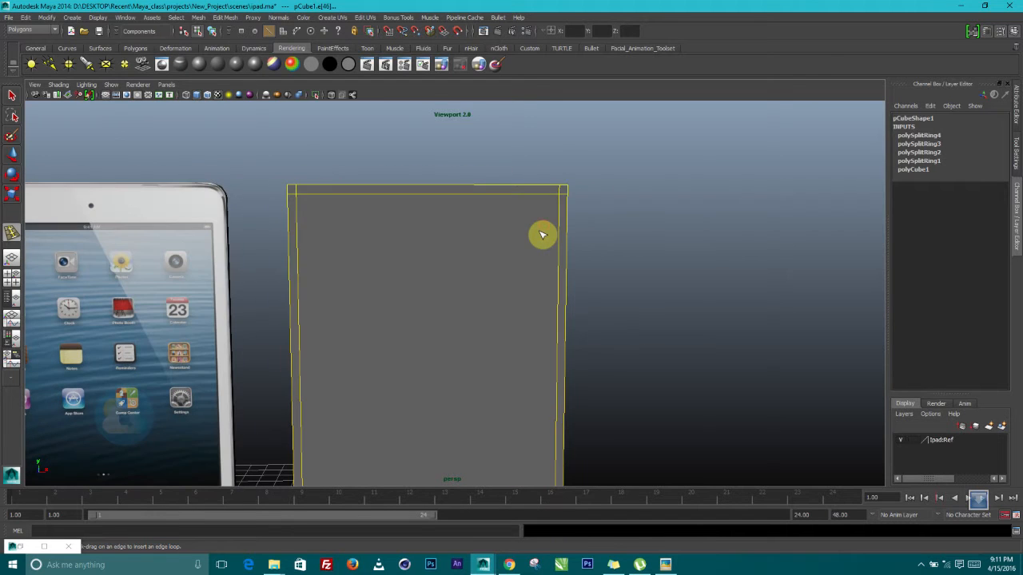
pyautogui.moveTo(458, 249)
pyautogui.keyDown('alt'); pyautogui.mouseDown()
pyautogui.moveTo(491, 258)
pyautogui.moveTo(476, 258)
pyautogui.mouseUp(); pyautogui.keyUp('alt')
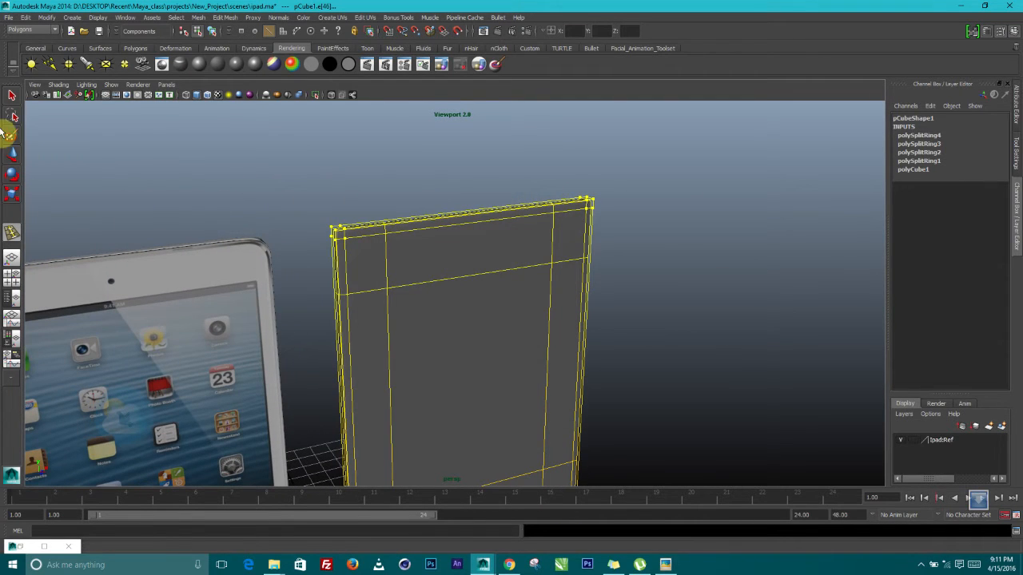
pyautogui.keyDown('alt'); pyautogui.moveTo(324, 264); pyautogui.dragTo(297, 251); pyautogui.keyUp('alt')
# Switch to Object Mode and select the cube
pyautogui.rightClick(419, 258)
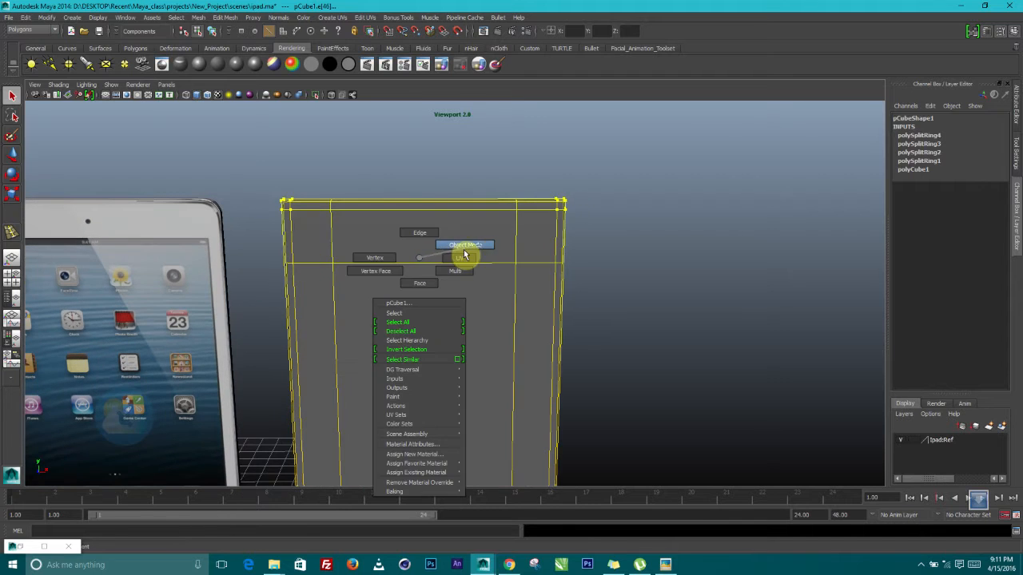
pyautogui.moveTo(465, 254); pyautogui.dragTo(467, 249, button='right')
pyautogui.click(648, 228)
pyautogui.keyDown('alt'); pyautogui.moveTo(586, 276); pyautogui.dragTo(574, 267); pyautogui.keyUp('alt')
pyautogui.click(422, 254)
pyautogui.keyDown('alt'); pyautogui.moveTo(422, 254); pyautogui.dragTo(521, 238); pyautogui.keyUp('alt')
pyautogui.moveTo(521, 238)
pyautogui.keyDown('alt'); pyautogui.mouseDown(button='right')
pyautogui.moveTo(518, 263)
pyautogui.moveTo(462, 226)
pyautogui.moveTo(506, 229)
pyautogui.mouseUp(button='right'); pyautogui.keyUp('alt')
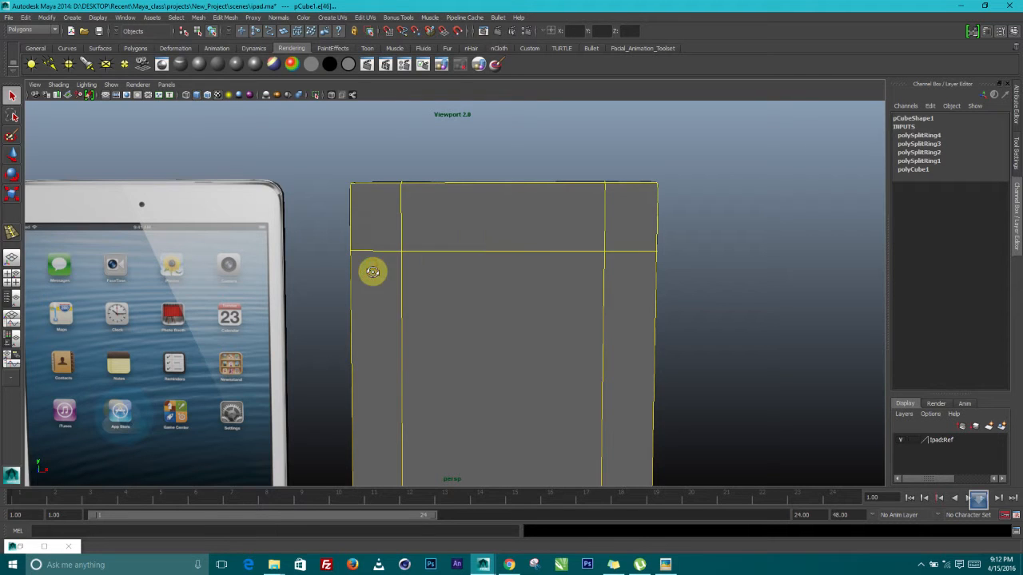
pyautogui.keyDown('alt'); pyautogui.moveTo(372, 272); pyautogui.dragTo(391, 288); pyautogui.keyUp('alt')
# Select the top edge loop and drag it down along Y
pyautogui.click(11, 156)
pyautogui.click(445, 276)
pyautogui.keyDown('alt'); pyautogui.moveTo(540, 279); pyautogui.dragTo(486, 285); pyautogui.keyUp('alt')
pyautogui.moveTo(495, 173); pyautogui.dragTo(384, 293)
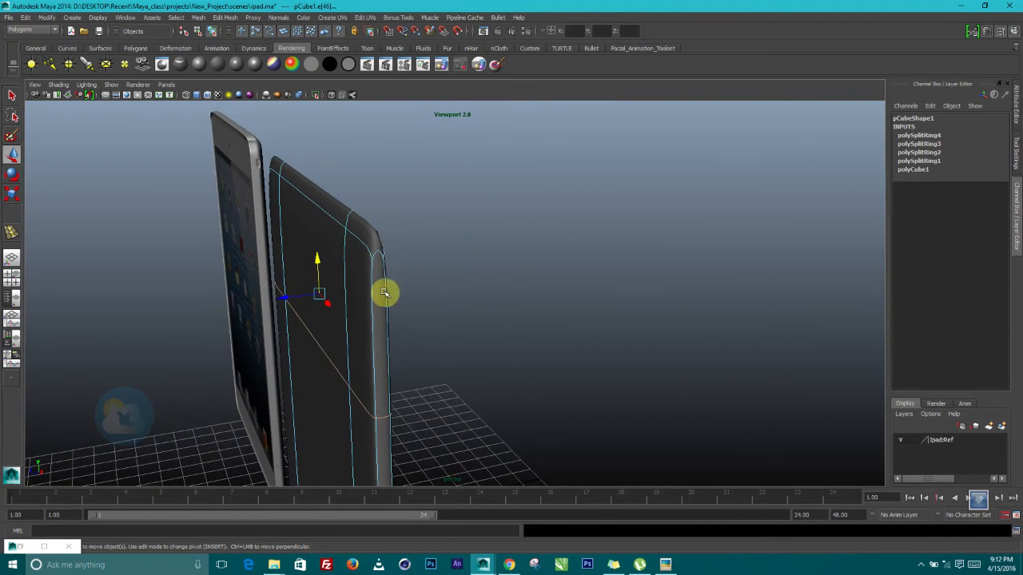
# Slide the lower edge loop up along Y to widen the bottom bezel band
pyautogui.keyDown('alt'); pyautogui.moveTo(380, 232); pyautogui.dragTo(525, 309); pyautogui.keyUp('alt')
pyautogui.scroll(1, 509, 294)
pyautogui.scroll(-3, 520, 304)
pyautogui.keyDown('alt'); pyautogui.moveTo(528, 310); pyautogui.dragTo(494, 177, button='middle'); pyautogui.keyUp('alt')
pyautogui.keyDown('alt'); pyautogui.moveTo(541, 254); pyautogui.dragTo(527, 240); pyautogui.keyUp('alt')
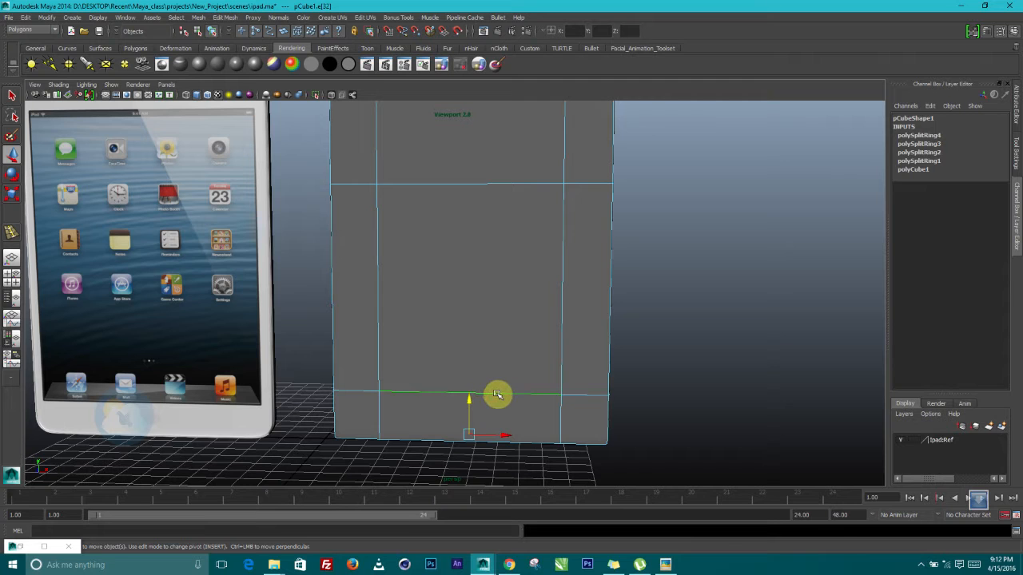
pyautogui.moveTo(473, 397)
pyautogui.mouseDown()
pyautogui.moveTo(477, 329)
pyautogui.moveTo(596, 333)
pyautogui.moveTo(477, 397)
pyautogui.moveTo(441, 438)
pyautogui.moveTo(468, 409)
pyautogui.mouseUp()
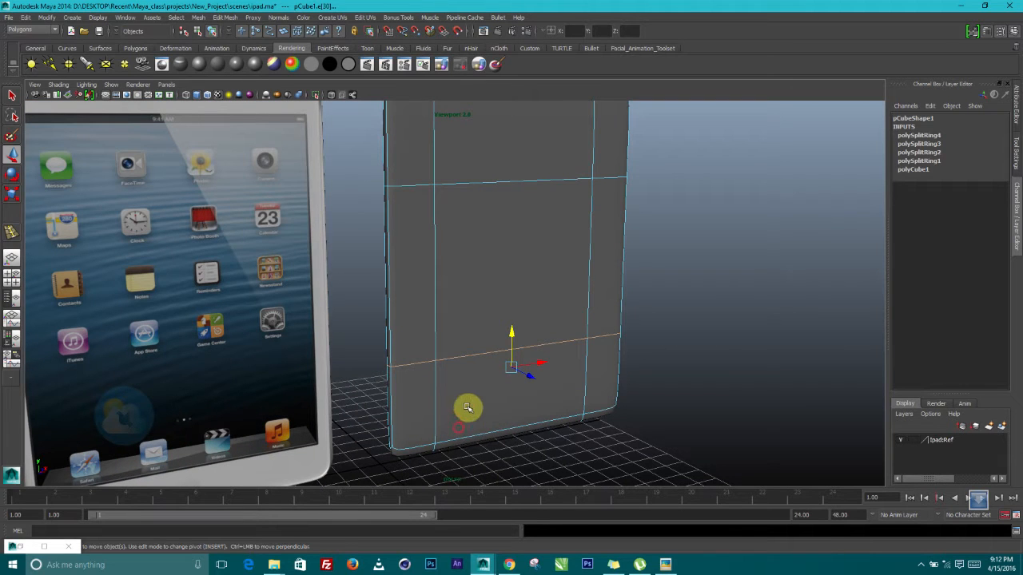
# Switch to Face mode and select the upper and middle front faces
pyautogui.keyDown('alt'); pyautogui.moveTo(481, 460); pyautogui.dragTo(603, 337); pyautogui.keyUp('alt')
pyautogui.keyDown('alt'); pyautogui.moveTo(136, 173); pyautogui.dragTo(408, 331); pyautogui.keyUp('alt')
pyautogui.keyDown('alt'); pyautogui.moveTo(459, 344); pyautogui.dragTo(420, 281); pyautogui.keyUp('alt')
pyautogui.moveTo(422, 280); pyautogui.dragTo(416, 306, button='right')
pyautogui.keyDown('alt'); pyautogui.moveTo(415, 305); pyautogui.dragTo(436, 293); pyautogui.keyUp('alt')
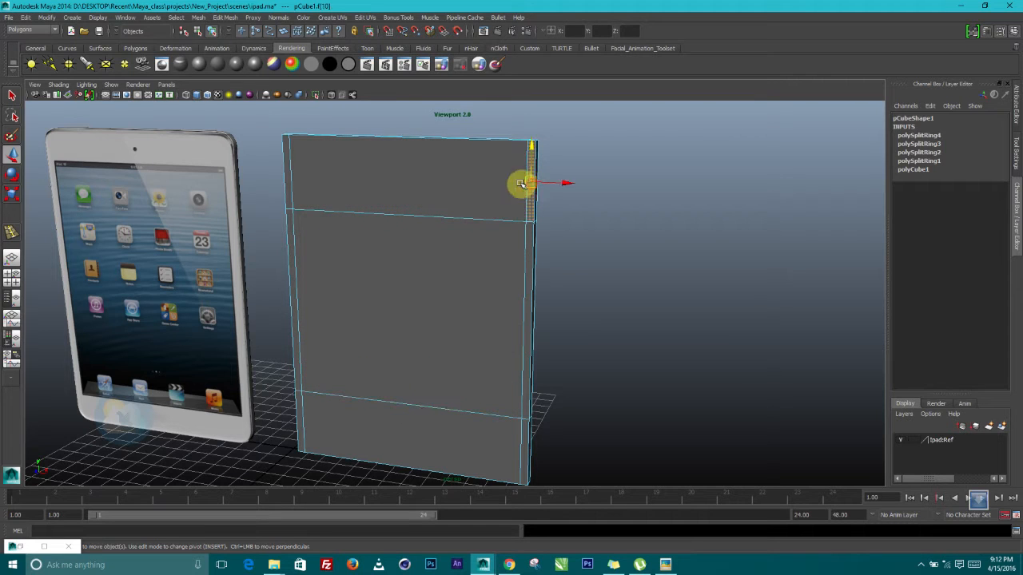
pyautogui.click(474, 182)
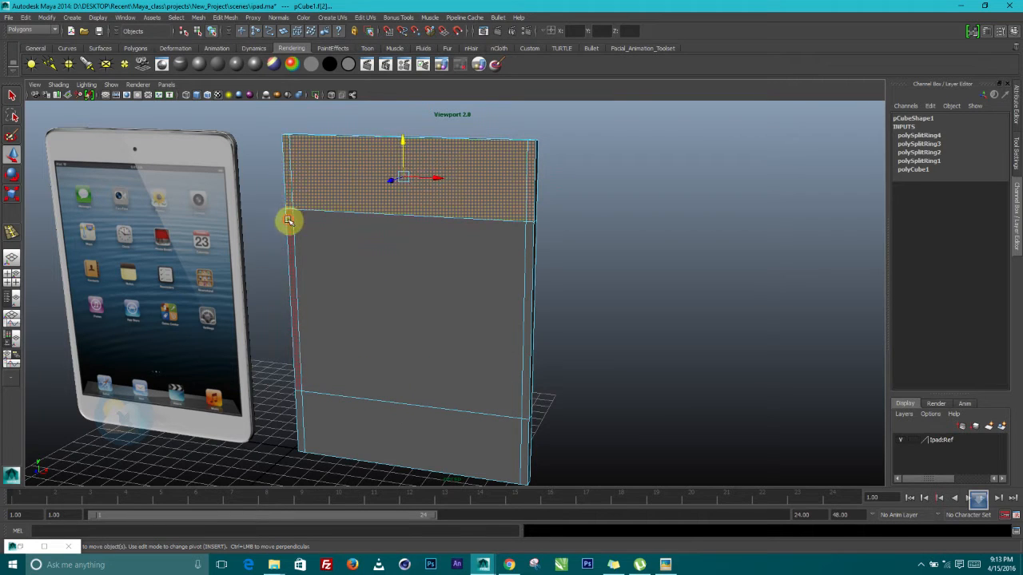
pyautogui.keyDown('shift'); pyautogui.click(341, 242); pyautogui.keyUp('shift')
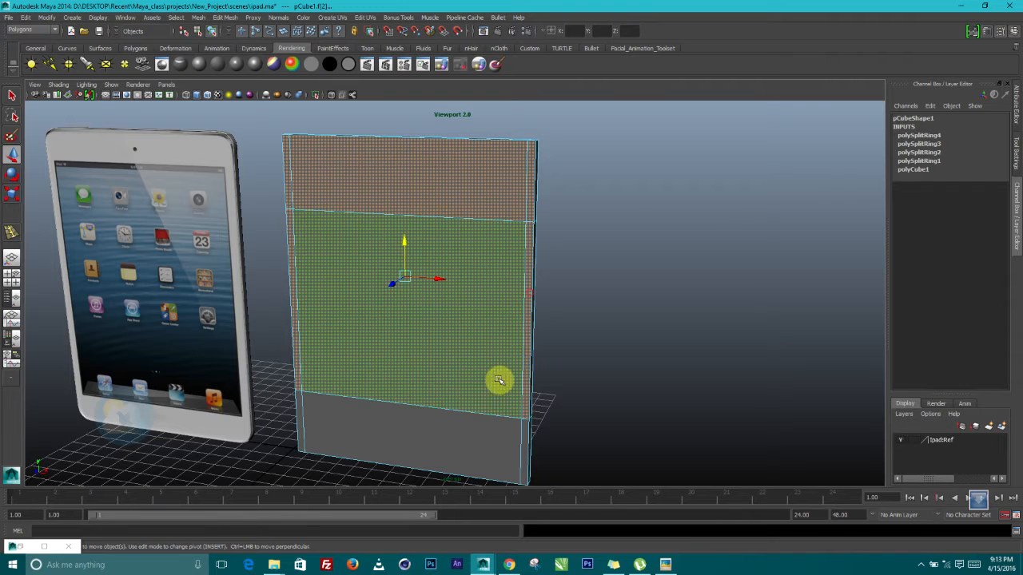
# Add the bottom front face, extrude all three front faces, and inset them slightly
pyautogui.keyDown('shift'); pyautogui.click(480, 432); pyautogui.keyUp('shift')
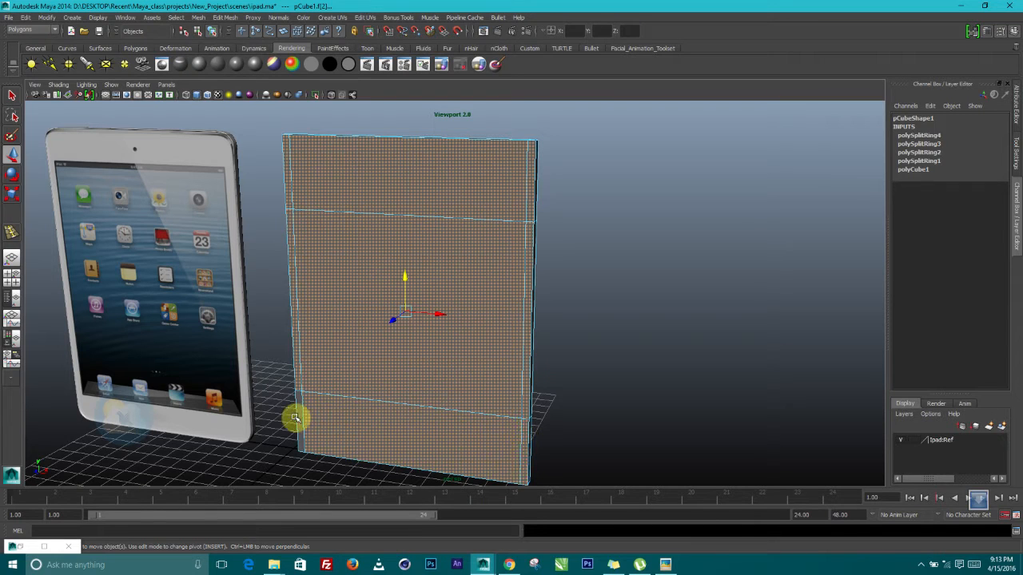
pyautogui.keyDown('alt'); pyautogui.moveTo(358, 393); pyautogui.dragTo(285, 178); pyautogui.keyUp('alt')
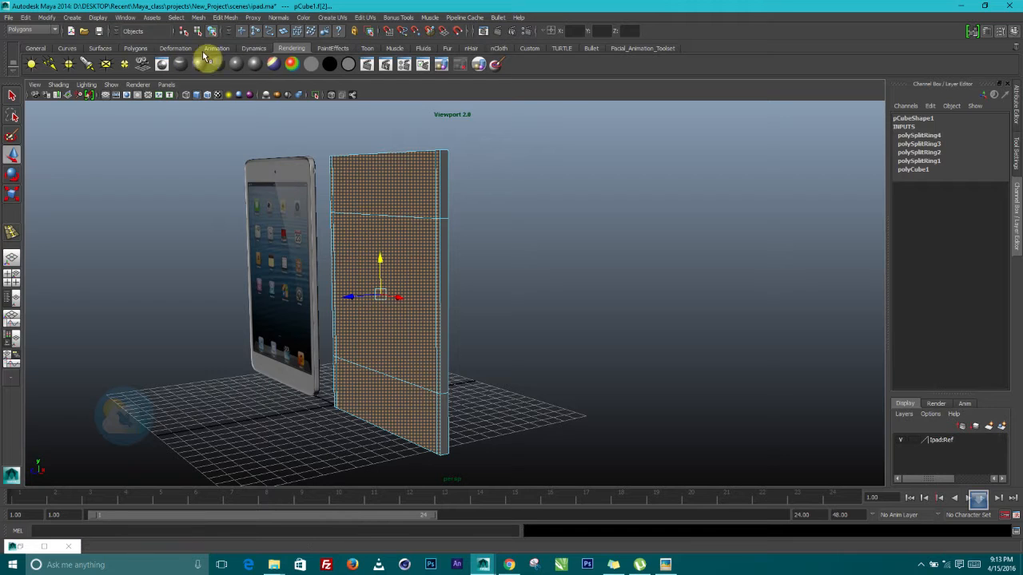
pyautogui.click(138, 49)
pyautogui.click(312, 66)
pyautogui.keyDown('alt'); pyautogui.moveTo(388, 140); pyautogui.dragTo(454, 161); pyautogui.keyUp('alt')
pyautogui.keyDown('alt'); pyautogui.moveTo(388, 128); pyautogui.dragTo(498, 255); pyautogui.keyUp('alt')
pyautogui.scroll(2, 398, 269)
pyautogui.keyDown('alt'); pyautogui.moveTo(398, 269); pyautogui.dragTo(234, 264, button='middle'); pyautogui.keyUp('alt')
pyautogui.scroll(2, 393, 259)
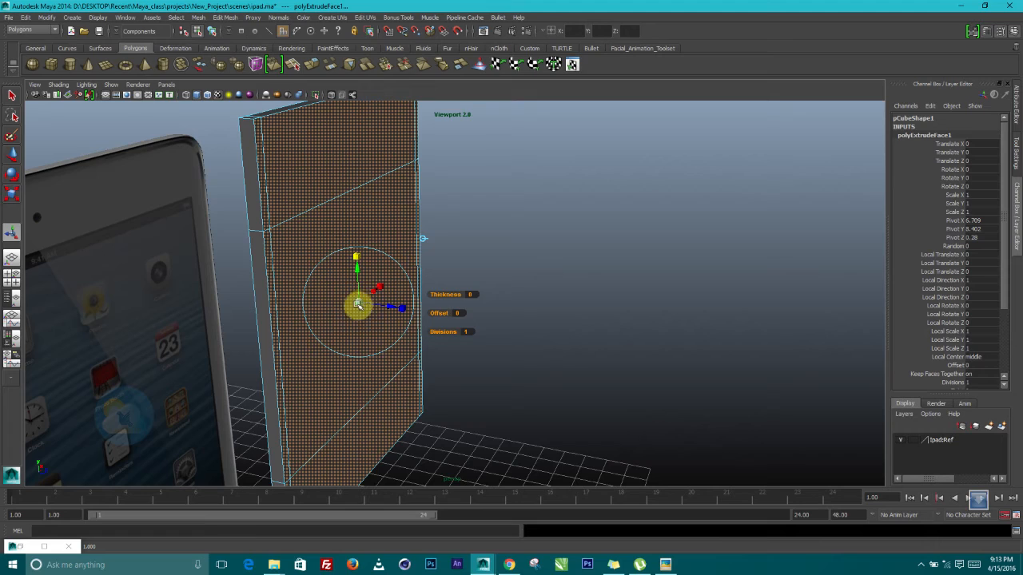
pyautogui.moveTo(360, 303); pyautogui.dragTo(446, 352)
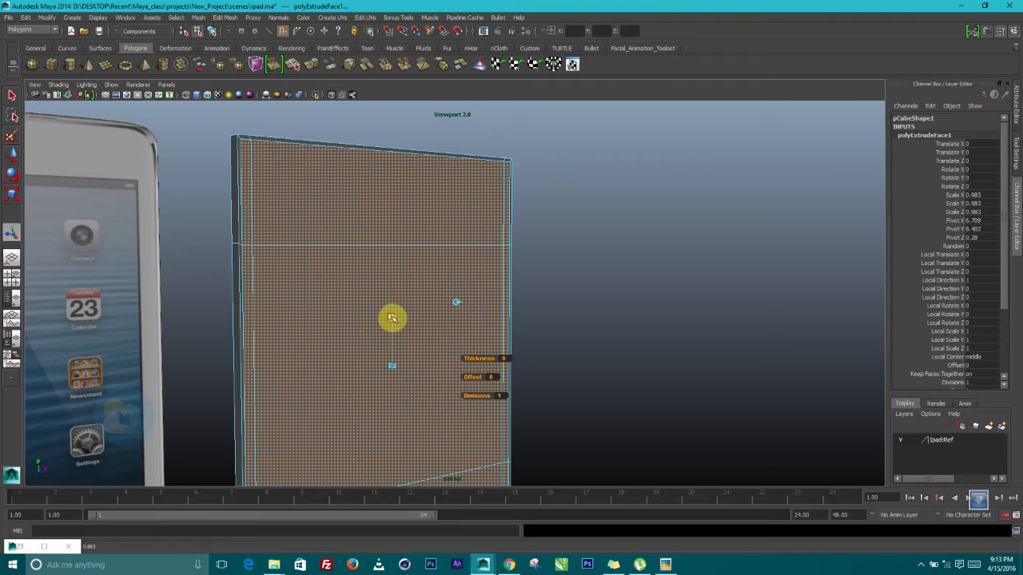
pyautogui.moveTo(392, 318); pyautogui.dragTo(418, 280)
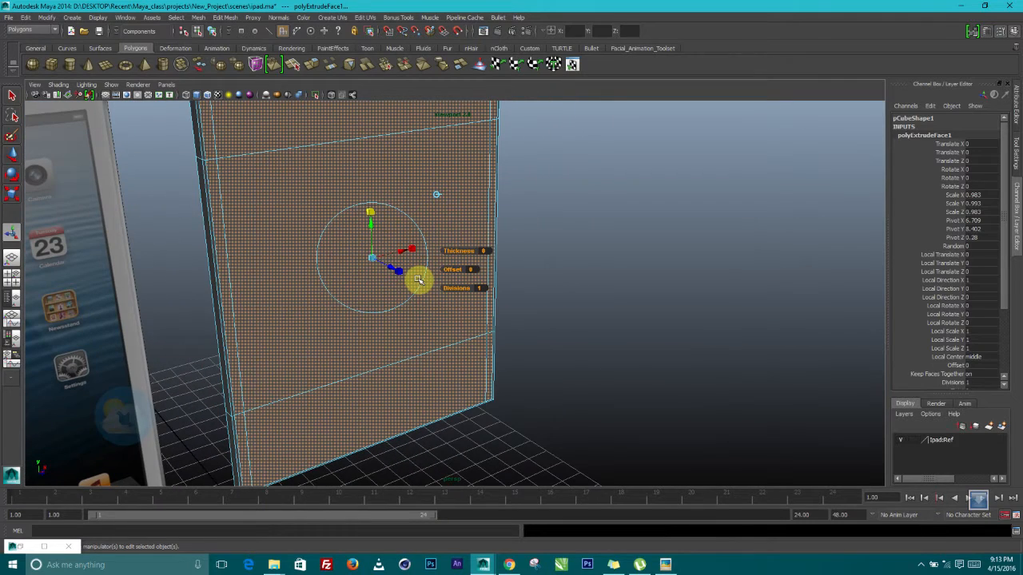
# Extrude the front faces again with Ctrl+E and push them back along Z
pyautogui.hotkey('ctrl', 'e')
pyautogui.keyDown('alt'); pyautogui.moveTo(475, 407); pyautogui.dragTo(403, 269); pyautogui.keyUp('alt')
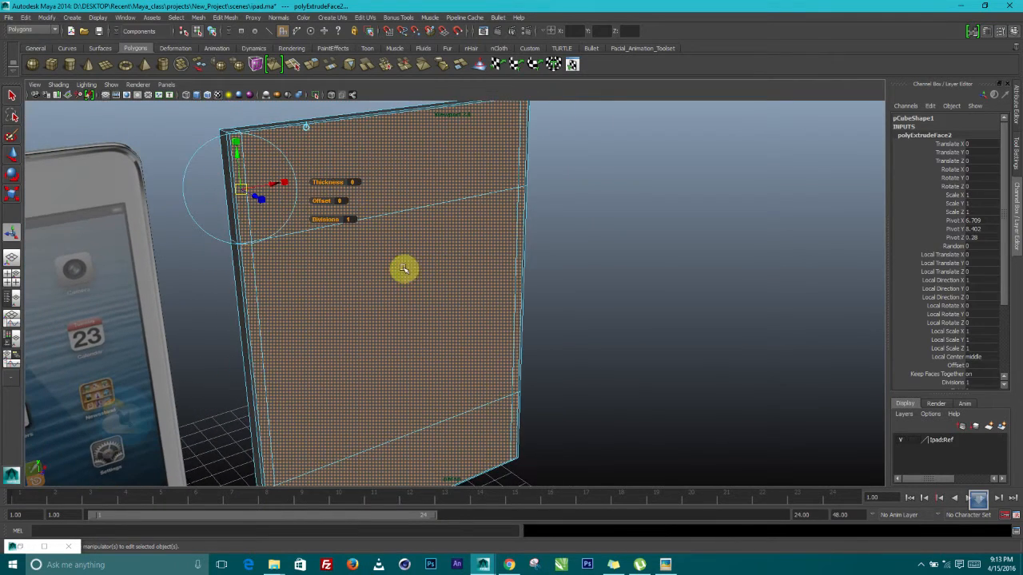
pyautogui.keyDown('alt'); pyautogui.moveTo(308, 130); pyautogui.dragTo(454, 238); pyautogui.keyUp('alt')
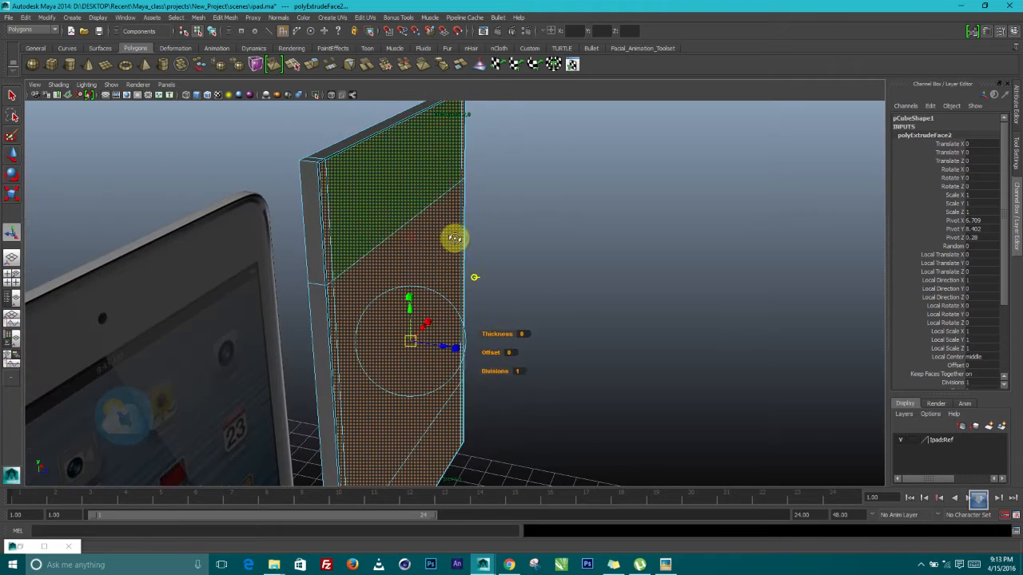
pyautogui.moveTo(444, 345)
pyautogui.mouseDown()
pyautogui.moveTo(481, 370)
pyautogui.moveTo(459, 349)
pyautogui.moveTo(496, 347)
pyautogui.moveTo(495, 368)
pyautogui.moveTo(465, 346)
pyautogui.mouseUp()
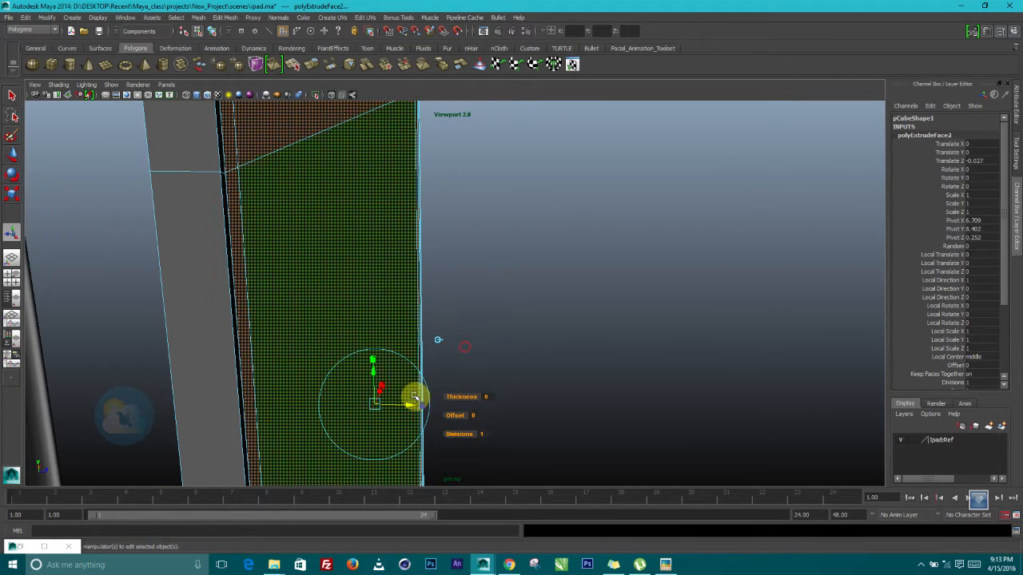
pyautogui.moveTo(408, 405)
pyautogui.mouseDown()
pyautogui.moveTo(463, 409)
pyautogui.moveTo(408, 391)
pyautogui.mouseUp()
pyautogui.keyDown('alt'); pyautogui.moveTo(461, 365); pyautogui.dragTo(367, 351); pyautogui.keyUp('alt')
pyautogui.moveTo(365, 263); pyautogui.dragTo(415, 242, button='right')
# Select the panel and turn on smooth mesh preview (3) to round its corners
pyautogui.click(733, 264)
pyautogui.keyDown('alt'); pyautogui.moveTo(733, 264); pyautogui.dragTo(467, 304); pyautogui.keyUp('alt')
pyautogui.click(468, 303)
pyautogui.press('3')
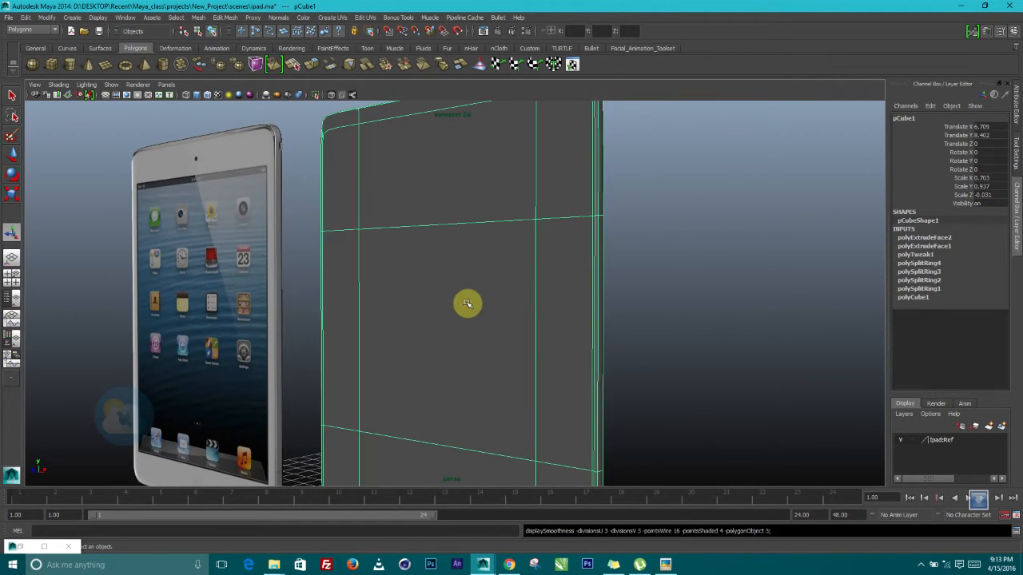
# Orbit around the smoothed panel and iPad, viewing them from above and their right edges
pyautogui.keyDown('alt'); pyautogui.moveTo(665, 247); pyautogui.dragTo(703, 256); pyautogui.keyUp('alt')
pyautogui.click(629, 254)
pyautogui.keyDown('alt'); pyautogui.moveTo(629, 254); pyautogui.dragTo(361, 337); pyautogui.keyUp('alt')
pyautogui.keyDown('alt'); pyautogui.moveTo(361, 337); pyautogui.dragTo(437, 382, button='right'); pyautogui.keyUp('alt')
pyautogui.keyDown('alt'); pyautogui.moveTo(437, 382); pyautogui.dragTo(347, 347); pyautogui.keyUp('alt')
pyautogui.keyDown('alt'); pyautogui.moveTo(347, 347); pyautogui.dragTo(300, 343, button='right'); pyautogui.keyUp('alt')
pyautogui.keyDown('alt'); pyautogui.moveTo(301, 343); pyautogui.dragTo(344, 352); pyautogui.keyUp('alt')
pyautogui.keyDown('alt'); pyautogui.moveTo(344, 351); pyautogui.dragTo(511, 418, button='right'); pyautogui.keyUp('alt')
pyautogui.keyDown('alt'); pyautogui.moveTo(583, 349); pyautogui.dragTo(489, 331); pyautogui.keyUp('alt')
pyautogui.keyDown('alt'); pyautogui.moveTo(584, 210); pyautogui.dragTo(588, 191, button='right'); pyautogui.keyUp('alt')
pyautogui.keyDown('alt'); pyautogui.moveTo(589, 192); pyautogui.dragTo(550, 230); pyautogui.keyUp('alt')
# Inspect the smoothed panel up close from the front and along its top edge
pyautogui.click(549, 254)
pyautogui.keyDown('alt'); pyautogui.moveTo(550, 230); pyautogui.dragTo(597, 205, button='right'); pyautogui.keyUp('alt')
pyautogui.keyDown('alt'); pyautogui.moveTo(555, 239); pyautogui.dragTo(586, 341); pyautogui.keyUp('alt')
pyautogui.keyDown('alt'); pyautogui.moveTo(622, 301); pyautogui.dragTo(406, 191); pyautogui.keyUp('alt')
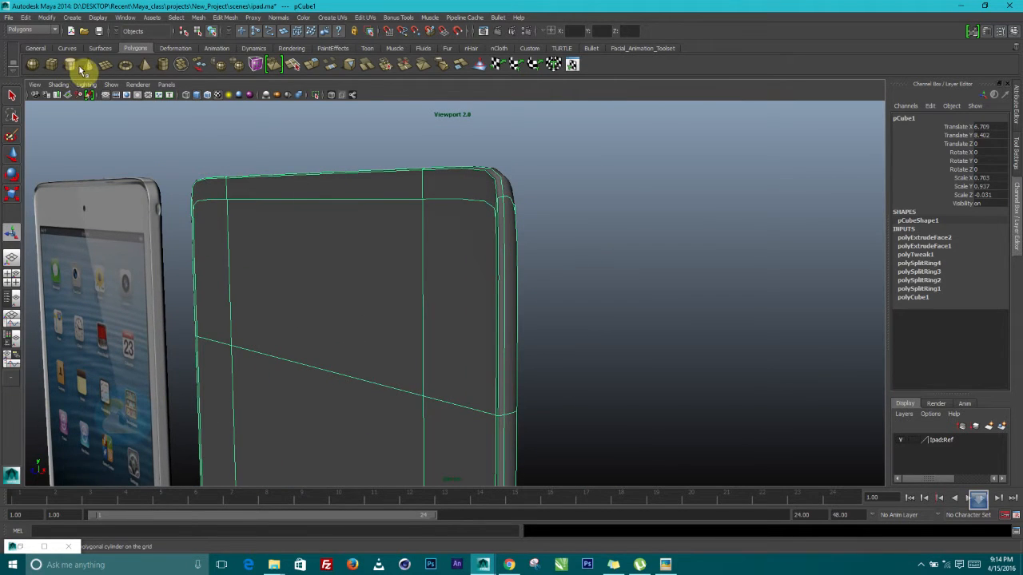
pyautogui.keyDown('alt'); pyautogui.moveTo(203, 151); pyautogui.dragTo(402, 276); pyautogui.keyUp('alt')
pyautogui.click(536, 219)
pyautogui.keyDown('alt'); pyautogui.moveTo(448, 283); pyautogui.dragTo(499, 305, button='middle'); pyautogui.keyUp('alt')
pyautogui.keyDown('alt'); pyautogui.moveTo(481, 300); pyautogui.dragTo(361, 309); pyautogui.keyUp('alt')
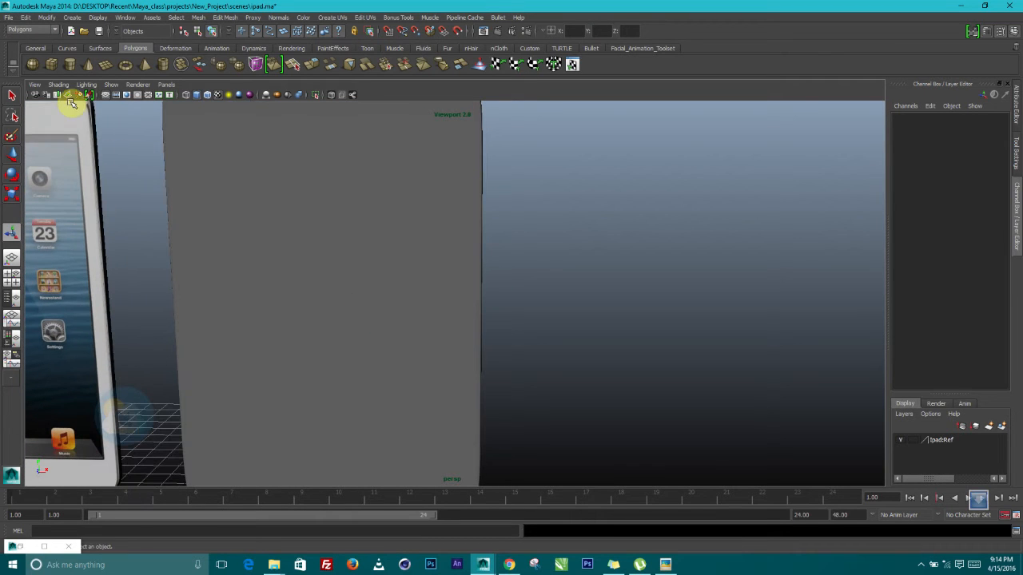
# Raise the new cube, pCube2, upward in Y beside the panel
pyautogui.keyDown('alt'); pyautogui.moveTo(208, 382); pyautogui.dragTo(300, 249, button='middle'); pyautogui.keyUp('alt')
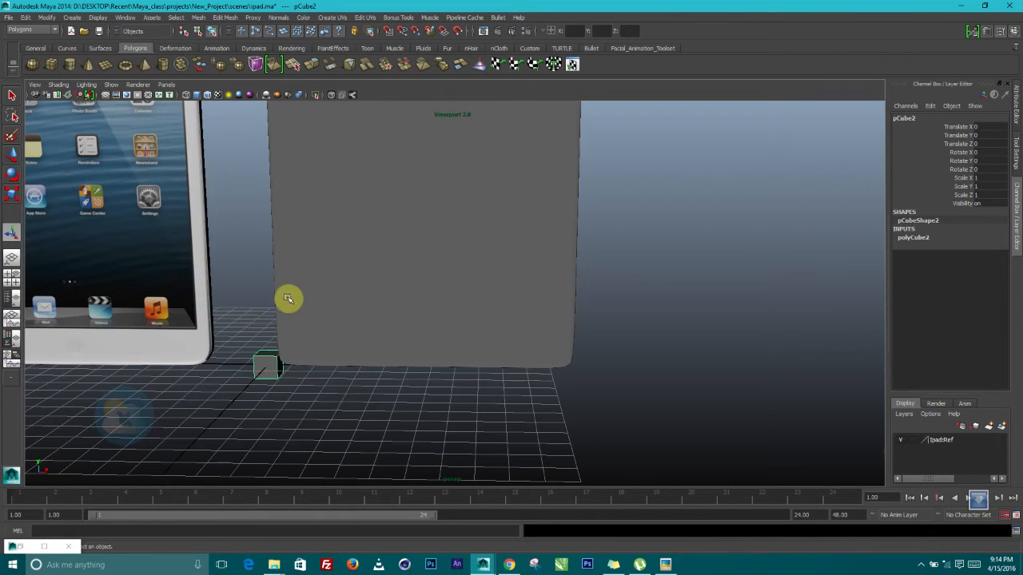
pyautogui.click(12, 153)
pyautogui.keyDown('alt'); pyautogui.moveTo(304, 336); pyautogui.dragTo(576, 327, button='middle'); pyautogui.keyUp('alt')
pyautogui.moveTo(530, 330); pyautogui.dragTo(549, 80)
pyautogui.keyDown('alt'); pyautogui.moveTo(550, 113); pyautogui.dragTo(501, 306, button='middle'); pyautogui.keyUp('alt')
pyautogui.scroll(4, 511, 164)
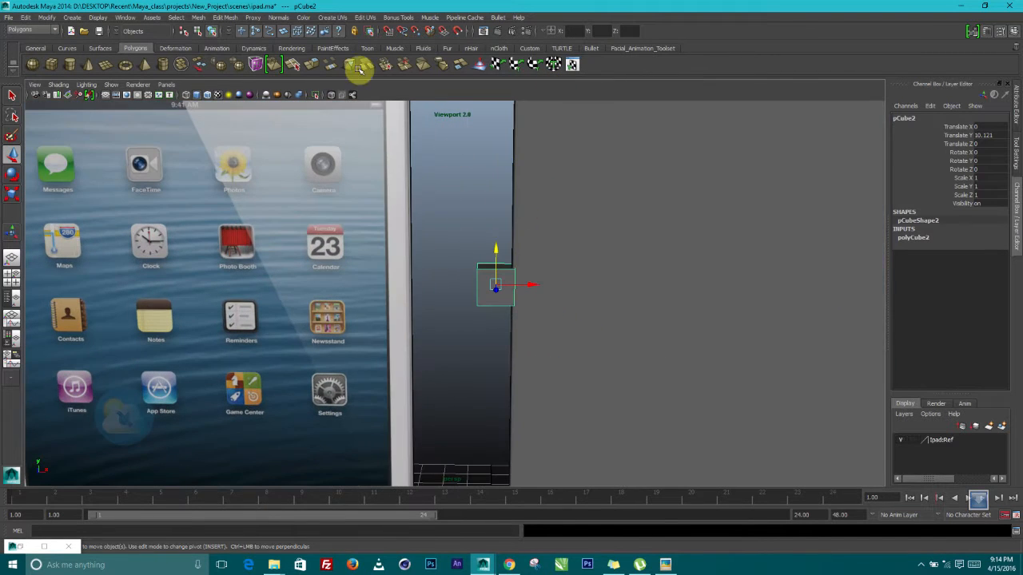
# Smooth the cube with Mesh > Smooth and reselect it as an object
pyautogui.click(195, 17)
pyautogui.click(223, 78)
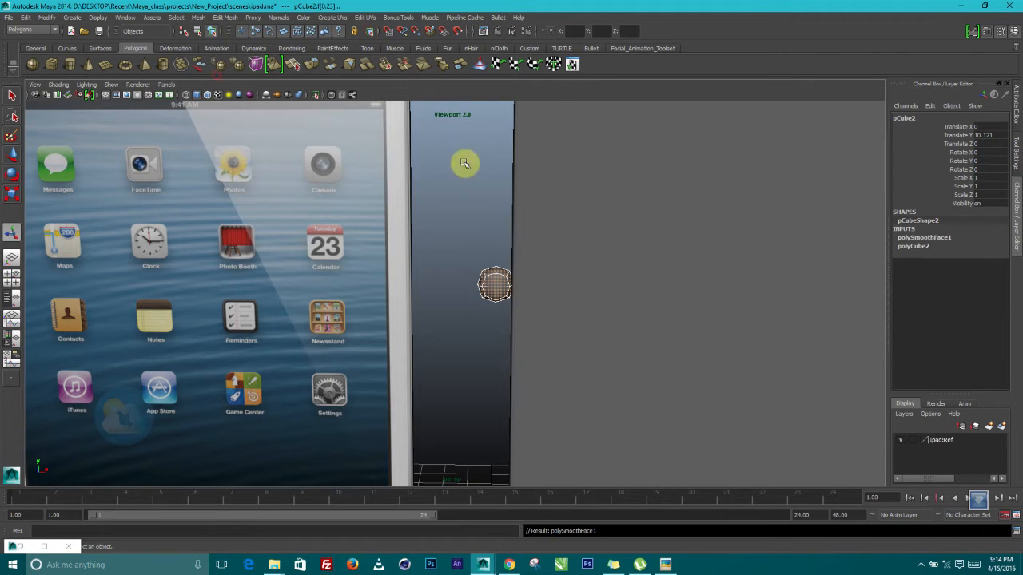
pyautogui.scroll(5, 519, 232)
pyautogui.keyDown('alt'); pyautogui.moveTo(560, 231); pyautogui.dragTo(441, 293, button='middle'); pyautogui.keyUp('alt')
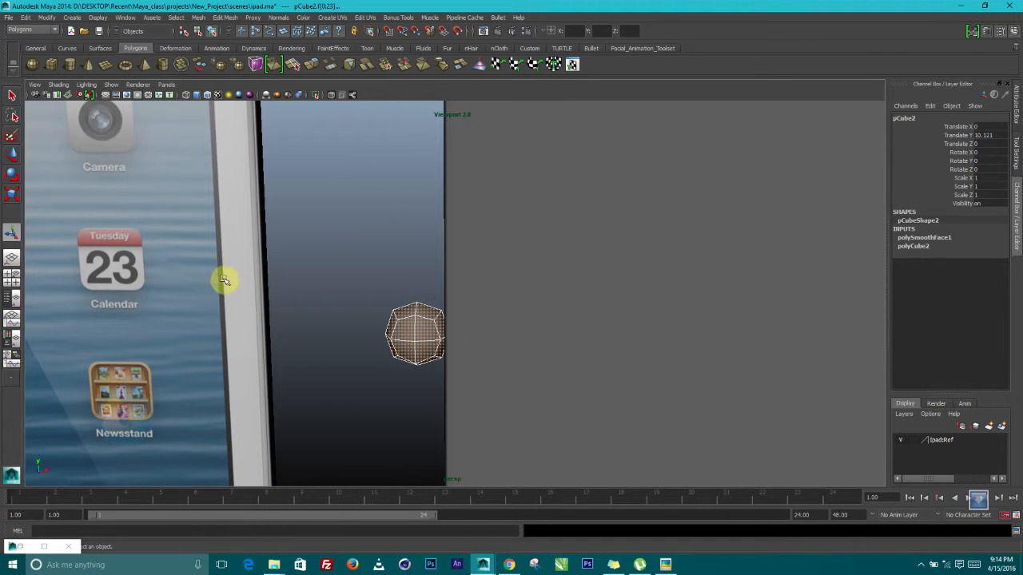
pyautogui.click(340, 276)
pyautogui.click(418, 314)
pyautogui.keyDown('alt'); pyautogui.moveTo(421, 316); pyautogui.dragTo(392, 248, button='middle'); pyautogui.keyUp('alt')
# Scale the smoothed cube down to about 0.168 × 0.315 × 0.147
pyautogui.click(10, 196)
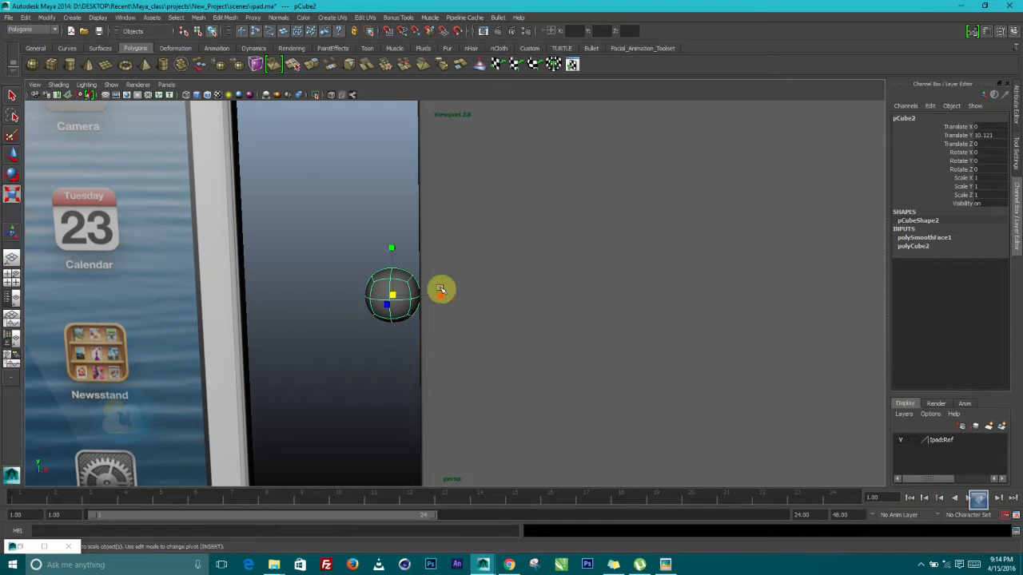
pyautogui.moveTo(391, 295); pyautogui.dragTo(473, 299)
pyautogui.keyDown('alt'); pyautogui.moveTo(405, 321); pyautogui.dragTo(290, 330); pyautogui.keyUp('alt')
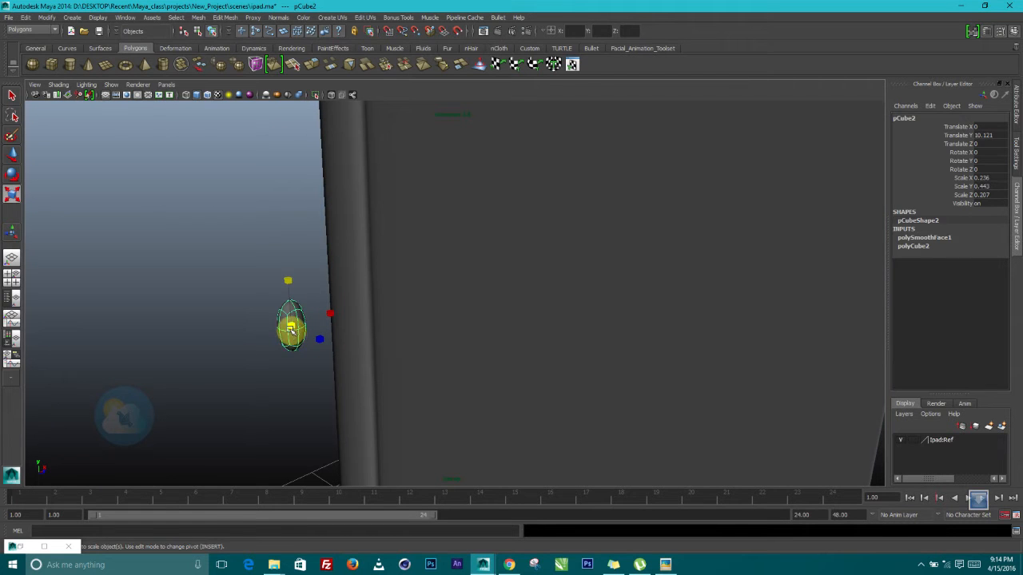
pyautogui.keyDown('alt'); pyautogui.moveTo(333, 284); pyautogui.dragTo(346, 256); pyautogui.keyUp('alt')
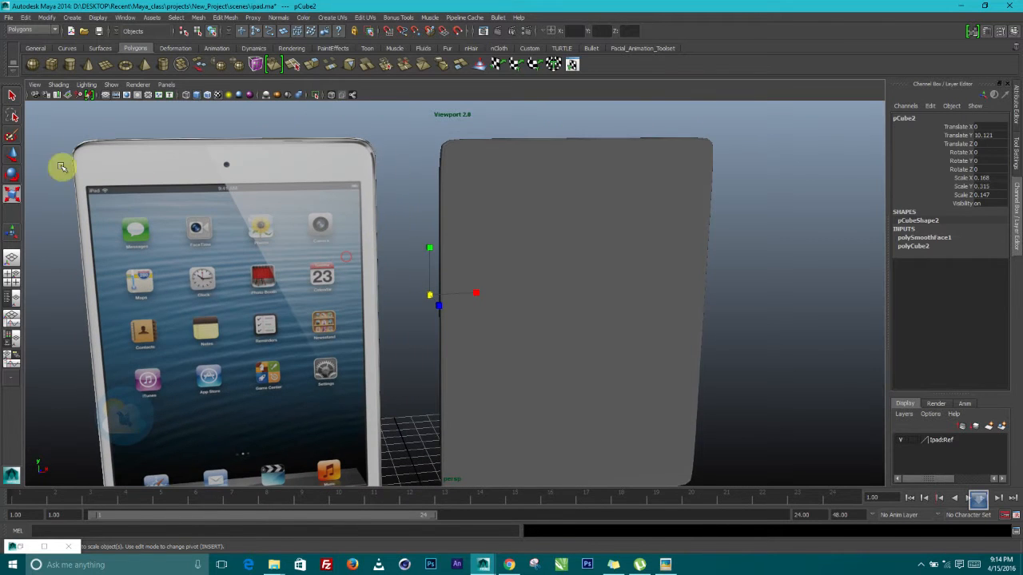
# Nudge the small cube along X and frame it at the panel's side
pyautogui.click(12, 158)
pyautogui.scroll(5, 404, 263)
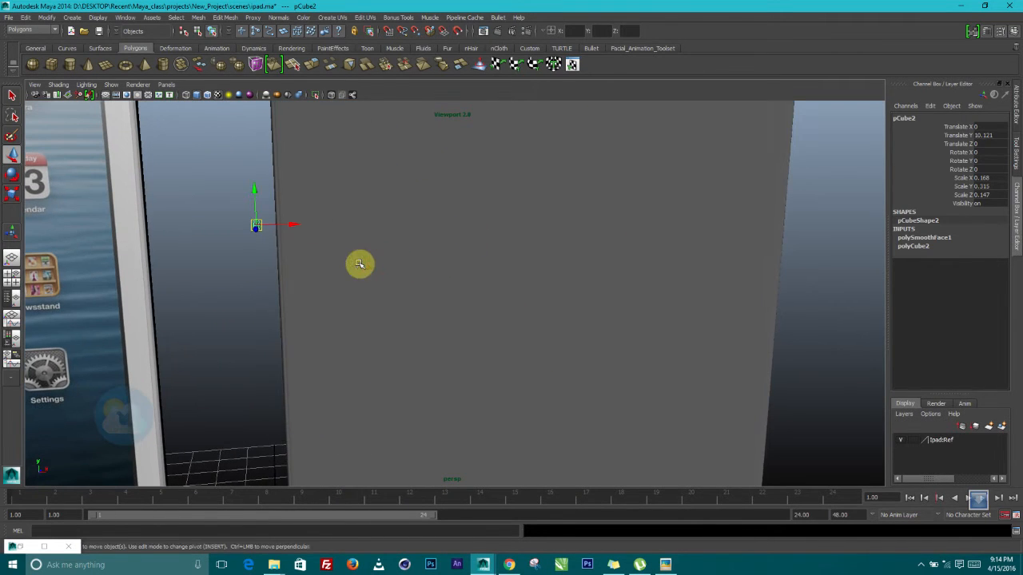
pyautogui.moveTo(291, 228); pyautogui.dragTo(336, 224)
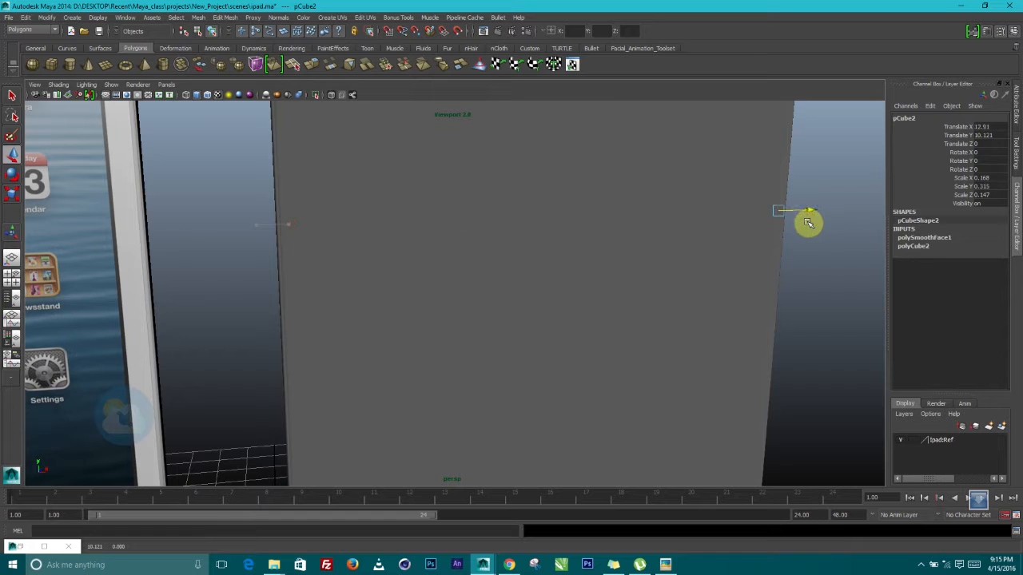
pyautogui.press('f')
pyautogui.keyDown('alt'); pyautogui.moveTo(767, 213); pyautogui.dragTo(655, 201); pyautogui.keyUp('alt')
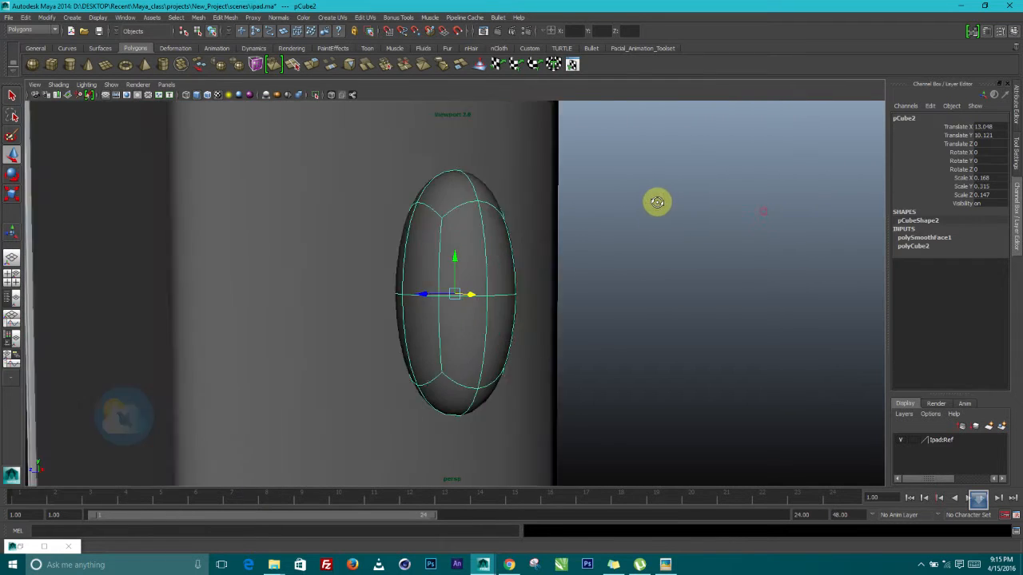
pyautogui.scroll(-9, 653, 242)
pyautogui.keyDown('alt'); pyautogui.moveTo(653, 257); pyautogui.dragTo(537, 371); pyautogui.keyUp('alt')
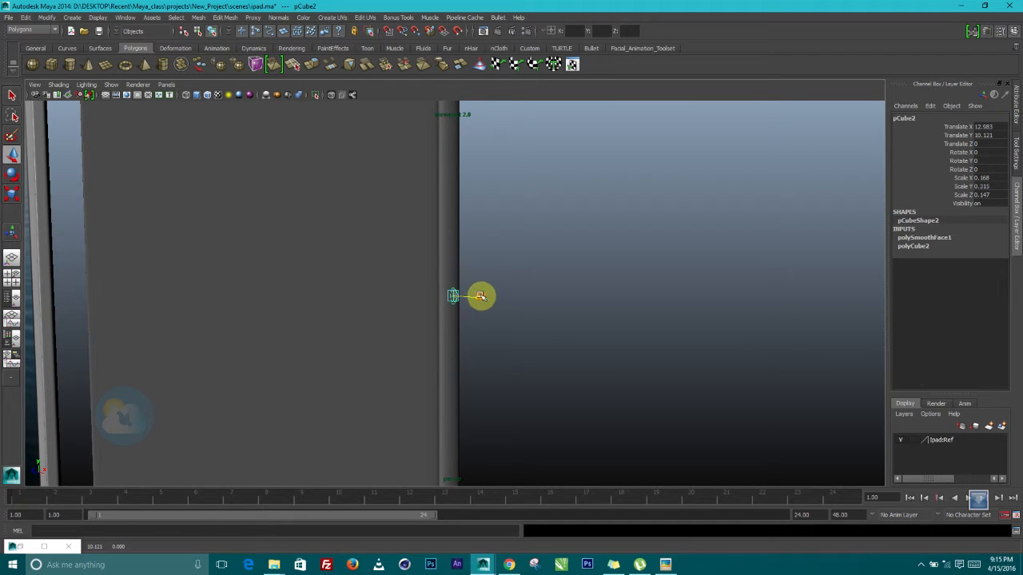
# Select the small side button and raise it higher up the tablet's edge
pyautogui.click(528, 288)
pyautogui.keyDown('alt'); pyautogui.moveTo(528, 288); pyautogui.dragTo(549, 348); pyautogui.keyUp('alt')
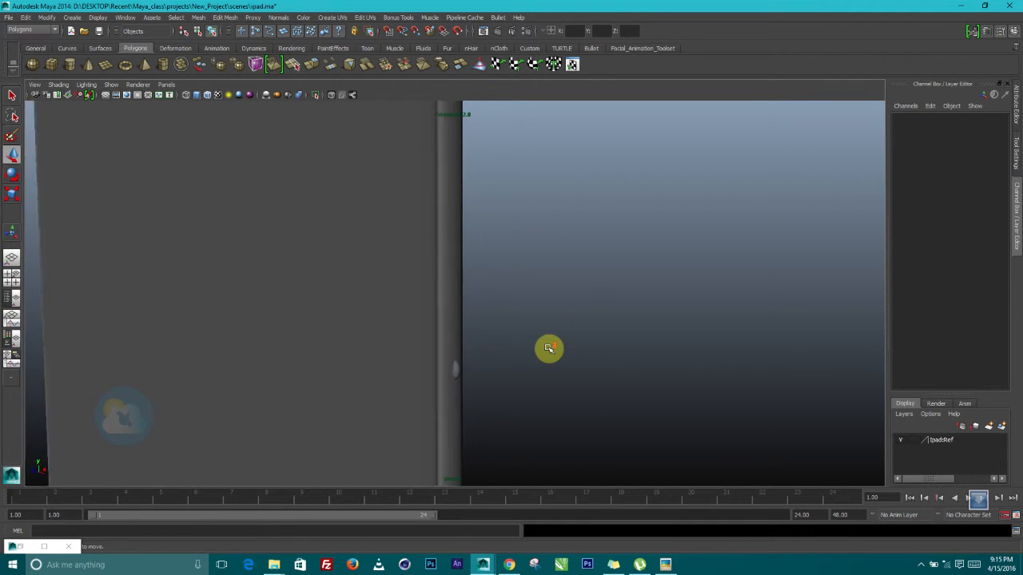
pyautogui.scroll(-8, 549, 349)
pyautogui.scroll(6, 551, 280)
pyautogui.keyDown('alt'); pyautogui.moveTo(550, 286); pyautogui.dragTo(450, 454, button='middle'); pyautogui.keyUp('alt')
pyautogui.click(449, 432)
pyautogui.moveTo(443, 421); pyautogui.dragTo(434, 301)
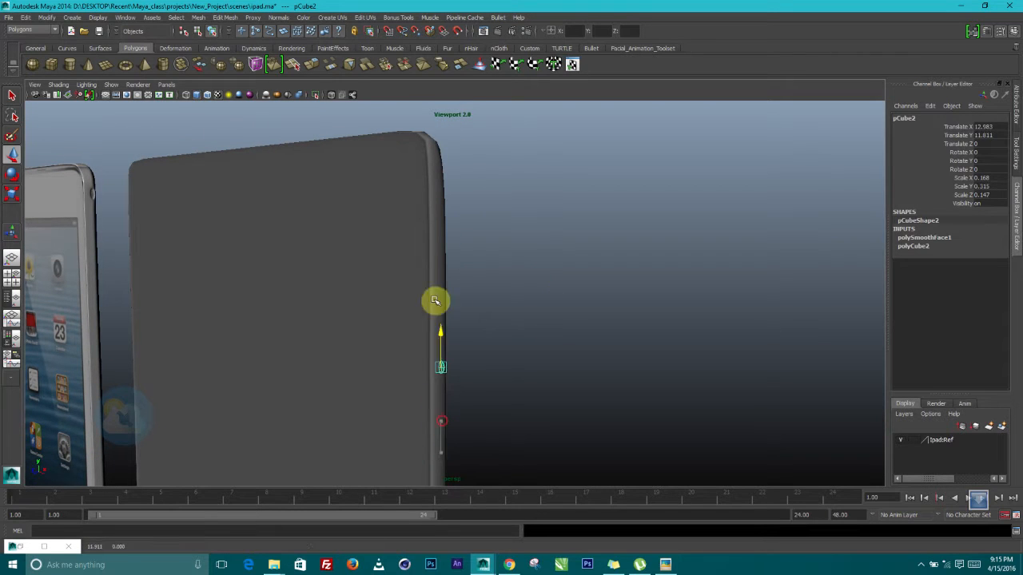
pyautogui.scroll(4, 502, 237)
pyautogui.keyDown('alt'); pyautogui.moveTo(519, 274); pyautogui.dragTo(528, 323, button='middle'); pyautogui.keyUp('alt')
# Duplicate the side button into pCube3, make it taller, and position it at Y 14.527
pyautogui.hotkey('ctrl', 'd')
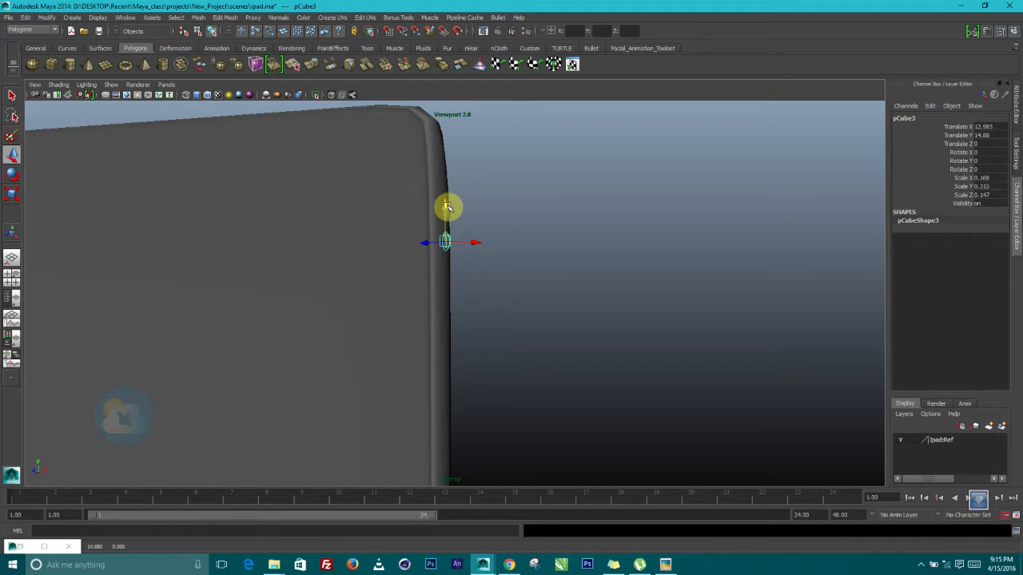
pyautogui.press('r')
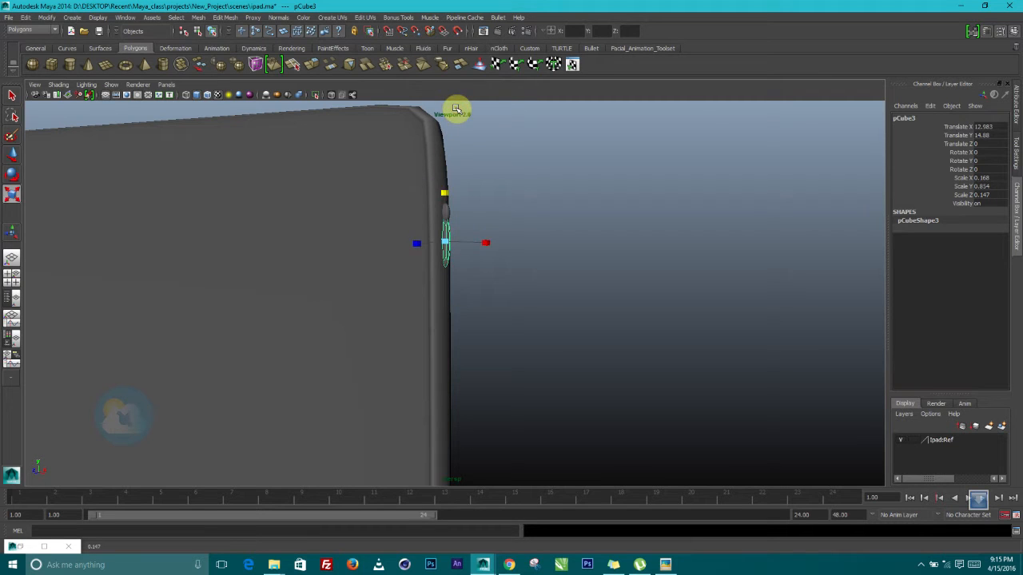
pyautogui.press('w')
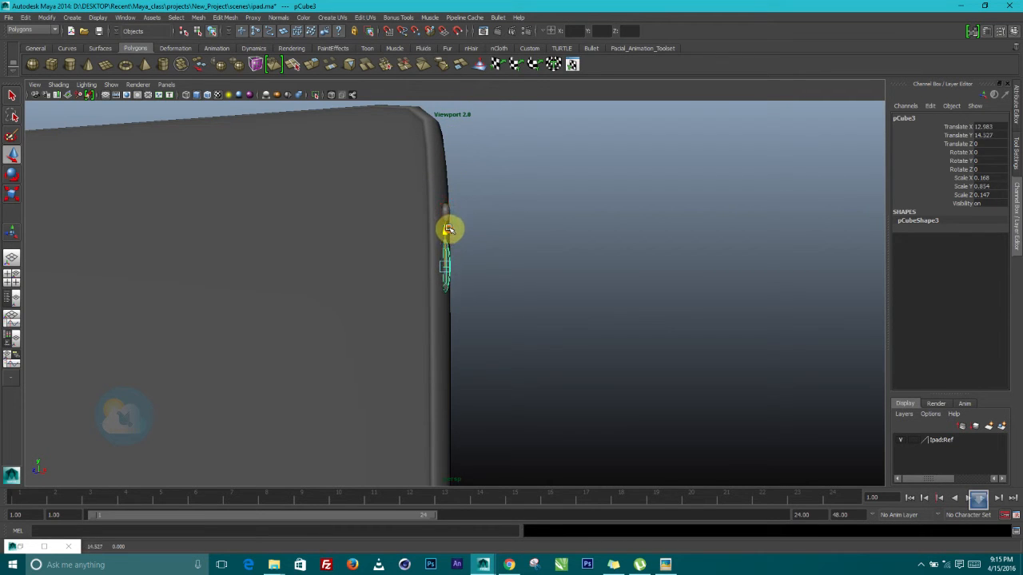
pyautogui.click(612, 239)
pyautogui.keyDown('alt'); pyautogui.moveTo(613, 239); pyautogui.dragTo(592, 262); pyautogui.keyUp('alt')
pyautogui.moveTo(537, 297)
pyautogui.keyDown('alt'); pyautogui.mouseDown()
pyautogui.moveTo(413, 293)
pyautogui.moveTo(525, 301)
pyautogui.moveTo(544, 255)
pyautogui.moveTo(469, 248)
pyautogui.moveTo(424, 327)
pyautogui.moveTo(504, 298)
pyautogui.moveTo(529, 310)
pyautogui.moveTo(475, 304)
pyautogui.moveTo(424, 272)
pyautogui.moveTo(439, 298)
pyautogui.moveTo(434, 291)
pyautogui.moveTo(662, 292)
pyautogui.moveTo(491, 293)
pyautogui.moveTo(535, 295)
pyautogui.mouseUp(); pyautogui.keyUp('alt')
pyautogui.keyDown('alt'); pyautogui.moveTo(607, 320); pyautogui.dragTo(704, 300, button='middle'); pyautogui.keyUp('alt')
pyautogui.click(562, 345)
pyautogui.keyDown('alt'); pyautogui.moveTo(628, 326); pyautogui.dragTo(566, 299); pyautogui.keyUp('alt')
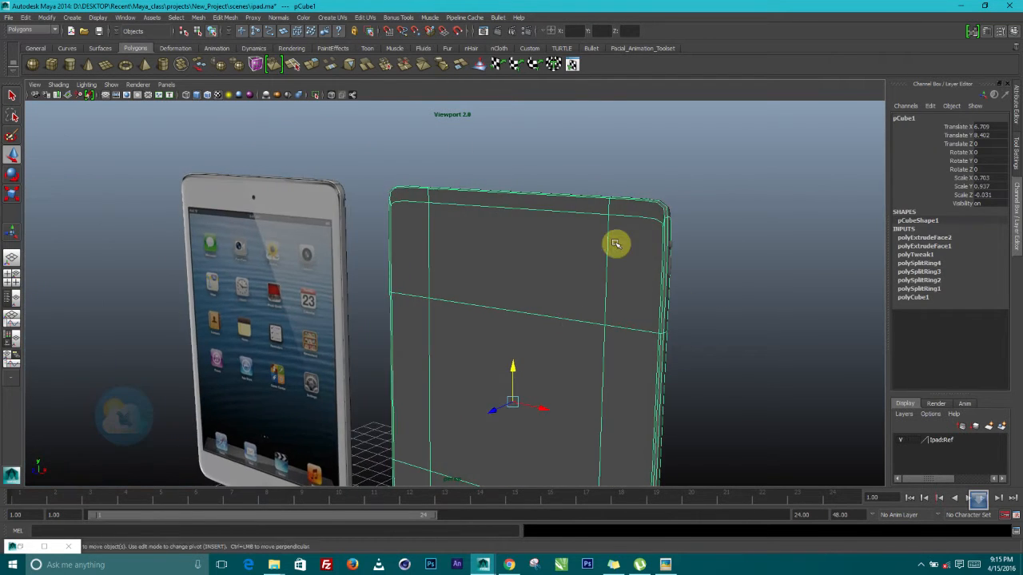
pyautogui.keyDown('alt'); pyautogui.moveTo(614, 243); pyautogui.dragTo(667, 296, button='right'); pyautogui.keyUp('alt')
pyautogui.keyDown('alt'); pyautogui.moveTo(666, 297); pyautogui.dragTo(555, 286, button='middle'); pyautogui.keyUp('alt')
pyautogui.keyDown('alt'); pyautogui.moveTo(550, 292); pyautogui.dragTo(580, 320, button='right'); pyautogui.keyUp('alt')
pyautogui.keyDown('alt'); pyautogui.moveTo(587, 294); pyautogui.dragTo(551, 272); pyautogui.keyUp('alt')
pyautogui.scroll(-4, 546, 274)
pyautogui.keyDown('alt'); pyautogui.moveTo(471, 296); pyautogui.dragTo(540, 328); pyautogui.keyUp('alt')
pyautogui.click(665, 565)
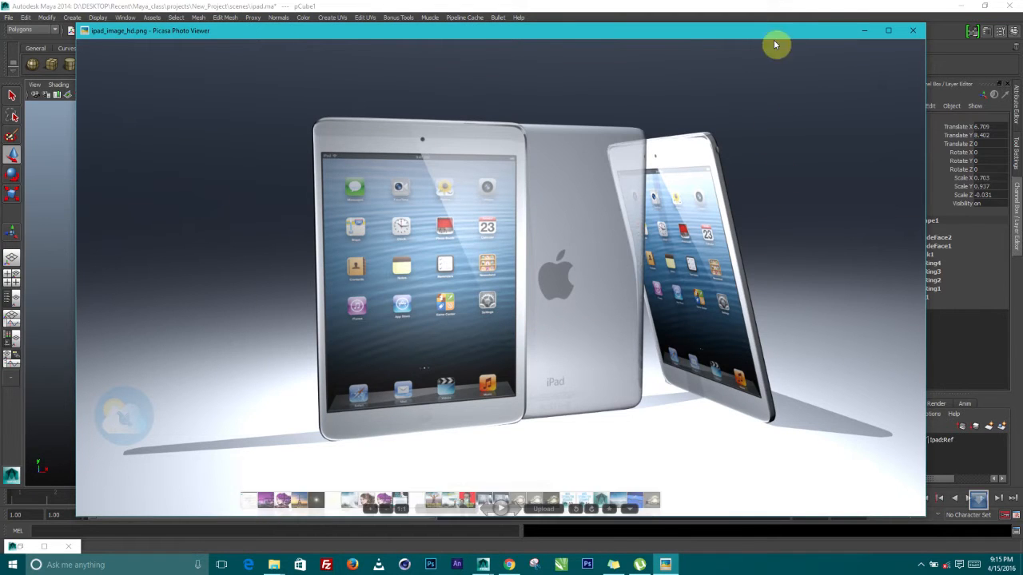
pyautogui.click(840, 8)
pyautogui.keyDown('alt'); pyautogui.moveTo(551, 240); pyautogui.dragTo(517, 281); pyautogui.keyUp('alt')
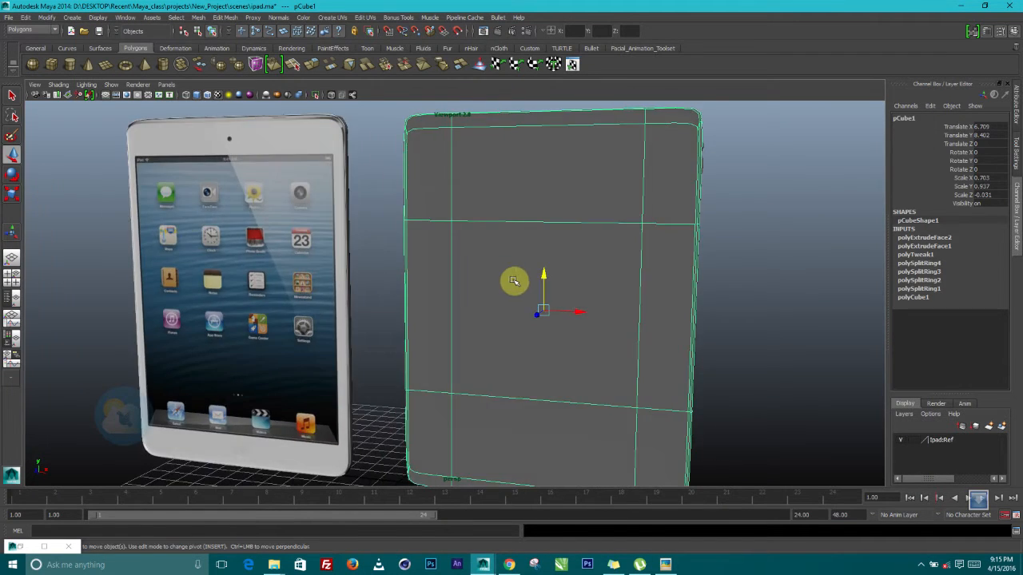
pyautogui.keyDown('alt'); pyautogui.moveTo(516, 281); pyautogui.dragTo(475, 263, button='right'); pyautogui.keyUp('alt')
pyautogui.moveTo(475, 263)
pyautogui.keyDown('alt'); pyautogui.mouseDown()
pyautogui.moveTo(546, 303)
pyautogui.moveTo(477, 294)
pyautogui.moveTo(472, 270)
pyautogui.mouseUp(); pyautogui.keyUp('alt')
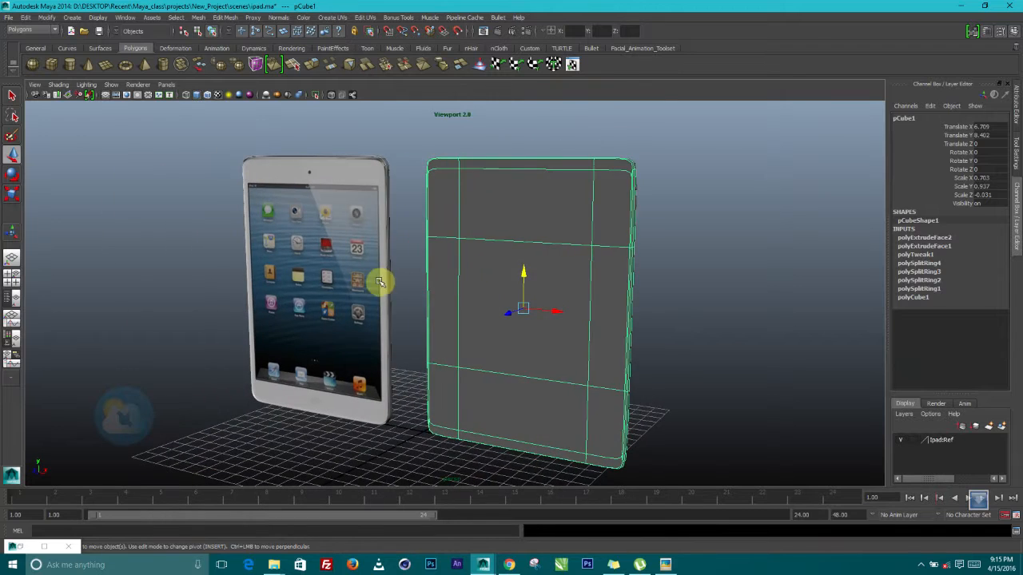
pyautogui.click(307, 271)
pyautogui.keyDown('alt'); pyautogui.moveTo(361, 280); pyautogui.dragTo(393, 276); pyautogui.keyUp('alt')
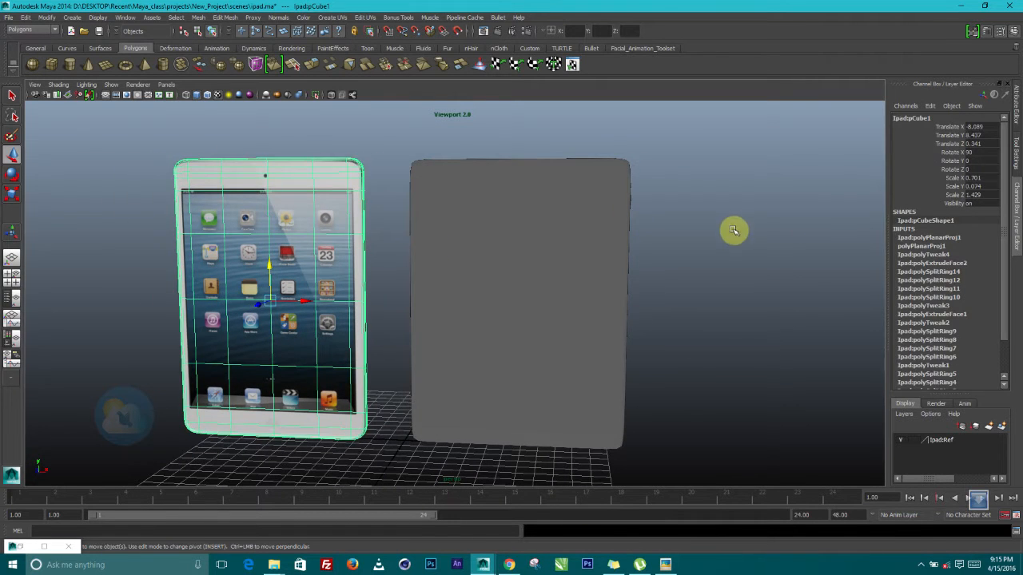
pyautogui.click(458, 309)
pyautogui.keyDown('alt'); pyautogui.moveTo(459, 309); pyautogui.dragTo(550, 290); pyautogui.keyUp('alt')
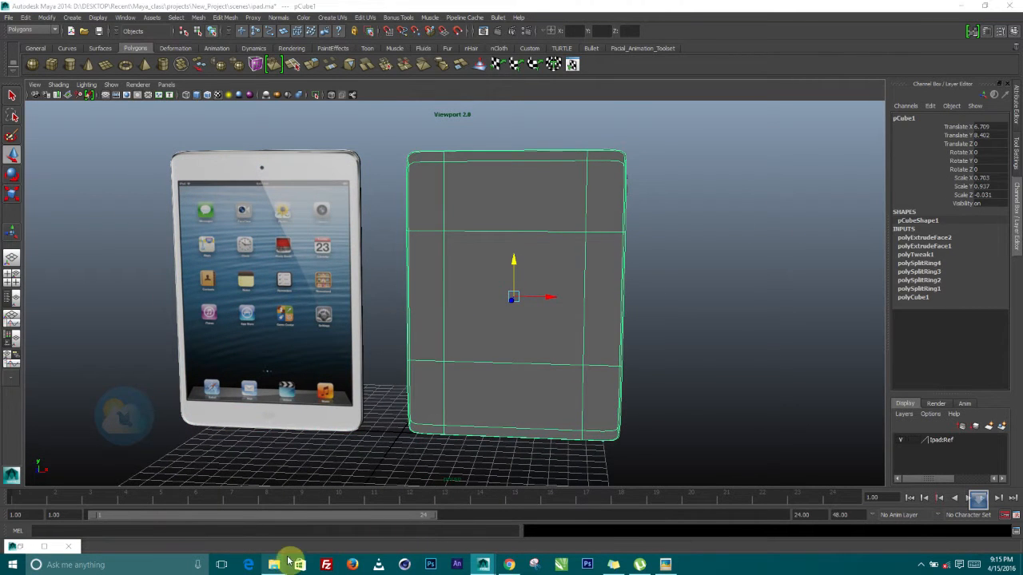
pyautogui.moveTo(274, 565)
pyautogui.click(210, 517)
pyautogui.doubleClick(614, 251)
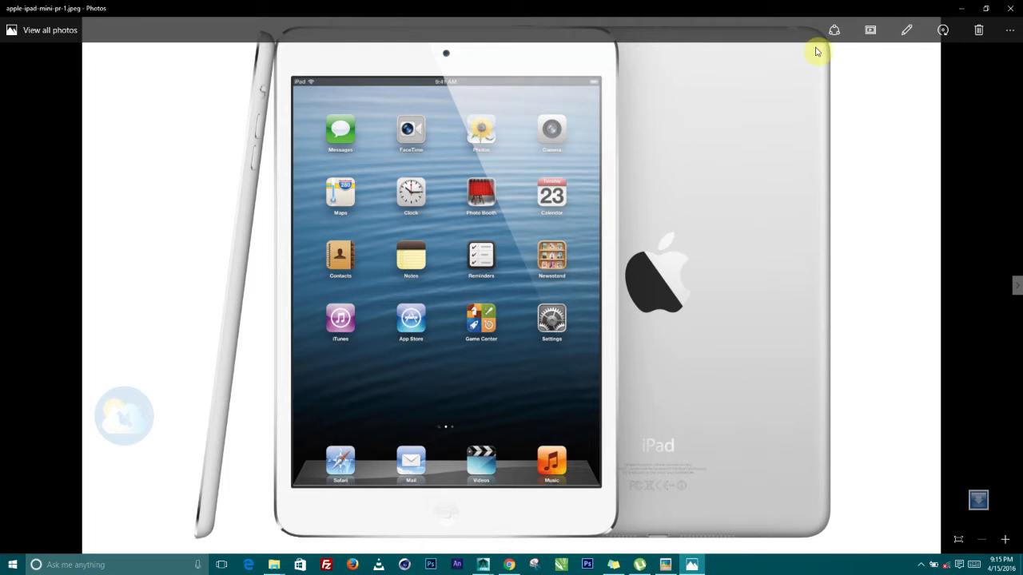
pyautogui.click(1012, 9)
pyautogui.doubleClick(690, 208)
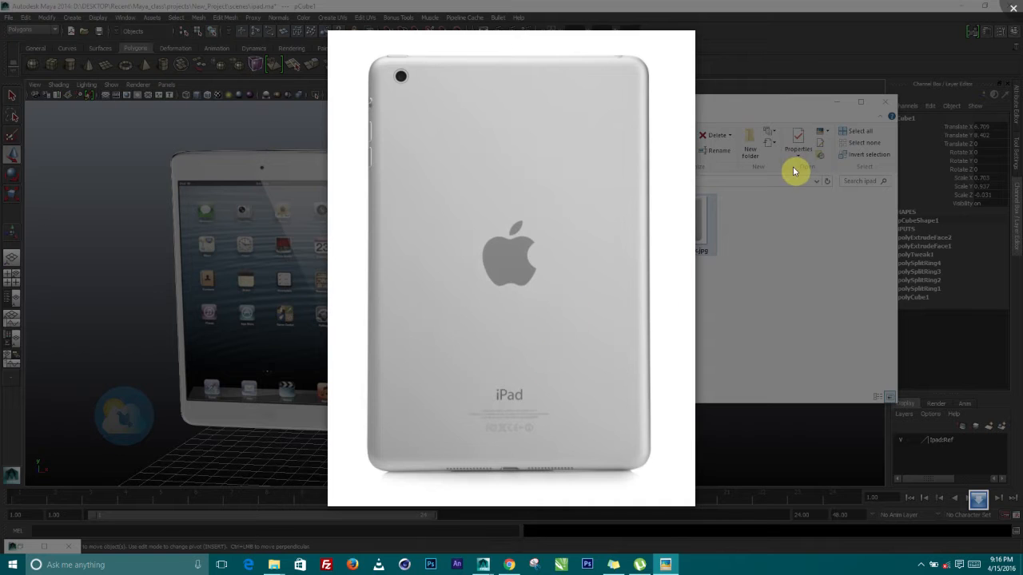
pyautogui.click(1015, 8)
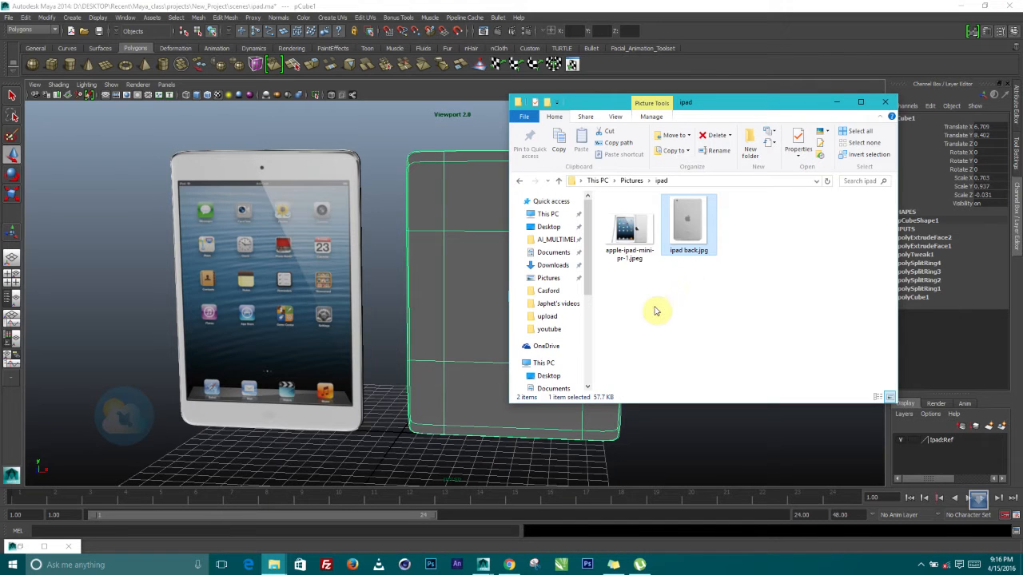
pyautogui.click(831, 103)
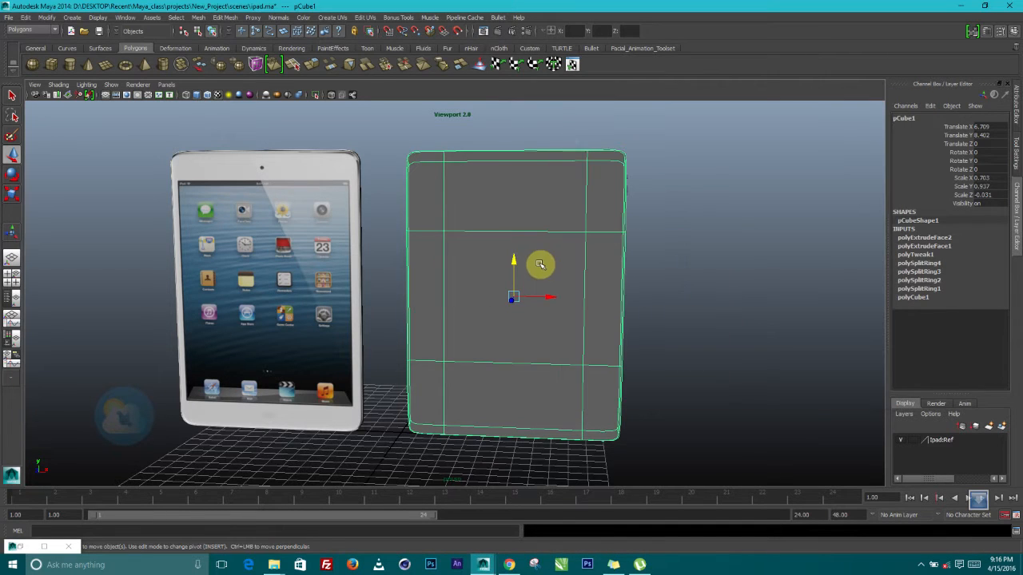
# Assign a new Blinn material to the grey tablet body pCube1 from the Rendering shelf
pyautogui.keyDown('alt'); pyautogui.moveTo(505, 254); pyautogui.dragTo(545, 315); pyautogui.keyUp('alt')
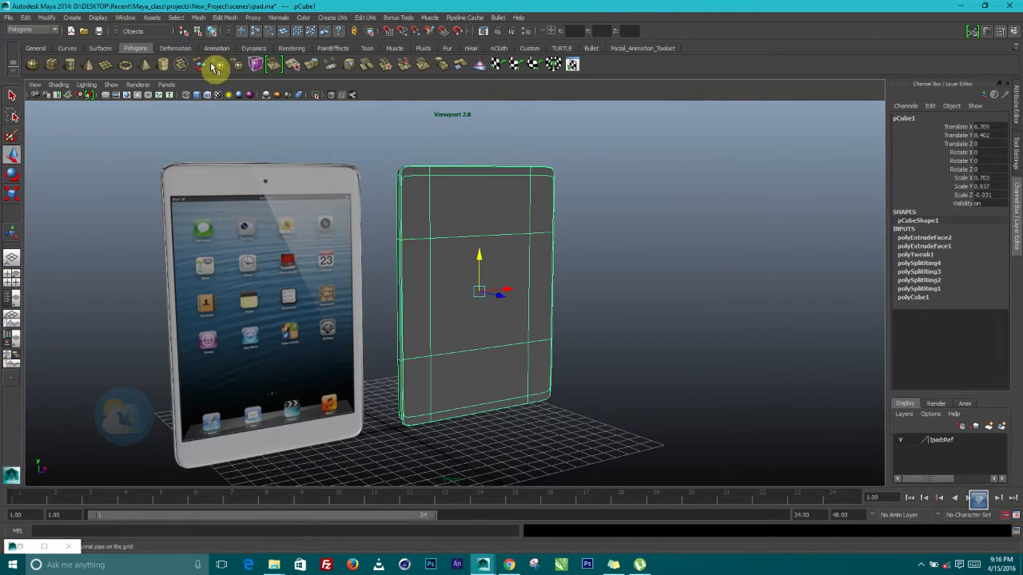
pyautogui.keyDown('alt'); pyautogui.moveTo(436, 177); pyautogui.dragTo(387, 204); pyautogui.keyUp('alt')
pyautogui.scroll(-5, 452, 288)
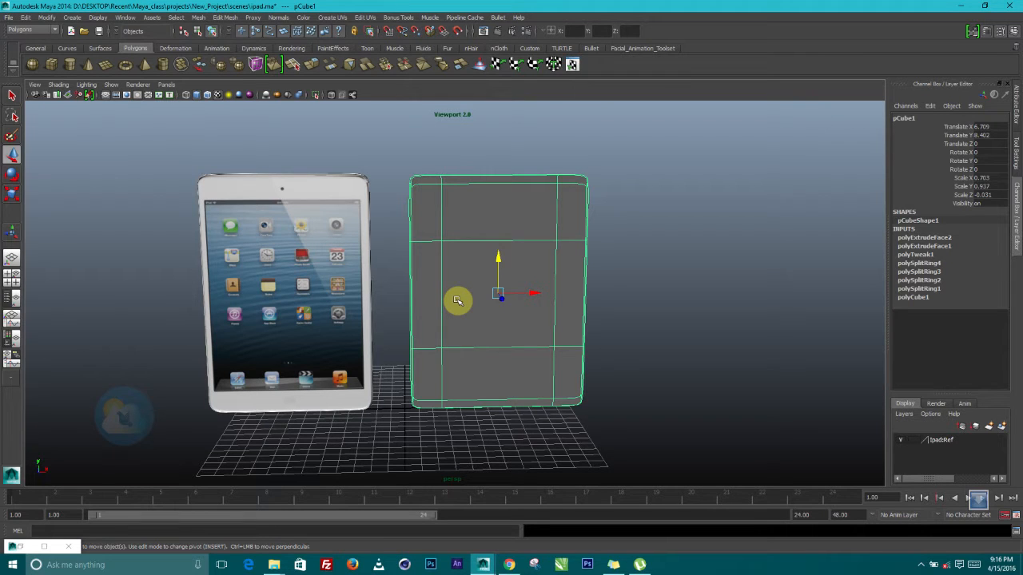
pyautogui.keyDown('alt'); pyautogui.moveTo(452, 299); pyautogui.dragTo(522, 227); pyautogui.keyUp('alt')
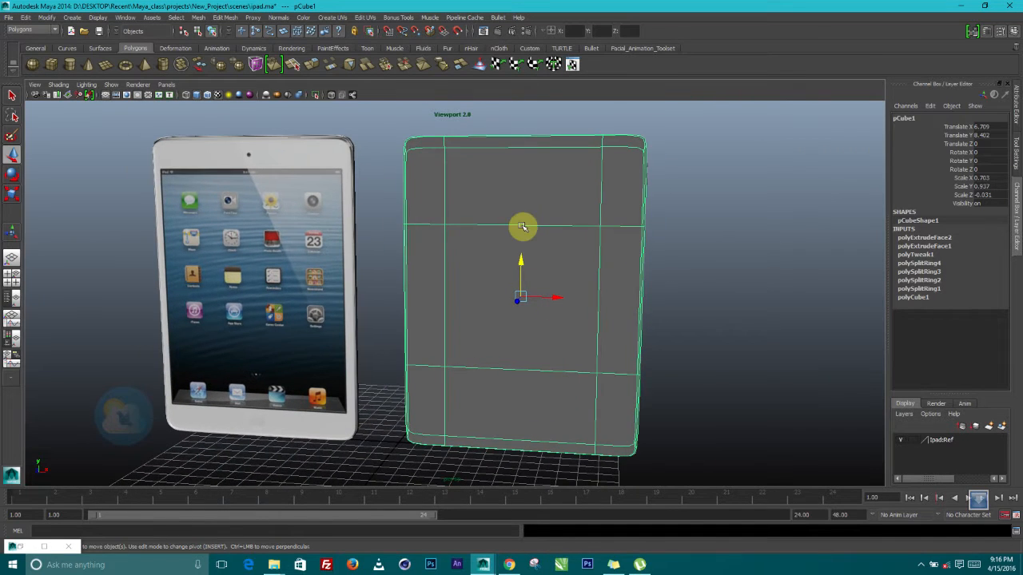
pyautogui.keyDown('alt'); pyautogui.moveTo(665, 272); pyautogui.dragTo(560, 269); pyautogui.keyUp('alt')
pyautogui.click(291, 48)
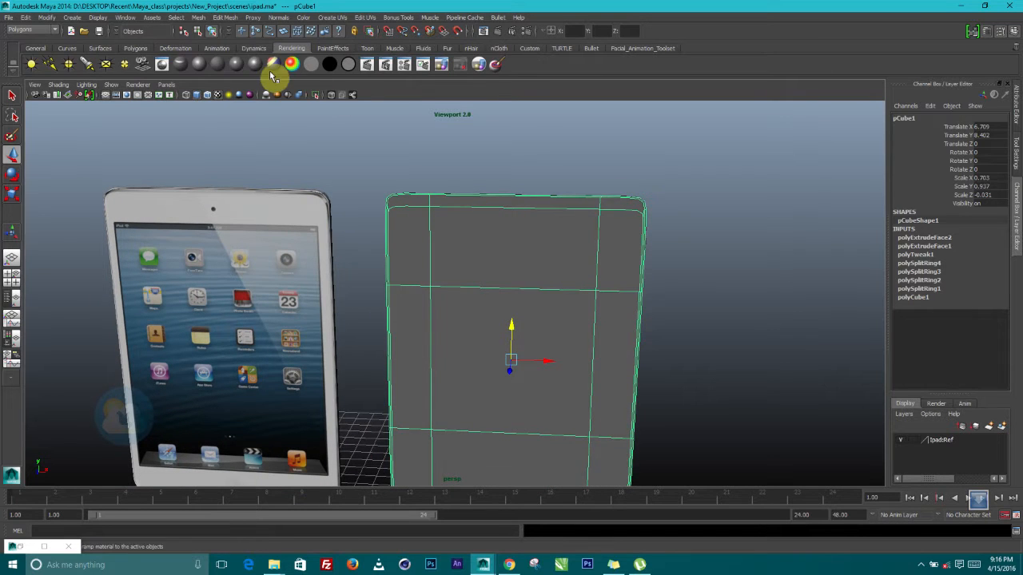
pyautogui.click(200, 64)
pyautogui.keyDown('alt'); pyautogui.moveTo(622, 331); pyautogui.dragTo(615, 326); pyautogui.keyUp('alt')
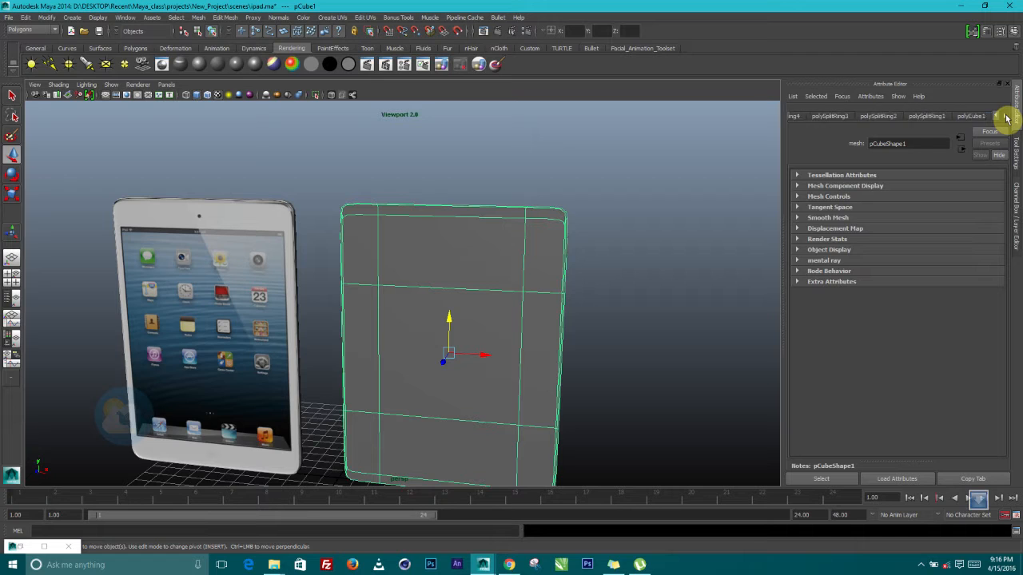
# Delete the tablet body's construction history via Edit > Delete by Type > History
pyautogui.click(1004, 118)
pyautogui.scroll(2, 692, 291)
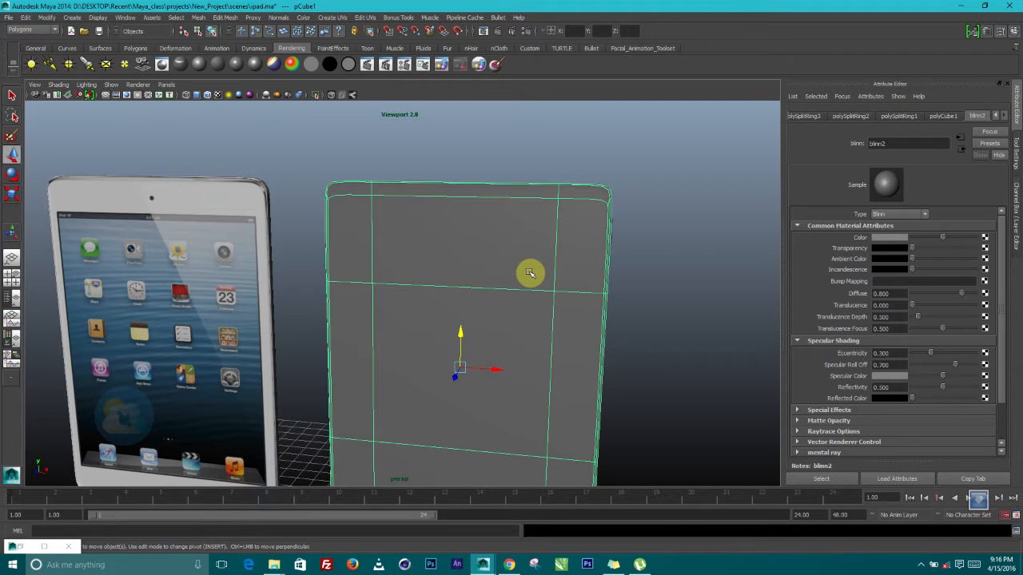
pyautogui.click(26, 17)
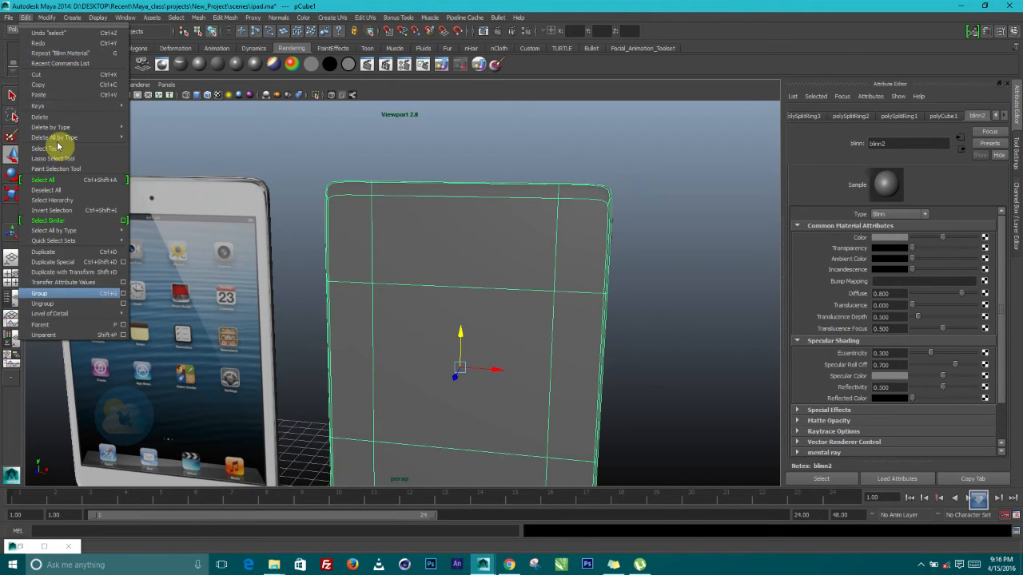
pyautogui.click(151, 132)
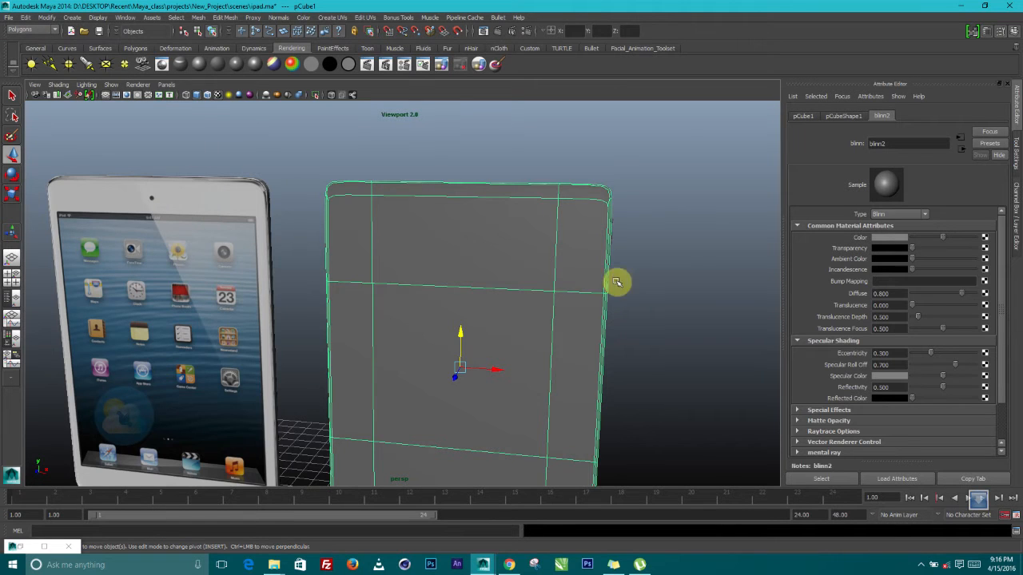
pyautogui.keyDown('alt'); pyautogui.moveTo(660, 219); pyautogui.dragTo(703, 183); pyautogui.keyUp('alt')
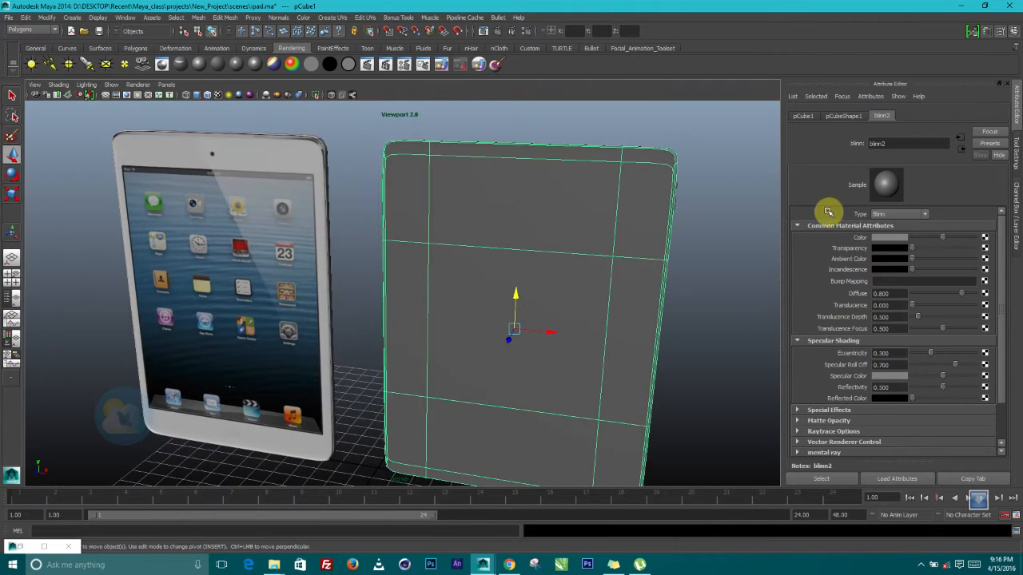
# Attach a new File texture node to the blinn2 material
pyautogui.click(983, 254)
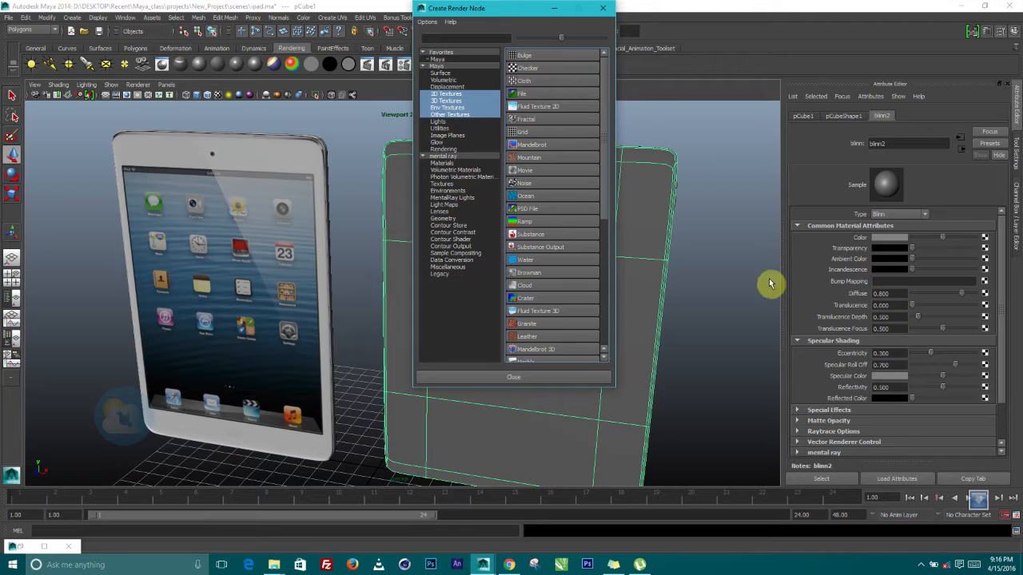
pyautogui.moveTo(485, 12); pyautogui.dragTo(692, 67)
pyautogui.click(726, 152)
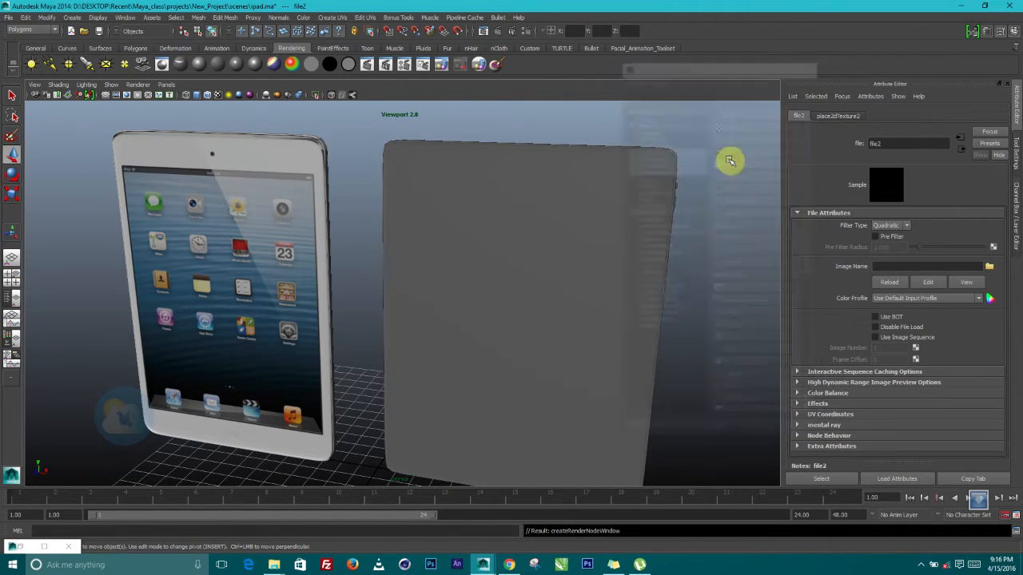
# Browse sourceimages and load apple-ipad-mini-pr-1.jpeg into the file2 texture
pyautogui.click(989, 268)
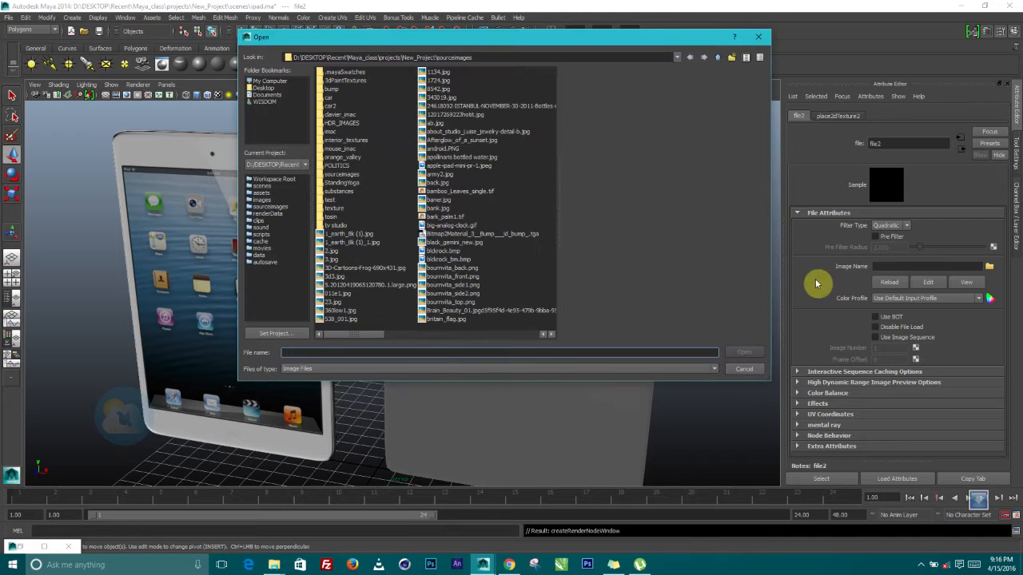
pyautogui.click(431, 242)
pyautogui.press('i')
pyautogui.press('i')
pyautogui.press('i')
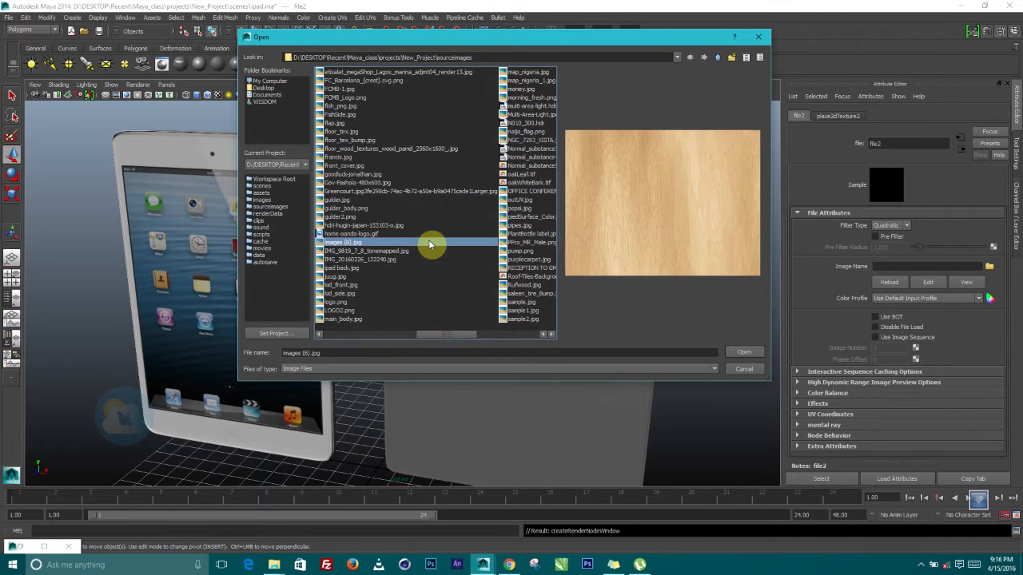
pyautogui.press('i')
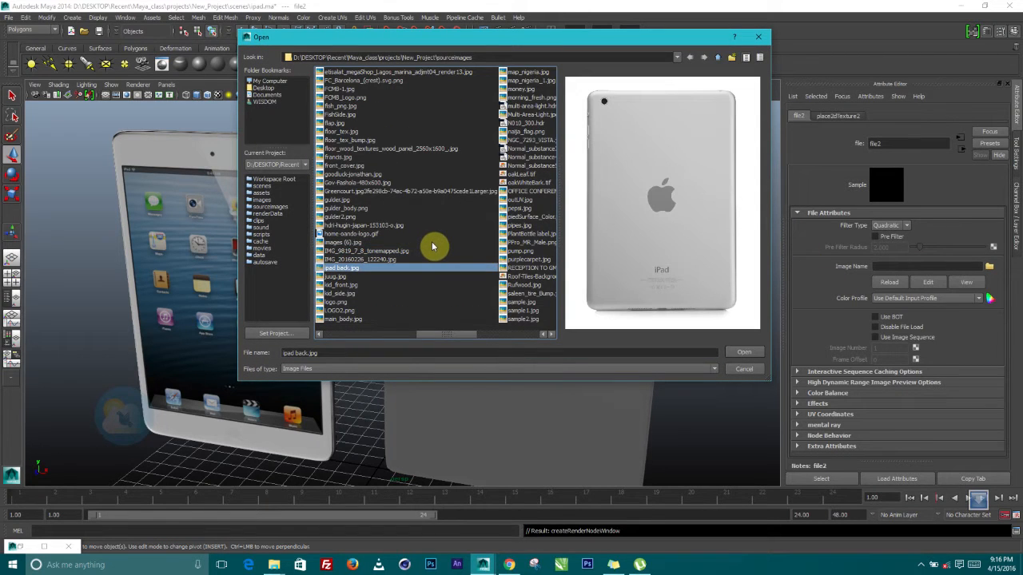
pyautogui.click(365, 200)
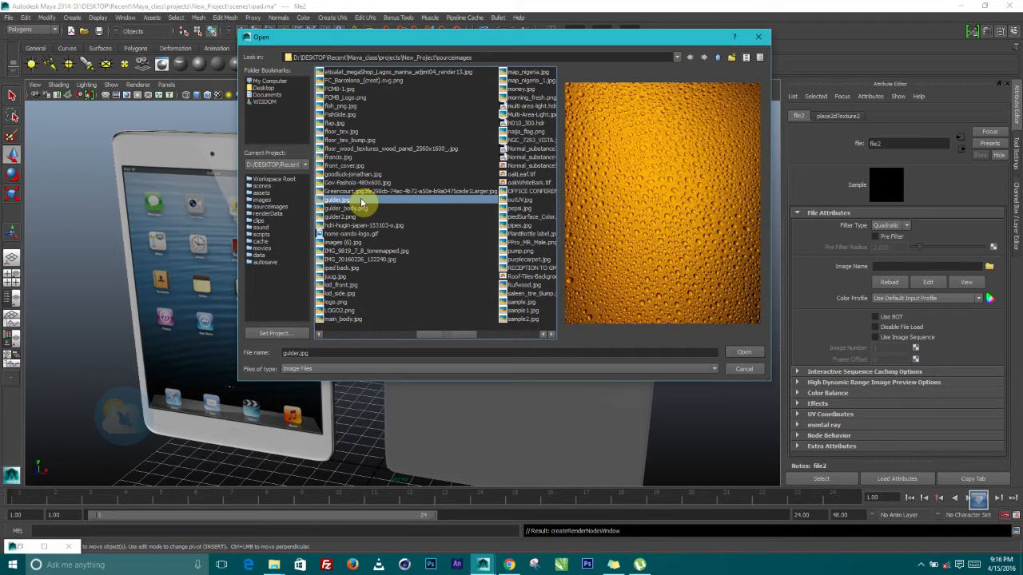
pyautogui.press('a')
pyautogui.press('a')
pyautogui.press('a')
pyautogui.press('a')
pyautogui.press('a')
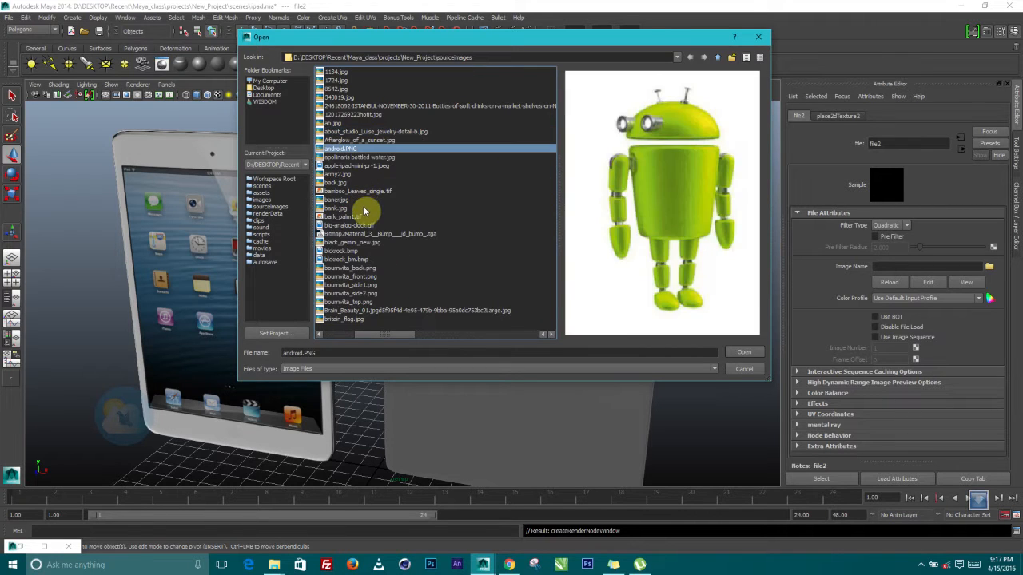
pyautogui.press('a')
pyautogui.press('a')
pyautogui.press('a')
pyautogui.press('a')
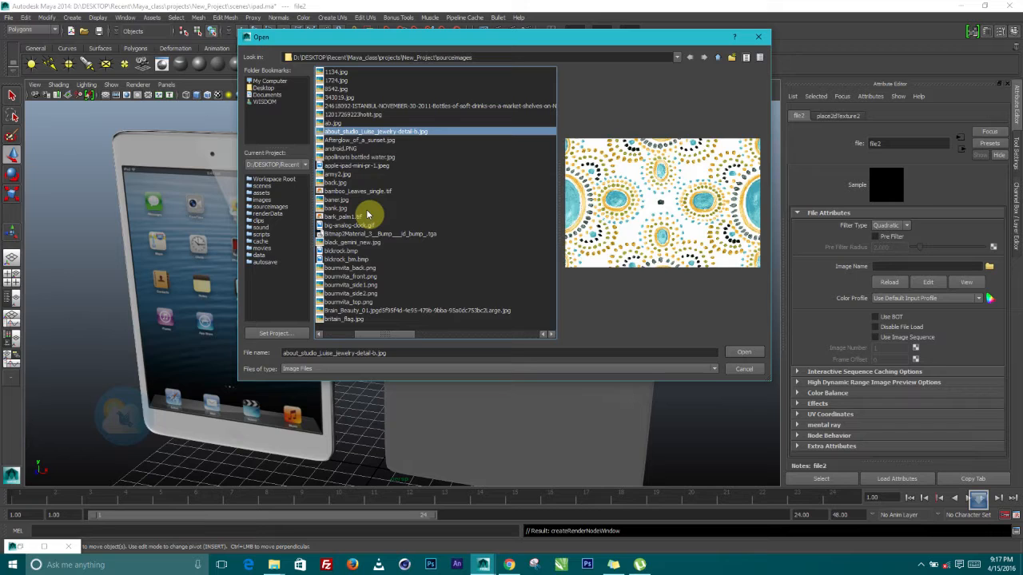
pyautogui.press('a')
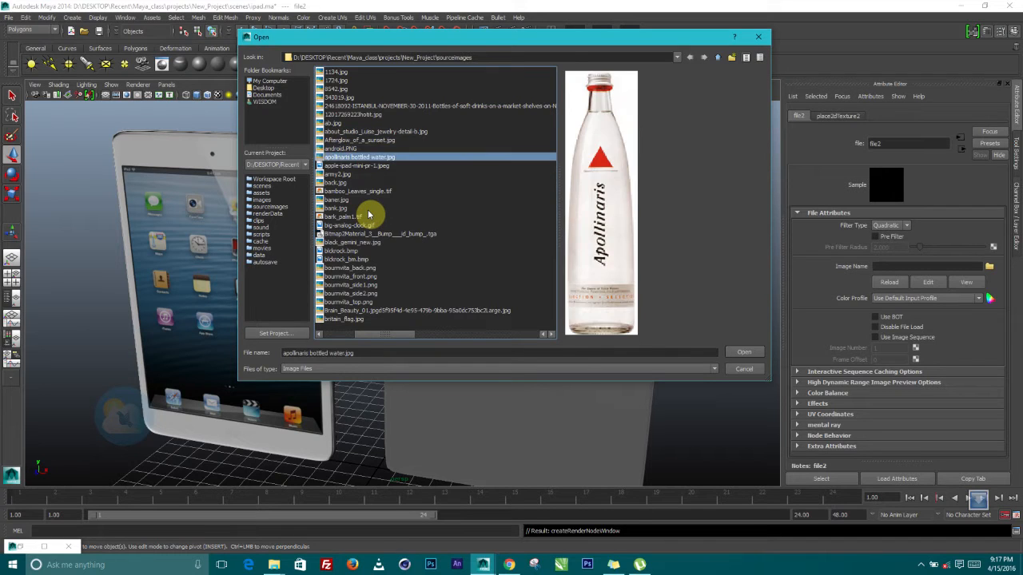
pyautogui.press('a')
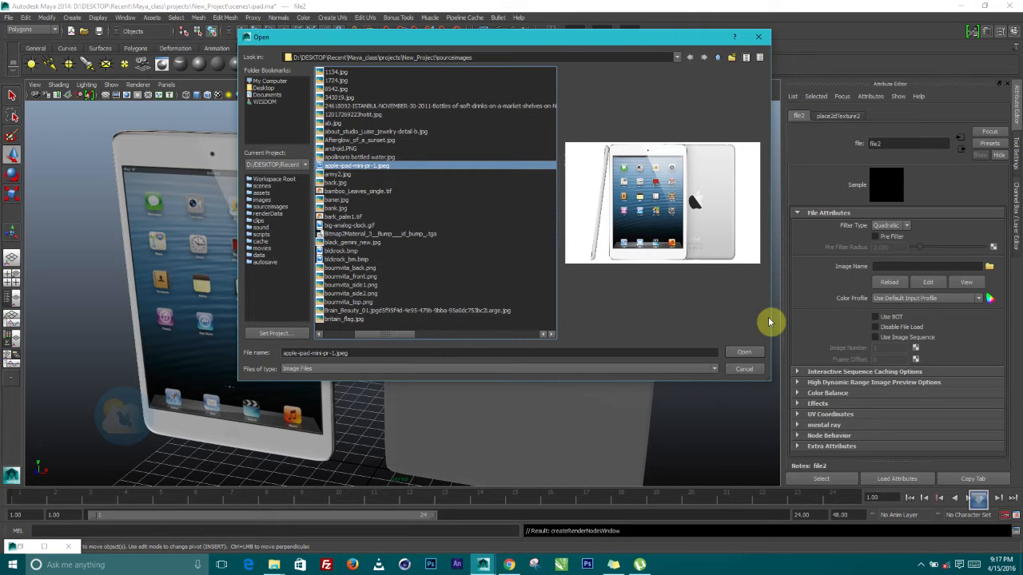
pyautogui.click(743, 353)
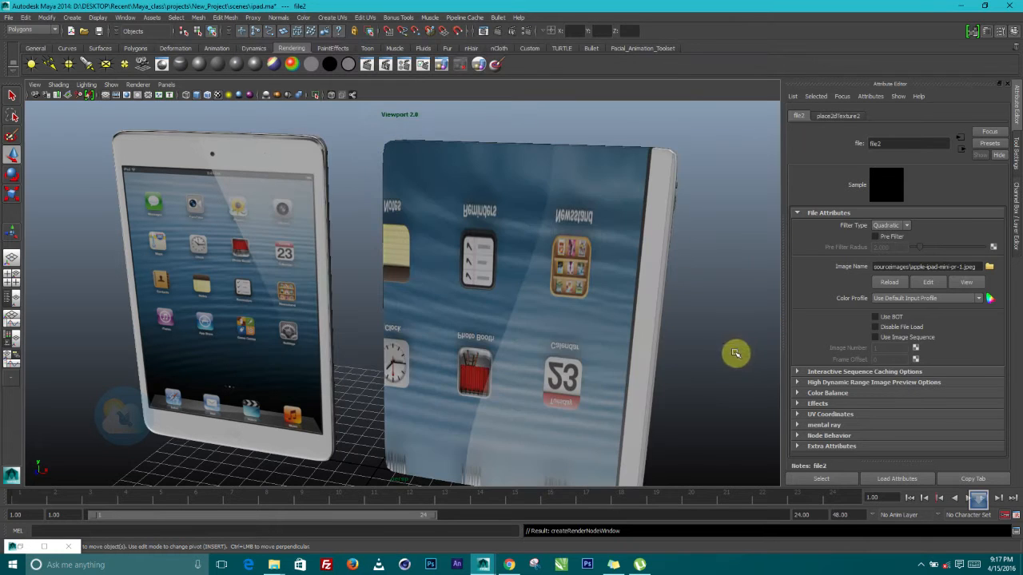
# Select the right-hand iPad and orbit and zoom around it to inspect its mirrored texture
pyautogui.scroll(-3, 536, 342)
pyautogui.keyDown('alt'); pyautogui.moveTo(536, 342); pyautogui.dragTo(559, 322); pyautogui.keyUp('alt')
pyautogui.click(559, 322)
pyautogui.scroll(-2, 557, 322)
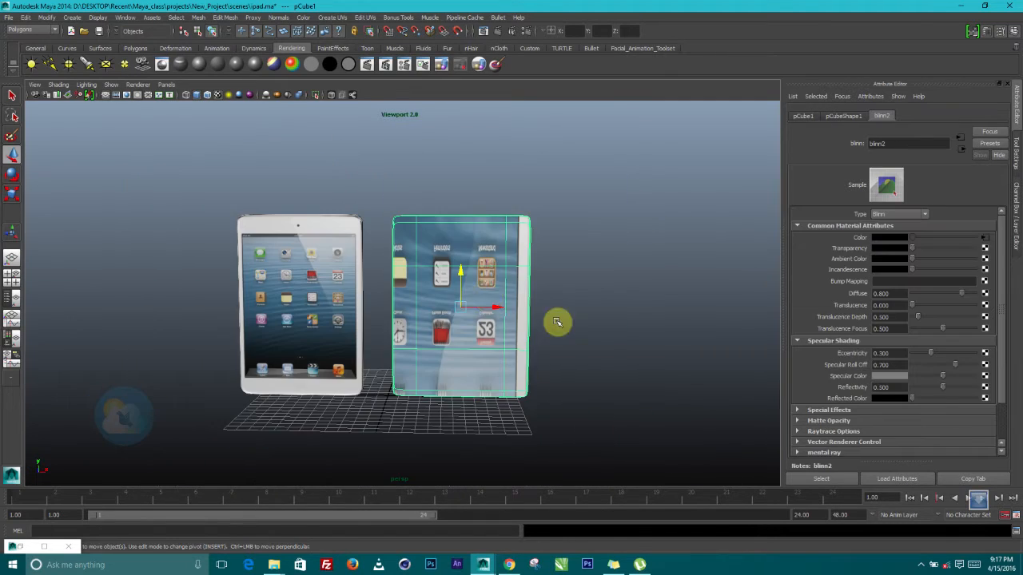
pyautogui.scroll(3, 488, 299)
pyautogui.keyDown('alt'); pyautogui.moveTo(488, 299); pyautogui.dragTo(519, 368); pyautogui.keyUp('alt')
pyautogui.scroll(2, 567, 375)
pyautogui.scroll(-5, 519, 369)
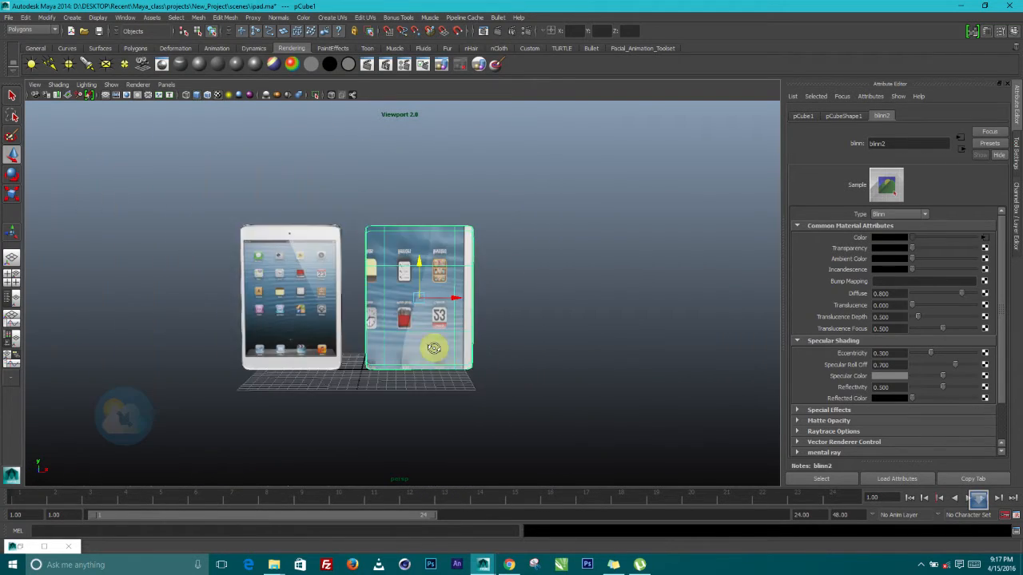
pyautogui.keyDown('alt'); pyautogui.moveTo(435, 348); pyautogui.dragTo(491, 309); pyautogui.keyUp('alt')
pyautogui.scroll(3, 492, 308)
pyautogui.scroll(2, 497, 303)
pyautogui.keyDown('alt'); pyautogui.moveTo(533, 357); pyautogui.dragTo(497, 349); pyautogui.keyUp('alt')
pyautogui.scroll(2, 502, 308)
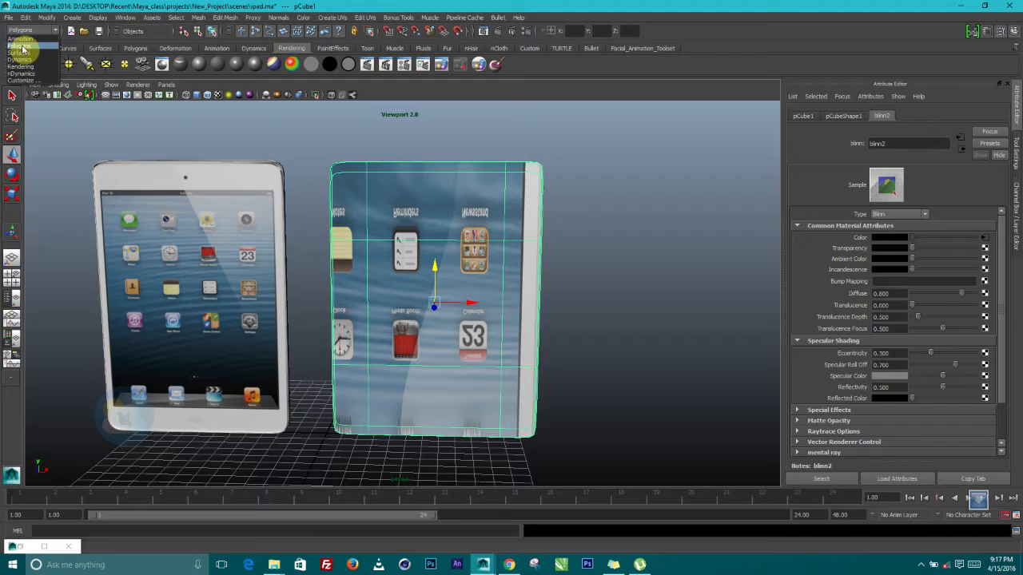
# Apply a Planar Mapping with reset default settings, projected from the Z axis, to the right iPad
pyautogui.click(339, 19)
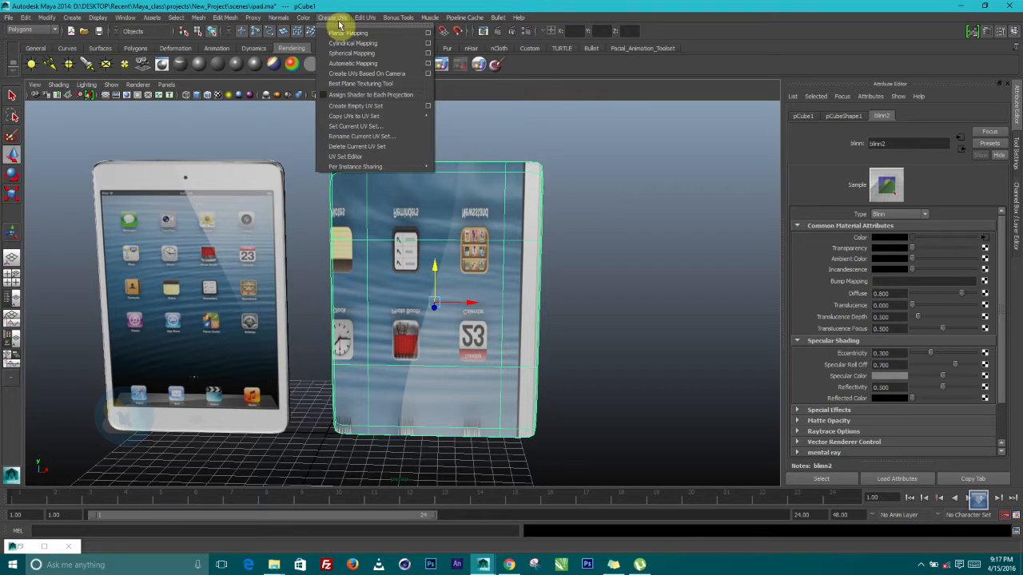
pyautogui.click(428, 35)
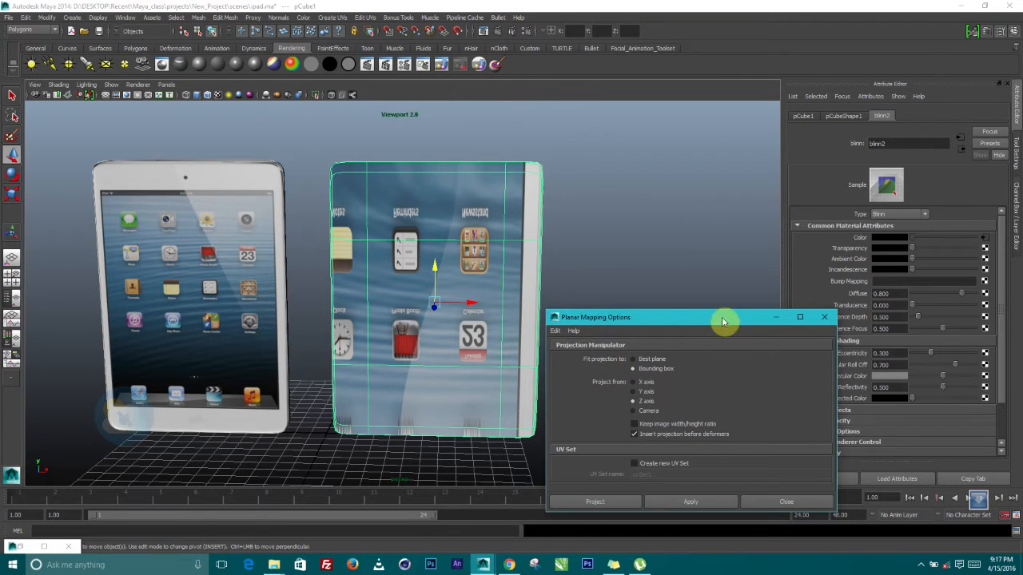
pyautogui.moveTo(721, 319); pyautogui.dragTo(809, 46)
pyautogui.moveTo(440, 343)
pyautogui.keyDown('alt'); pyautogui.mouseDown()
pyautogui.moveTo(416, 342)
pyautogui.moveTo(428, 347)
pyautogui.mouseUp(); pyautogui.keyUp('alt')
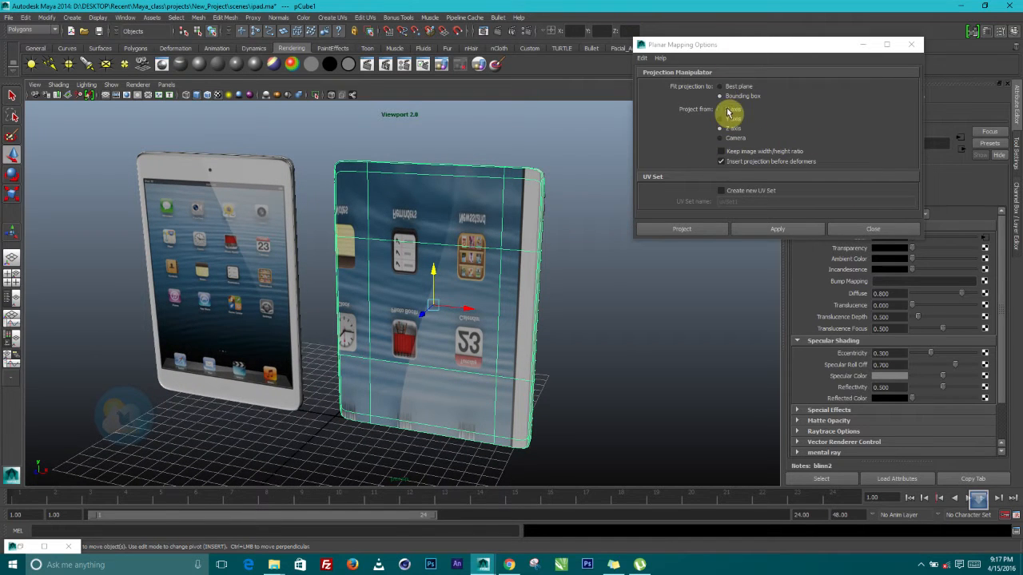
pyautogui.moveTo(718, 46); pyautogui.dragTo(734, 71)
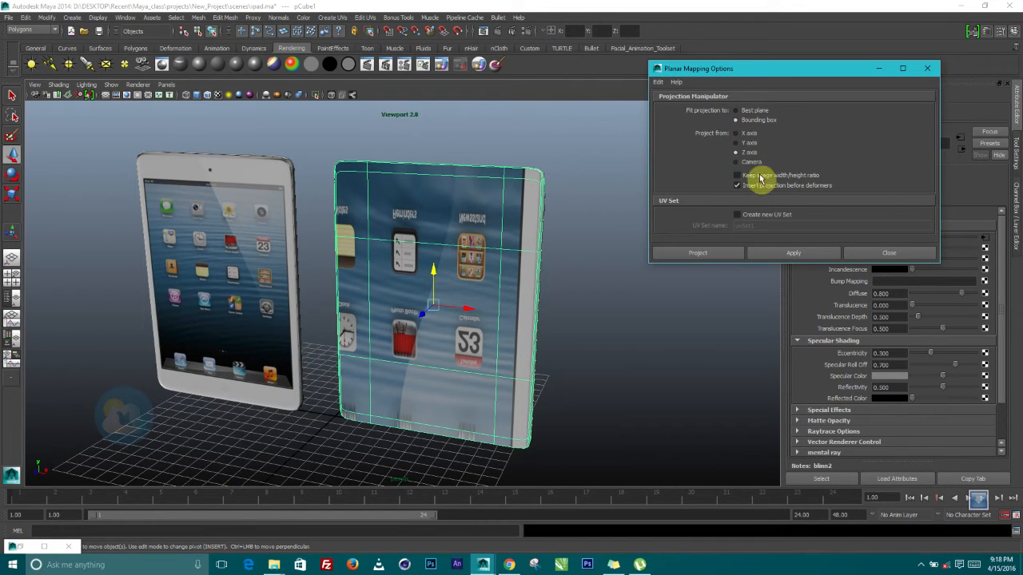
pyautogui.click(659, 82)
pyautogui.click(678, 102)
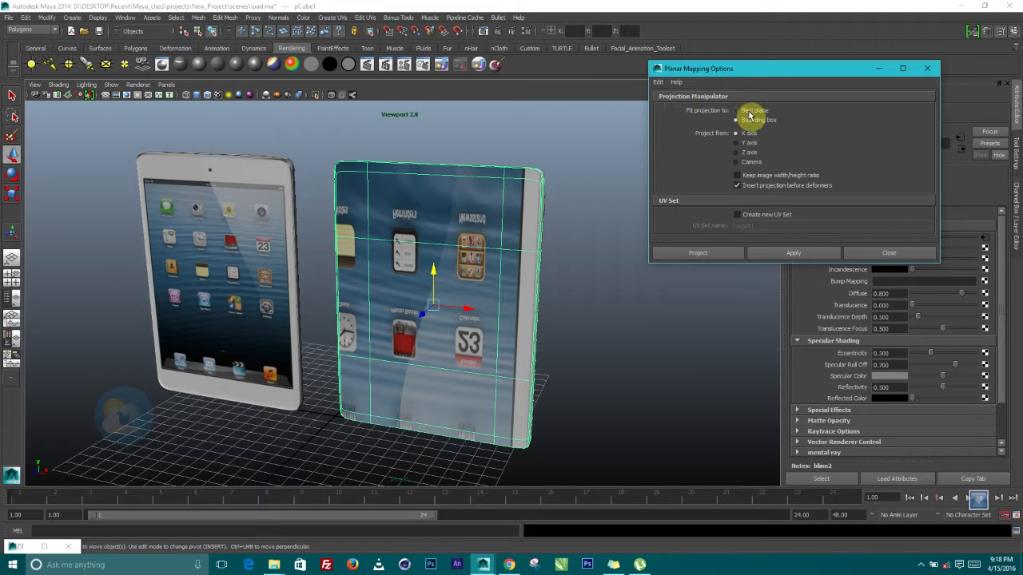
pyautogui.click(739, 153)
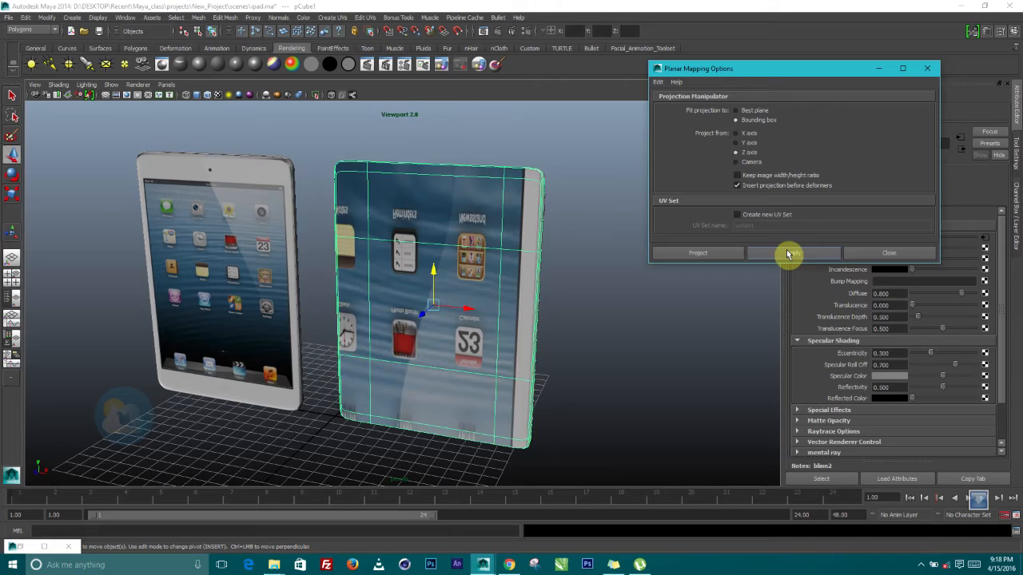
pyautogui.click(792, 253)
pyautogui.keyDown('alt'); pyautogui.moveTo(516, 297); pyautogui.dragTo(561, 288); pyautogui.keyUp('alt')
pyautogui.scroll(3, 522, 286)
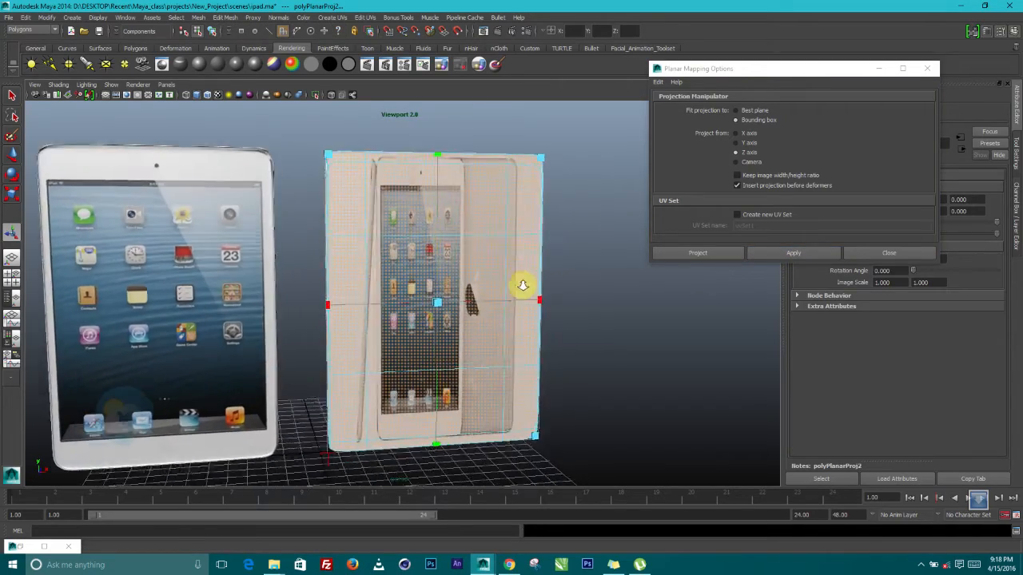
# Orbit until the projected iPad's screen faces the camera head-on
pyautogui.keyDown('alt'); pyautogui.moveTo(515, 263); pyautogui.dragTo(407, 361); pyautogui.keyUp('alt')
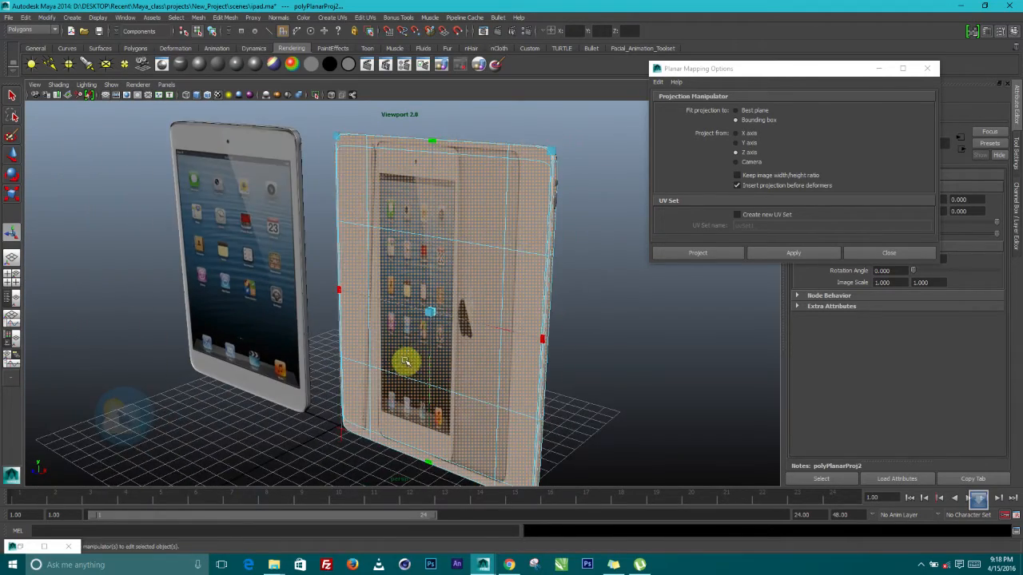
pyautogui.keyDown('alt'); pyautogui.moveTo(407, 360); pyautogui.dragTo(405, 340, button='middle'); pyautogui.keyUp('alt')
pyautogui.keyDown('alt'); pyautogui.moveTo(418, 346); pyautogui.dragTo(700, 311); pyautogui.keyUp('alt')
pyautogui.keyDown('alt'); pyautogui.moveTo(529, 310); pyautogui.dragTo(411, 300); pyautogui.keyUp('alt')
pyautogui.keyDown('alt'); pyautogui.moveTo(619, 309); pyautogui.dragTo(701, 307); pyautogui.keyUp('alt')
# Shift the planar projection right, widen it, and stretch it taller to fit the iPad's front
pyautogui.moveTo(368, 304); pyautogui.dragTo(436, 321)
pyautogui.scroll(-3, 399, 314)
pyautogui.moveTo(626, 301); pyautogui.dragTo(673, 303)
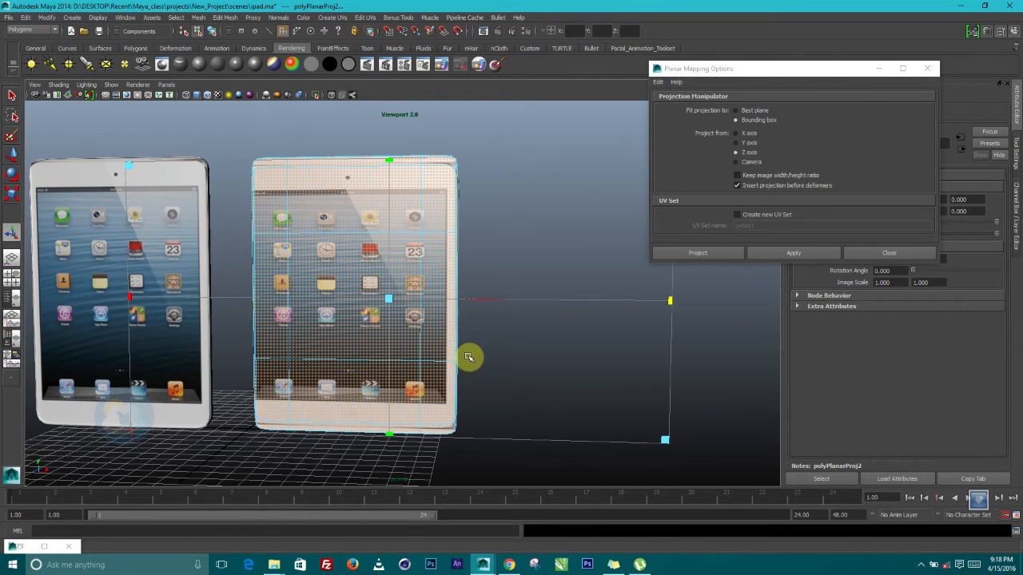
pyautogui.keyDown('alt'); pyautogui.moveTo(469, 357); pyautogui.dragTo(490, 359, button='middle'); pyautogui.keyUp('alt')
pyautogui.moveTo(414, 303); pyautogui.dragTo(429, 329)
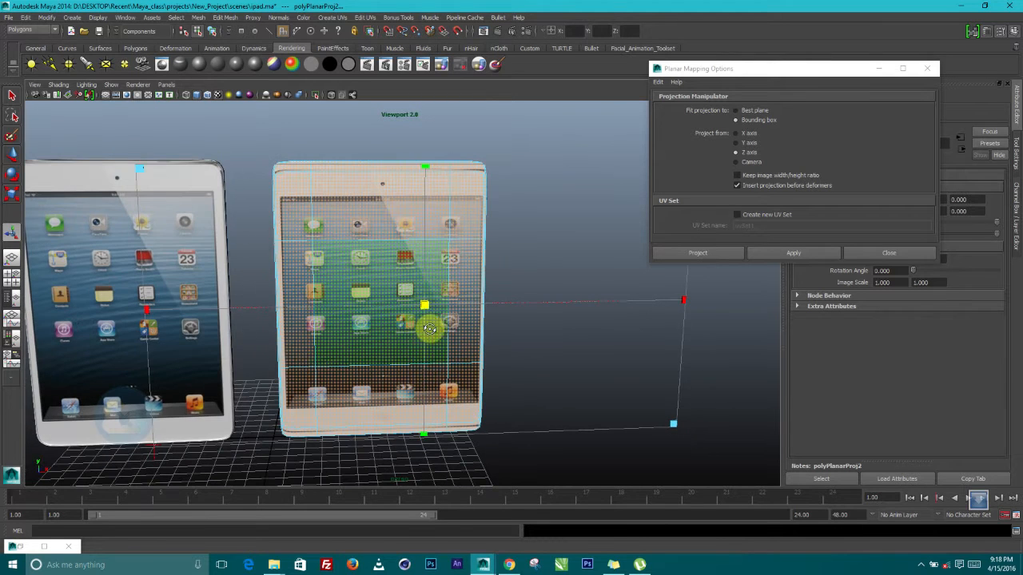
pyautogui.moveTo(426, 168); pyautogui.dragTo(424, 156)
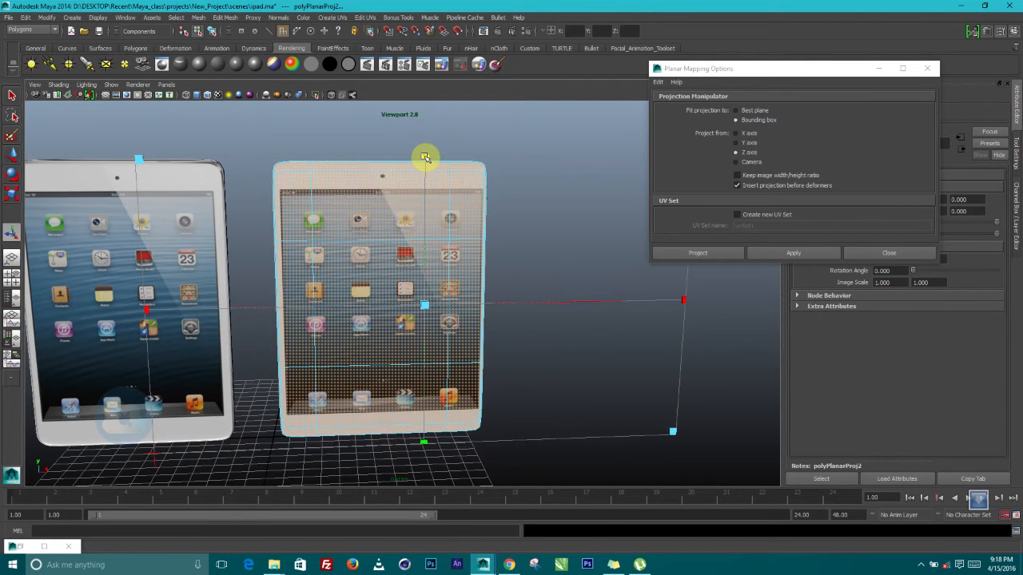
pyautogui.keyDown('alt'); pyautogui.moveTo(423, 198); pyautogui.dragTo(446, 305); pyautogui.keyUp('alt')
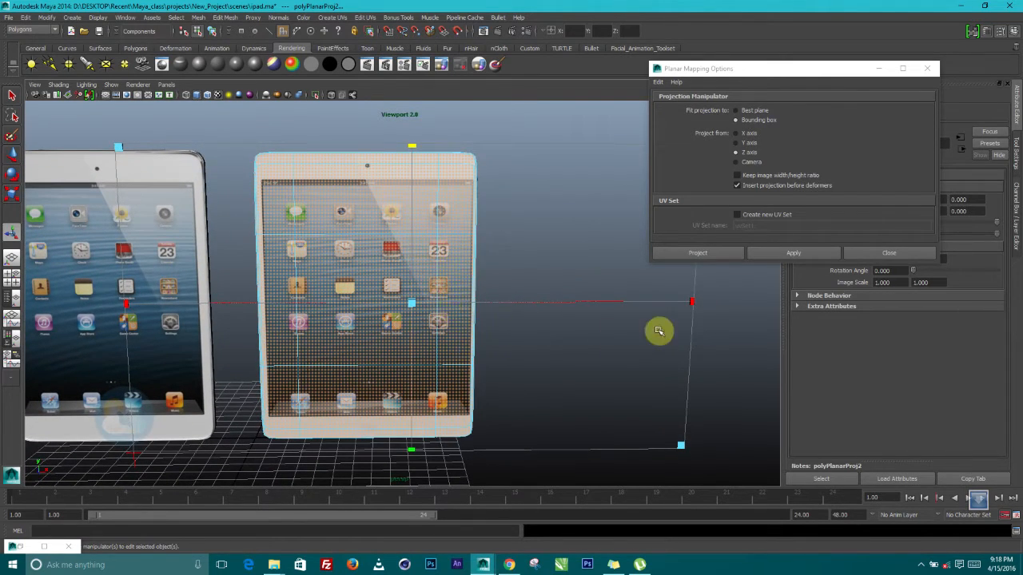
pyautogui.moveTo(691, 304); pyautogui.dragTo(676, 302)
# Orbit around and above the right iPad to check how the projection fits
pyautogui.keyDown('alt'); pyautogui.moveTo(408, 304); pyautogui.dragTo(425, 344); pyautogui.keyUp('alt')
pyautogui.keyDown('alt'); pyautogui.moveTo(425, 345); pyautogui.dragTo(486, 236, button='middle'); pyautogui.keyUp('alt')
pyautogui.keyDown('alt'); pyautogui.moveTo(486, 236); pyautogui.dragTo(564, 393, button='right'); pyautogui.keyUp('alt')
pyautogui.moveTo(562, 391)
pyautogui.keyDown('alt'); pyautogui.mouseDown()
pyautogui.moveTo(537, 353)
pyautogui.moveTo(549, 379)
pyautogui.mouseUp(); pyautogui.keyUp('alt')
pyautogui.keyDown('alt'); pyautogui.moveTo(549, 378); pyautogui.dragTo(495, 231, button='right'); pyautogui.keyUp('alt')
pyautogui.keyDown('alt'); pyautogui.moveTo(495, 231); pyautogui.dragTo(470, 379, button='middle'); pyautogui.keyUp('alt')
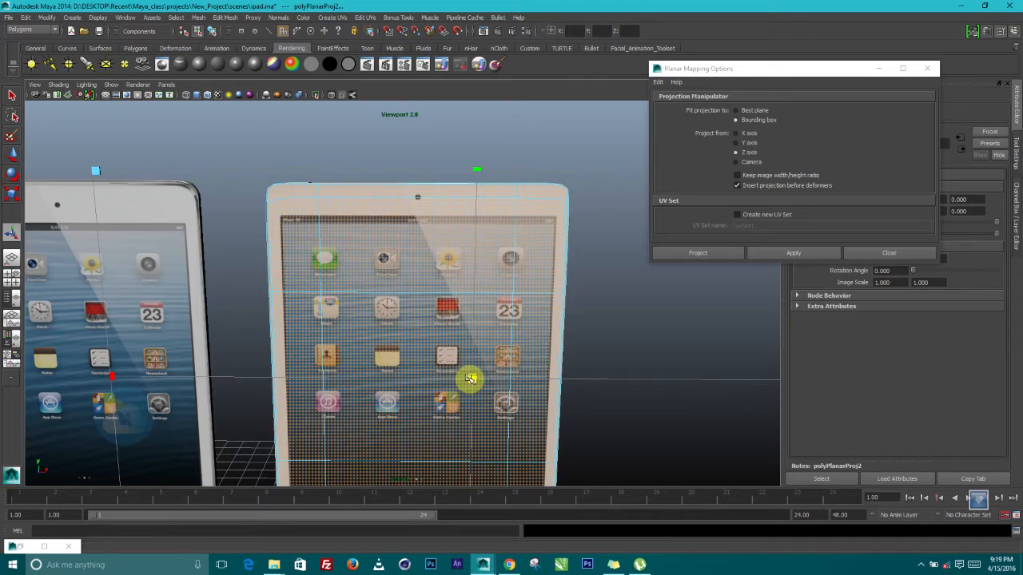
pyautogui.keyDown('alt'); pyautogui.moveTo(471, 379); pyautogui.dragTo(301, 210); pyautogui.keyUp('alt')
pyautogui.scroll(-4, 461, 319)
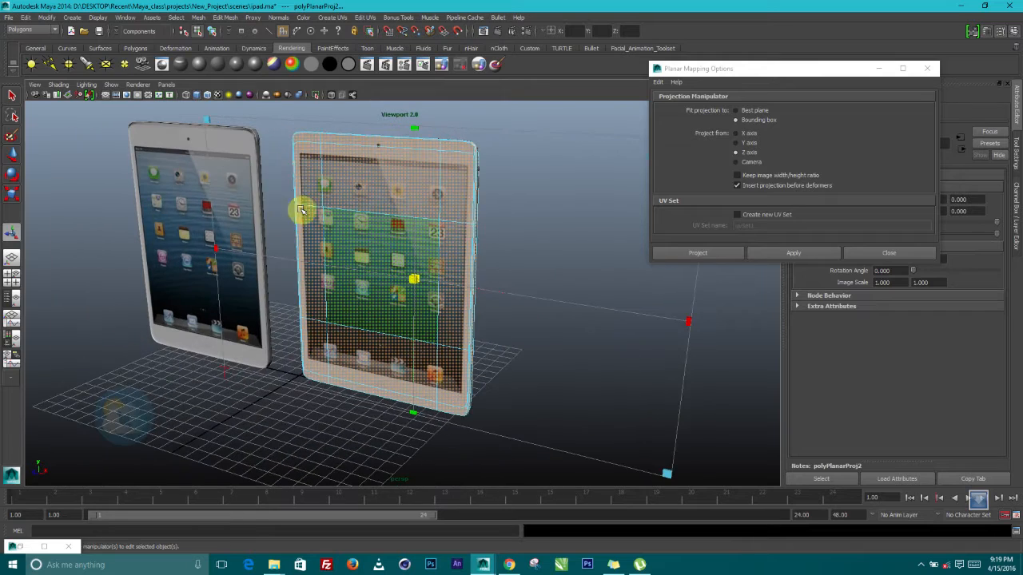
# Clear the selection and view both iPads frontally to compare their textures
pyautogui.click(237, 406)
pyautogui.keyDown('alt'); pyautogui.moveTo(236, 406); pyautogui.dragTo(343, 204); pyautogui.keyUp('alt')
pyautogui.keyDown('alt'); pyautogui.moveTo(338, 285); pyautogui.dragTo(449, 321); pyautogui.keyUp('alt')
pyautogui.scroll(3, 427, 328)
pyautogui.scroll(-3, 430, 329)
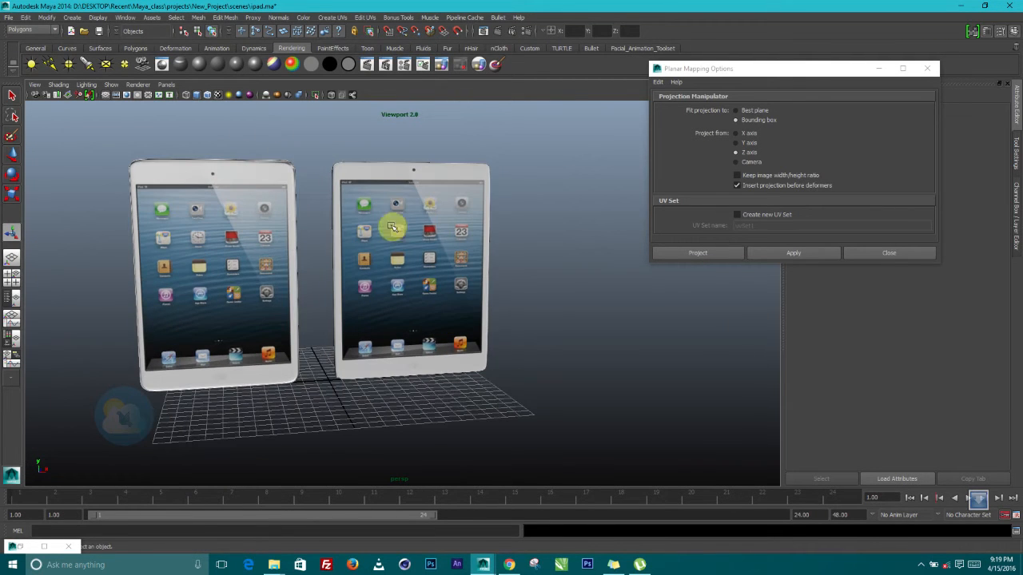
# Reselect the right iPad, inspect it close up, and end with the tablet selected
pyautogui.click(392, 227)
pyautogui.keyDown('alt'); pyautogui.moveTo(373, 276); pyautogui.dragTo(350, 255); pyautogui.keyUp('alt')
pyautogui.scroll(3, 422, 333)
pyautogui.click(520, 278)
pyautogui.scroll(3, 399, 319)
pyautogui.keyDown('alt'); pyautogui.moveTo(416, 341); pyautogui.dragTo(487, 333); pyautogui.keyUp('alt')
pyautogui.click(383, 328)
pyautogui.scroll(-2, 390, 332)
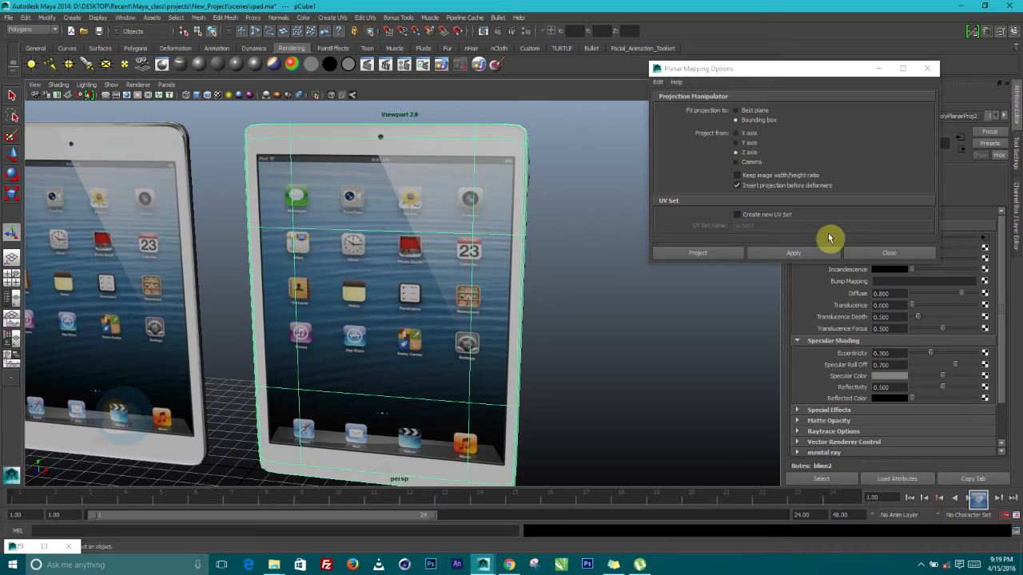
# Close the Planar Mapping options and switch the front iPad to face selection mode
pyautogui.click(865, 254)
pyautogui.keyDown('alt'); pyautogui.moveTo(480, 293); pyautogui.dragTo(441, 293, button='right'); pyautogui.keyUp('alt')
pyautogui.keyDown('alt'); pyautogui.moveTo(440, 293); pyautogui.dragTo(430, 312); pyautogui.keyUp('alt')
pyautogui.moveTo(393, 296); pyautogui.dragTo(461, 267, button='right')
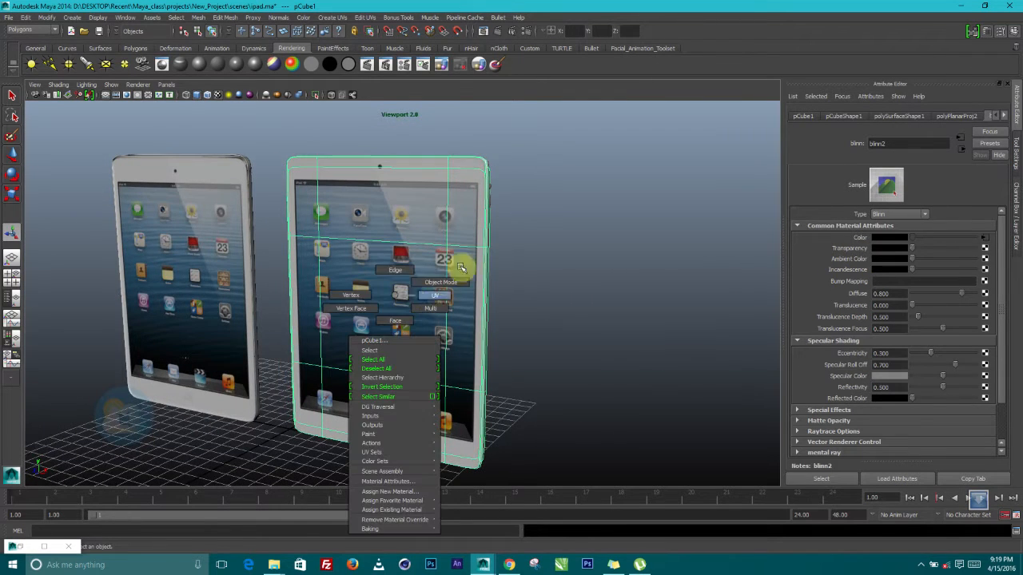
pyautogui.moveTo(393, 320); pyautogui.dragTo(394, 320, button='right')
pyautogui.keyDown('alt'); pyautogui.moveTo(498, 309); pyautogui.dragTo(383, 315); pyautogui.keyUp('alt')
pyautogui.keyDown('alt'); pyautogui.moveTo(384, 315); pyautogui.dragTo(351, 330, button='right'); pyautogui.keyUp('alt')
pyautogui.keyDown('alt'); pyautogui.moveTo(351, 330); pyautogui.dragTo(415, 314); pyautogui.keyUp('alt')
# Select the lower-left corner face and the three middle-row faces of the front iPad
pyautogui.click(319, 366)
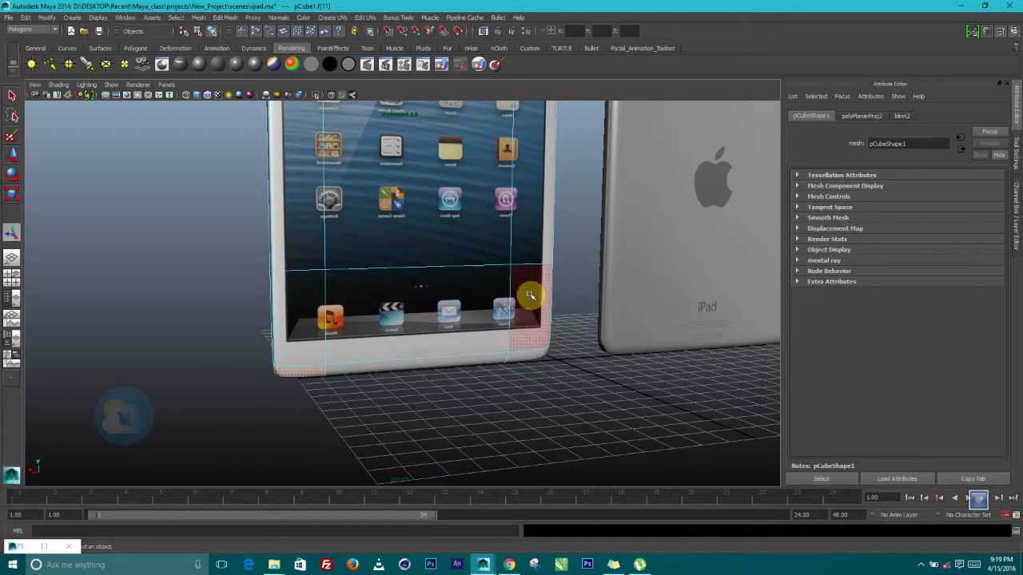
pyautogui.keyDown('alt'); pyautogui.moveTo(461, 306); pyautogui.dragTo(376, 328); pyautogui.keyUp('alt')
pyautogui.click(322, 341)
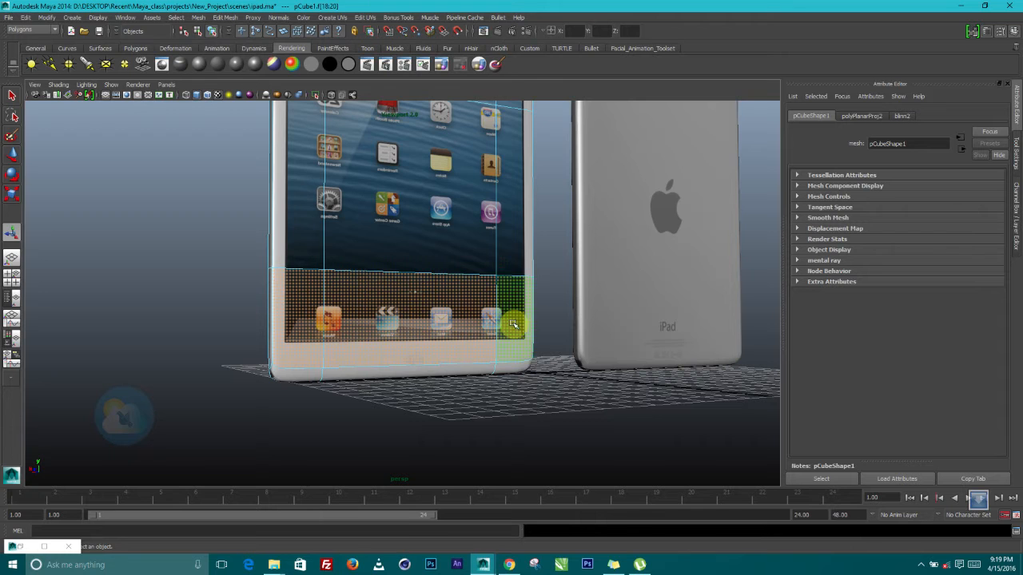
pyautogui.keyDown('shift'); pyautogui.click(512, 241); pyautogui.keyUp('shift')
pyautogui.keyDown('shift'); pyautogui.click(429, 230); pyautogui.keyUp('shift')
pyautogui.keyDown('shift'); pyautogui.click(304, 215); pyautogui.keyUp('shift')
# Assign a new Phong material to the selected faces of the front iPad
pyautogui.keyDown('alt'); pyautogui.moveTo(409, 272); pyautogui.dragTo(425, 335, button='middle'); pyautogui.keyUp('alt')
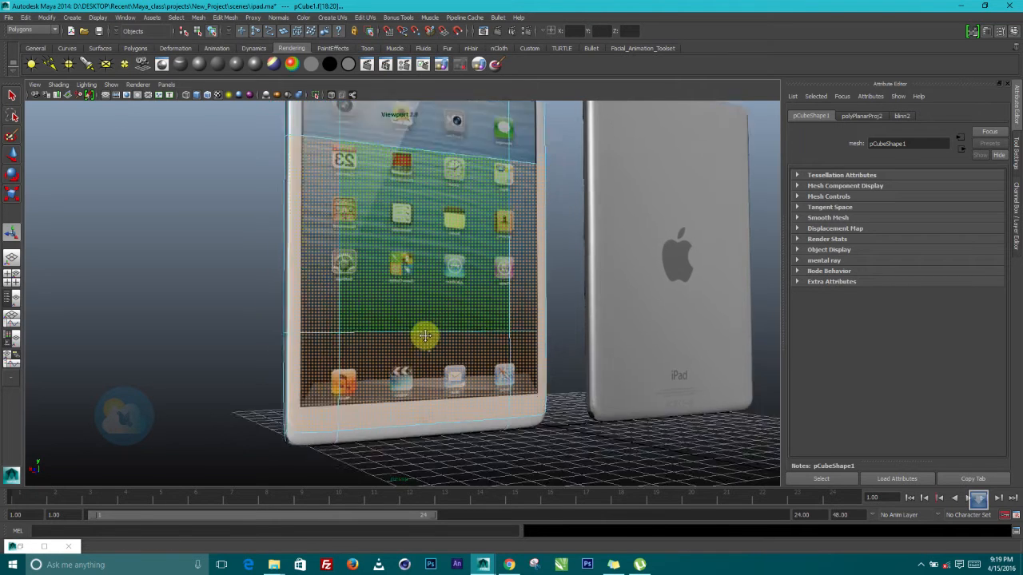
pyautogui.keyDown('alt'); pyautogui.moveTo(425, 336); pyautogui.dragTo(320, 268); pyautogui.keyUp('alt')
pyautogui.keyDown('alt'); pyautogui.moveTo(518, 230); pyautogui.dragTo(434, 314); pyautogui.keyUp('alt')
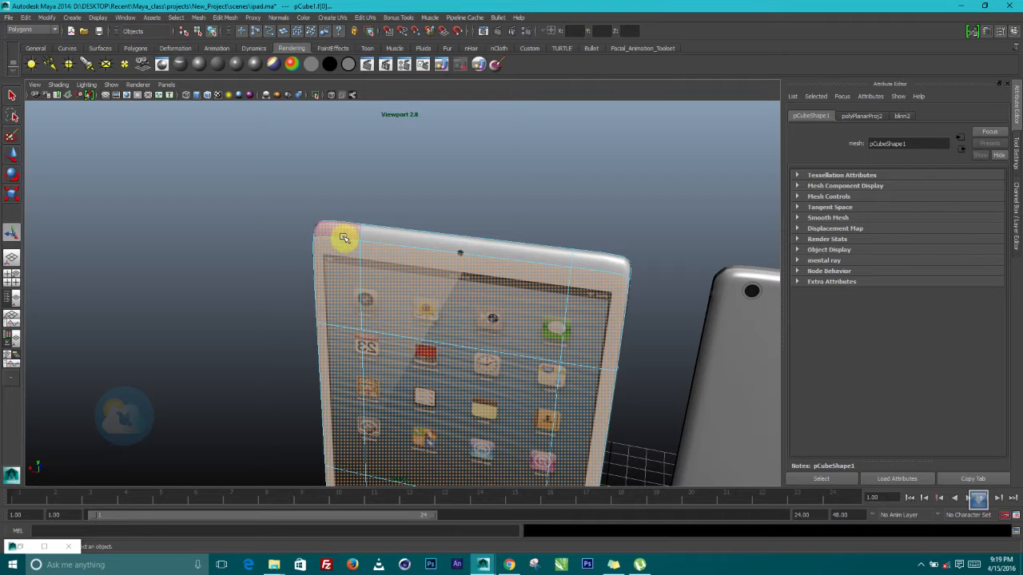
pyautogui.keyDown('alt'); pyautogui.moveTo(424, 297); pyautogui.dragTo(381, 307); pyautogui.keyUp('alt')
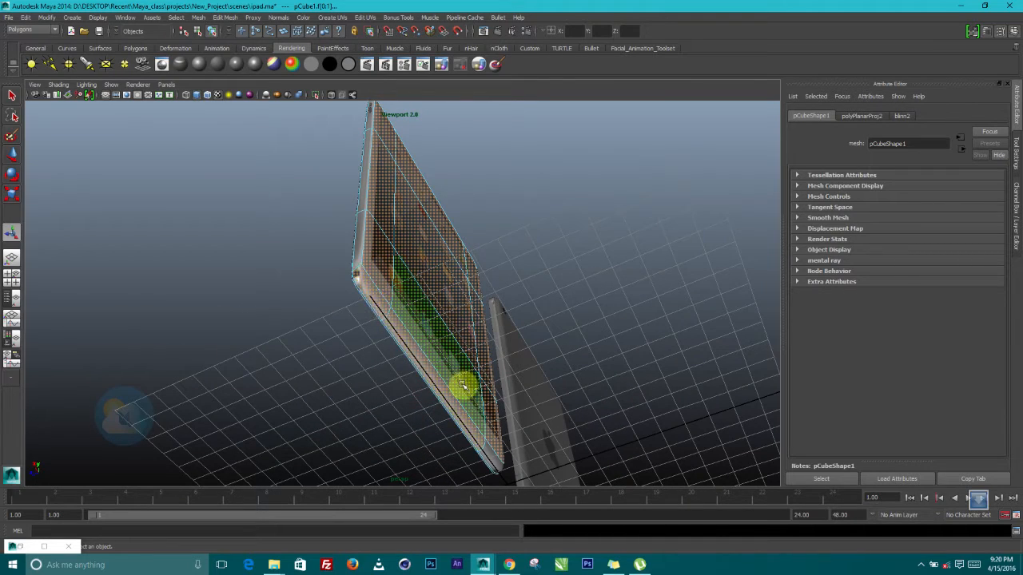
pyautogui.keyDown('alt'); pyautogui.moveTo(517, 428); pyautogui.dragTo(515, 320); pyautogui.keyUp('alt')
pyautogui.keyDown('alt'); pyautogui.moveTo(456, 286); pyautogui.dragTo(250, 175); pyautogui.keyUp('alt')
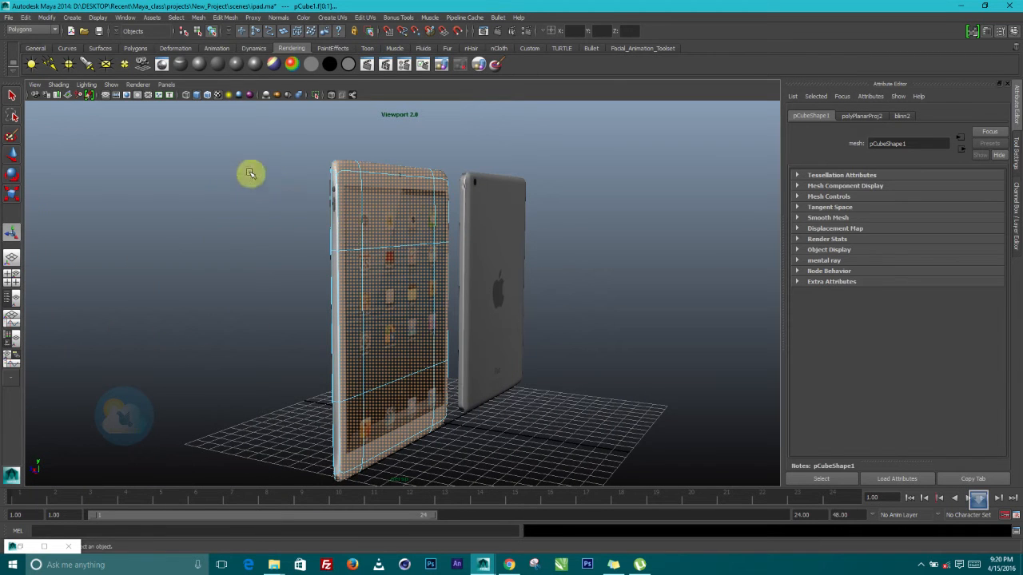
pyautogui.click(239, 68)
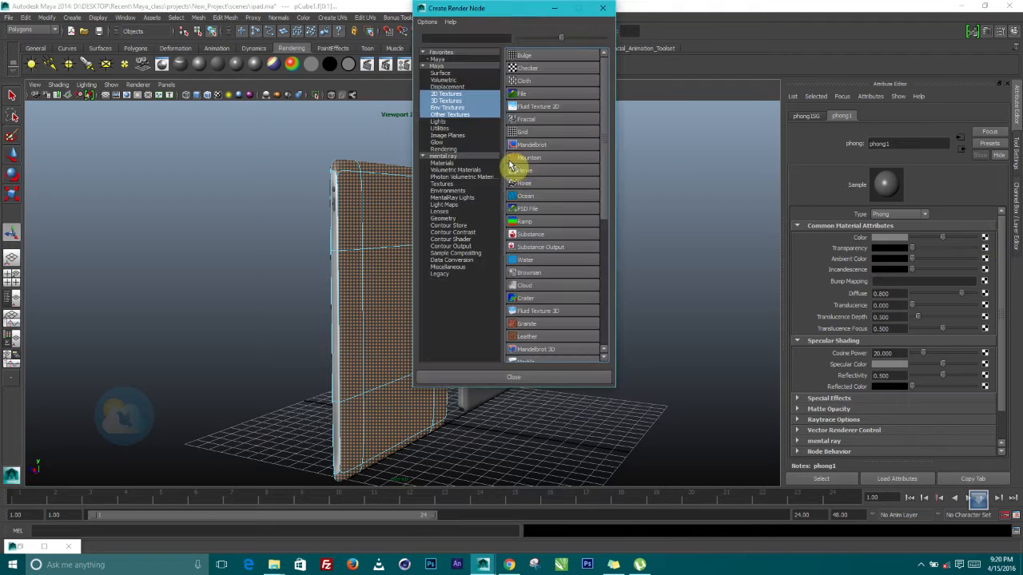
# Give the Phong material a file texture using the image ipad back.jpg
pyautogui.click(525, 94)
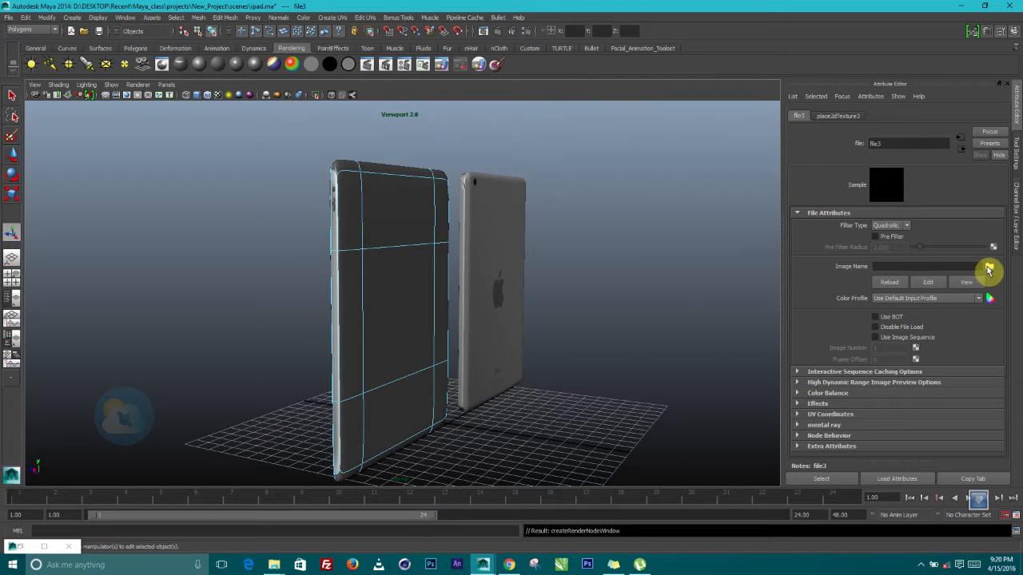
pyautogui.click(989, 268)
pyautogui.click(478, 183)
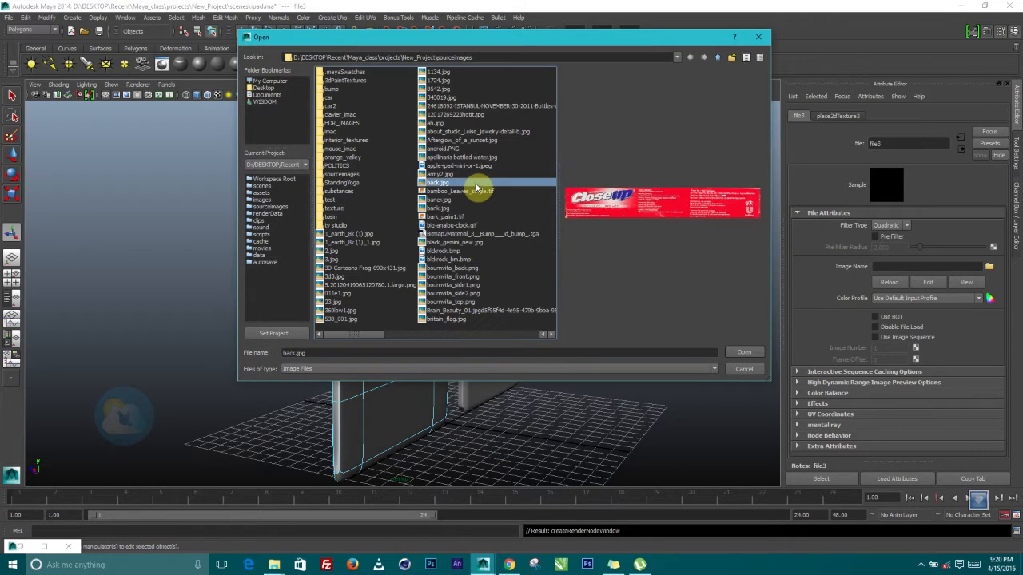
pyautogui.press('i')
pyautogui.press('Down')
pyautogui.press('Down')
pyautogui.press('Down')
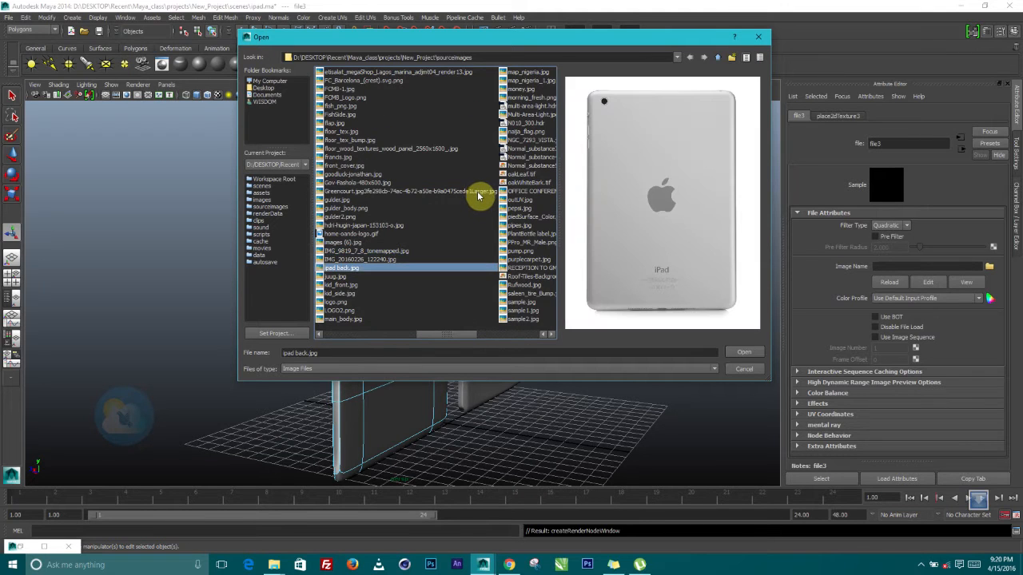
pyautogui.click(743, 353)
# Select a face on the left iPad's back and view the mirror-reversed back image
pyautogui.keyDown('alt'); pyautogui.moveTo(442, 330); pyautogui.dragTo(379, 392); pyautogui.keyUp('alt')
pyautogui.click(418, 331)
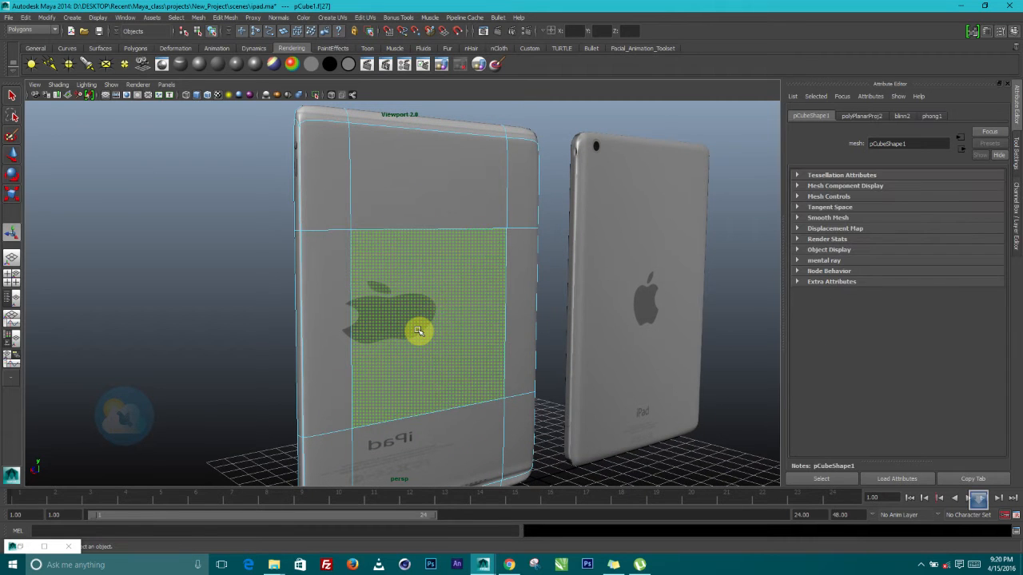
pyautogui.keyDown('alt'); pyautogui.moveTo(418, 331); pyautogui.dragTo(284, 327); pyautogui.keyUp('alt')
pyautogui.scroll(3, 402, 340)
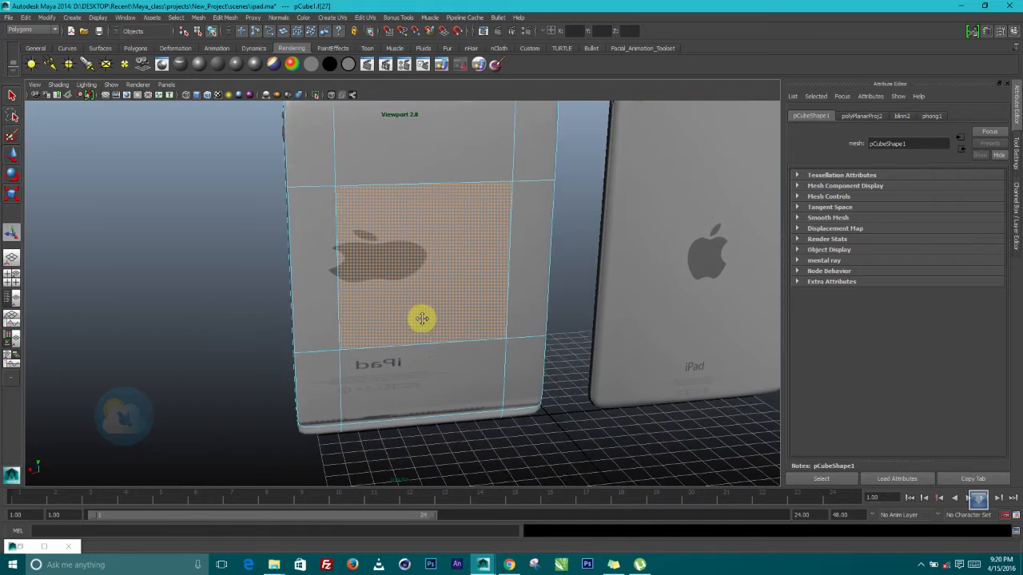
pyautogui.keyDown('alt'); pyautogui.moveTo(423, 320); pyautogui.dragTo(403, 256, button='middle'); pyautogui.keyUp('alt')
pyautogui.scroll(-3, 403, 255)
pyautogui.keyDown('alt'); pyautogui.moveTo(406, 244); pyautogui.dragTo(426, 242); pyautogui.keyUp('alt')
pyautogui.keyDown('alt'); pyautogui.moveTo(409, 242); pyautogui.dragTo(399, 306, button='middle'); pyautogui.keyUp('alt')
pyautogui.keyDown('alt'); pyautogui.moveTo(399, 306); pyautogui.dragTo(378, 213); pyautogui.keyUp('alt')
# Open the Hypershade via Window > Rendering Editors and enlarge it to full screen
pyautogui.click(125, 16)
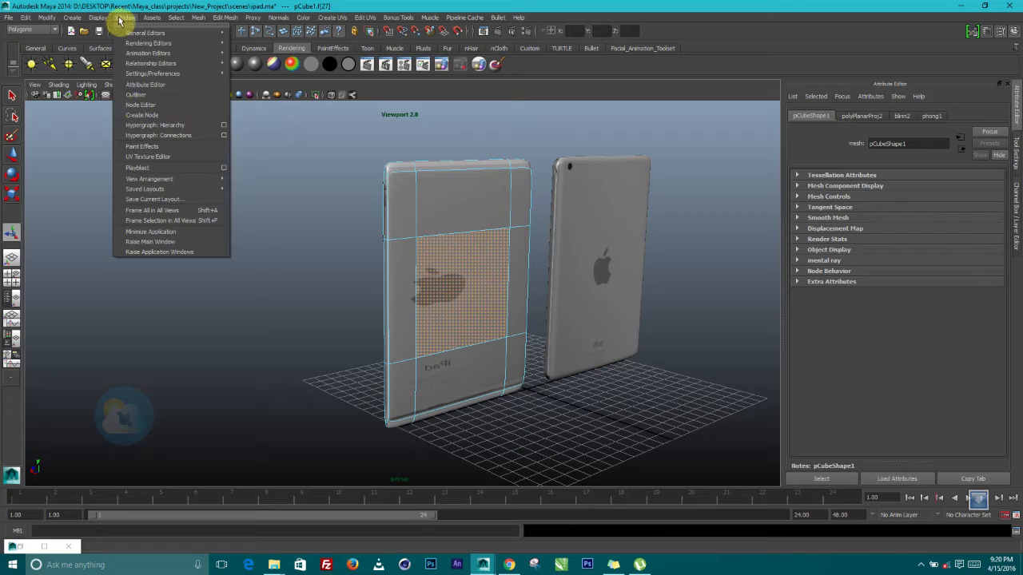
pyautogui.moveTo(153, 43)
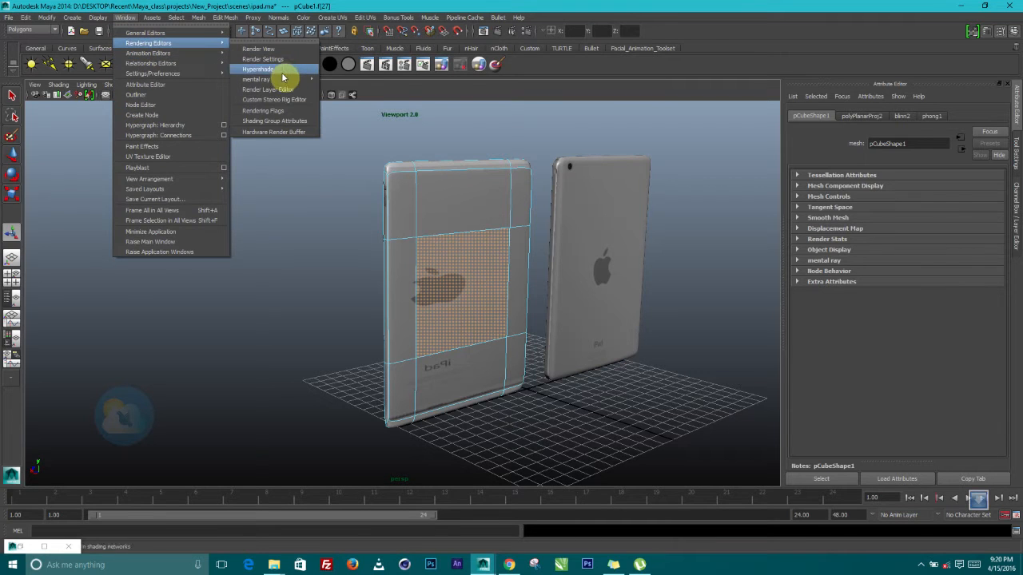
pyautogui.click(281, 70)
pyautogui.moveTo(693, 372); pyautogui.dragTo(449, 4)
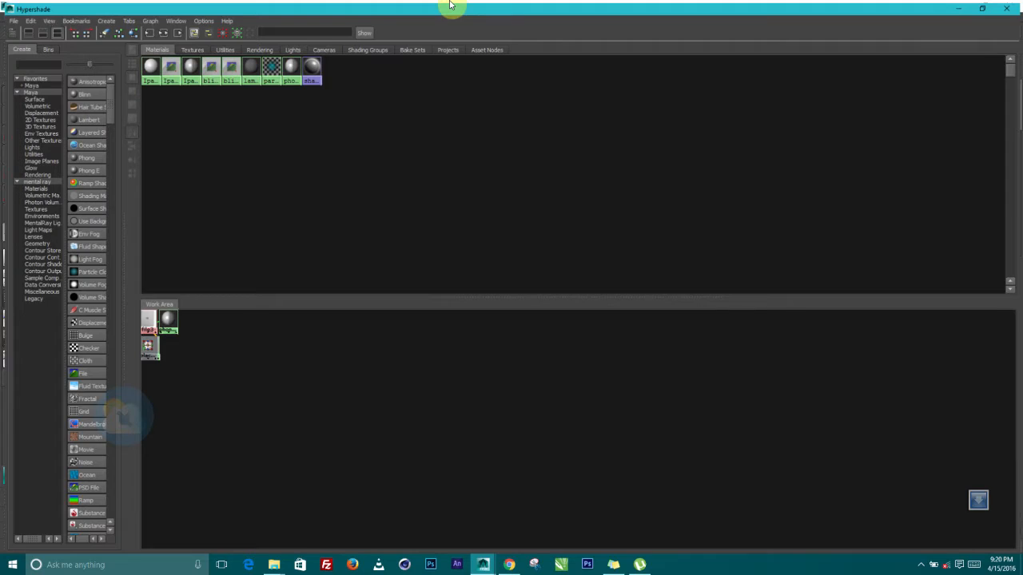
# Rearrange the phong, file3, place2dTexture and blinn2 nodes in the Hypershade work area
pyautogui.moveTo(164, 318); pyautogui.dragTo(283, 377)
pyautogui.moveTo(147, 323); pyautogui.dragTo(432, 352)
pyautogui.moveTo(148, 349); pyautogui.dragTo(200, 377)
pyautogui.moveTo(283, 372); pyautogui.dragTo(321, 424)
pyautogui.moveTo(152, 346); pyautogui.dragTo(231, 336)
pyautogui.moveTo(197, 379); pyautogui.dragTo(266, 418)
pyautogui.scroll(-1, 202, 388)
pyautogui.moveTo(156, 353); pyautogui.dragTo(203, 350)
pyautogui.moveTo(155, 376); pyautogui.dragTo(199, 410)
# Shrink the Hypershade to a floating window and select the objects using phong1
pyautogui.moveTo(548, 6); pyautogui.dragTo(394, 254)
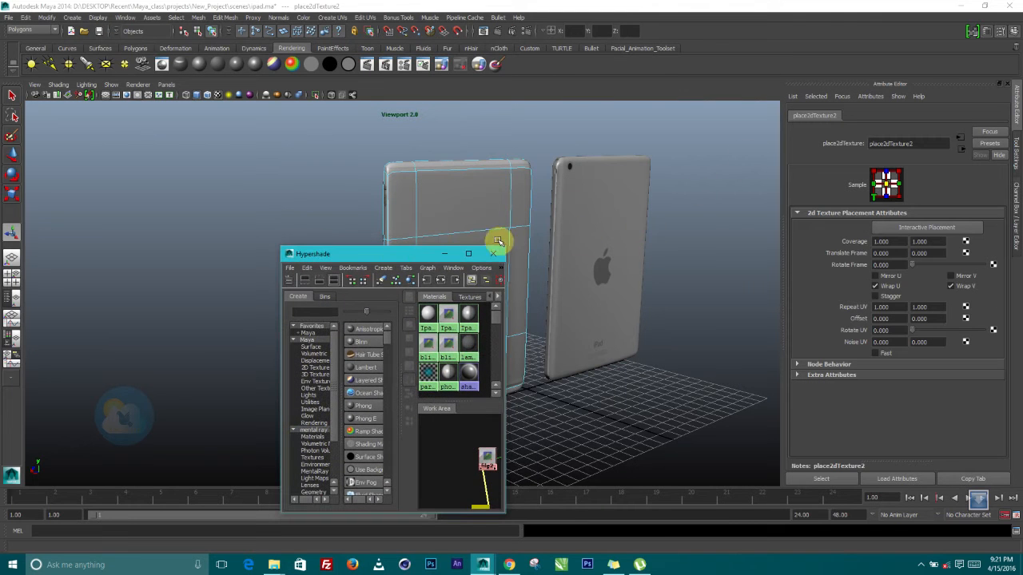
pyautogui.click(467, 221)
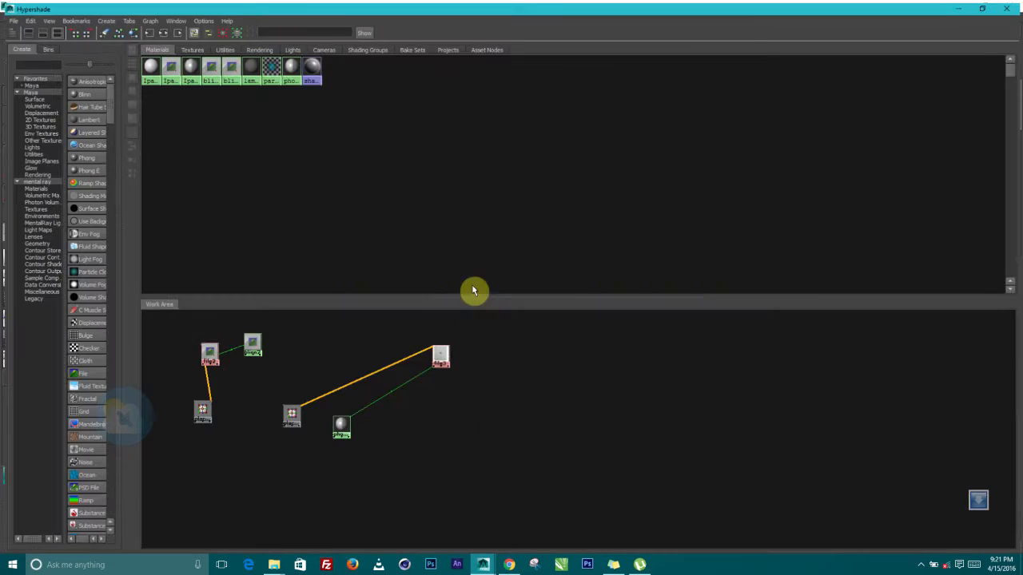
pyautogui.click(468, 254)
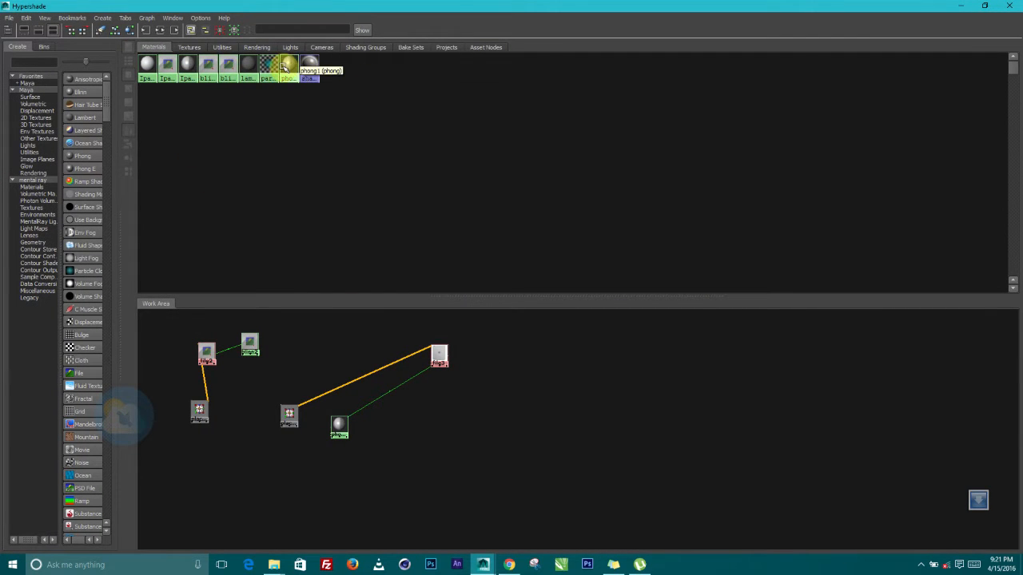
pyautogui.click(289, 68)
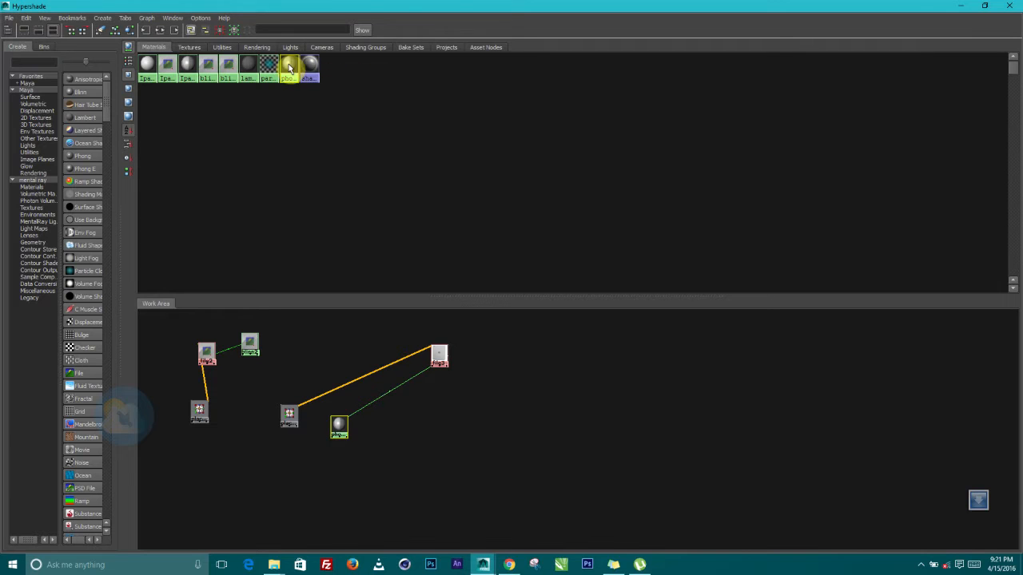
pyautogui.rightClick(289, 67)
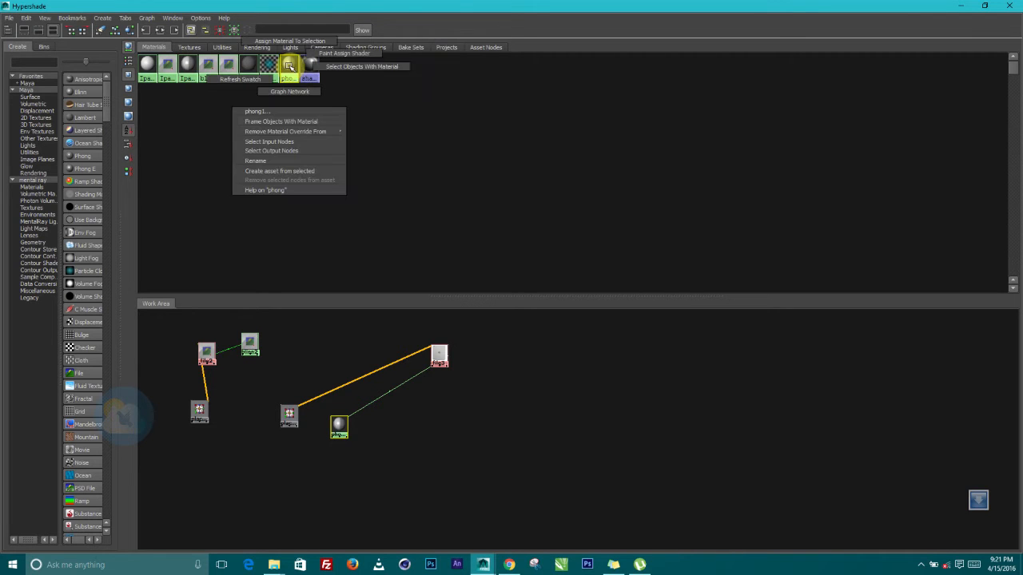
pyautogui.click(341, 68)
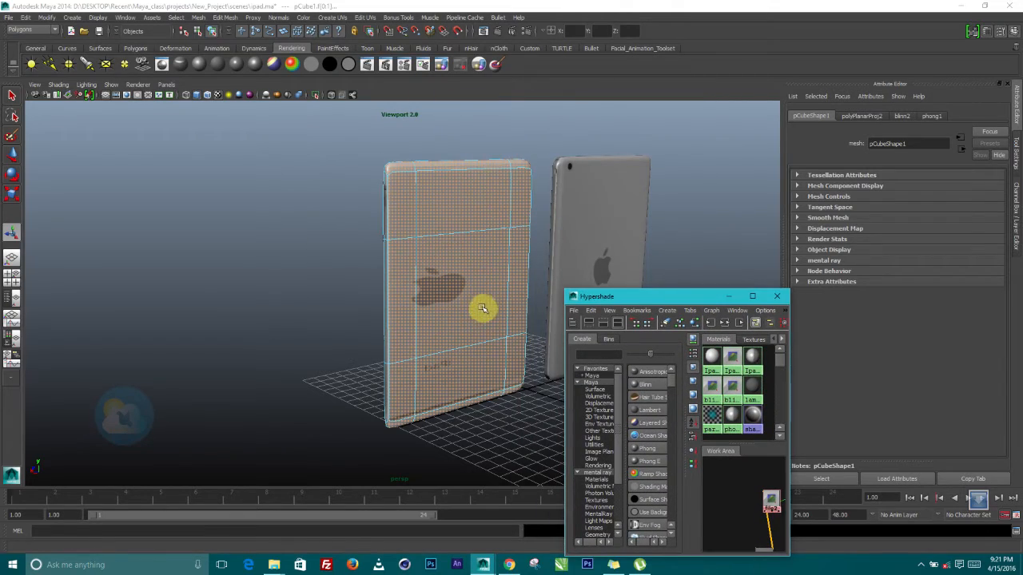
pyautogui.keyDown('alt'); pyautogui.moveTo(483, 308); pyautogui.dragTo(392, 340); pyautogui.keyUp('alt')
pyautogui.keyDown('alt'); pyautogui.moveTo(393, 340); pyautogui.dragTo(390, 326, button='middle'); pyautogui.keyUp('alt')
pyautogui.keyDown('alt'); pyautogui.moveTo(390, 327); pyautogui.dragTo(357, 270); pyautogui.keyUp('alt')
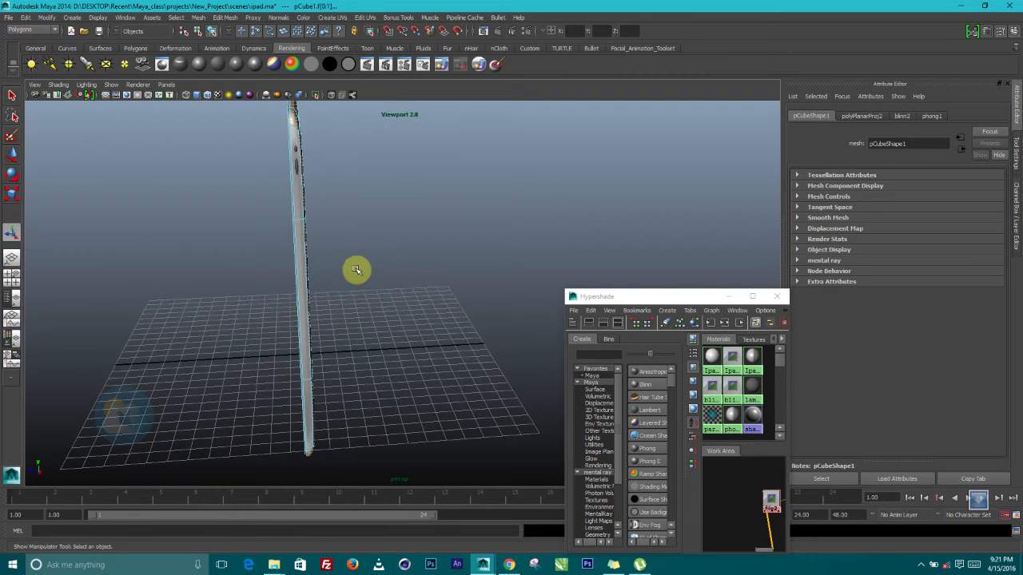
# Apply a planar UV projection from the Z axis to the left iPad
pyautogui.click(333, 18)
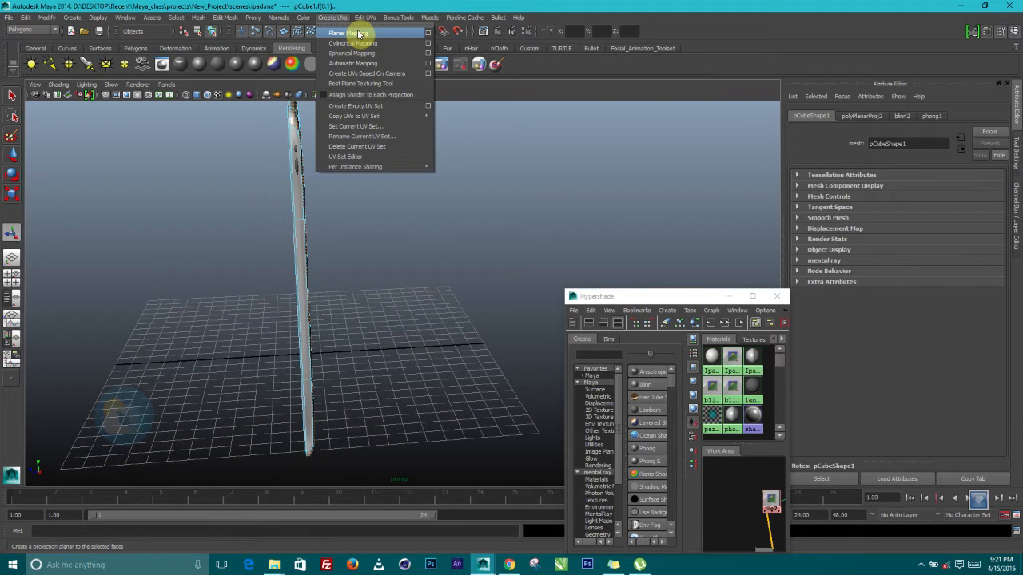
pyautogui.click(428, 33)
pyautogui.keyDown('alt'); pyautogui.moveTo(400, 187); pyautogui.dragTo(356, 240); pyautogui.keyUp('alt')
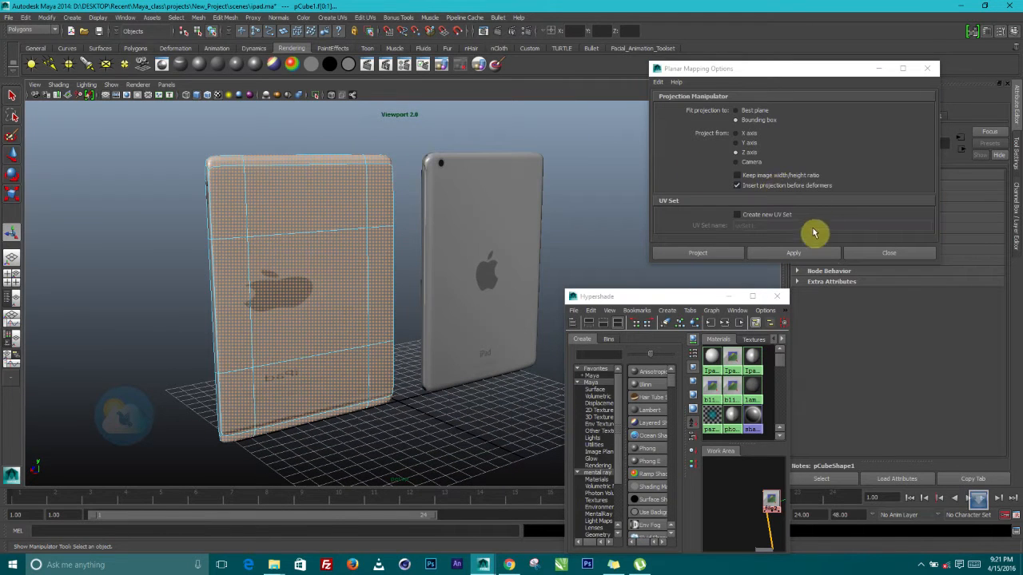
pyautogui.click(804, 254)
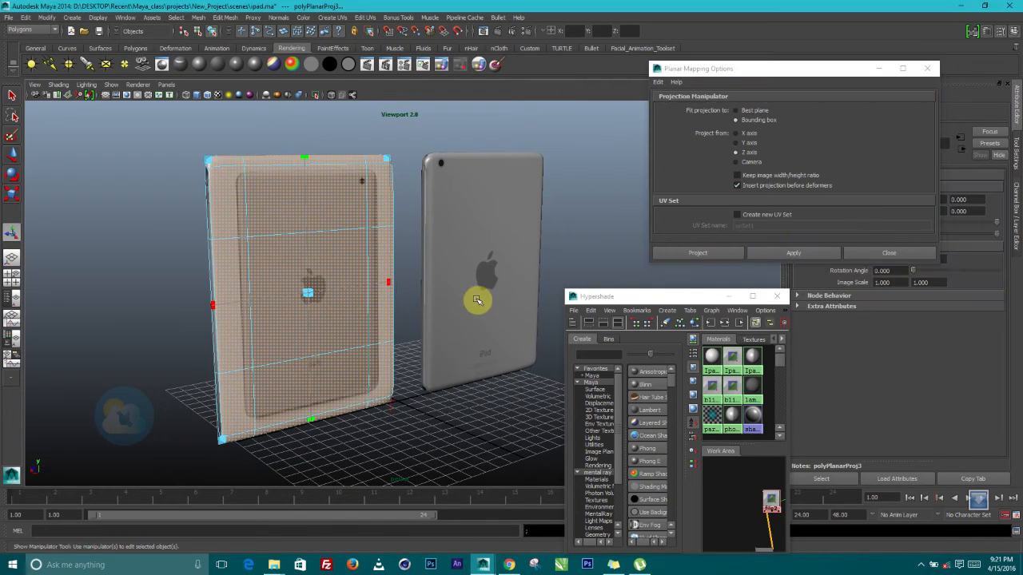
pyautogui.keyDown('alt'); pyautogui.moveTo(477, 300); pyautogui.dragTo(397, 253); pyautogui.keyUp('alt')
pyautogui.keyDown('alt'); pyautogui.moveTo(397, 254); pyautogui.dragTo(505, 372, button='right'); pyautogui.keyUp('alt')
pyautogui.keyDown('alt'); pyautogui.moveTo(451, 336); pyautogui.dragTo(475, 330, button='middle'); pyautogui.keyUp('alt')
pyautogui.scroll(-2, 447, 323)
pyautogui.keyDown('alt'); pyautogui.moveTo(440, 321); pyautogui.dragTo(473, 310); pyautogui.keyUp('alt')
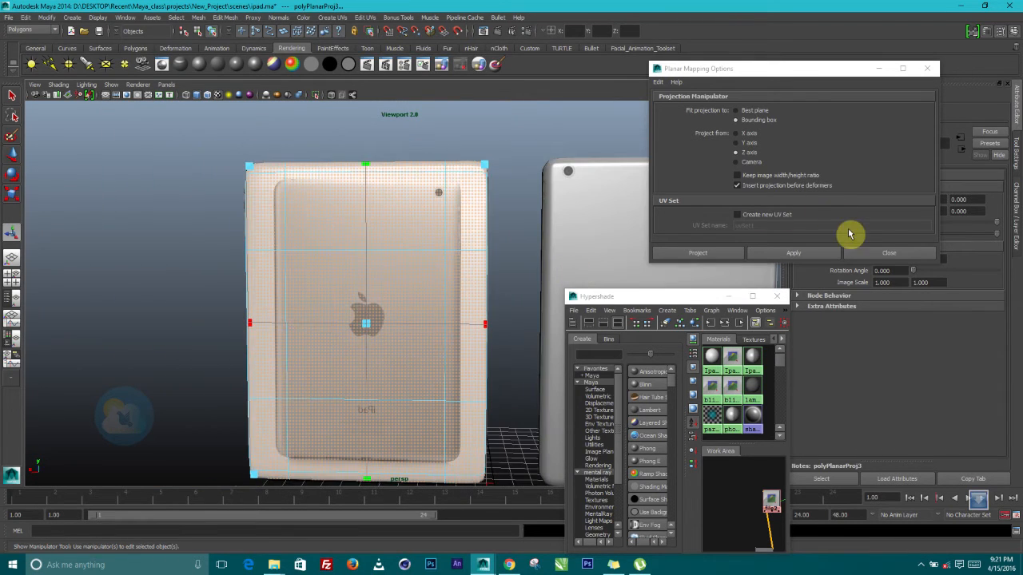
# Close the Planar Mapping options, frame the left iPad's back and move the Hypershade aside
pyautogui.click(869, 253)
pyautogui.keyDown('alt'); pyautogui.moveTo(407, 343); pyautogui.dragTo(407, 196, button='middle'); pyautogui.keyUp('alt')
pyautogui.keyDown('alt'); pyautogui.moveTo(407, 196); pyautogui.dragTo(479, 292, button='right'); pyautogui.keyUp('alt')
pyautogui.keyDown('alt'); pyautogui.moveTo(480, 293); pyautogui.dragTo(11, 303, button='middle'); pyautogui.keyUp('alt')
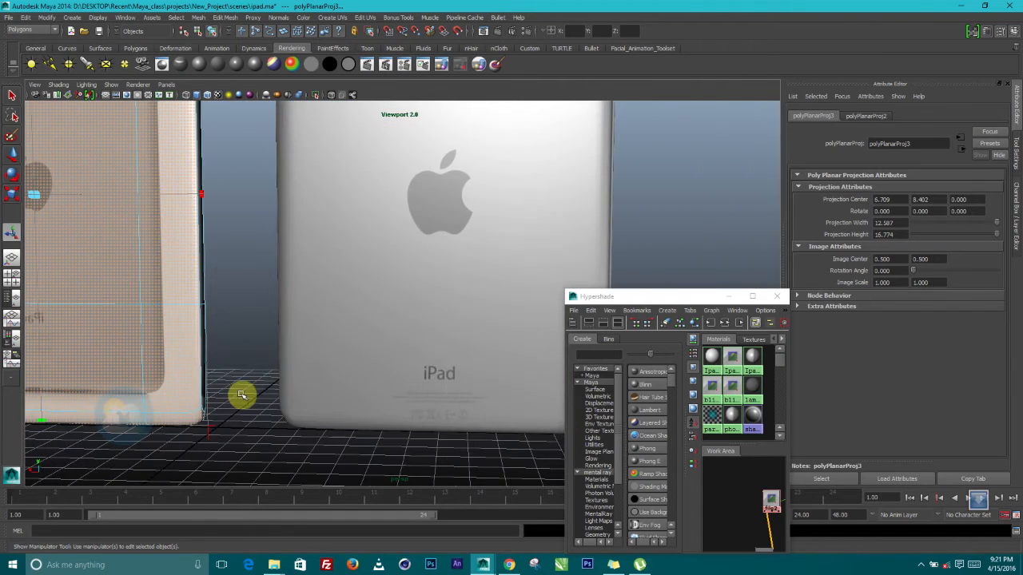
pyautogui.keyDown('alt'); pyautogui.moveTo(382, 345); pyautogui.dragTo(590, 385, button='middle'); pyautogui.keyUp('alt')
pyautogui.keyDown('alt'); pyautogui.moveTo(382, 349); pyautogui.dragTo(410, 308, button='middle'); pyautogui.keyUp('alt')
pyautogui.scroll(1, 410, 309)
pyautogui.scroll(-1, 411, 304)
pyautogui.moveTo(676, 296); pyautogui.dragTo(441, 483)
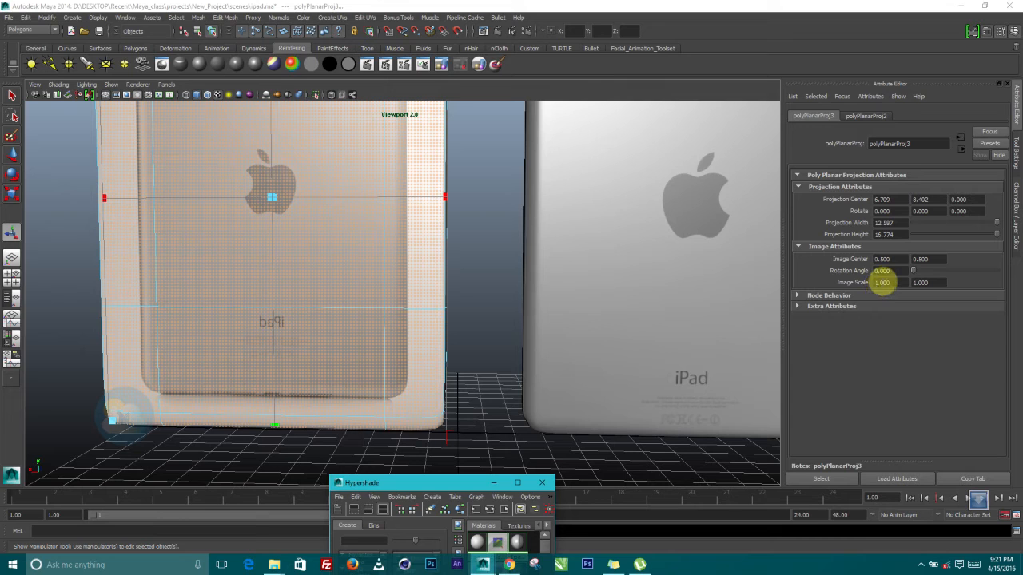
# Mirror the projected image by setting Image Scale U to -1
pyautogui.click(879, 282)
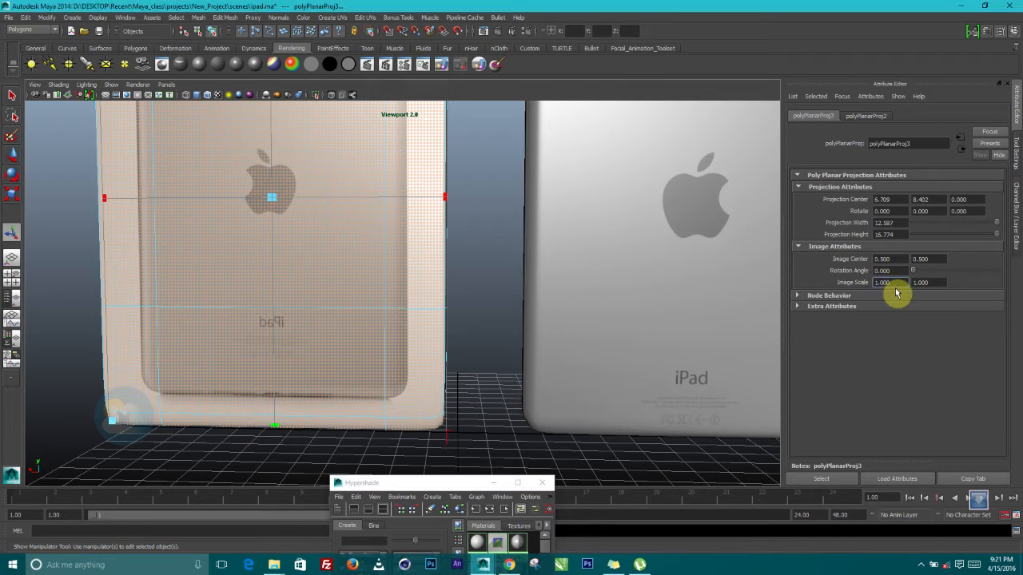
pyautogui.press('Return')
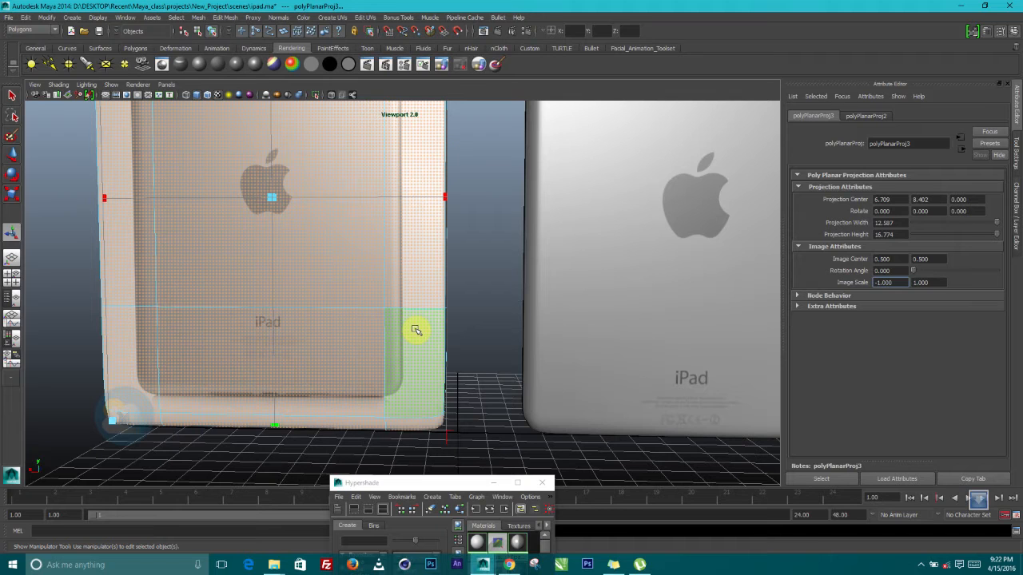
pyautogui.scroll(-3, 416, 330)
pyautogui.keyDown('alt'); pyautogui.moveTo(391, 212); pyautogui.dragTo(427, 303, button='middle'); pyautogui.keyUp('alt')
pyautogui.moveTo(434, 314)
pyautogui.keyDown('alt'); pyautogui.mouseDown()
pyautogui.moveTo(420, 317)
pyautogui.moveTo(429, 322)
pyautogui.mouseUp(); pyautogui.keyUp('alt')
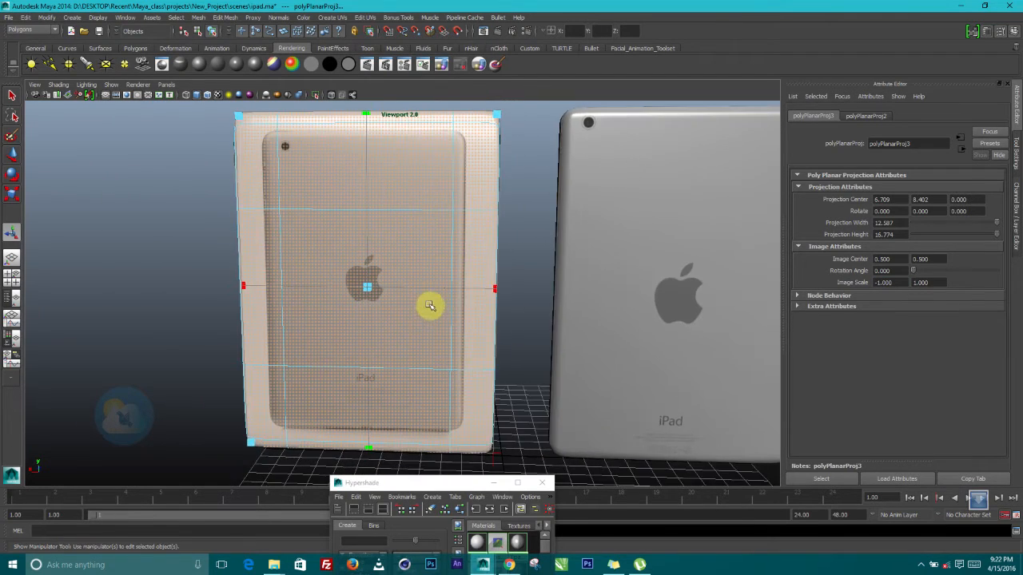
pyautogui.keyDown('alt'); pyautogui.moveTo(430, 305); pyautogui.dragTo(438, 333, button='middle'); pyautogui.keyUp('alt')
# Enlarge and widen the projection frame using its corner and side handles
pyautogui.moveTo(506, 143)
pyautogui.mouseDown()
pyautogui.moveTo(527, 132)
pyautogui.moveTo(525, 144)
pyautogui.mouseUp()
pyautogui.keyDown('alt'); pyautogui.moveTo(529, 232); pyautogui.dragTo(513, 200, button='middle'); pyautogui.keyUp('alt')
pyautogui.moveTo(497, 277); pyautogui.dragTo(523, 278)
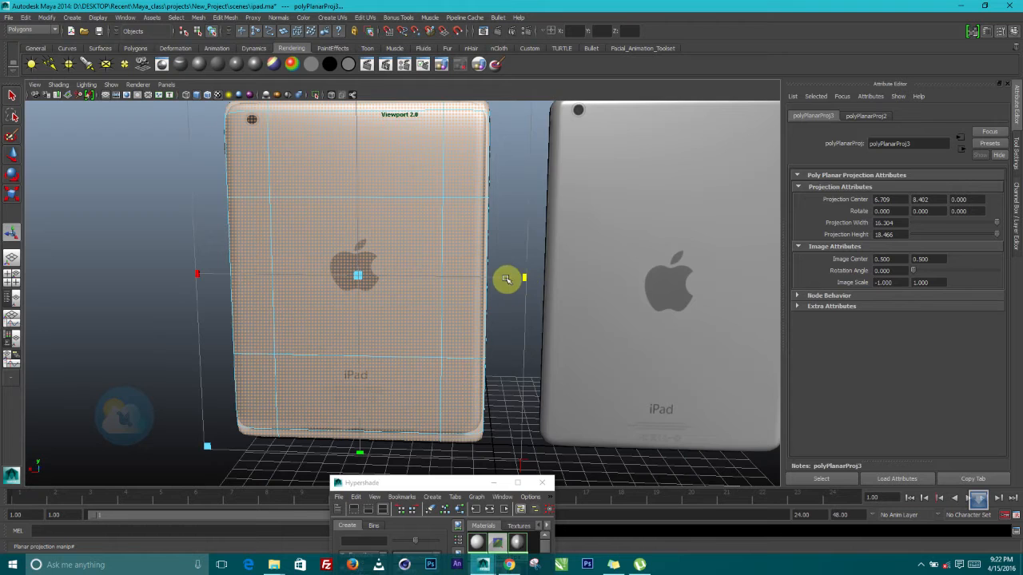
pyautogui.keyDown('alt'); pyautogui.moveTo(505, 279); pyautogui.dragTo(503, 326, button='middle'); pyautogui.keyUp('alt')
pyautogui.moveTo(524, 136); pyautogui.dragTo(532, 133)
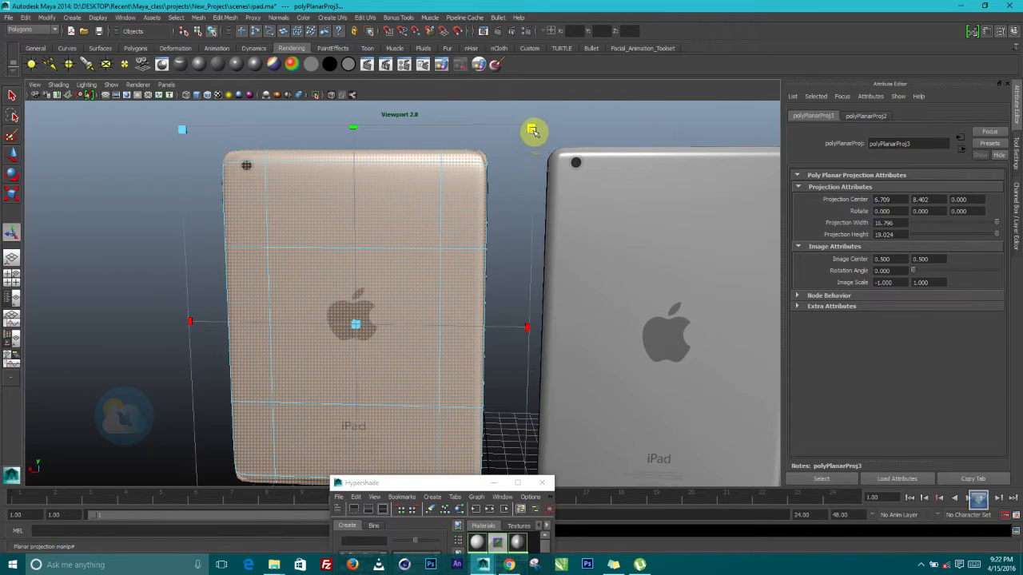
pyautogui.moveTo(530, 327); pyautogui.dragTo(523, 322)
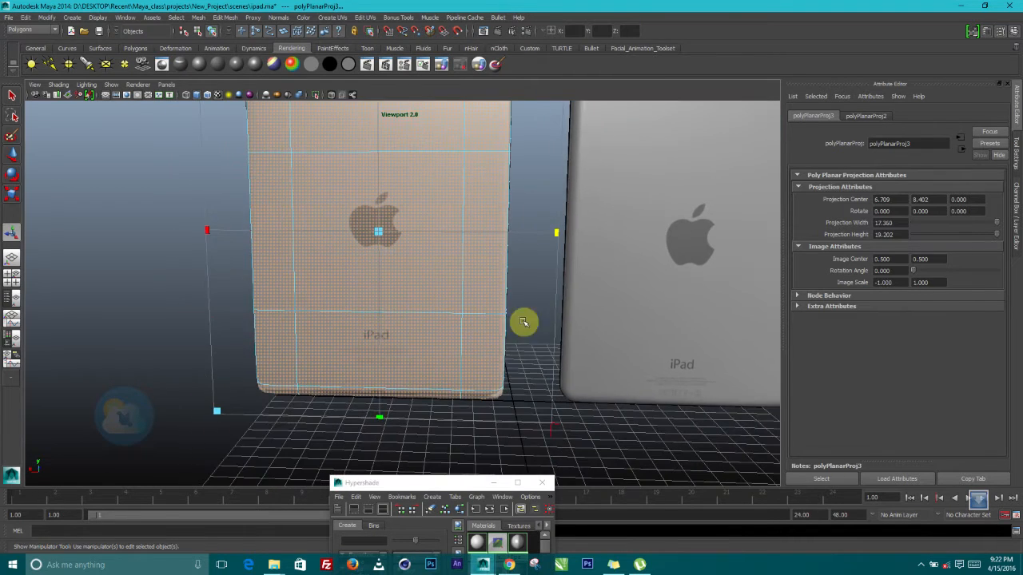
# Narrow the projection to fit the left iPad, at 16.207 by 19.572
pyautogui.moveTo(520, 367)
pyautogui.keyDown('alt'); pyautogui.mouseDown()
pyautogui.moveTo(518, 340)
pyautogui.moveTo(509, 356)
pyautogui.mouseUp(); pyautogui.keyUp('alt')
pyautogui.keyDown('alt'); pyautogui.moveTo(508, 345); pyautogui.dragTo(503, 295, button='middle'); pyautogui.keyUp('alt')
pyautogui.keyDown('alt'); pyautogui.moveTo(484, 360); pyautogui.dragTo(504, 468, button='middle'); pyautogui.keyUp('alt')
pyautogui.keyDown('alt'); pyautogui.moveTo(504, 468); pyautogui.dragTo(293, 295); pyautogui.keyUp('alt')
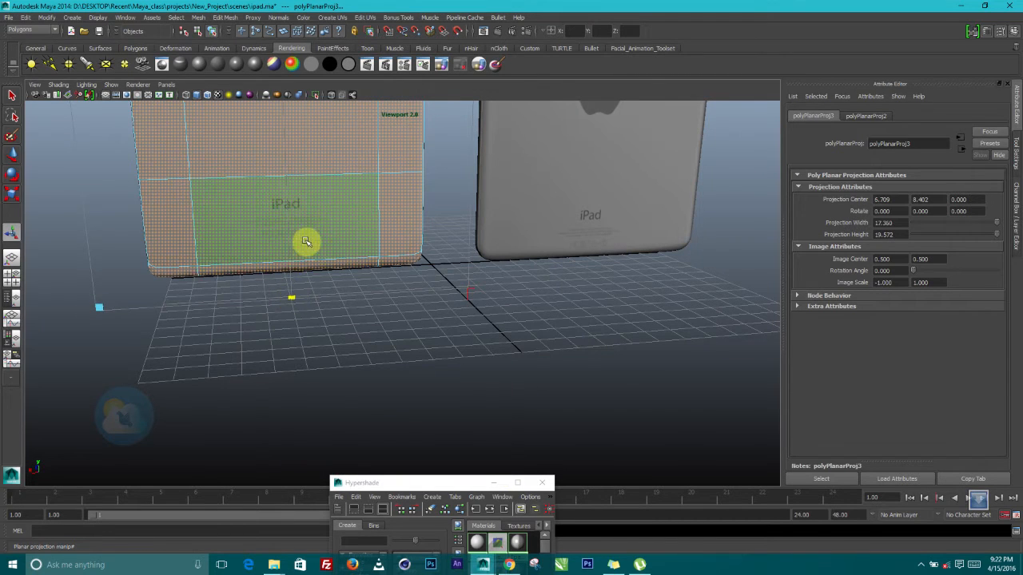
pyautogui.keyDown('alt'); pyautogui.moveTo(306, 242); pyautogui.dragTo(349, 377, button='middle'); pyautogui.keyUp('alt')
pyautogui.keyDown('alt'); pyautogui.moveTo(349, 377); pyautogui.dragTo(379, 392); pyautogui.keyUp('alt')
pyautogui.scroll(-4, 441, 425)
pyautogui.keyDown('alt'); pyautogui.moveTo(465, 399); pyautogui.dragTo(476, 289, button='middle'); pyautogui.keyUp('alt')
pyautogui.scroll(1, 515, 280)
pyautogui.moveTo(520, 232); pyautogui.dragTo(511, 232)
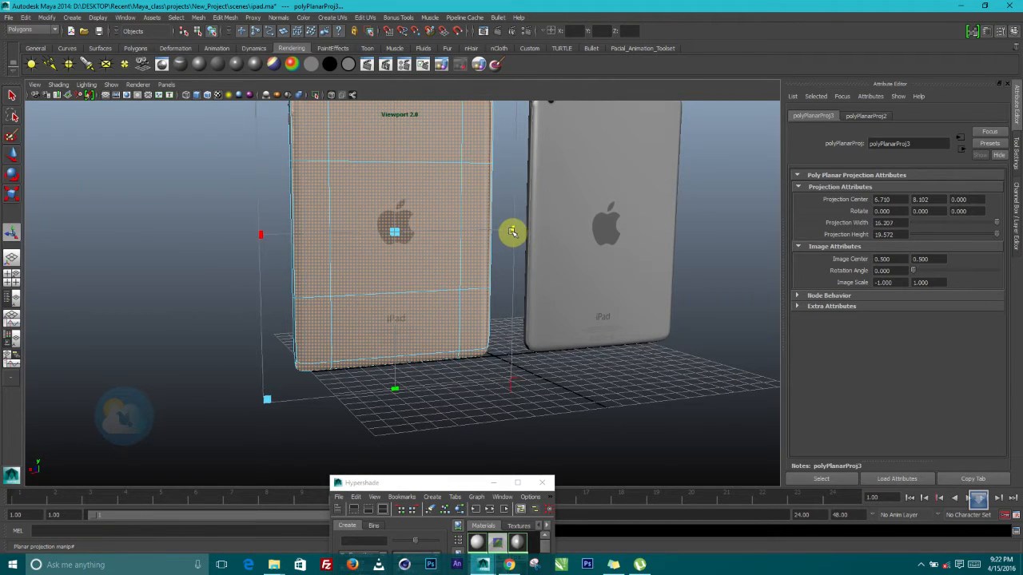
# Switch back to Object Mode and orbit round to the iPad backs
pyautogui.keyDown('alt'); pyautogui.moveTo(450, 318); pyautogui.dragTo(645, 317); pyautogui.keyUp('alt')
pyautogui.moveTo(426, 175); pyautogui.dragTo(488, 163, button='right')
pyautogui.click(581, 195)
pyautogui.scroll(-5, 584, 238)
pyautogui.keyDown('alt'); pyautogui.moveTo(516, 275); pyautogui.dragTo(424, 301); pyautogui.keyUp('alt')
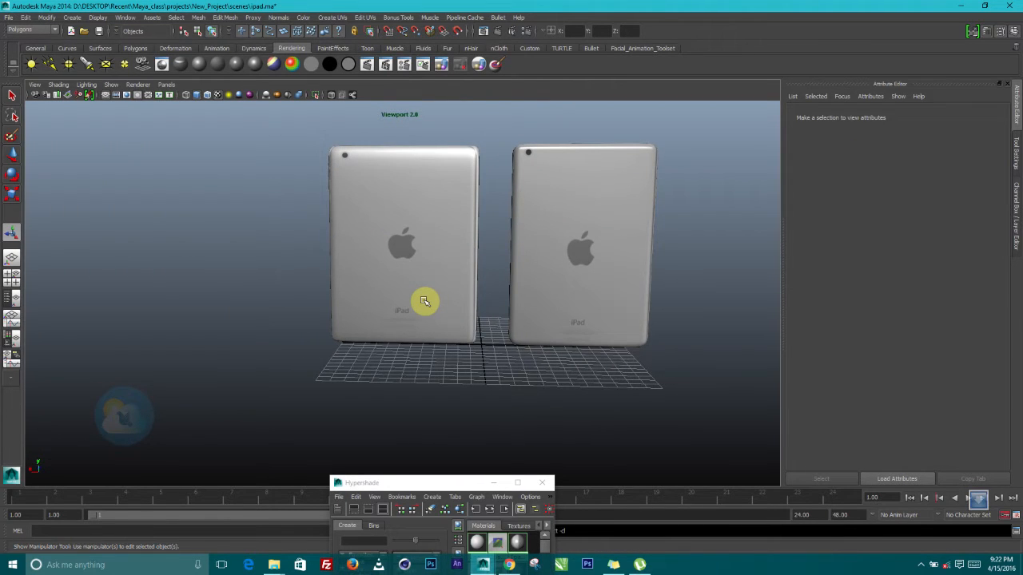
# Stretch polyPlanarProj3 to 16.741 by 21.457 and nudge its centre left and down
pyautogui.click(424, 301)
pyautogui.moveTo(404, 250); pyautogui.dragTo(405, 252)
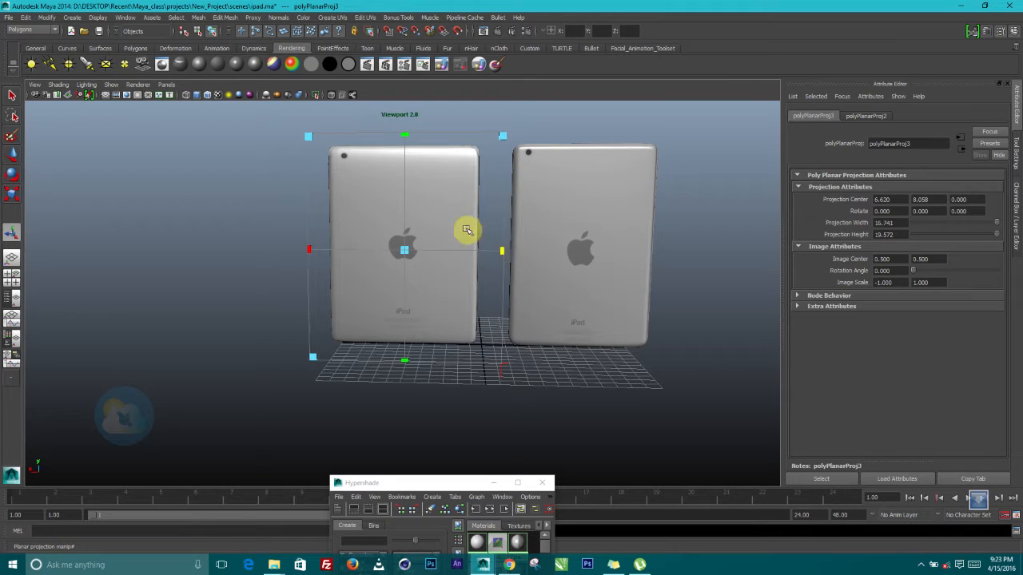
pyautogui.scroll(3, 466, 229)
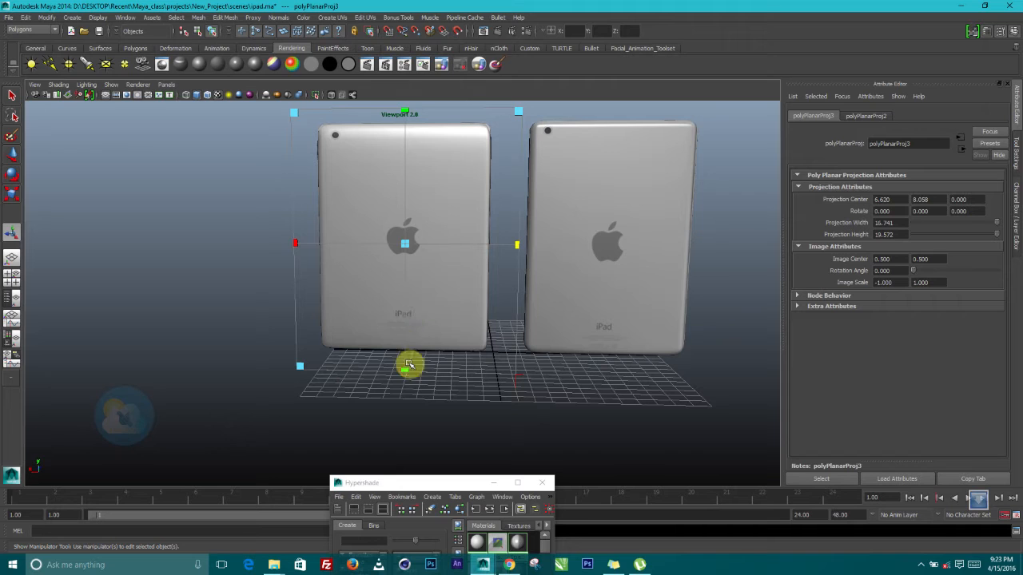
pyautogui.moveTo(405, 245); pyautogui.dragTo(406, 247)
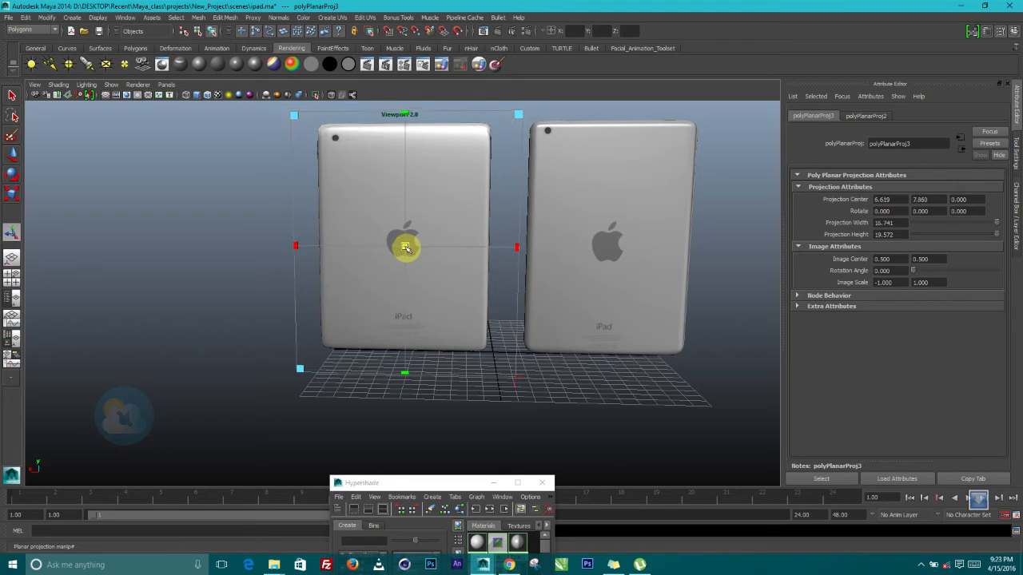
pyautogui.moveTo(406, 115); pyautogui.dragTo(406, 108)
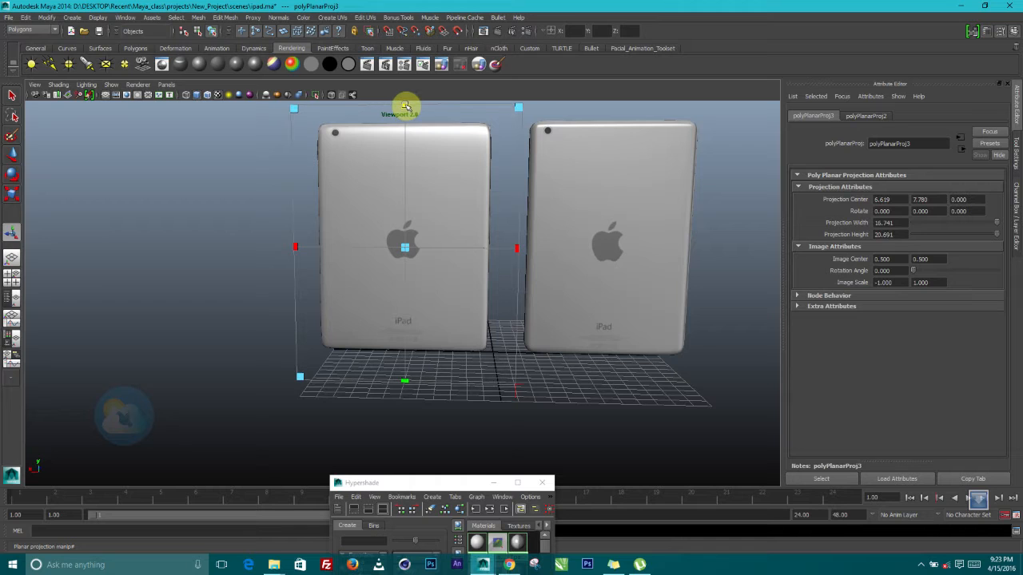
pyautogui.moveTo(405, 249); pyautogui.dragTo(405, 249)
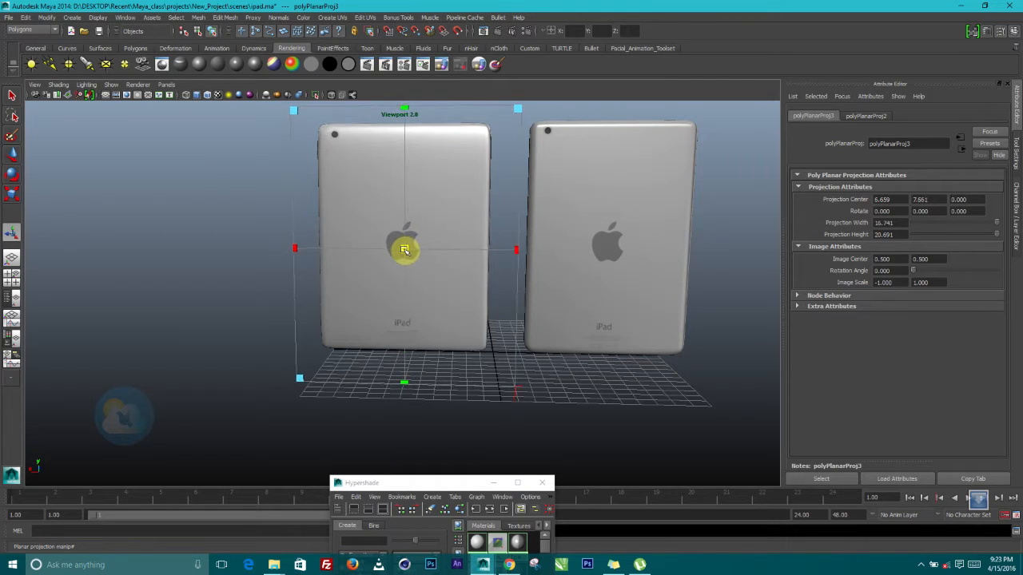
pyautogui.moveTo(402, 107); pyautogui.dragTo(403, 105)
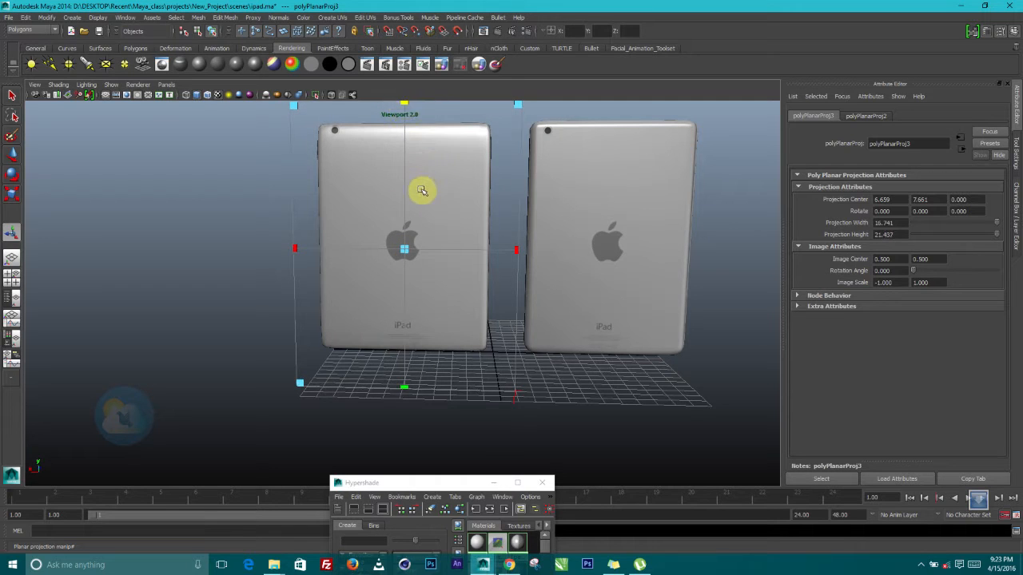
pyautogui.moveTo(405, 250); pyautogui.dragTo(403, 252)
pyautogui.click(256, 315)
pyautogui.keyDown('alt'); pyautogui.moveTo(302, 327); pyautogui.dragTo(530, 299); pyautogui.keyUp('alt')
# Give the right iPad's two small side buttons a new Lambert material coloured white
pyautogui.click(410, 228)
pyautogui.rightClick(476, 206)
pyautogui.keyDown('alt'); pyautogui.moveTo(456, 228); pyautogui.dragTo(502, 304); pyautogui.keyUp('alt')
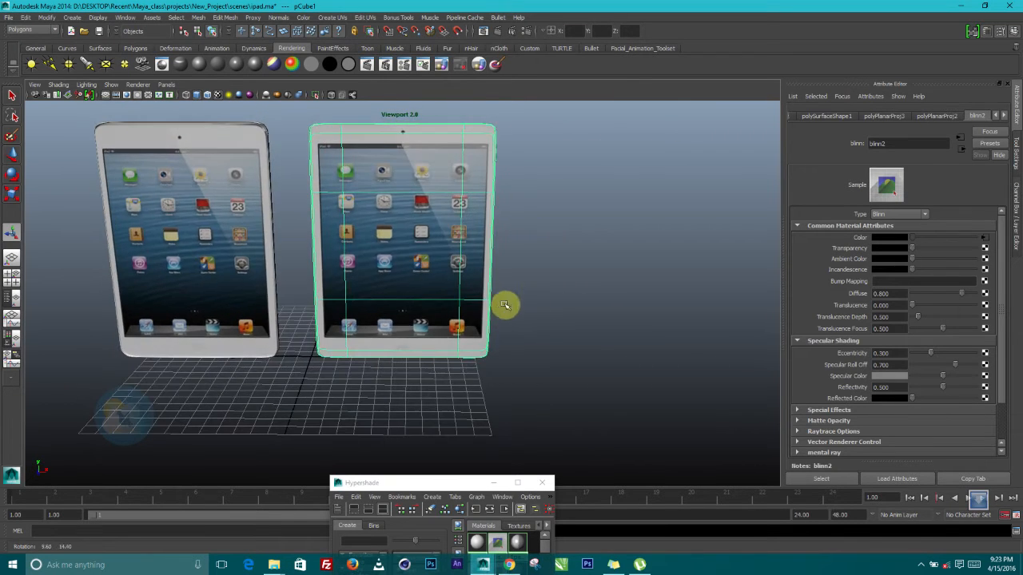
pyautogui.click(12, 194)
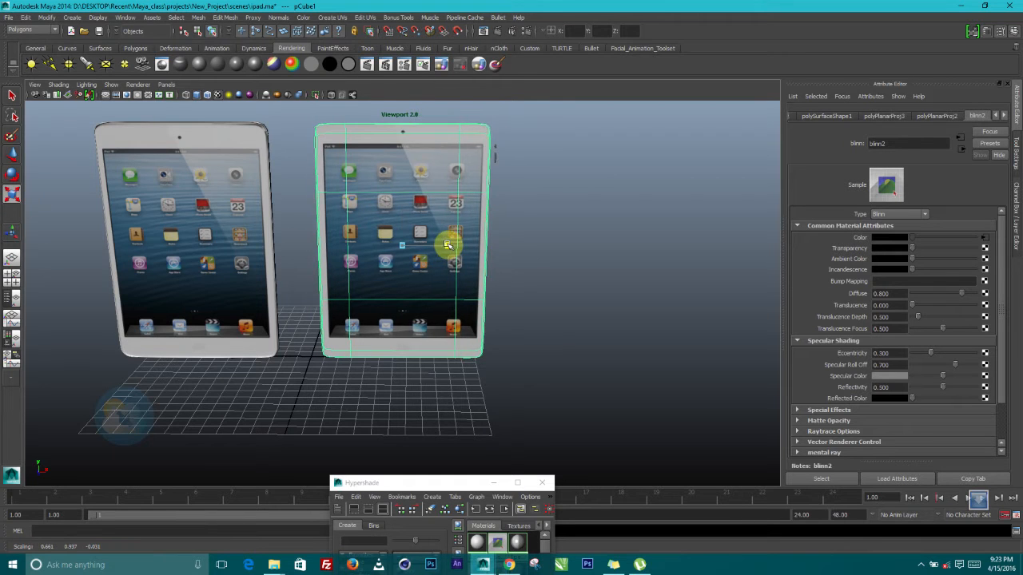
pyautogui.moveTo(450, 242)
pyautogui.keyDown('alt'); pyautogui.mouseDown()
pyautogui.moveTo(464, 251)
pyautogui.moveTo(297, 256)
pyautogui.moveTo(468, 249)
pyautogui.mouseUp(); pyautogui.keyUp('alt')
pyautogui.keyDown('alt'); pyautogui.moveTo(467, 248); pyautogui.dragTo(548, 249, button='right'); pyautogui.keyUp('alt')
pyautogui.keyDown('alt'); pyautogui.moveTo(548, 248); pyautogui.dragTo(541, 364, button='middle'); pyautogui.keyUp('alt')
pyautogui.keyDown('alt'); pyautogui.moveTo(471, 310); pyautogui.dragTo(533, 303, button='right'); pyautogui.keyUp('alt')
pyautogui.click(545, 178)
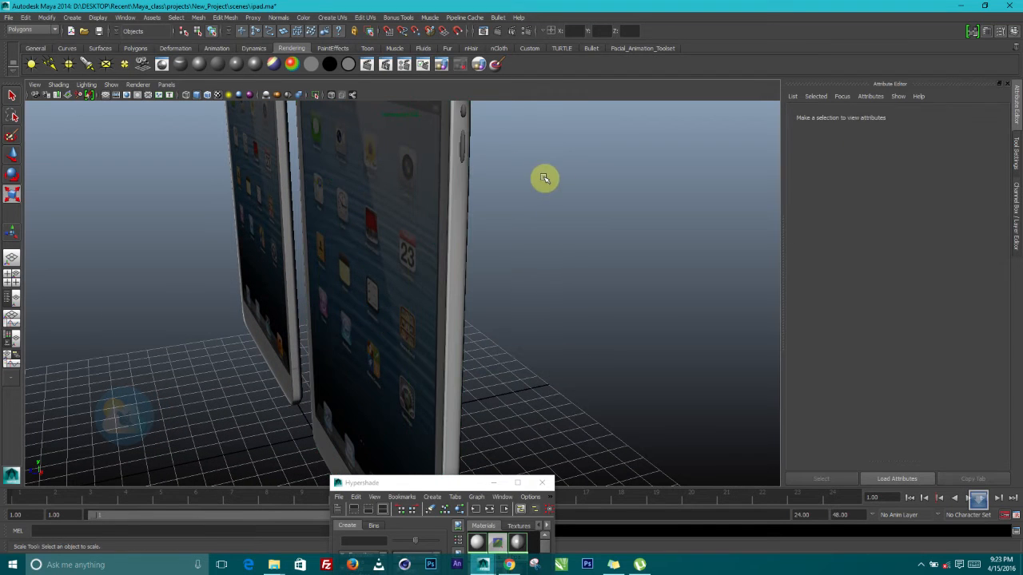
pyautogui.click(464, 153)
pyautogui.keyDown('shift'); pyautogui.click(465, 111); pyautogui.keyUp('shift')
pyautogui.keyDown('alt'); pyautogui.moveTo(490, 181); pyautogui.dragTo(497, 253, button='middle'); pyautogui.keyUp('alt')
pyautogui.moveTo(496, 253)
pyautogui.keyDown('alt'); pyautogui.mouseDown()
pyautogui.moveTo(496, 230)
pyautogui.moveTo(509, 243)
pyautogui.mouseUp(); pyautogui.keyUp('alt')
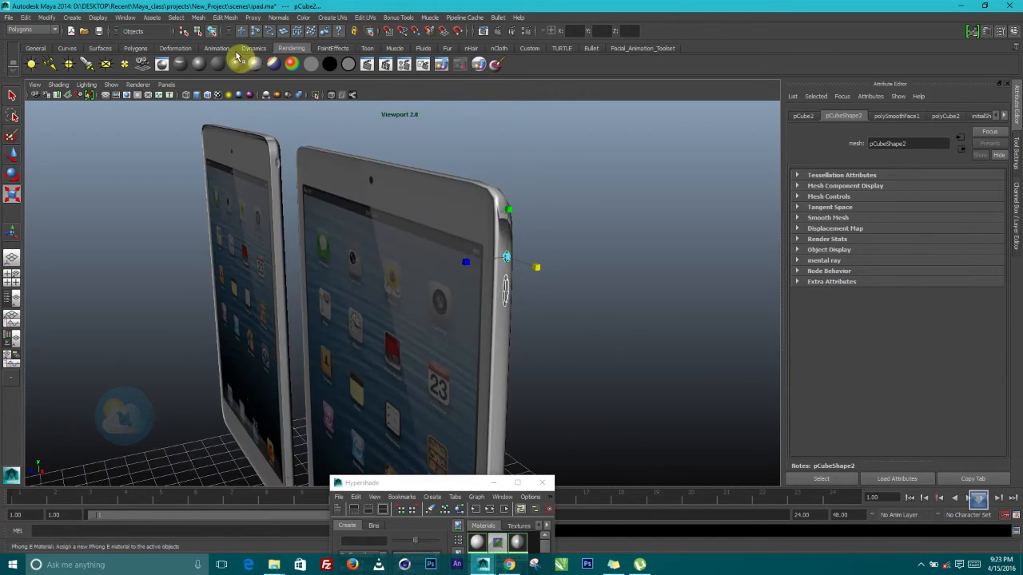
pyautogui.click(201, 66)
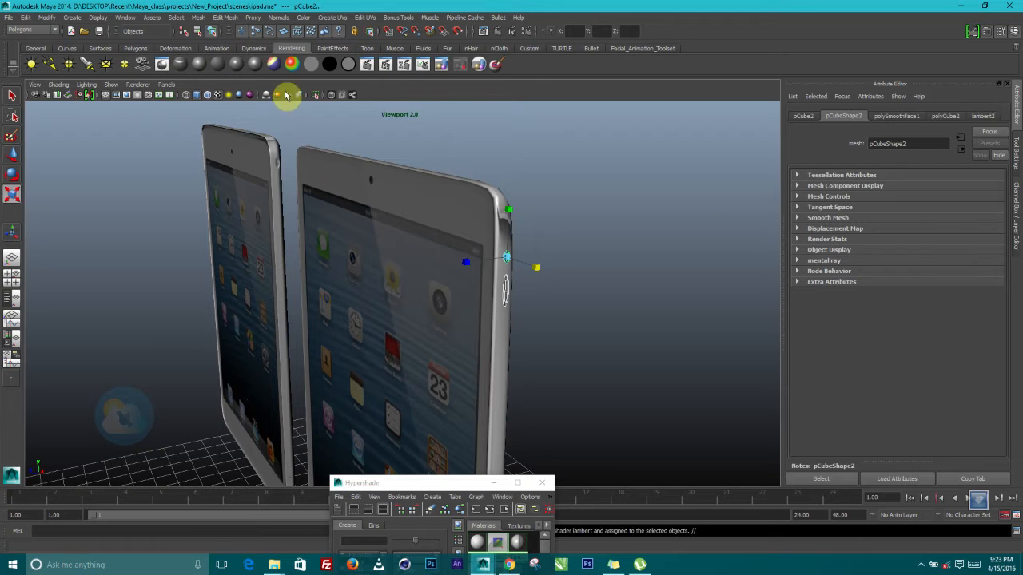
pyautogui.moveTo(946, 239); pyautogui.dragTo(999, 244)
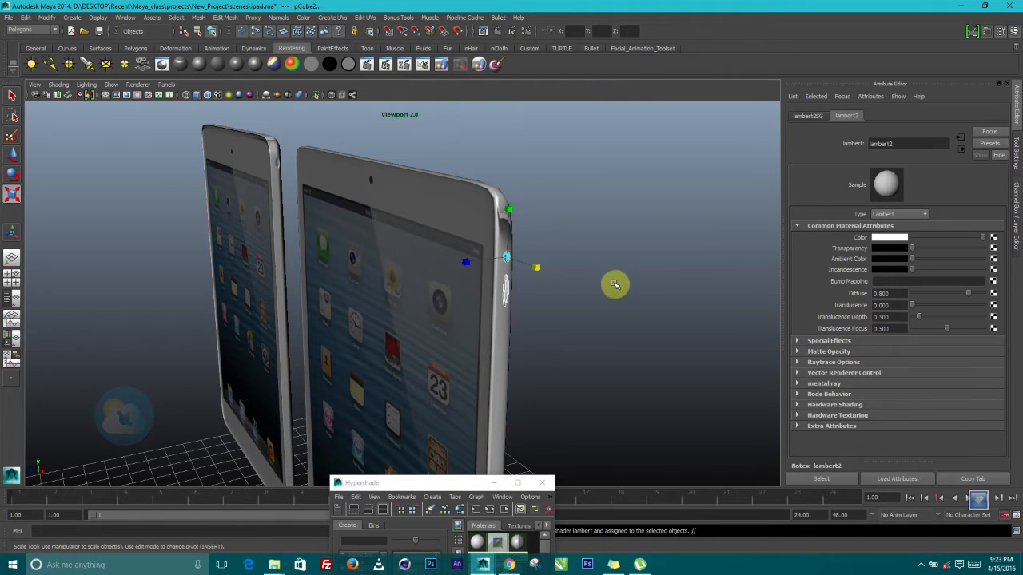
# Check the right iPad's side pieces and body, ending with the right iPad selected
pyautogui.click(602, 282)
pyautogui.keyDown('alt'); pyautogui.moveTo(582, 324); pyautogui.dragTo(610, 324); pyautogui.keyUp('alt')
pyautogui.scroll(-3, 608, 307)
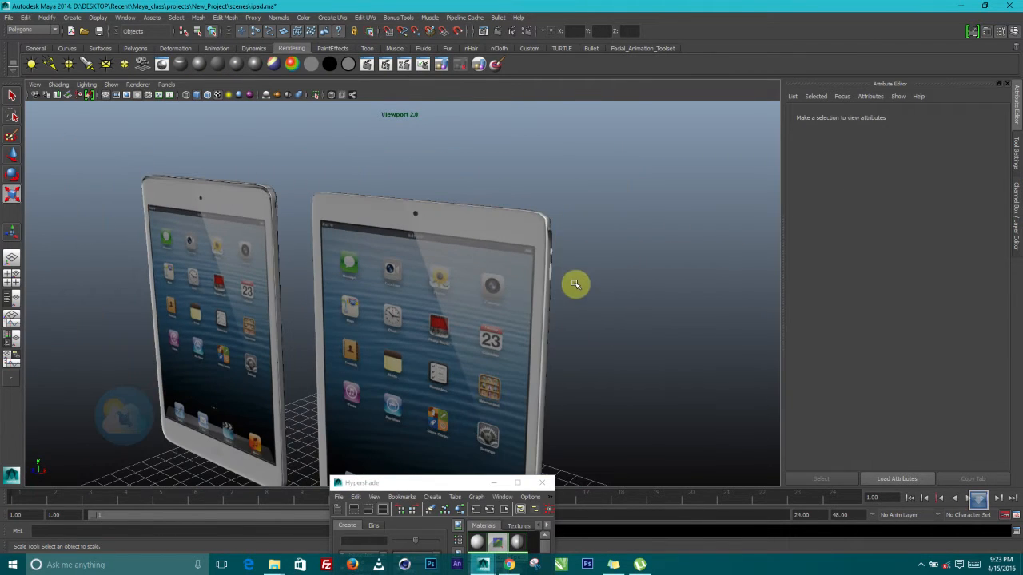
pyautogui.click(548, 275)
pyautogui.scroll(3, 619, 293)
pyautogui.click(645, 285)
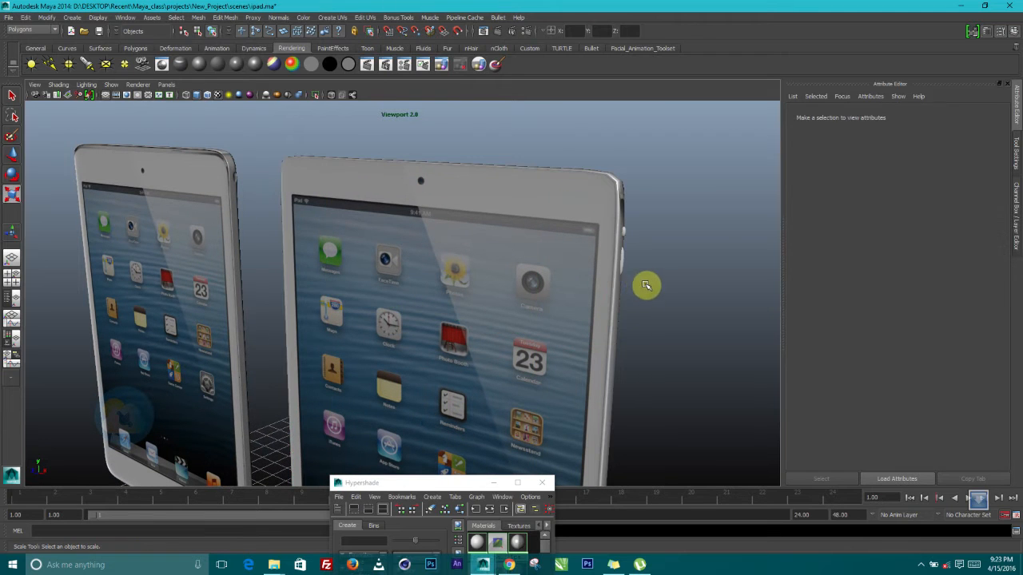
pyautogui.click(625, 265)
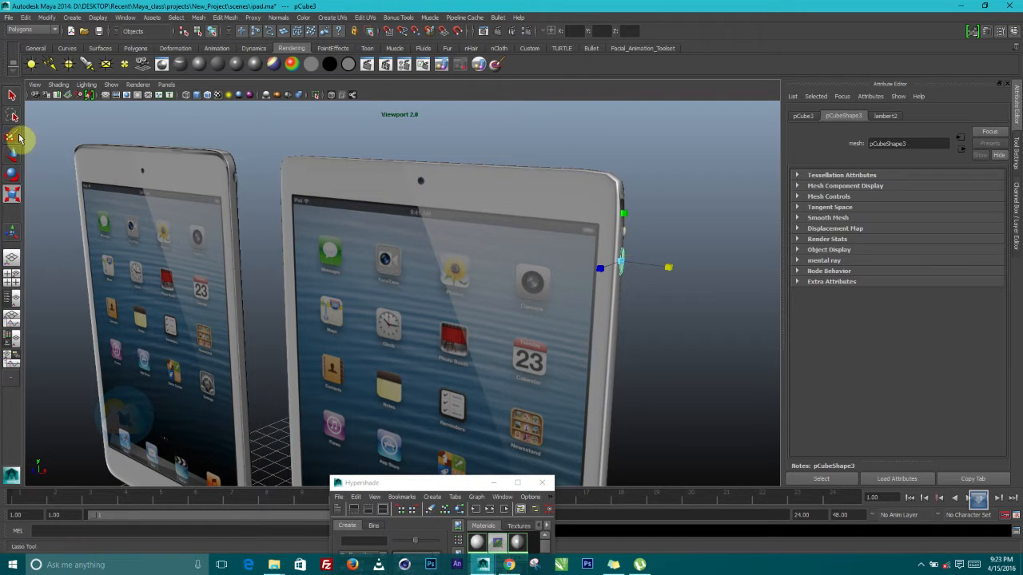
pyautogui.click(12, 155)
pyautogui.click(669, 199)
pyautogui.click(628, 233)
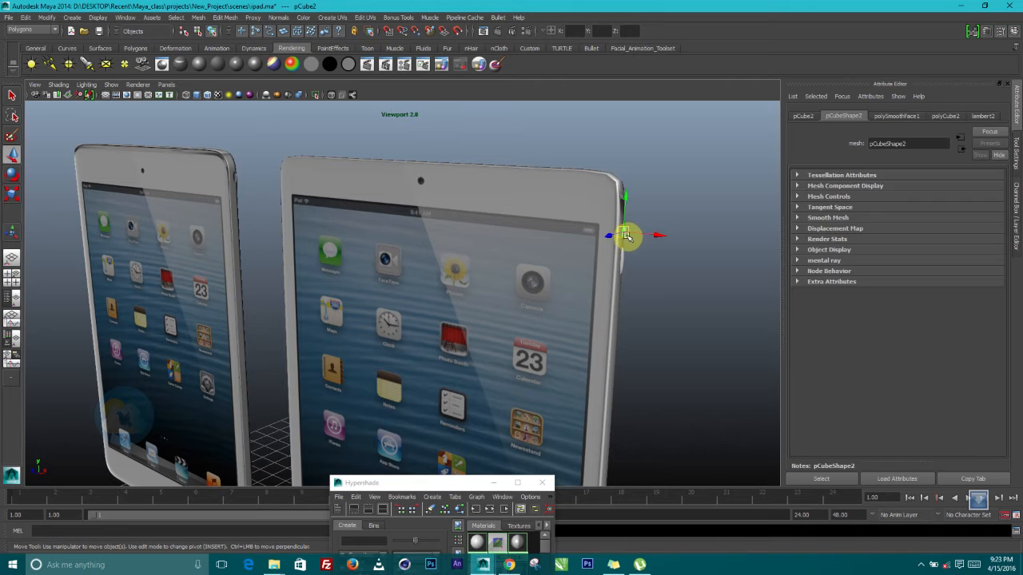
pyautogui.click(527, 210)
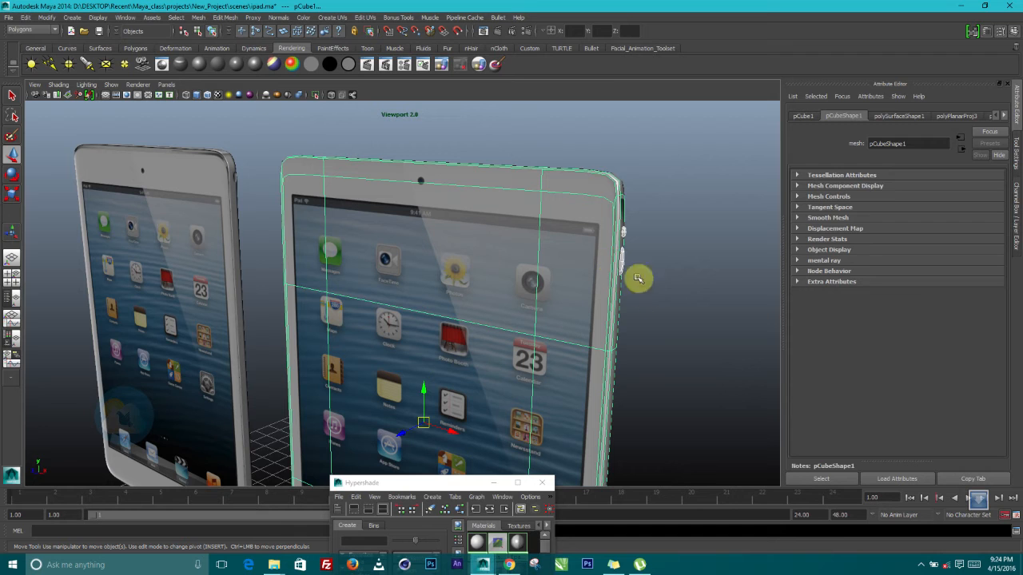
pyautogui.click(644, 322)
pyautogui.click(455, 265)
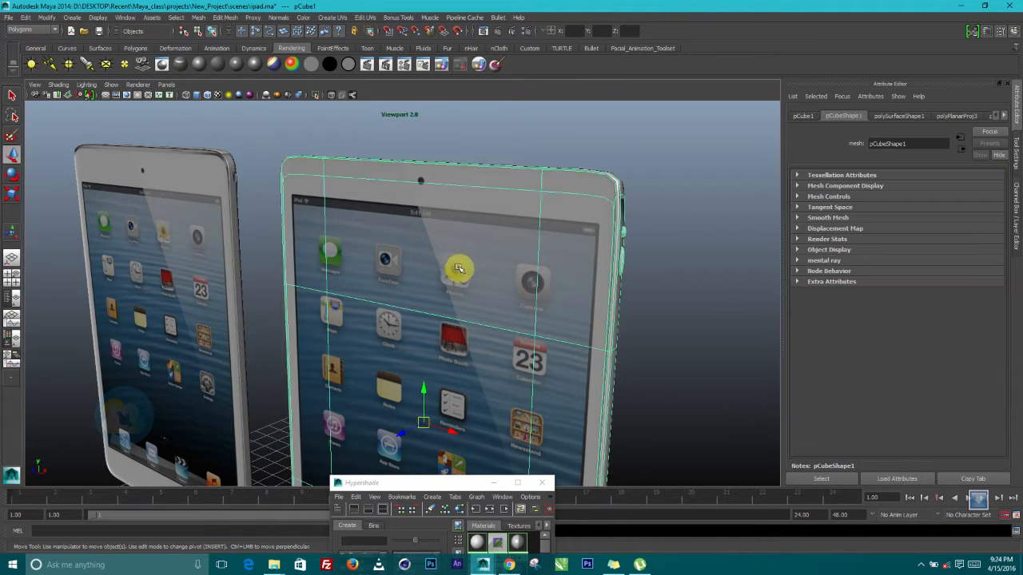
# Scale the right iPad narrower in X, to 0.624 × 0.937 × -0.031
pyautogui.scroll(-5, 454, 272)
pyautogui.keyDown('alt'); pyautogui.moveTo(452, 290); pyautogui.dragTo(273, 198); pyautogui.keyUp('alt')
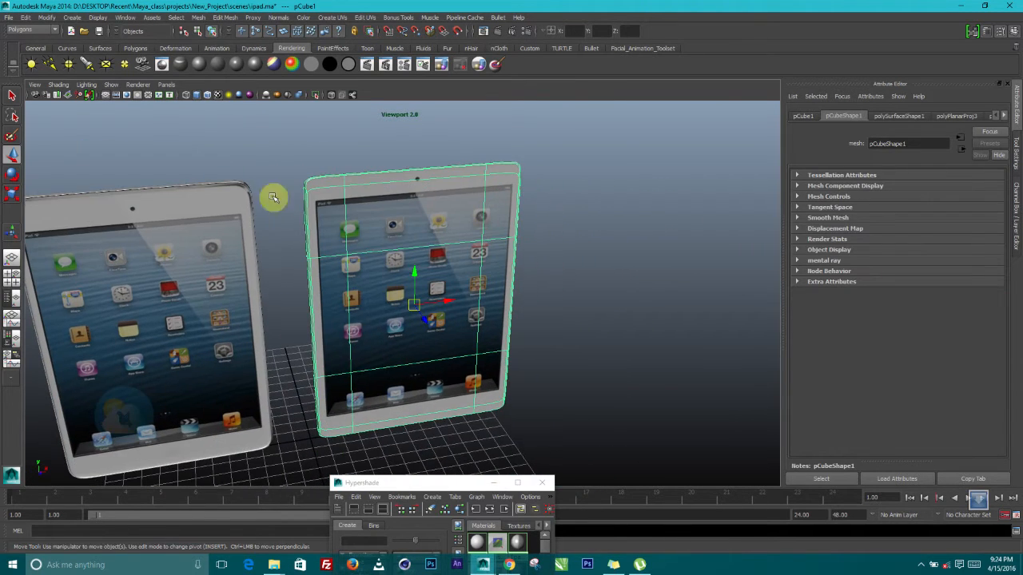
pyautogui.click(12, 194)
pyautogui.moveTo(464, 297)
pyautogui.mouseDown()
pyautogui.moveTo(445, 296)
pyautogui.moveTo(464, 304)
pyautogui.mouseUp()
pyautogui.click(544, 304)
pyautogui.keyDown('alt'); pyautogui.moveTo(543, 303); pyautogui.dragTo(601, 308); pyautogui.keyUp('alt')
pyautogui.keyDown('alt'); pyautogui.moveTo(602, 309); pyautogui.dragTo(487, 326, button='right'); pyautogui.keyUp('alt')
pyautogui.keyDown('alt'); pyautogui.moveTo(486, 325); pyautogui.dragTo(494, 301); pyautogui.keyUp('alt')
pyautogui.keyDown('alt'); pyautogui.moveTo(493, 301); pyautogui.dragTo(522, 333, button='right'); pyautogui.keyUp('alt')
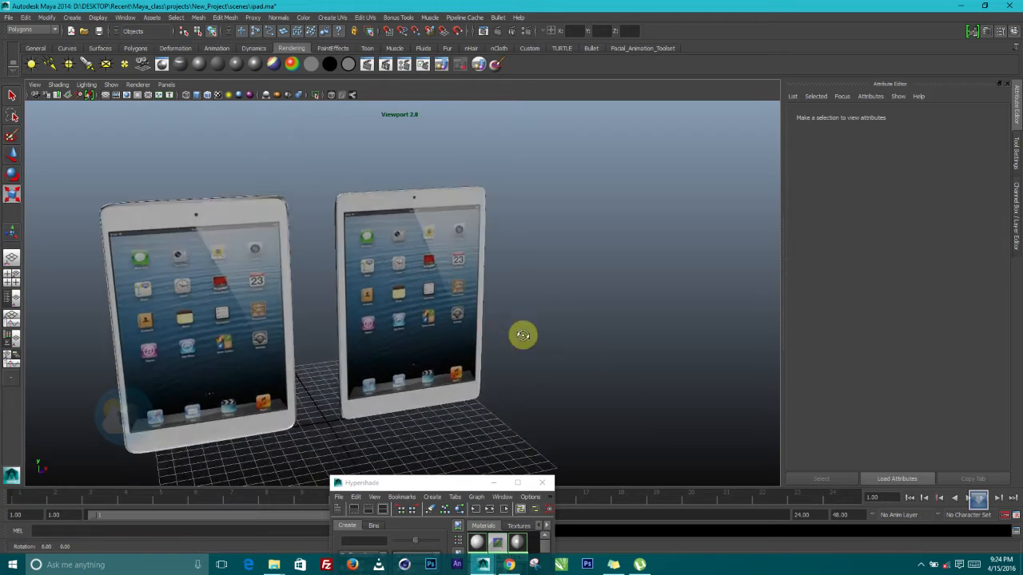
pyautogui.keyDown('alt'); pyautogui.moveTo(523, 333); pyautogui.dragTo(418, 319); pyautogui.keyUp('alt')
pyautogui.keyDown('alt'); pyautogui.moveTo(418, 320); pyautogui.dragTo(531, 344, button='right'); pyautogui.keyUp('alt')
pyautogui.keyDown('alt'); pyautogui.moveTo(530, 344); pyautogui.dragTo(498, 289); pyautogui.keyUp('alt')
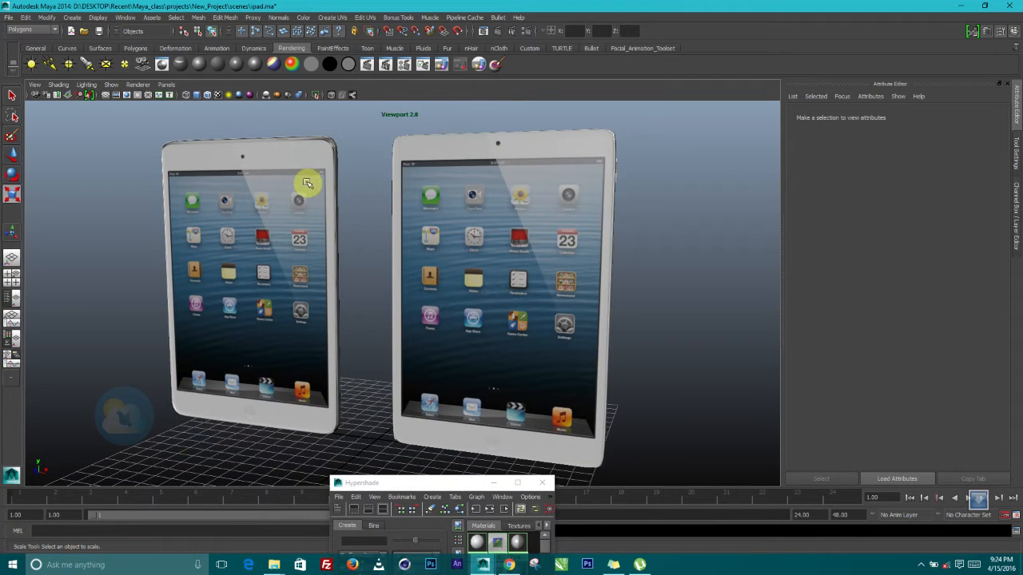
# Delete the right iPad, leaving the single textured iPad on the grid
pyautogui.click(307, 184)
pyautogui.click(510, 274)
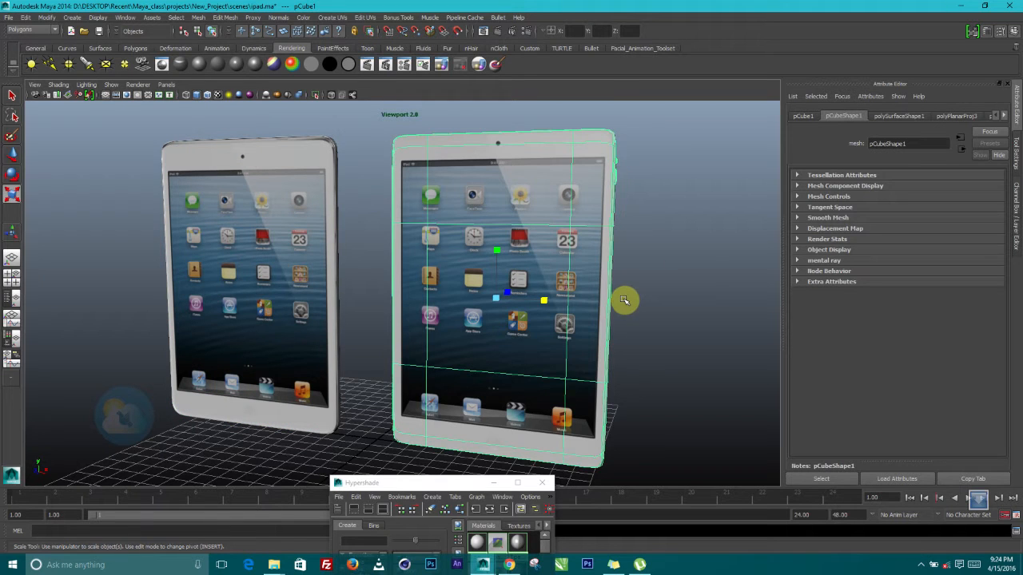
pyautogui.press('Delete')
pyautogui.keyDown('alt'); pyautogui.moveTo(392, 233); pyautogui.dragTo(555, 240, button='middle'); pyautogui.keyUp('alt')
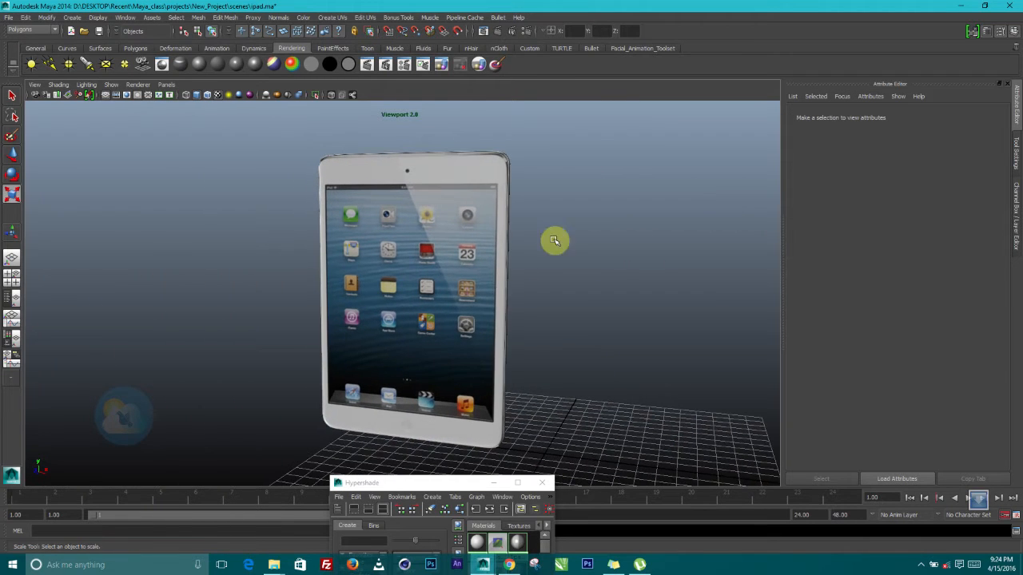
# Select the remaining iPad, minimize the Hypershade and render the current frame
pyautogui.click(473, 260)
pyautogui.keyDown('alt'); pyautogui.moveTo(499, 389); pyautogui.dragTo(475, 383, button='middle'); pyautogui.keyUp('alt')
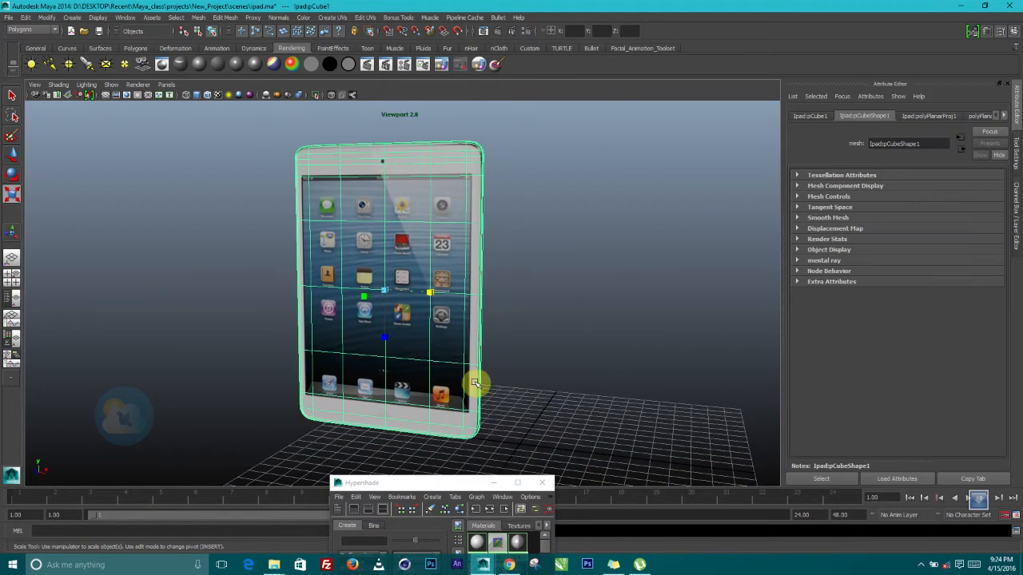
pyautogui.click(492, 482)
pyautogui.keyDown('alt'); pyautogui.moveTo(441, 271); pyautogui.dragTo(473, 279); pyautogui.keyUp('alt')
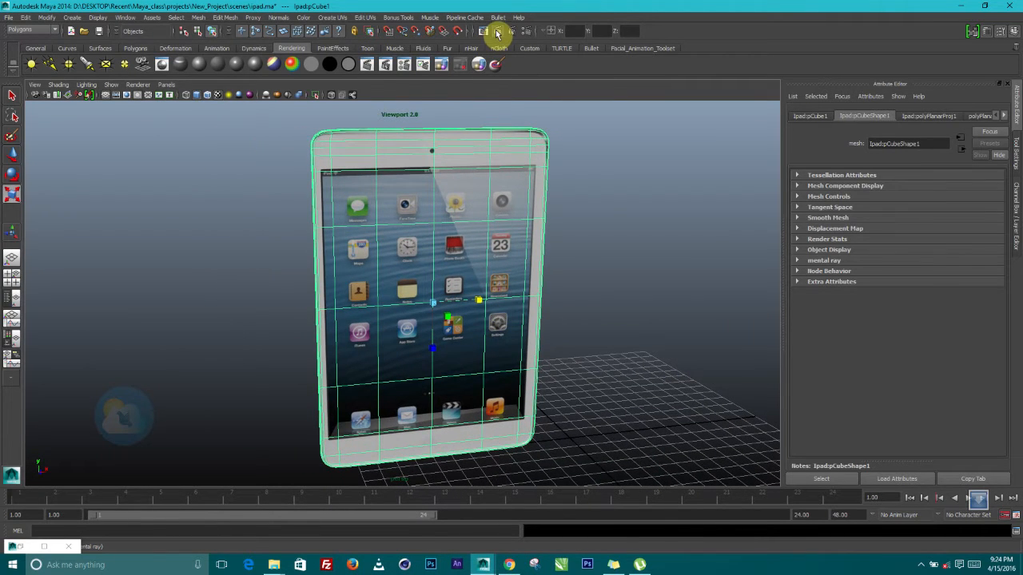
pyautogui.click(497, 32)
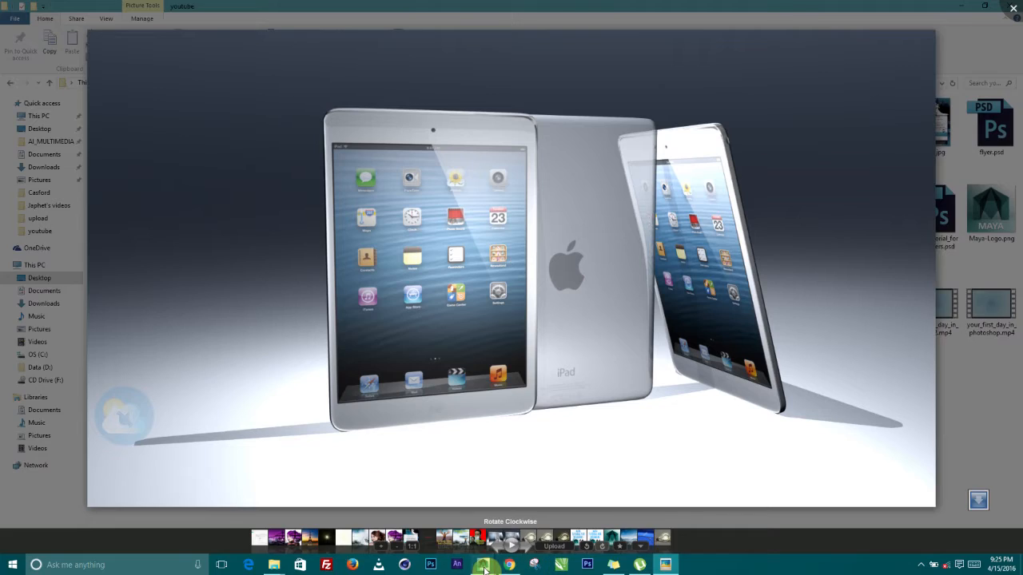
# Leave the ipad_image_hd.png reference and return to Maya, viewing the iPad from the side
pyautogui.moveTo(482, 565)
pyautogui.click(541, 515)
pyautogui.moveTo(493, 265)
pyautogui.keyDown('alt'); pyautogui.mouseDown()
pyautogui.moveTo(457, 247)
pyautogui.moveTo(487, 280)
pyautogui.moveTo(399, 278)
pyautogui.moveTo(518, 280)
pyautogui.moveTo(499, 279)
pyautogui.mouseUp(); pyautogui.keyUp('alt')
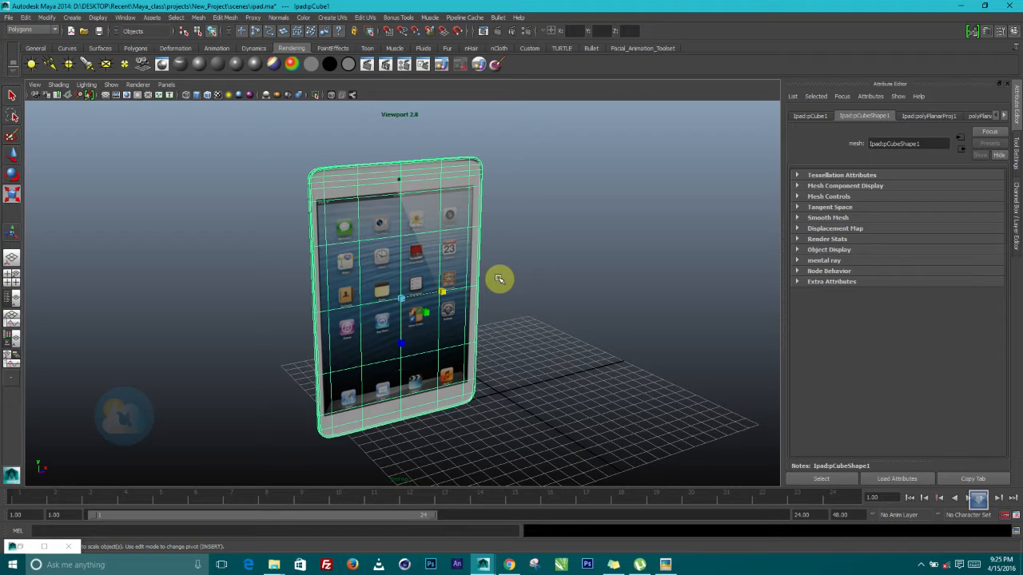
# Duplicate the iPad and slide the copy to the right of the original
pyautogui.scroll(-5, 473, 293)
pyautogui.keyDown('alt'); pyautogui.moveTo(469, 293); pyautogui.dragTo(559, 380); pyautogui.keyUp('alt')
pyautogui.scroll(5, 489, 388)
pyautogui.scroll(-4, 528, 320)
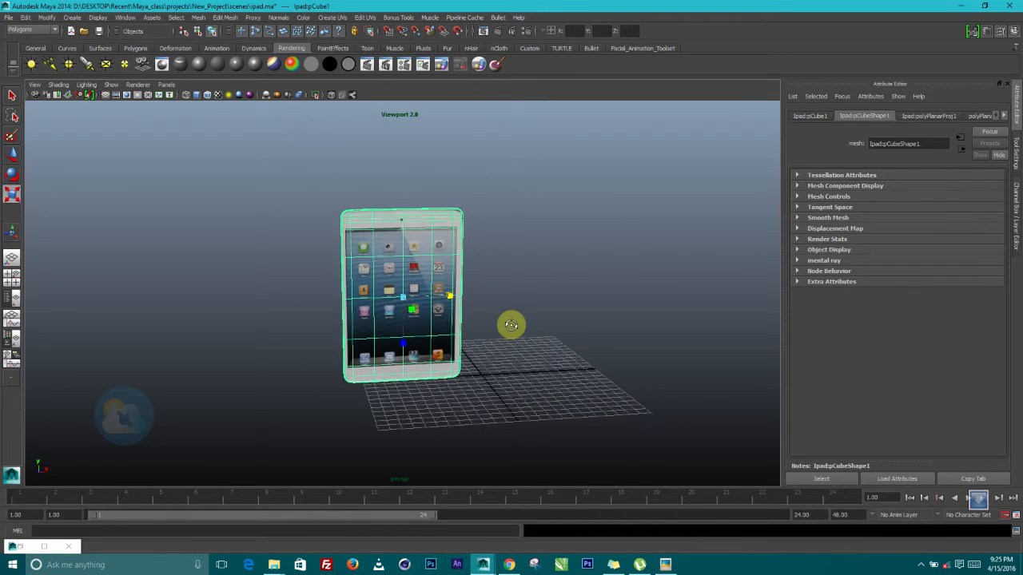
pyautogui.scroll(4, 436, 282)
pyautogui.click(16, 156)
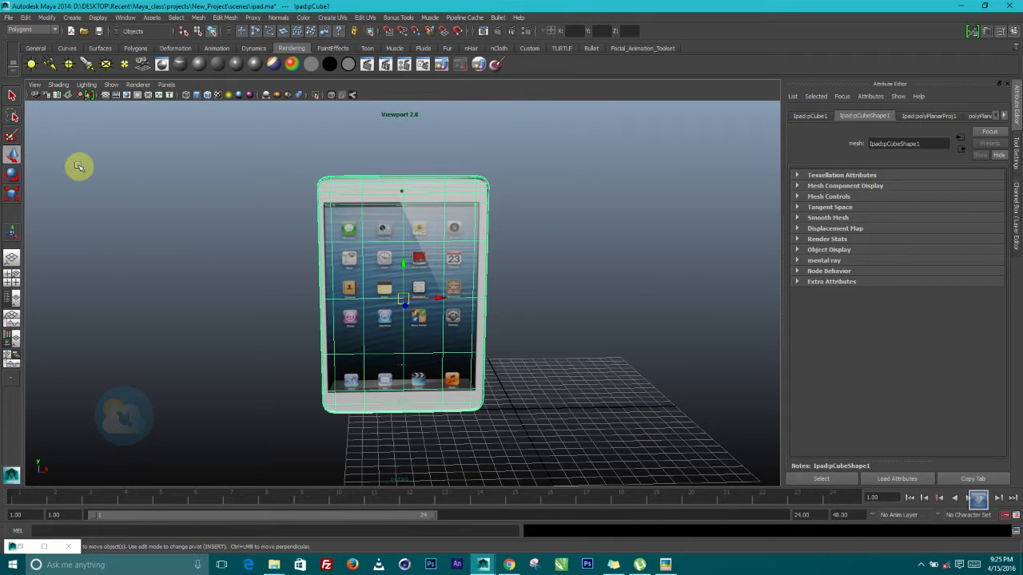
pyautogui.hotkey('ctrl', 'd')
pyautogui.moveTo(445, 297); pyautogui.dragTo(600, 303)
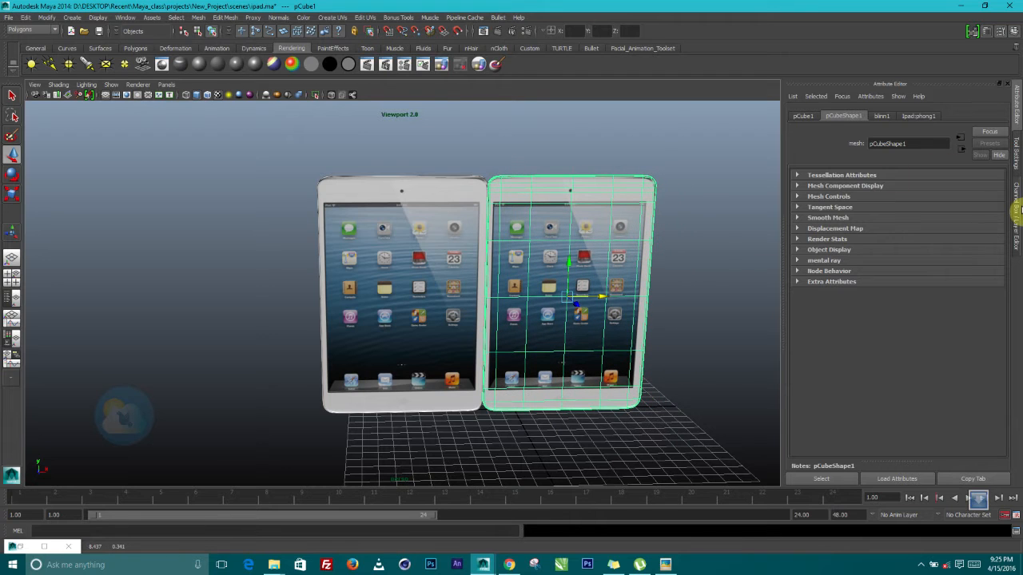
# Rotate the copy 180 degrees in Y so its back faces forward
pyautogui.click(1017, 210)
pyautogui.click(961, 161)
pyautogui.moveTo(814, 215); pyautogui.dragTo(895, 322, button='middle')
pyautogui.click(989, 160)
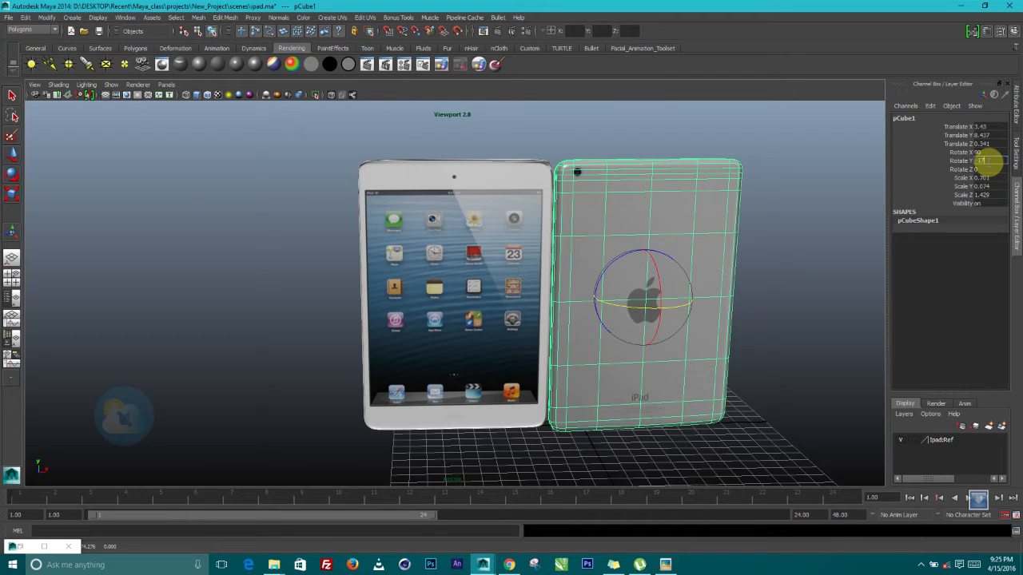
pyautogui.write('180')
pyautogui.press('Return')
# Move the back-facing copy so it stands just behind the original iPad
pyautogui.click(16, 157)
pyautogui.moveTo(668, 299); pyautogui.dragTo(621, 299)
pyautogui.keyDown('alt'); pyautogui.moveTo(509, 316); pyautogui.dragTo(396, 307); pyautogui.keyUp('alt')
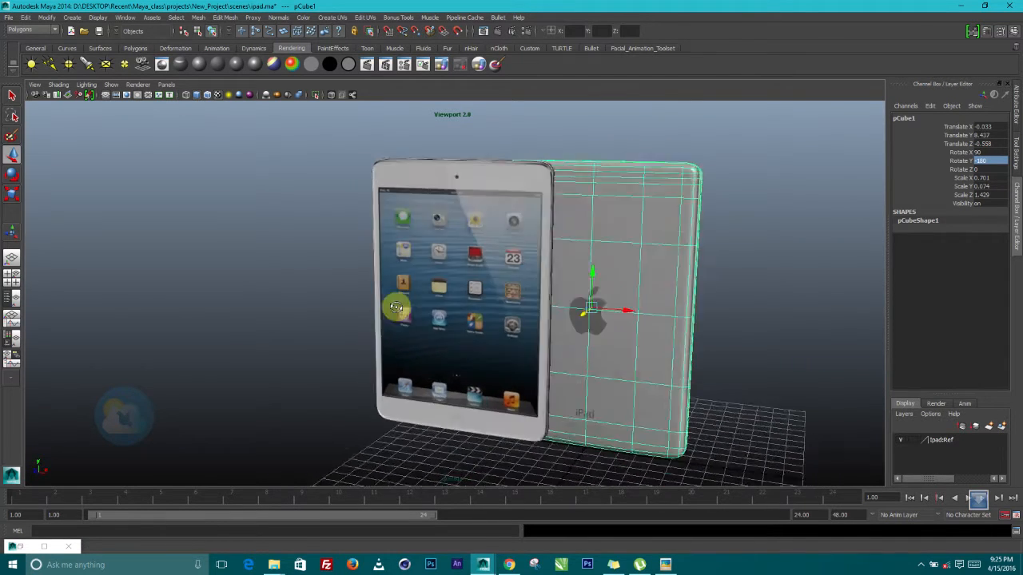
pyautogui.click(790, 207)
pyautogui.keyDown('alt'); pyautogui.moveTo(811, 258); pyautogui.dragTo(553, 276); pyautogui.keyUp('alt')
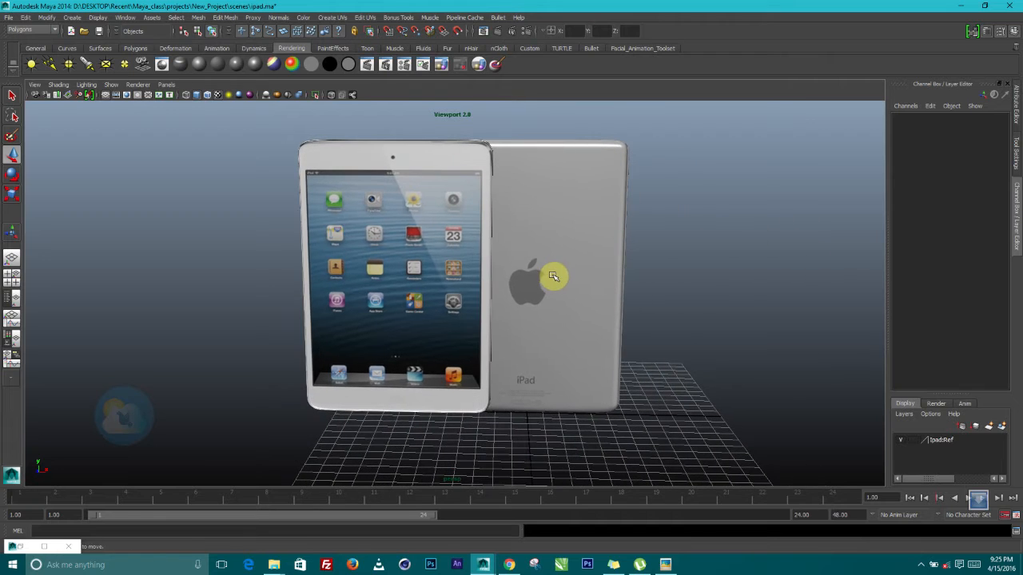
# Duplicate the back-facing iPad and move the new copy to the right
pyautogui.click(563, 276)
pyautogui.moveTo(570, 272); pyautogui.dragTo(783, 280)
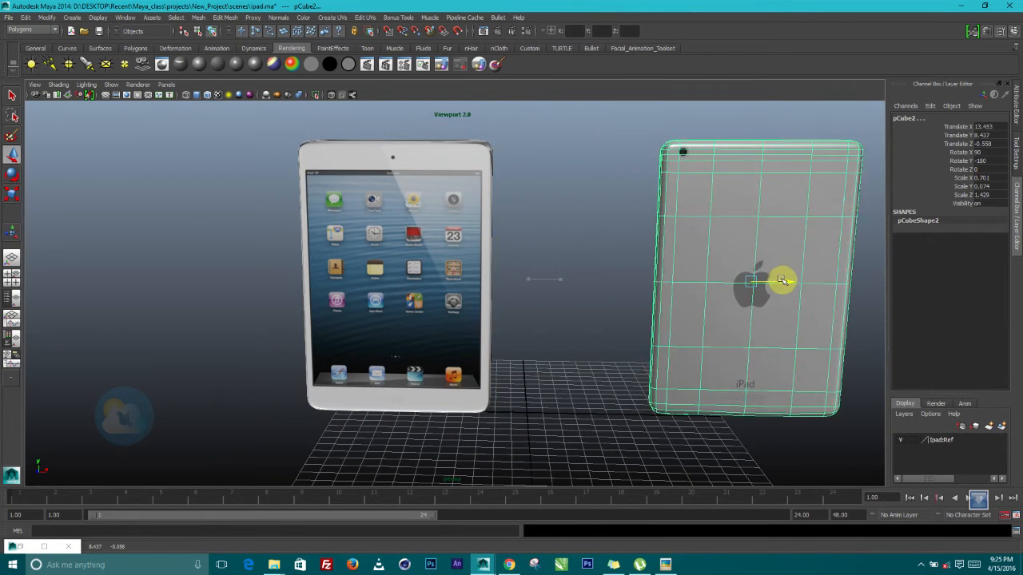
pyautogui.hotkey('ctrl', 'z')
pyautogui.hotkey('ctrl', 'd')
pyautogui.moveTo(560, 281); pyautogui.dragTo(767, 277)
pyautogui.press('a')
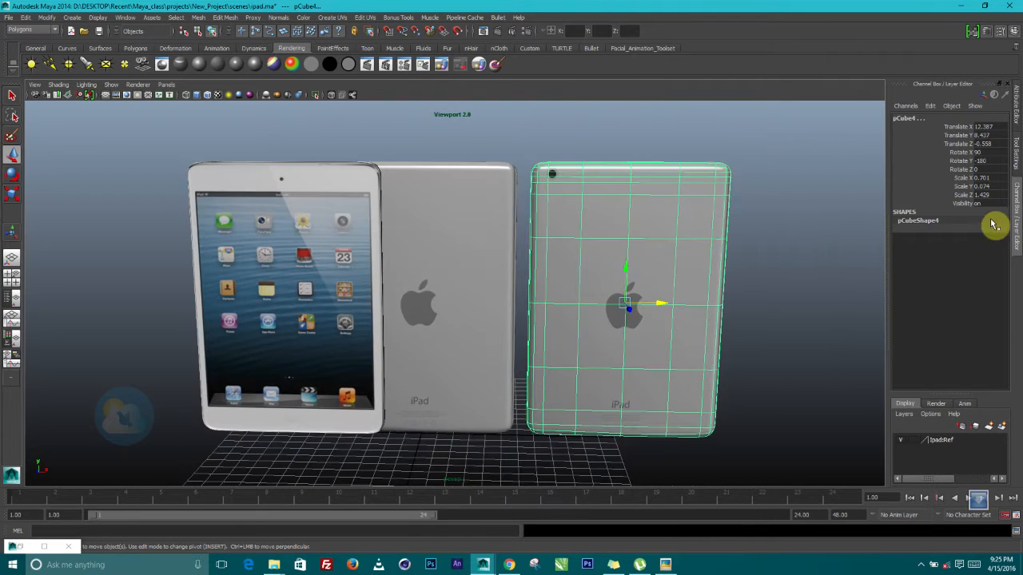
# Turn the new copy sideways with a Y rotation of -90
pyautogui.click(957, 160)
pyautogui.moveTo(738, 256); pyautogui.dragTo(580, 297, button='middle')
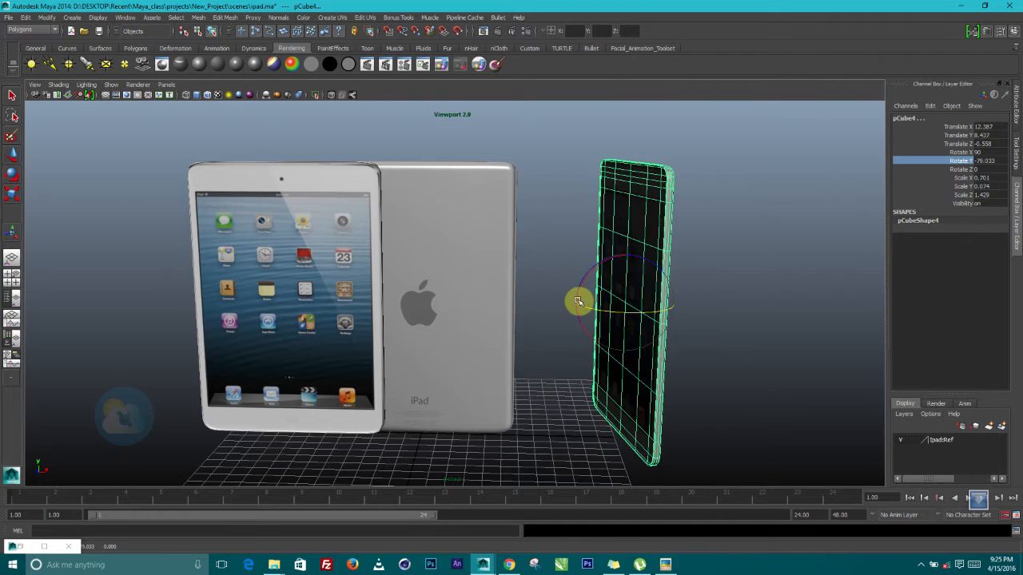
pyautogui.click(995, 169)
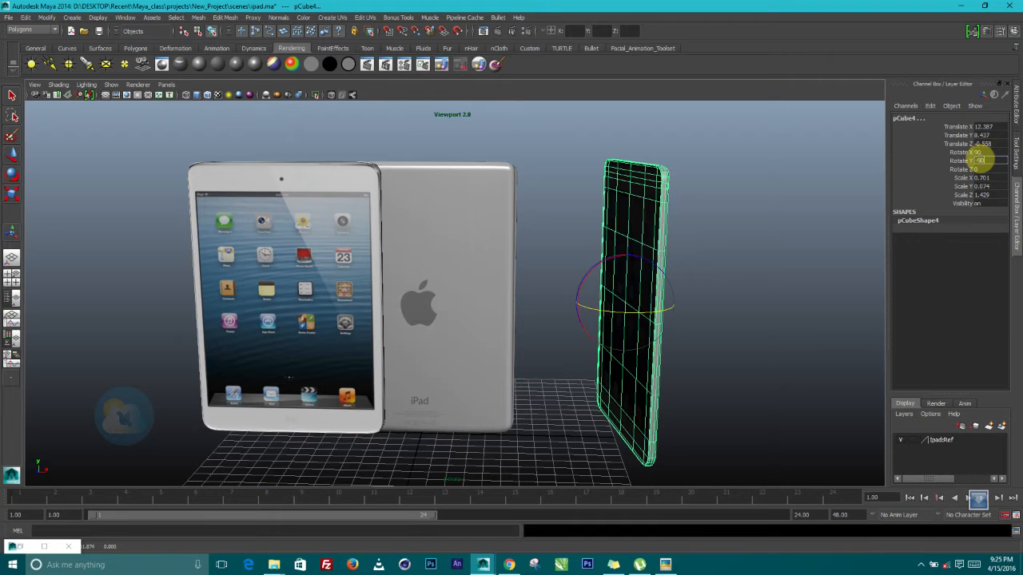
pyautogui.press('Return')
pyautogui.keyDown('alt'); pyautogui.moveTo(406, 145); pyautogui.dragTo(457, 158); pyautogui.keyUp('alt')
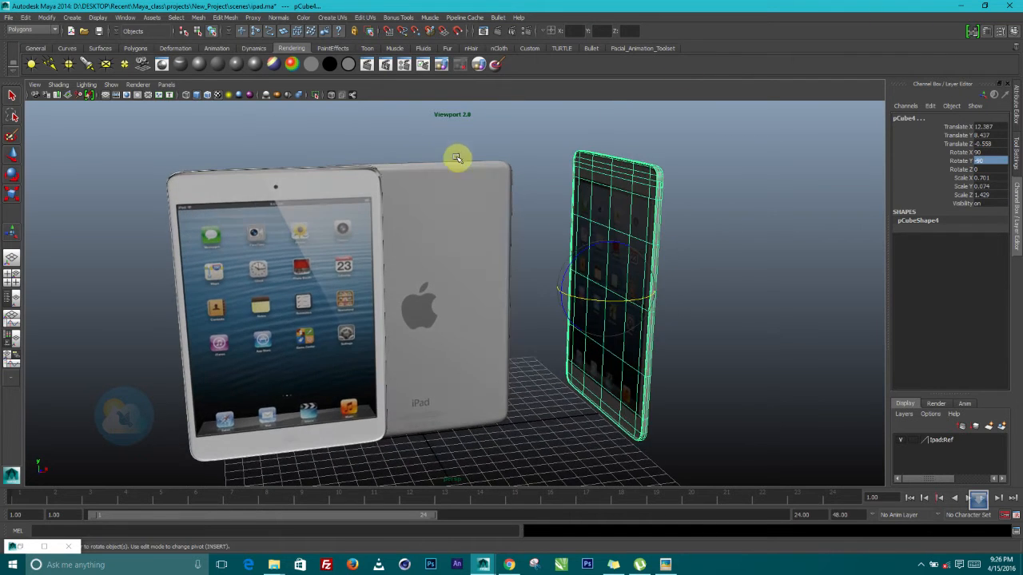
# Slide the sideways iPad left beside the others, to about X 5.9
pyautogui.click(14, 156)
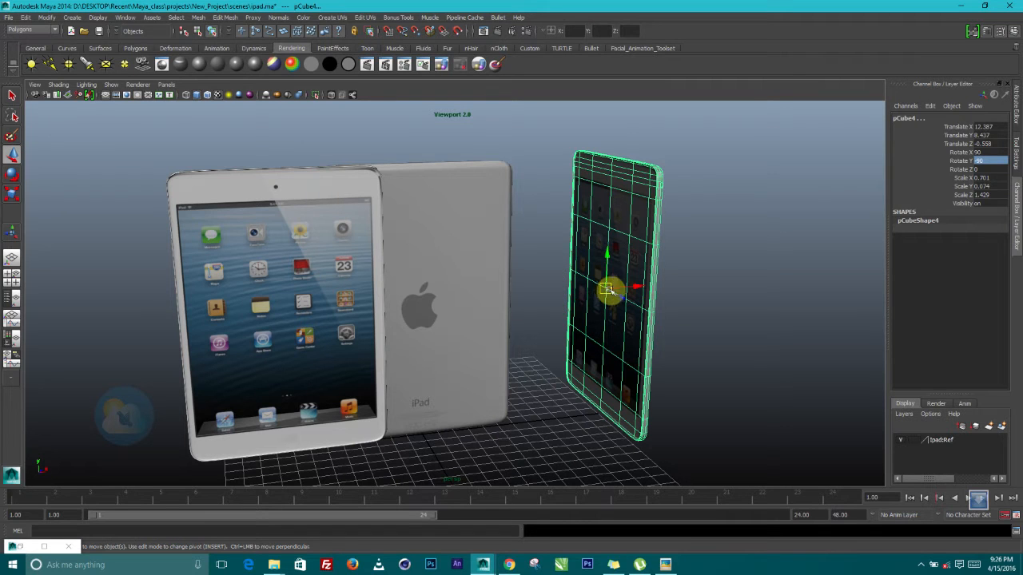
pyautogui.moveTo(635, 286); pyautogui.dragTo(542, 285)
pyautogui.click(717, 200)
pyautogui.keyDown('alt'); pyautogui.moveTo(716, 200); pyautogui.dragTo(438, 238); pyautogui.keyUp('alt')
# Select the edge-on back iPad and raise its pivot to its top edge
pyautogui.click(546, 293)
pyautogui.click(13, 157)
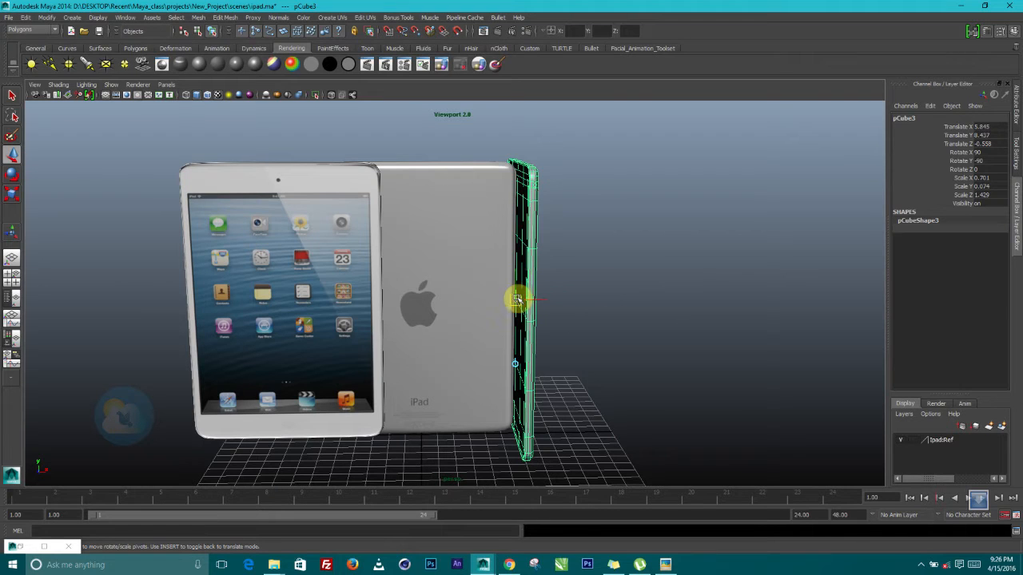
pyautogui.moveTo(514, 274); pyautogui.dragTo(533, 145)
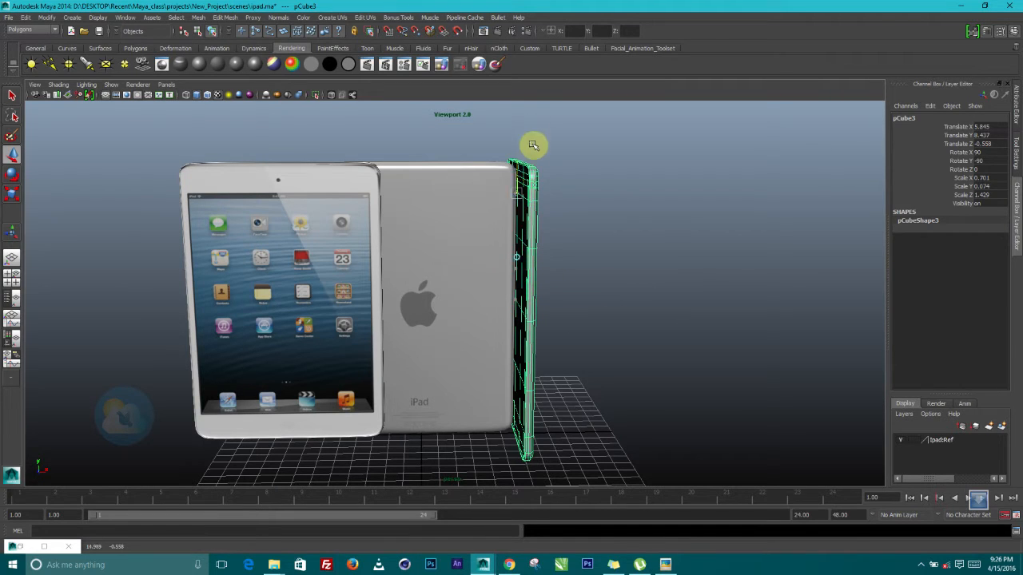
pyautogui.press('Insert')
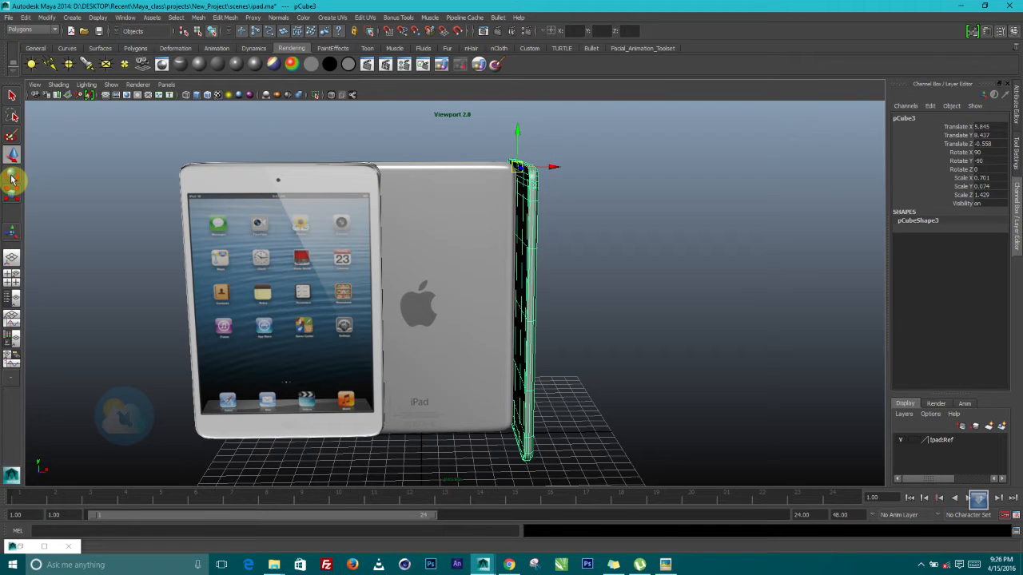
# Tilt that iPad to 21.96 on Z so it leans outward, nudging it right
pyautogui.click(961, 161)
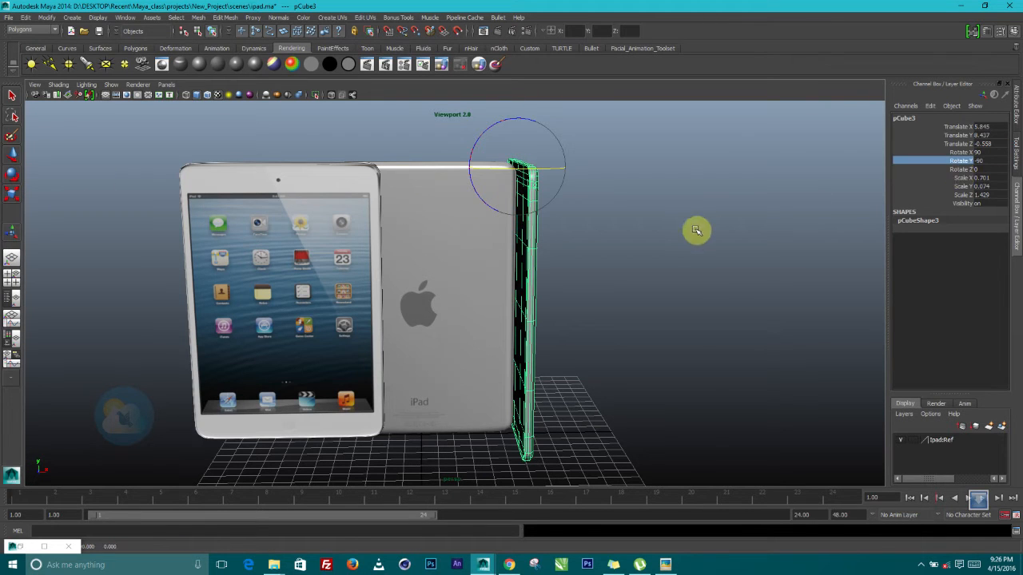
pyautogui.click(964, 169)
pyautogui.moveTo(742, 231); pyautogui.dragTo(767, 231, button='middle')
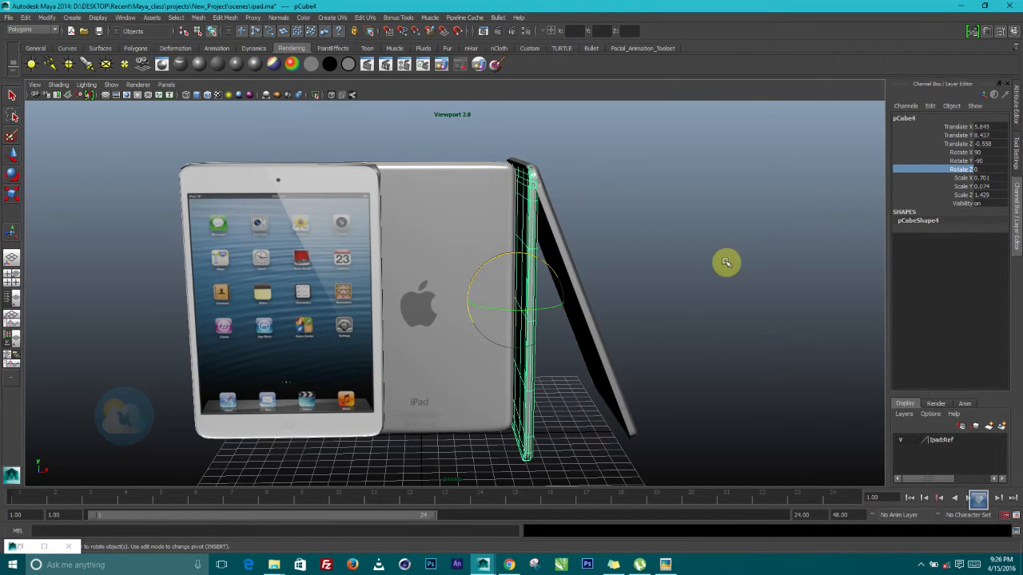
pyautogui.click(632, 315)
pyautogui.keyDown('alt'); pyautogui.moveTo(632, 315); pyautogui.dragTo(613, 364); pyautogui.keyUp('alt')
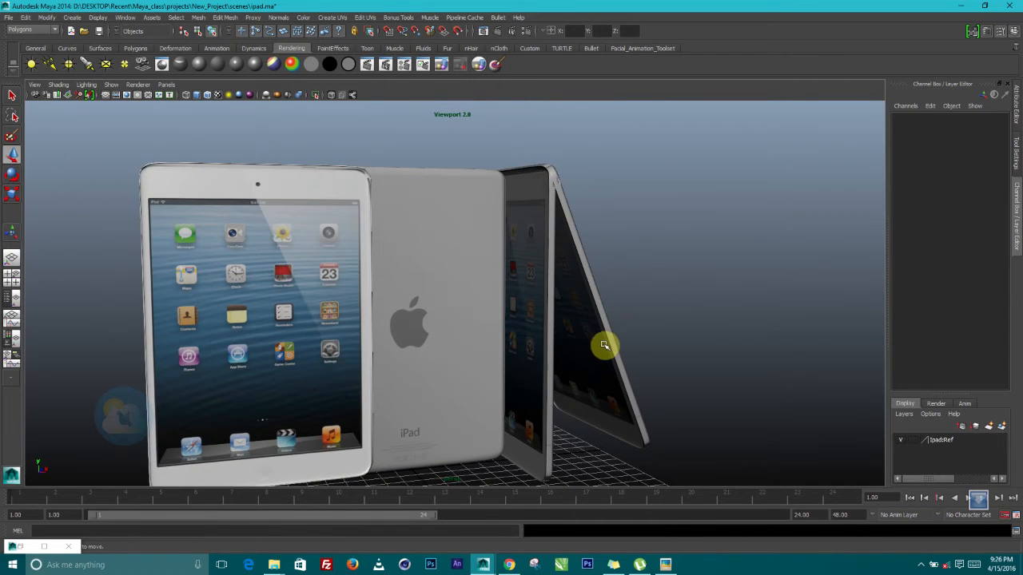
pyautogui.click(605, 344)
pyautogui.keyDown('alt'); pyautogui.moveTo(678, 395); pyautogui.dragTo(616, 320); pyautogui.keyUp('alt')
pyautogui.moveTo(544, 174); pyautogui.dragTo(568, 194)
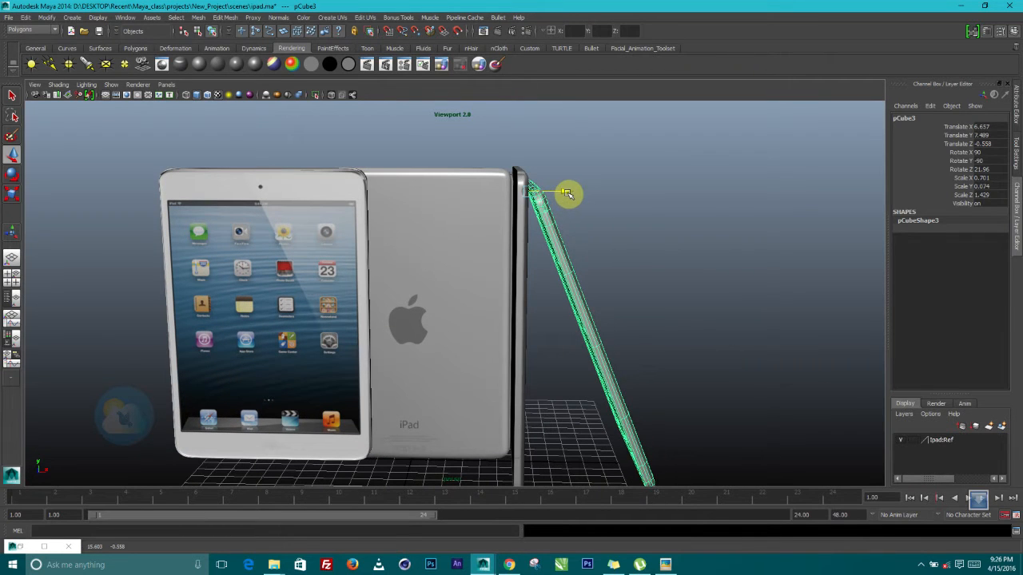
pyautogui.click(674, 297)
pyautogui.keyDown('alt'); pyautogui.moveTo(674, 296); pyautogui.dragTo(719, 293); pyautogui.keyUp('alt')
pyautogui.keyDown('alt'); pyautogui.moveTo(691, 303); pyautogui.dragTo(765, 274, button='middle'); pyautogui.keyUp('alt')
pyautogui.keyDown('alt'); pyautogui.moveTo(764, 274); pyautogui.dragTo(705, 299, button='right'); pyautogui.keyUp('alt')
pyautogui.keyDown('alt'); pyautogui.moveTo(689, 302); pyautogui.dragTo(715, 370, button='right'); pyautogui.keyUp('alt')
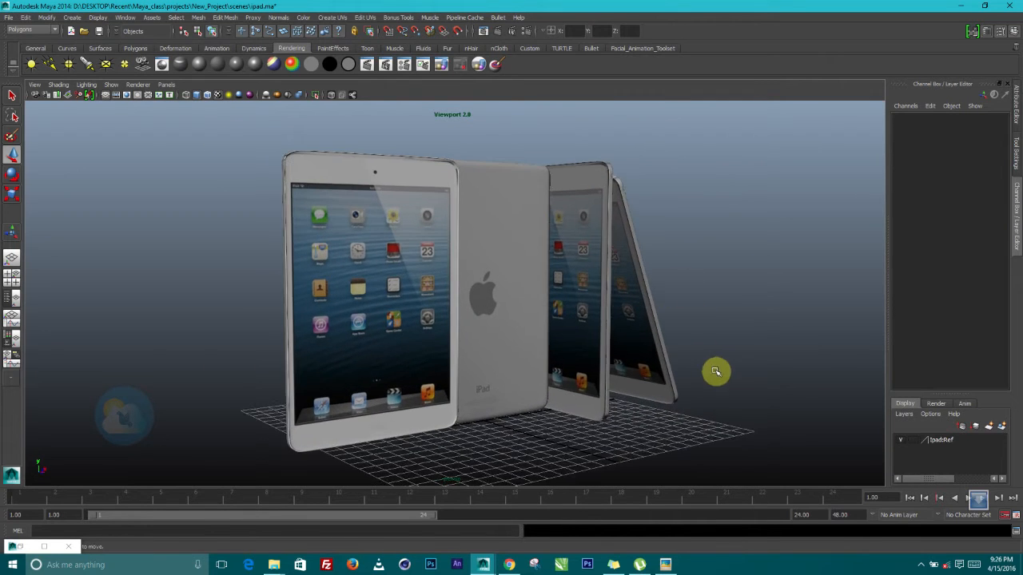
pyautogui.keyDown('alt'); pyautogui.moveTo(715, 370); pyautogui.dragTo(681, 306, button='middle'); pyautogui.keyUp('alt')
pyautogui.keyDown('alt'); pyautogui.moveTo(690, 303); pyautogui.dragTo(656, 298); pyautogui.keyUp('alt')
pyautogui.keyDown('alt'); pyautogui.moveTo(656, 320); pyautogui.dragTo(647, 368, button='middle'); pyautogui.keyUp('alt')
pyautogui.keyDown('alt'); pyautogui.moveTo(647, 368); pyautogui.dragTo(598, 399); pyautogui.keyUp('alt')
pyautogui.keyDown('alt'); pyautogui.moveTo(591, 346); pyautogui.dragTo(558, 328, button='middle'); pyautogui.keyUp('alt')
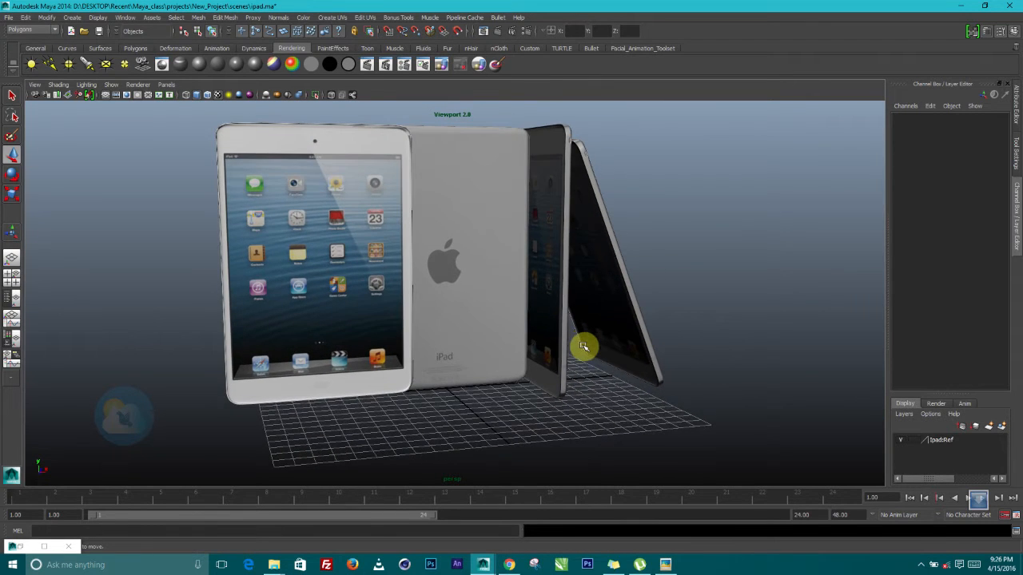
pyautogui.keyDown('alt'); pyautogui.moveTo(584, 349); pyautogui.dragTo(584, 358, button='right'); pyautogui.keyUp('alt')
pyautogui.keyDown('alt'); pyautogui.moveTo(584, 358); pyautogui.dragTo(580, 297); pyautogui.keyUp('alt')
pyautogui.keyDown('alt'); pyautogui.moveTo(580, 296); pyautogui.dragTo(598, 306, button='right'); pyautogui.keyUp('alt')
pyautogui.keyDown('alt'); pyautogui.moveTo(598, 306); pyautogui.dragTo(691, 319, button='middle'); pyautogui.keyUp('alt')
pyautogui.keyDown('alt'); pyautogui.moveTo(674, 285); pyautogui.dragTo(562, 298); pyautogui.keyUp('alt')
pyautogui.keyDown('alt'); pyautogui.moveTo(590, 283); pyautogui.dragTo(622, 273, button='middle'); pyautogui.keyUp('alt')
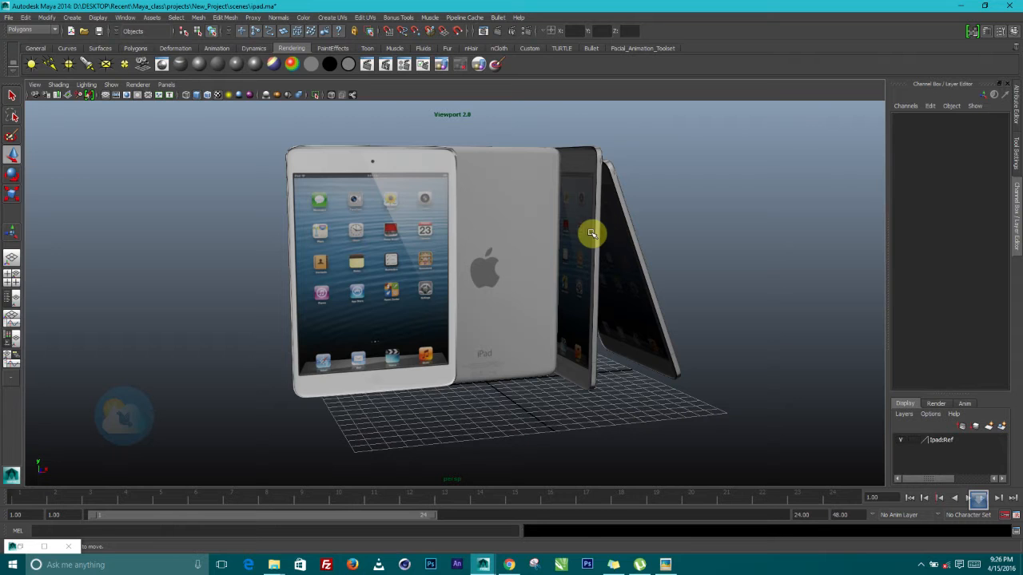
pyautogui.keyDown('alt'); pyautogui.moveTo(579, 274); pyautogui.dragTo(582, 292); pyautogui.keyUp('alt')
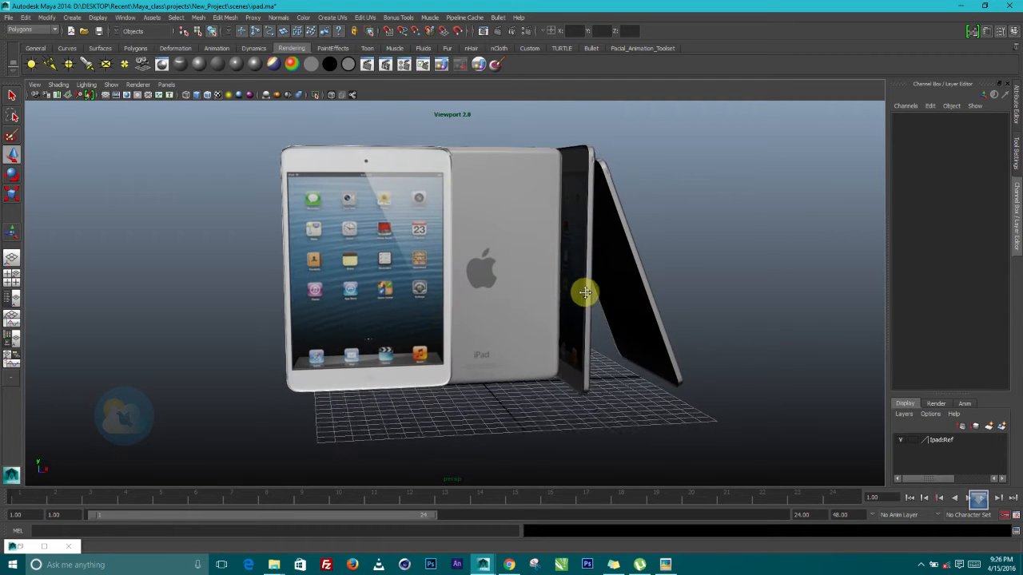
pyautogui.keyDown('alt'); pyautogui.moveTo(583, 292); pyautogui.dragTo(573, 302, button='middle'); pyautogui.keyUp('alt')
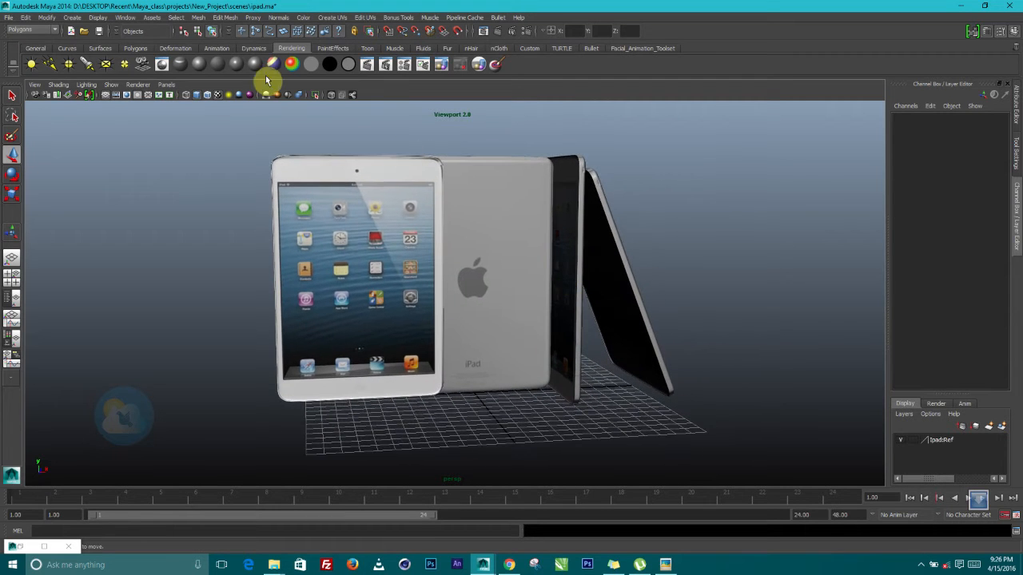
# Create a polygon sphere and scale it up uniformly
pyautogui.click(74, 18)
pyautogui.moveTo(155, 44)
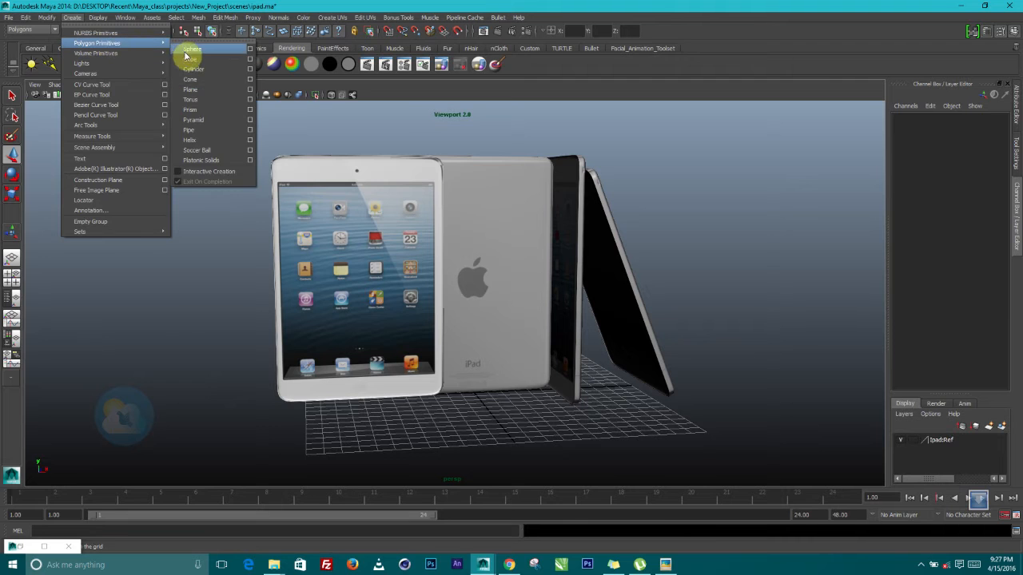
pyautogui.click(192, 51)
pyautogui.click(10, 195)
pyautogui.moveTo(480, 395); pyautogui.dragTo(1018, 342)
# Enlarge the sphere to about 48 units and squash it vertically
pyautogui.scroll(-5, 696, 335)
pyautogui.keyDown('alt'); pyautogui.moveTo(634, 388); pyautogui.dragTo(735, 417, button='middle'); pyautogui.keyUp('alt')
pyautogui.keyDown('alt'); pyautogui.moveTo(608, 416); pyautogui.dragTo(564, 319); pyautogui.keyUp('alt')
pyautogui.keyDown('alt'); pyautogui.moveTo(656, 429); pyautogui.dragTo(571, 312); pyautogui.keyUp('alt')
pyautogui.keyDown('alt'); pyautogui.moveTo(507, 277); pyautogui.dragTo(585, 281, button='right'); pyautogui.keyUp('alt')
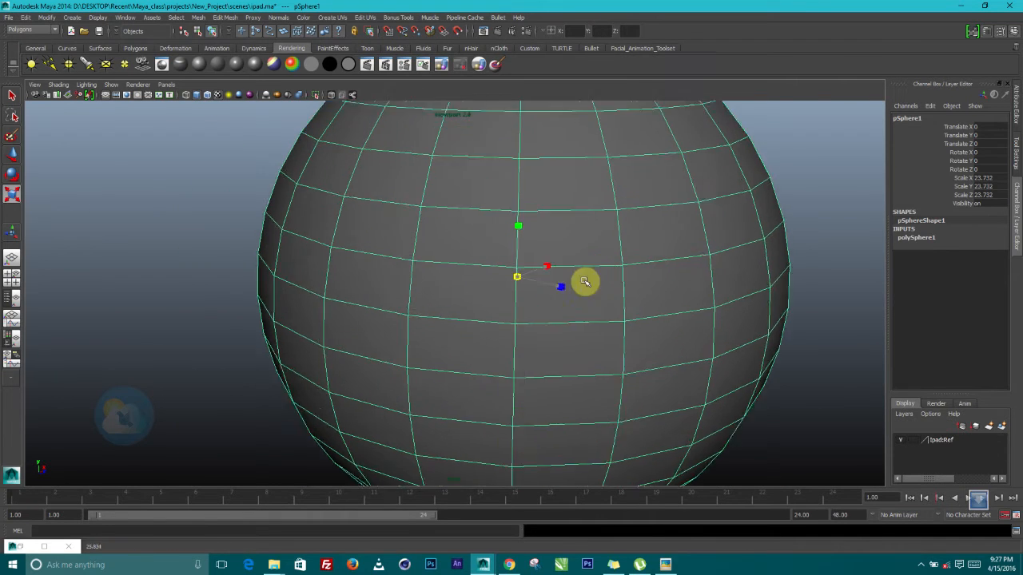
pyautogui.moveTo(584, 282); pyautogui.dragTo(653, 283)
pyautogui.scroll(-5, 652, 283)
pyautogui.keyDown('alt'); pyautogui.moveTo(637, 280); pyautogui.dragTo(603, 273, button='middle'); pyautogui.keyUp('alt')
pyautogui.moveTo(448, 277); pyautogui.dragTo(568, 290)
pyautogui.keyDown('alt'); pyautogui.moveTo(568, 290); pyautogui.dragTo(514, 194, button='middle'); pyautogui.keyUp('alt')
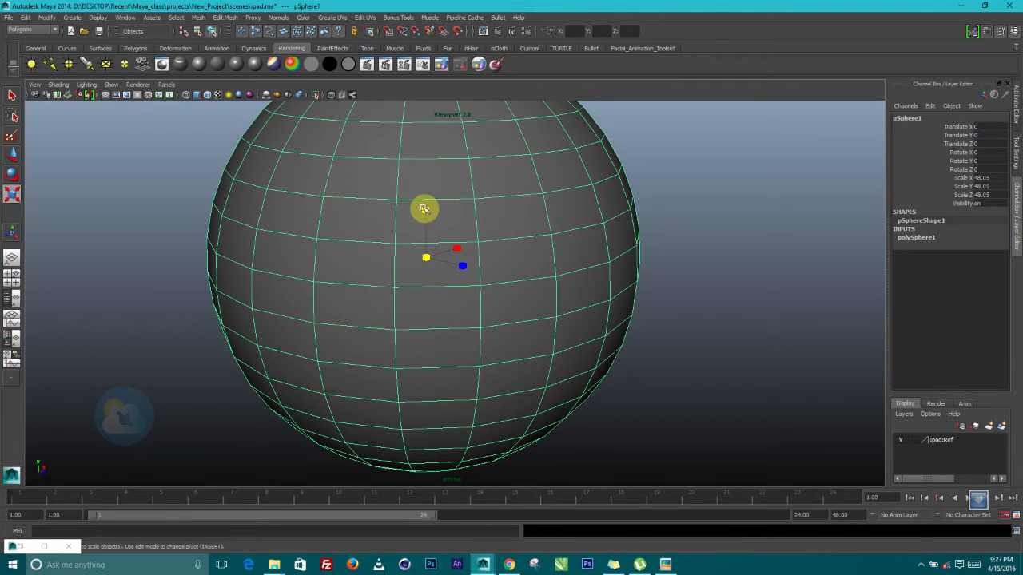
pyautogui.moveTo(424, 209); pyautogui.dragTo(424, 224)
# Soft-select the sphere's bottom pole vertex and push it up to flatten the base
pyautogui.keyDown('alt'); pyautogui.moveTo(482, 270); pyautogui.dragTo(520, 214, button='middle'); pyautogui.keyUp('alt')
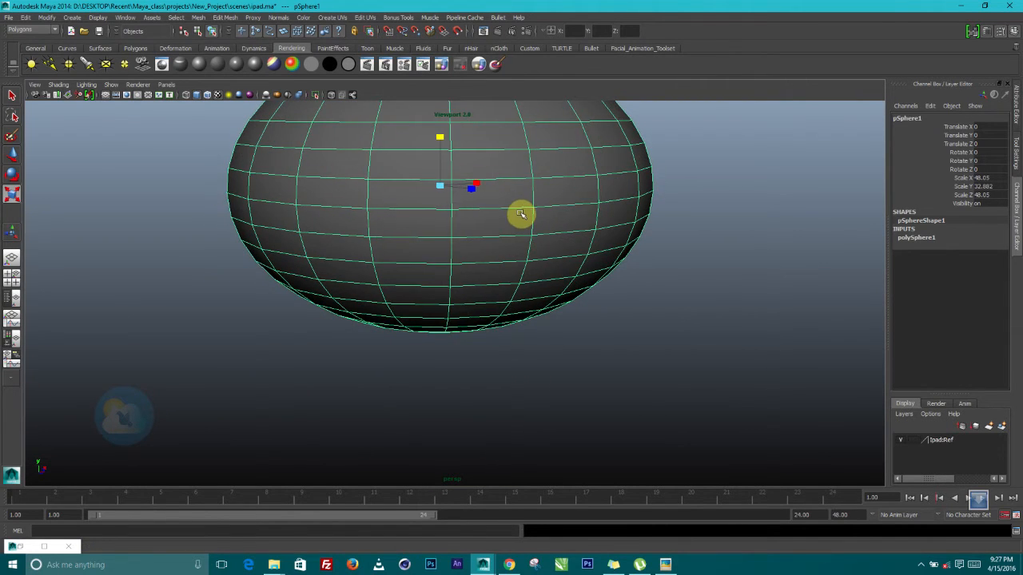
pyautogui.keyDown('alt'); pyautogui.moveTo(523, 245); pyautogui.dragTo(364, 245); pyautogui.keyUp('alt')
pyautogui.keyDown('alt'); pyautogui.moveTo(422, 304); pyautogui.dragTo(464, 260); pyautogui.keyUp('alt')
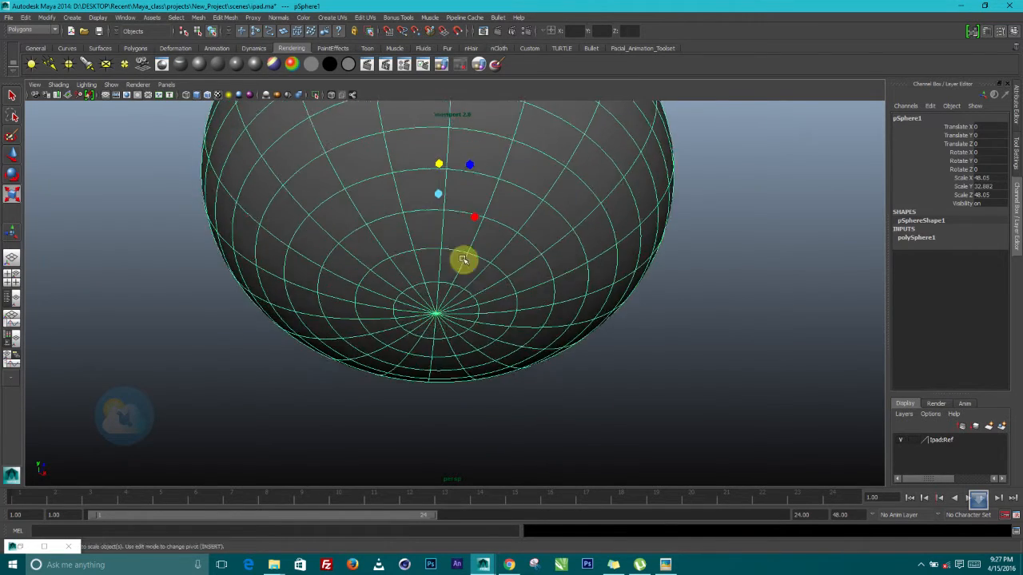
pyautogui.keyDown('alt'); pyautogui.moveTo(464, 260); pyautogui.dragTo(482, 359, button='right'); pyautogui.keyUp('alt')
pyautogui.keyDown('alt'); pyautogui.moveTo(481, 358); pyautogui.dragTo(432, 310); pyautogui.keyUp('alt')
pyautogui.moveTo(433, 309); pyautogui.dragTo(390, 313, button='right')
pyautogui.click(427, 314)
pyautogui.keyDown('alt'); pyautogui.moveTo(475, 331); pyautogui.dragTo(487, 370); pyautogui.keyUp('alt')
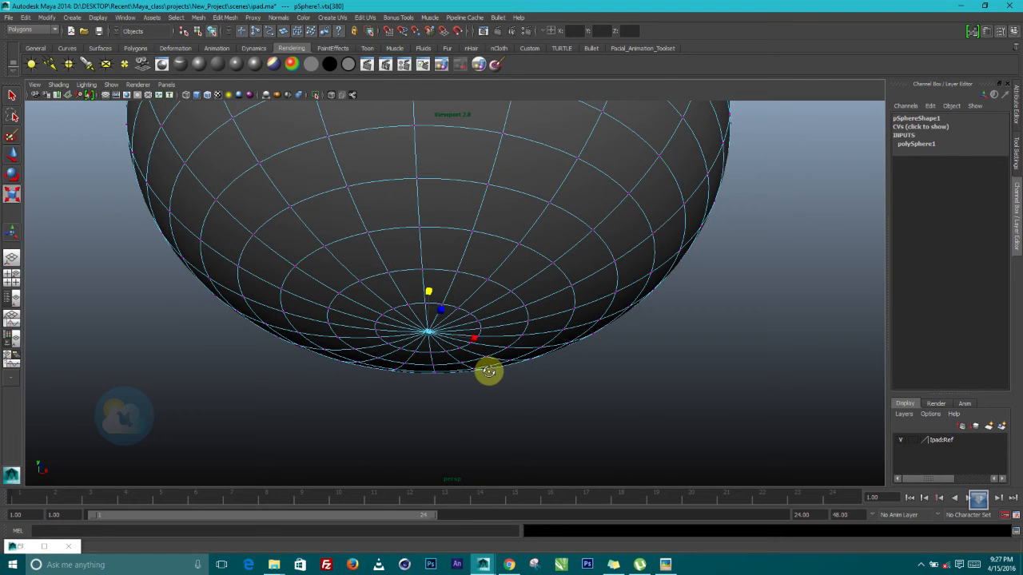
pyautogui.click(12, 156)
pyautogui.press('b')
pyautogui.scroll(-2, 471, 273)
pyautogui.keyDown('alt'); pyautogui.moveTo(507, 318); pyautogui.dragTo(497, 343); pyautogui.keyUp('alt')
pyautogui.moveTo(429, 292); pyautogui.dragTo(408, 259)
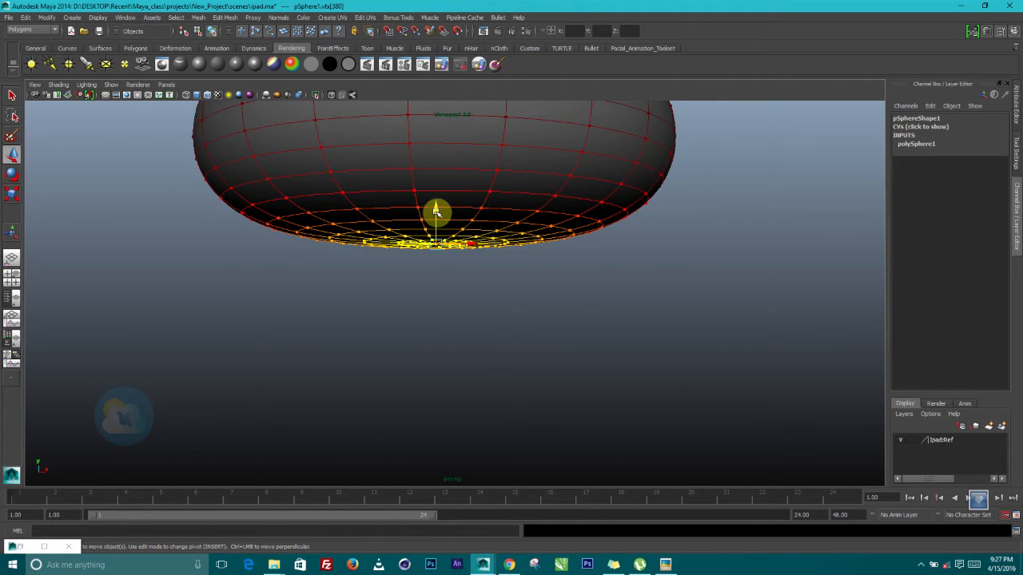
# Select the whole flattened sphere and raise it so the iPads sit inside it
pyautogui.keyDown('alt'); pyautogui.moveTo(447, 229); pyautogui.dragTo(488, 253); pyautogui.keyUp('alt')
pyautogui.scroll(-3, 488, 253)
pyautogui.keyDown('alt'); pyautogui.moveTo(488, 253); pyautogui.dragTo(514, 372, button='middle'); pyautogui.keyUp('alt')
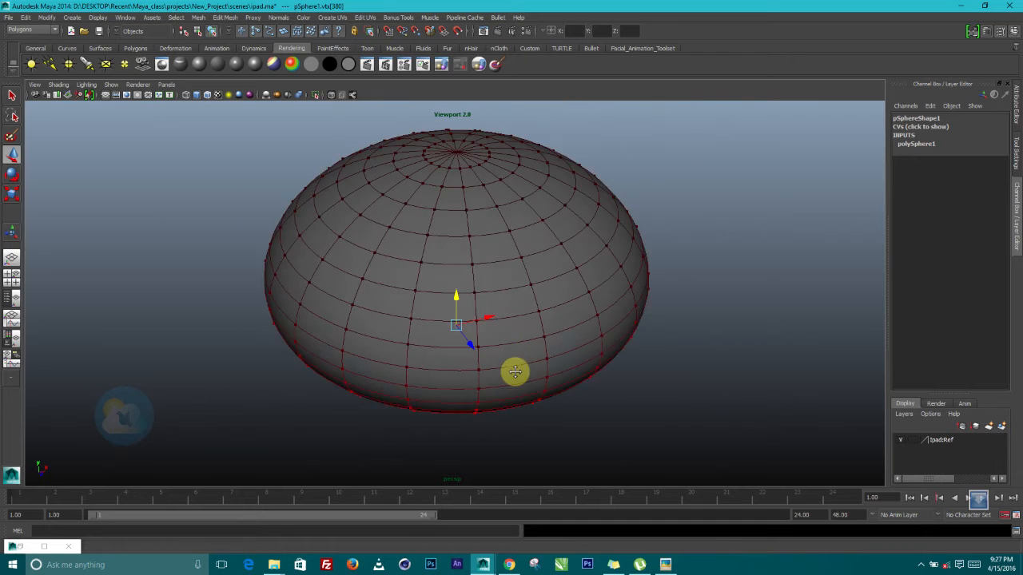
pyautogui.keyDown('alt'); pyautogui.moveTo(514, 372); pyautogui.dragTo(509, 303); pyautogui.keyUp('alt')
pyautogui.keyDown('alt'); pyautogui.moveTo(509, 304); pyautogui.dragTo(548, 326, button='right'); pyautogui.keyUp('alt')
pyautogui.moveTo(520, 255); pyautogui.dragTo(564, 241, button='right')
pyautogui.click(526, 279)
pyautogui.keyDown('alt'); pyautogui.moveTo(484, 274); pyautogui.dragTo(507, 324, button='right'); pyautogui.keyUp('alt')
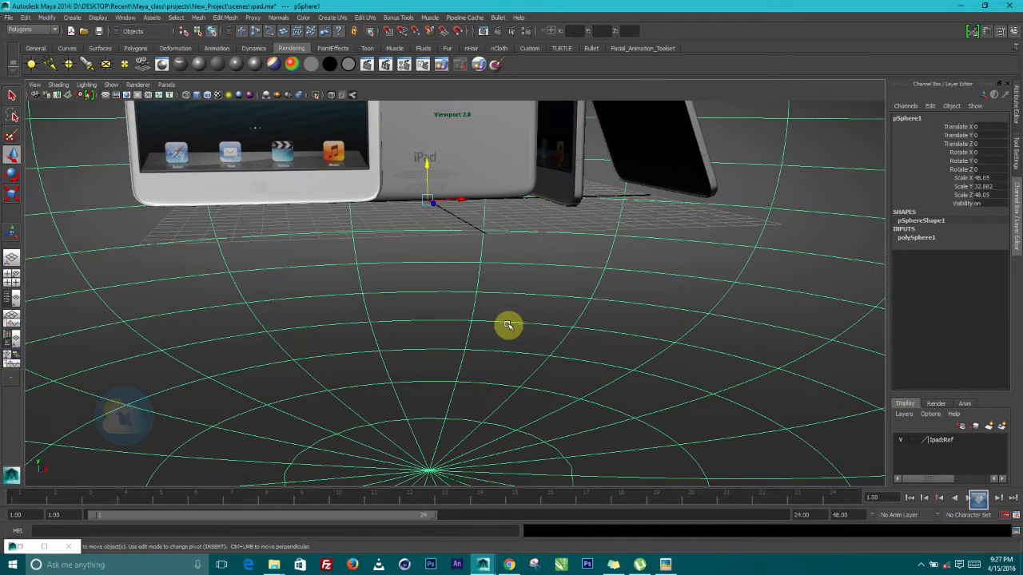
pyautogui.moveTo(513, 253)
pyautogui.keyDown('alt'); pyautogui.mouseDown(button='right')
pyautogui.moveTo(495, 247)
pyautogui.moveTo(504, 256)
pyautogui.mouseUp(button='right'); pyautogui.keyUp('alt')
pyautogui.press('f')
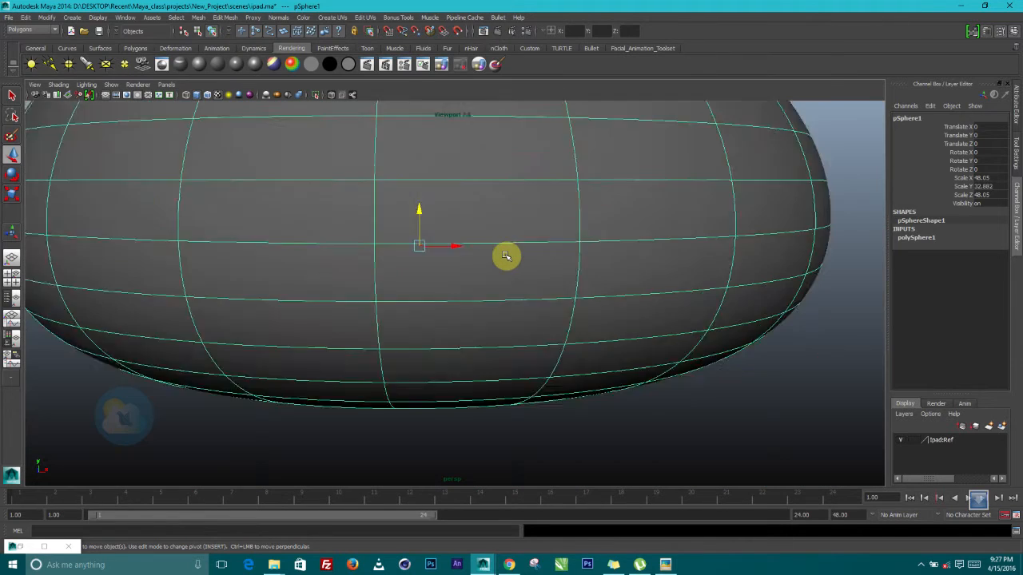
pyautogui.moveTo(432, 231); pyautogui.dragTo(446, 177)
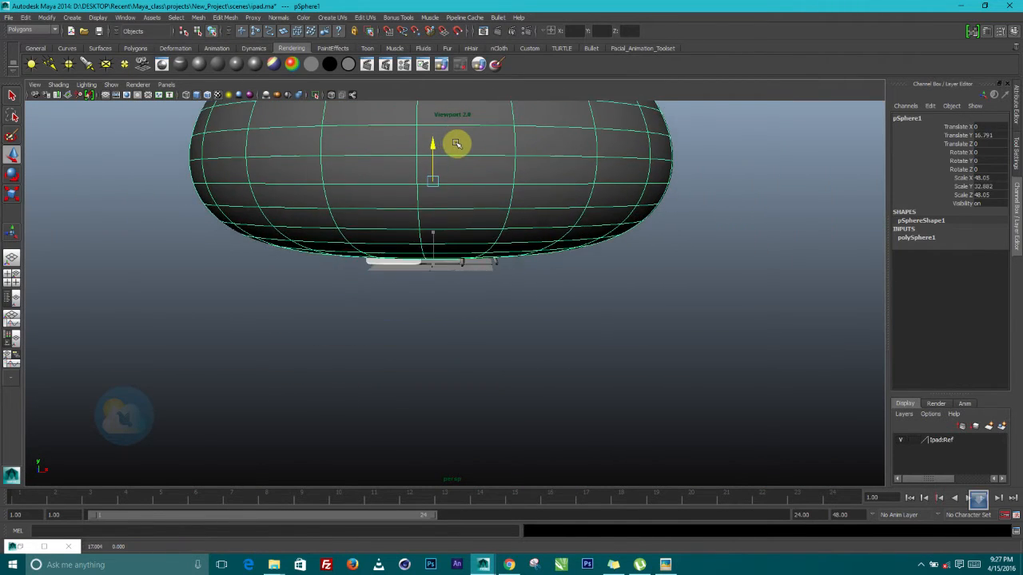
pyautogui.keyDown('alt'); pyautogui.moveTo(441, 196); pyautogui.dragTo(511, 284, button='right'); pyautogui.keyUp('alt')
pyautogui.keyDown('alt'); pyautogui.moveTo(512, 284); pyautogui.dragTo(589, 233); pyautogui.keyUp('alt')
pyautogui.press('f')
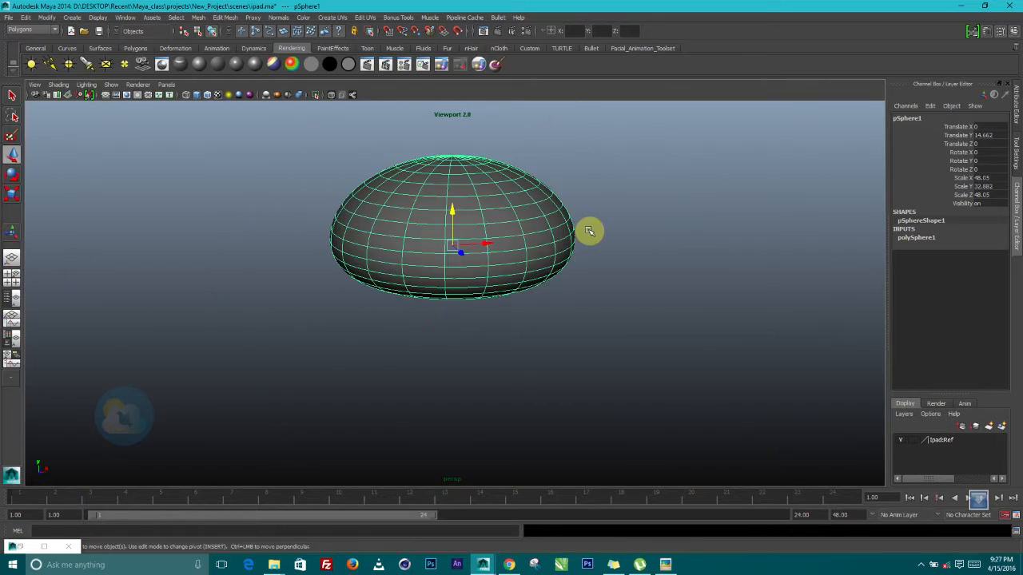
# Scale the flattened sphere to about 145 units and raise it to roughly Y 48
pyautogui.click(12, 194)
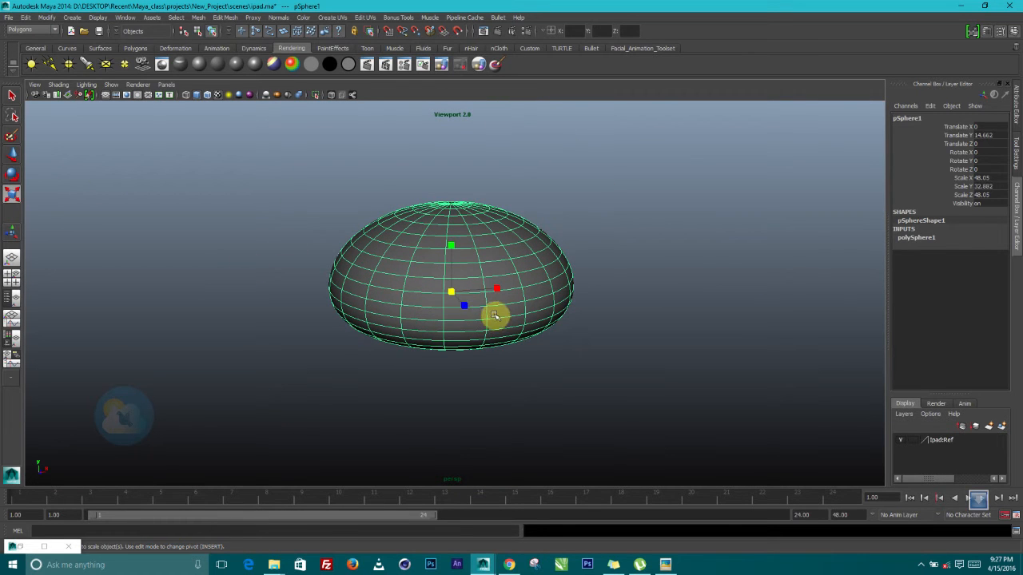
pyautogui.moveTo(452, 293); pyautogui.dragTo(492, 323)
pyautogui.press('w')
pyautogui.moveTo(451, 257); pyautogui.dragTo(471, 205)
pyautogui.scroll(10, 472, 278)
pyautogui.keyDown('alt'); pyautogui.moveTo(473, 276); pyautogui.dragTo(469, 322); pyautogui.keyUp('alt')
pyautogui.scroll(-3, 462, 328)
pyautogui.scroll(6, 575, 395)
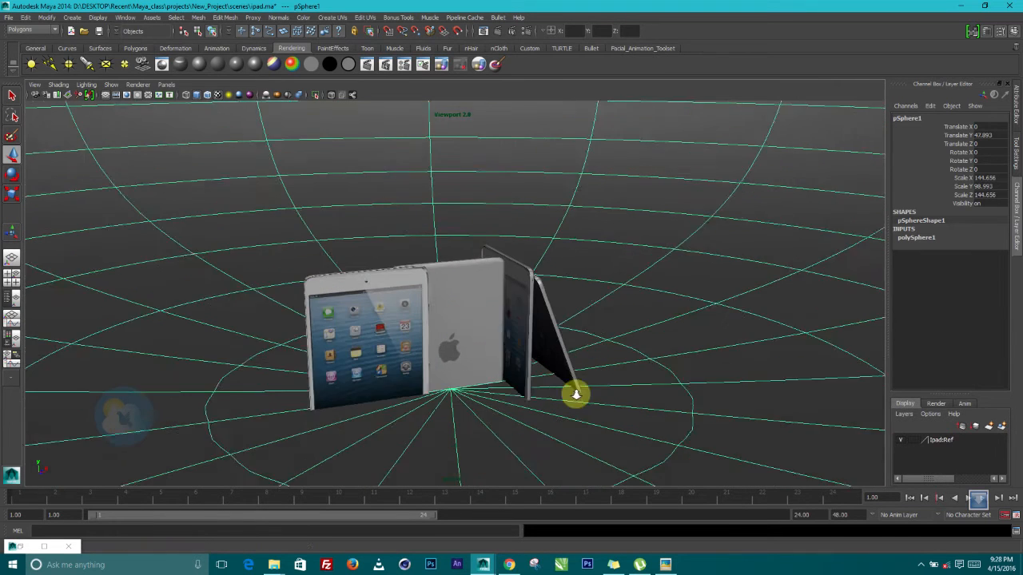
pyautogui.moveTo(302, 363); pyautogui.dragTo(302, 361)
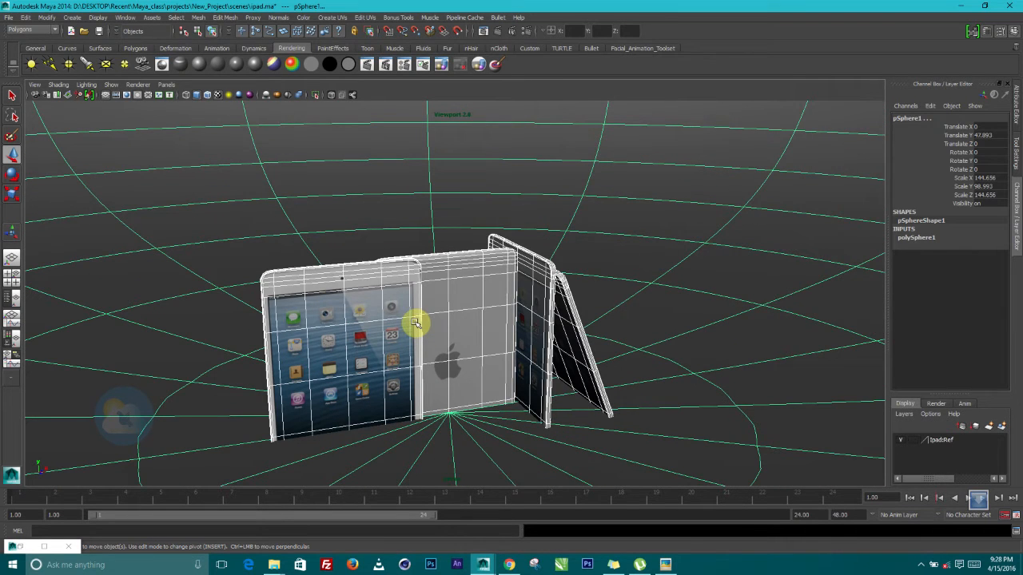
# Raise the selected iPads and slide the tilted iPad slightly right against the upright one
pyautogui.keyDown('shift'); pyautogui.click(353, 195); pyautogui.keyUp('shift')
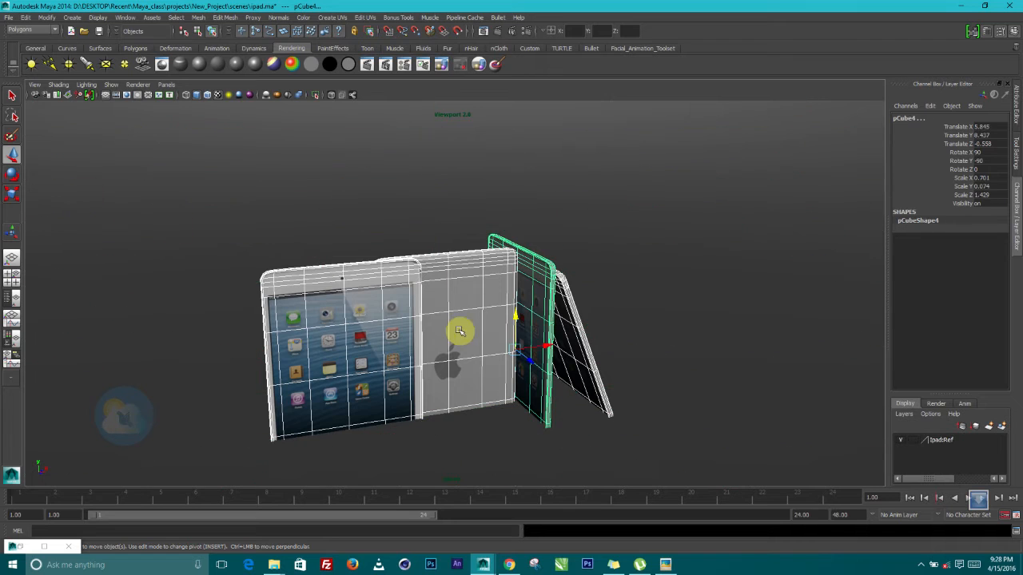
pyautogui.moveTo(516, 316); pyautogui.dragTo(567, 364)
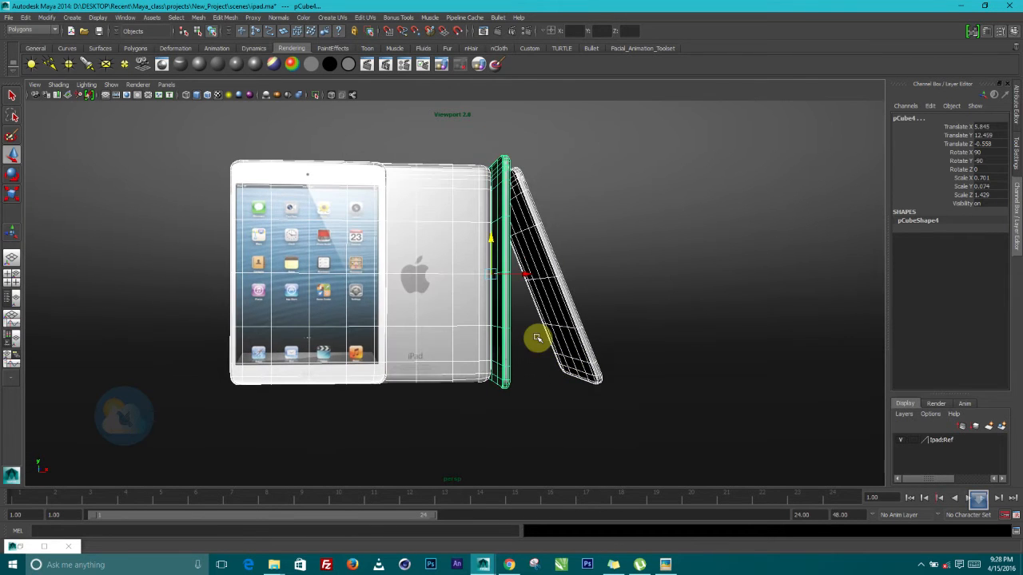
pyautogui.click(502, 292)
pyautogui.click(545, 244)
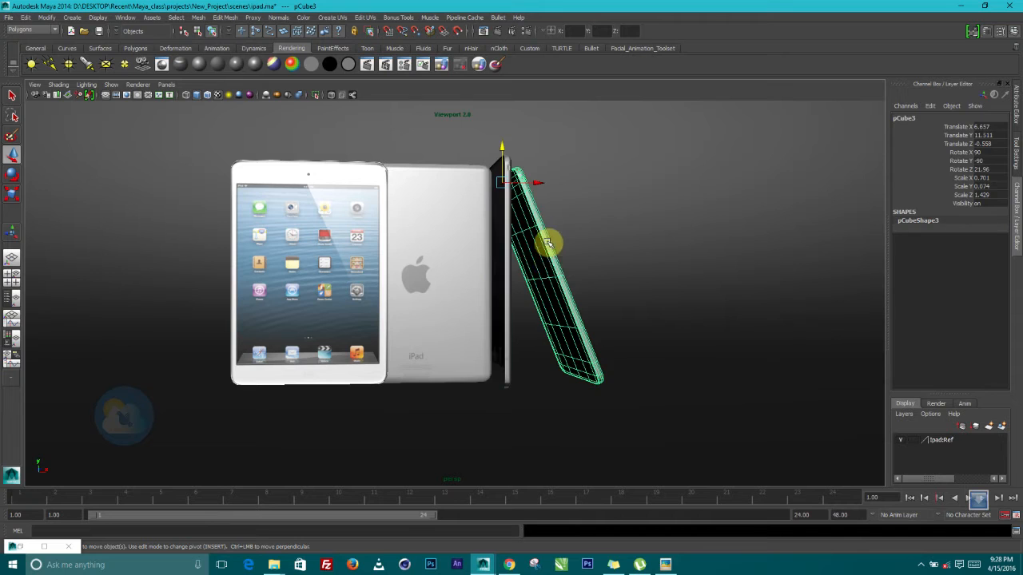
pyautogui.moveTo(537, 185); pyautogui.dragTo(544, 186)
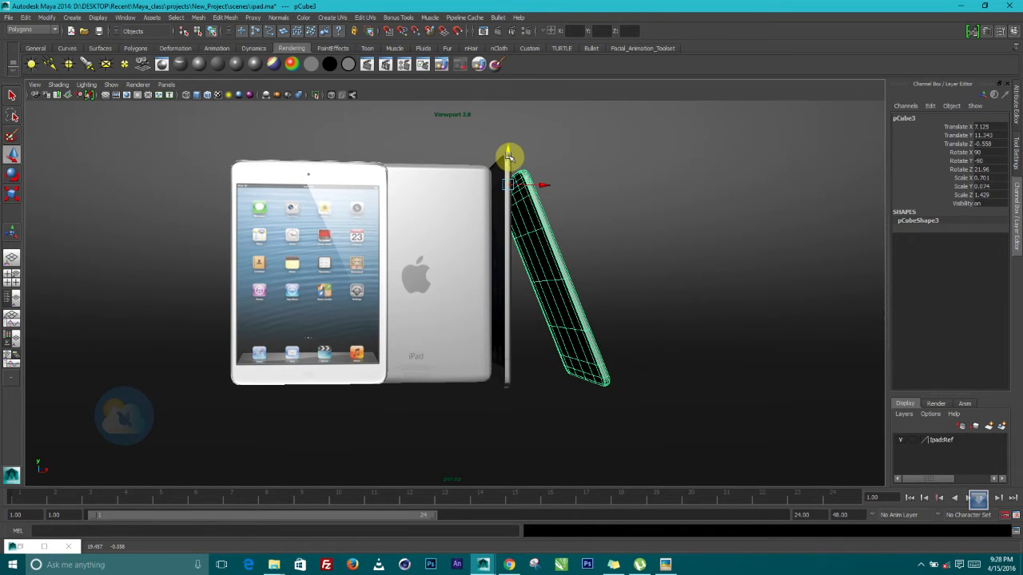
# Orbit around the iPad copies and select the large backdrop sphere
pyautogui.keyDown('alt'); pyautogui.moveTo(475, 229); pyautogui.dragTo(468, 231); pyautogui.keyUp('alt')
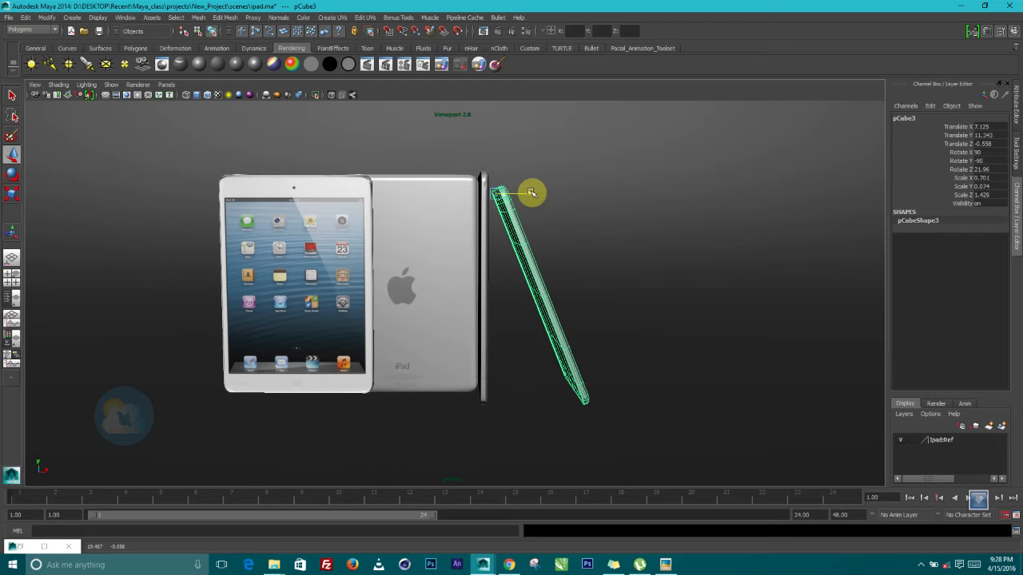
pyautogui.keyDown('alt'); pyautogui.moveTo(491, 287); pyautogui.dragTo(550, 301); pyautogui.keyUp('alt')
pyautogui.click(834, 330)
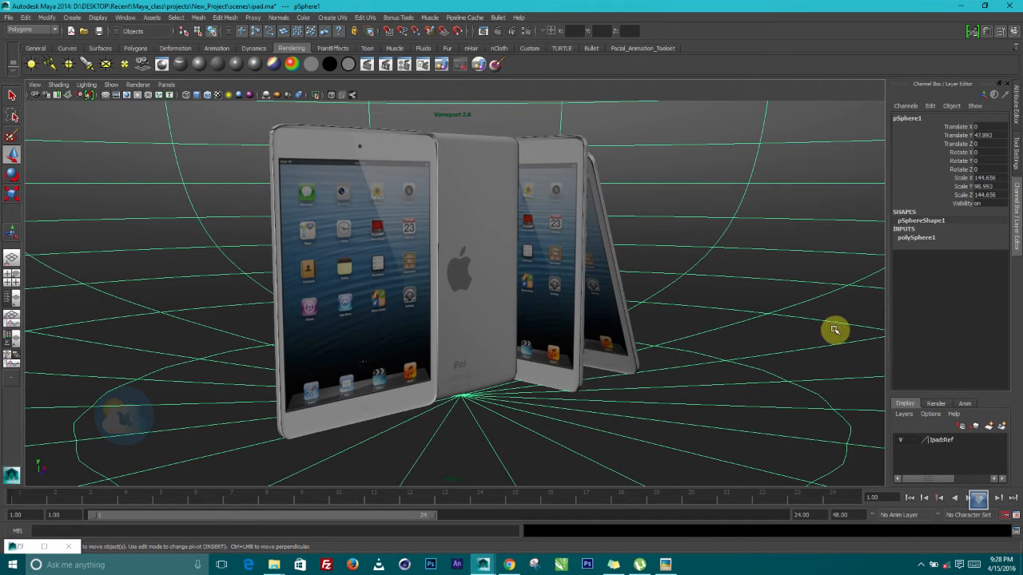
# Put the backdrop sphere on a new display layer, layer1, and toggle its visibility
pyautogui.click(546, 247)
pyautogui.scroll(-5, 584, 273)
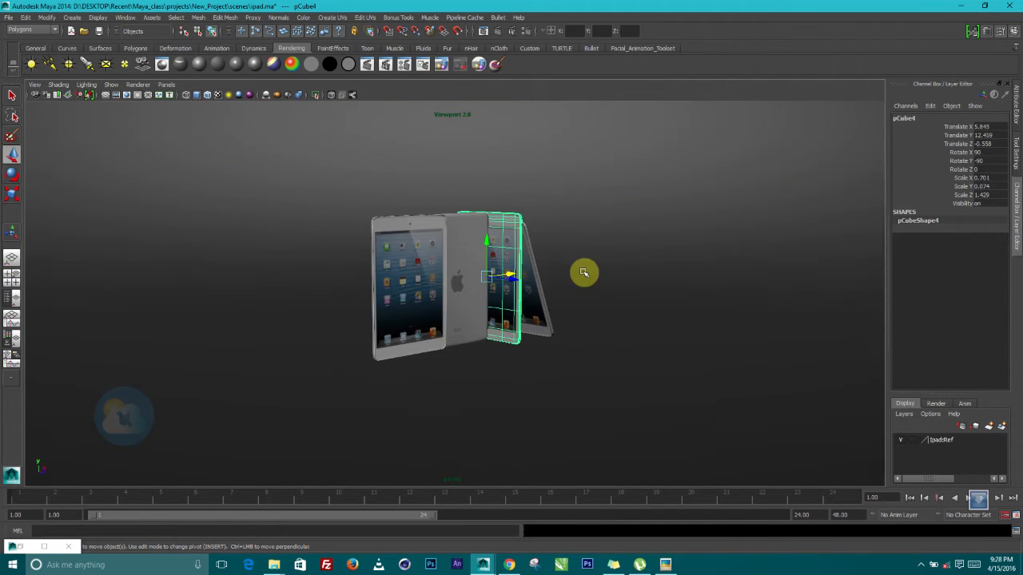
pyautogui.scroll(-8, 582, 278)
pyautogui.click(299, 388)
pyautogui.keyDown('alt'); pyautogui.moveTo(492, 220); pyautogui.dragTo(634, 417, button='right'); pyautogui.keyUp('alt')
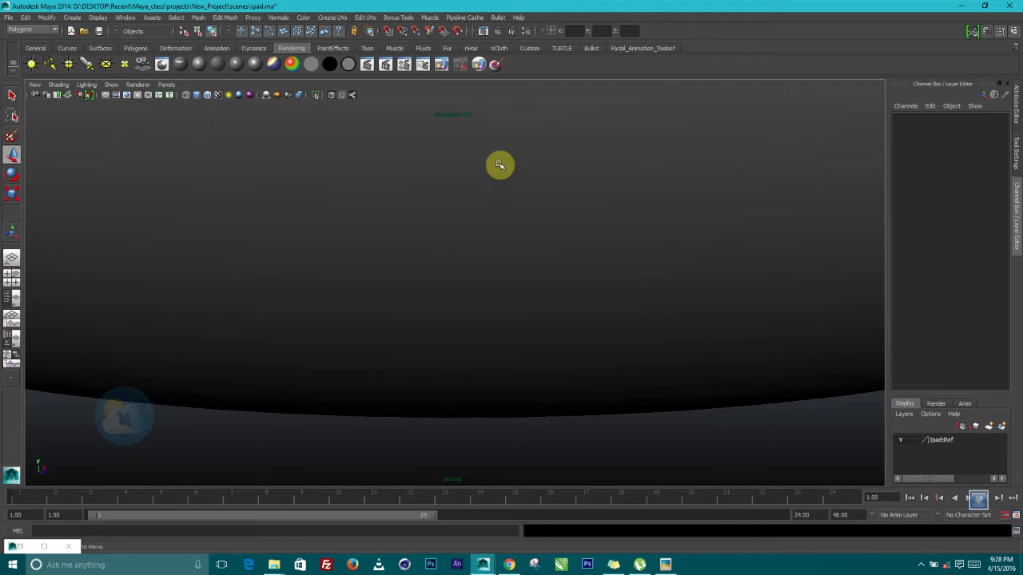
pyautogui.keyDown('alt'); pyautogui.moveTo(500, 164); pyautogui.dragTo(594, 340, button='right'); pyautogui.keyUp('alt')
pyautogui.keyDown('alt'); pyautogui.moveTo(557, 247); pyautogui.dragTo(552, 311, button='middle'); pyautogui.keyUp('alt')
pyautogui.keyDown('alt'); pyautogui.moveTo(553, 311); pyautogui.dragTo(552, 402, button='right'); pyautogui.keyUp('alt')
pyautogui.keyDown('alt'); pyautogui.moveTo(552, 402); pyautogui.dragTo(490, 380); pyautogui.keyUp('alt')
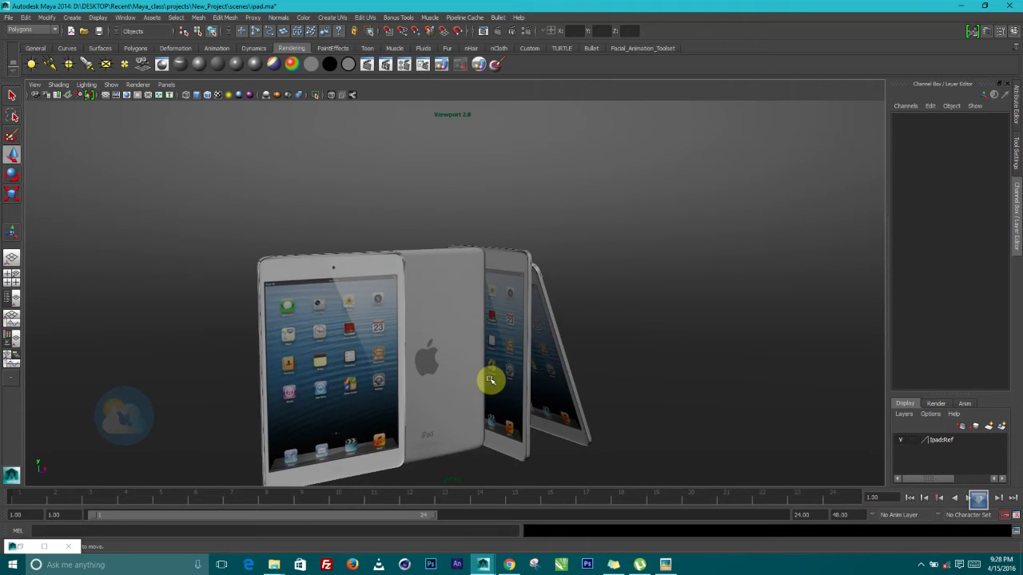
pyautogui.keyDown('alt'); pyautogui.moveTo(491, 381); pyautogui.dragTo(547, 334, button='middle'); pyautogui.keyUp('alt')
pyautogui.keyDown('alt'); pyautogui.moveTo(567, 272); pyautogui.dragTo(584, 304, button='right'); pyautogui.keyUp('alt')
pyautogui.scroll(-8, 586, 305)
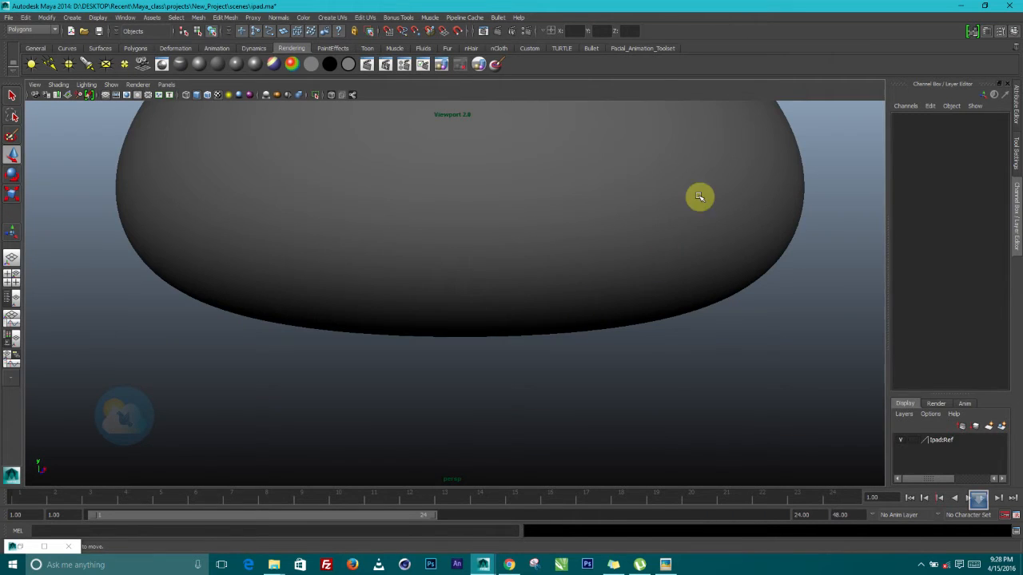
pyautogui.click(699, 196)
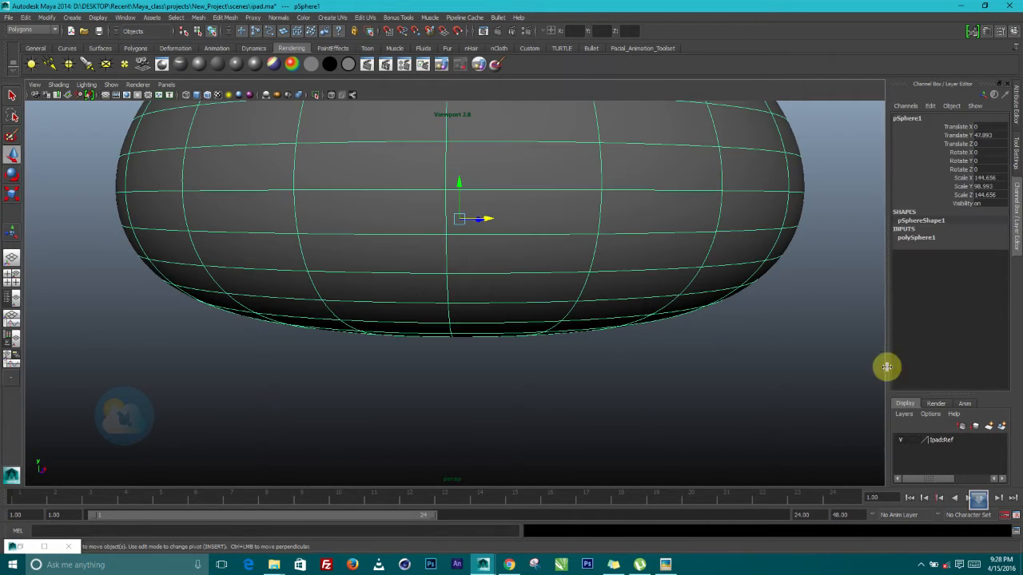
pyautogui.click(908, 416)
pyautogui.click(914, 433)
pyautogui.click(900, 441)
pyautogui.click(899, 441)
# Run a mental ray test render of the current frame, then close the Render View
pyautogui.keyDown('alt'); pyautogui.moveTo(488, 290); pyautogui.dragTo(488, 111, button='right'); pyautogui.keyUp('alt')
pyautogui.click(500, 33)
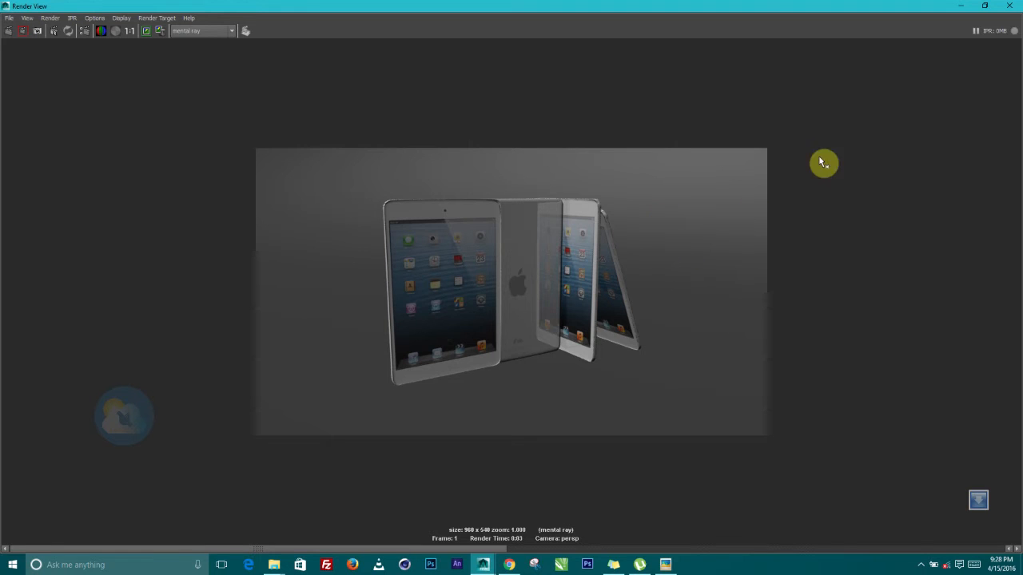
pyautogui.click(1013, 5)
pyautogui.scroll(-8, 470, 318)
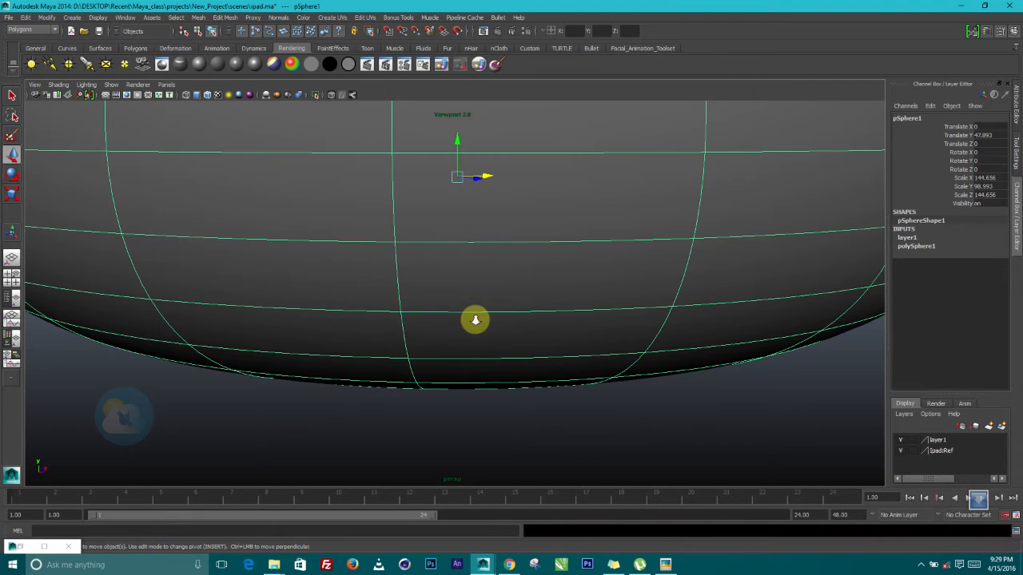
# Open the Render Settings window through Window > Rendering Editors
pyautogui.scroll(-3, 637, 286)
pyautogui.keyDown('alt'); pyautogui.moveTo(559, 244); pyautogui.dragTo(582, 280, button='right'); pyautogui.keyUp('alt')
pyautogui.keyDown('alt'); pyautogui.moveTo(590, 250); pyautogui.dragTo(593, 260, button='middle'); pyautogui.keyUp('alt')
pyautogui.scroll(-3, 592, 261)
pyautogui.click(521, 31)
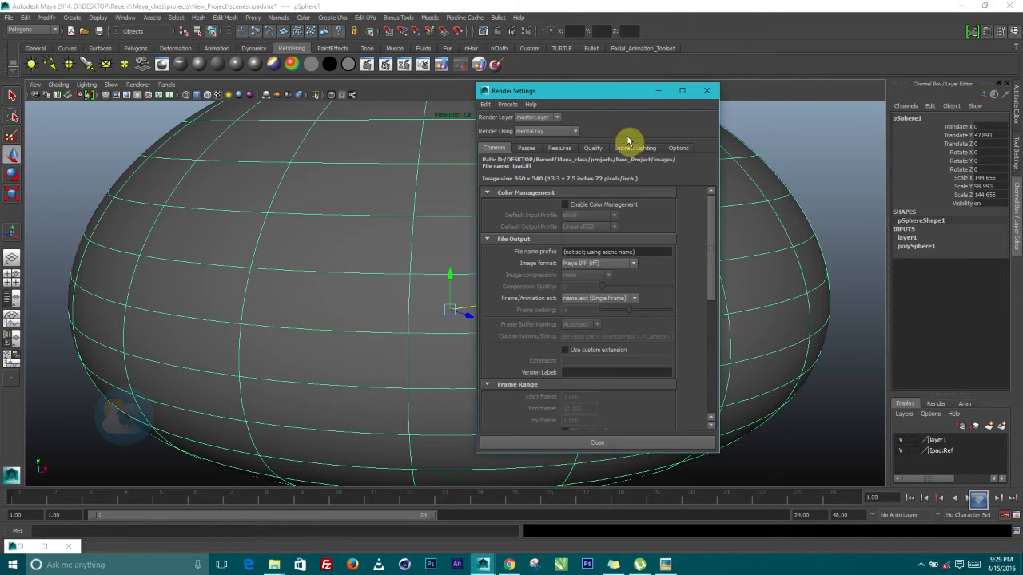
pyautogui.moveTo(577, 102); pyautogui.dragTo(542, 97)
pyautogui.click(671, 86)
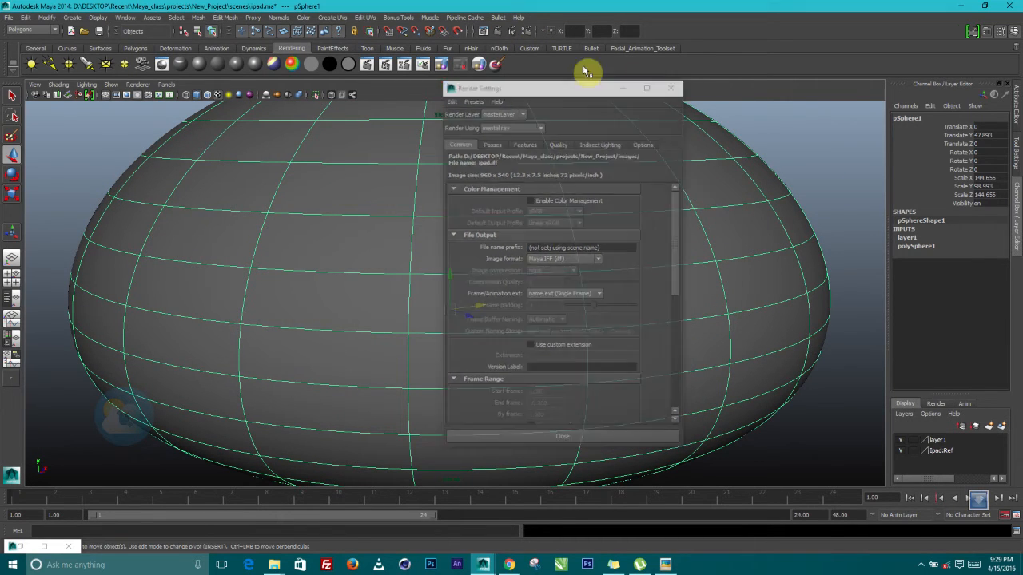
pyautogui.click(125, 17)
pyautogui.moveTo(151, 44)
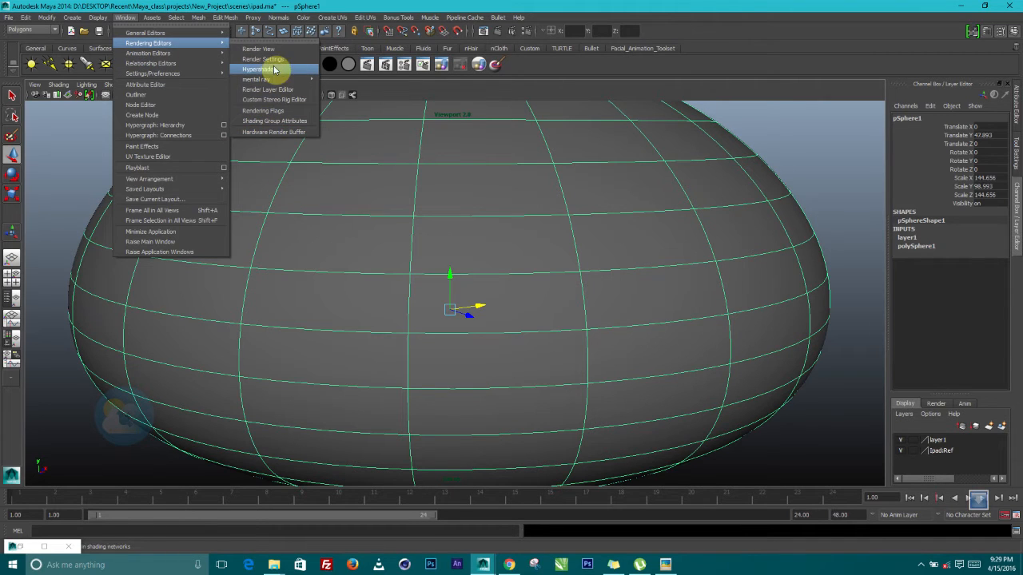
pyautogui.click(268, 60)
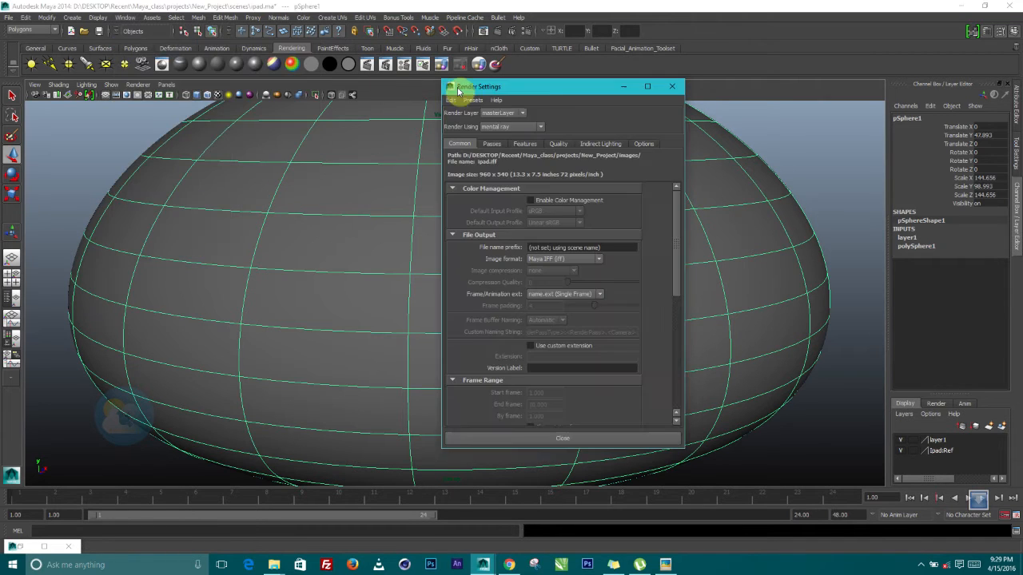
# Keep mental ray and create Image Based Lighting from the Indirect Lighting settings
pyautogui.click(505, 129)
pyautogui.click(530, 165)
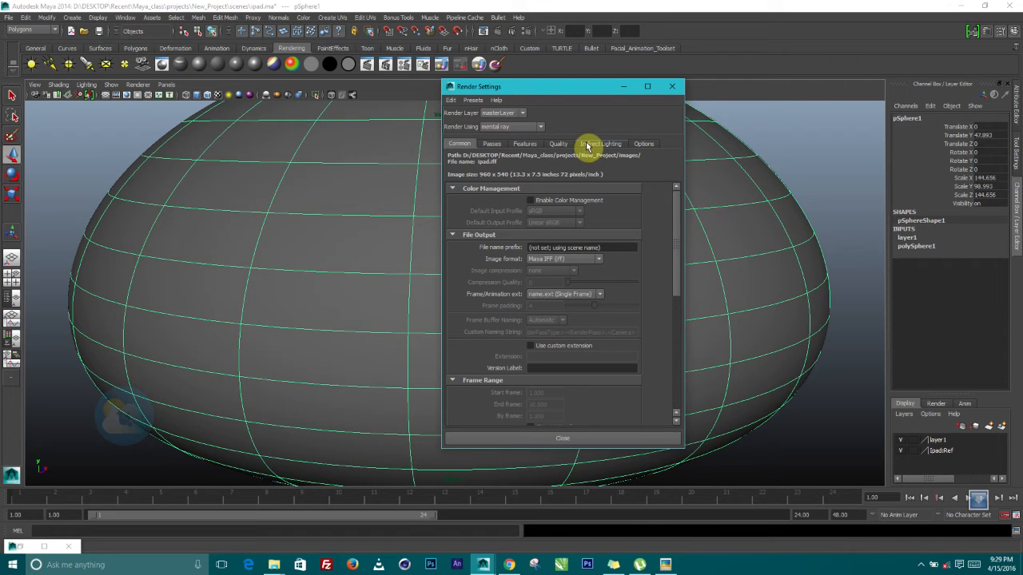
pyautogui.click(588, 144)
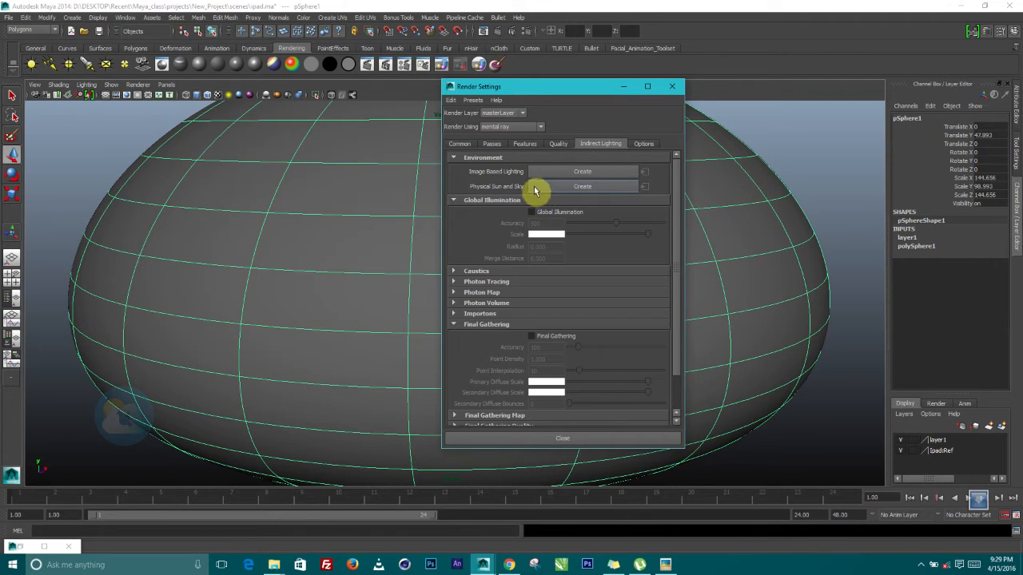
pyautogui.click(549, 177)
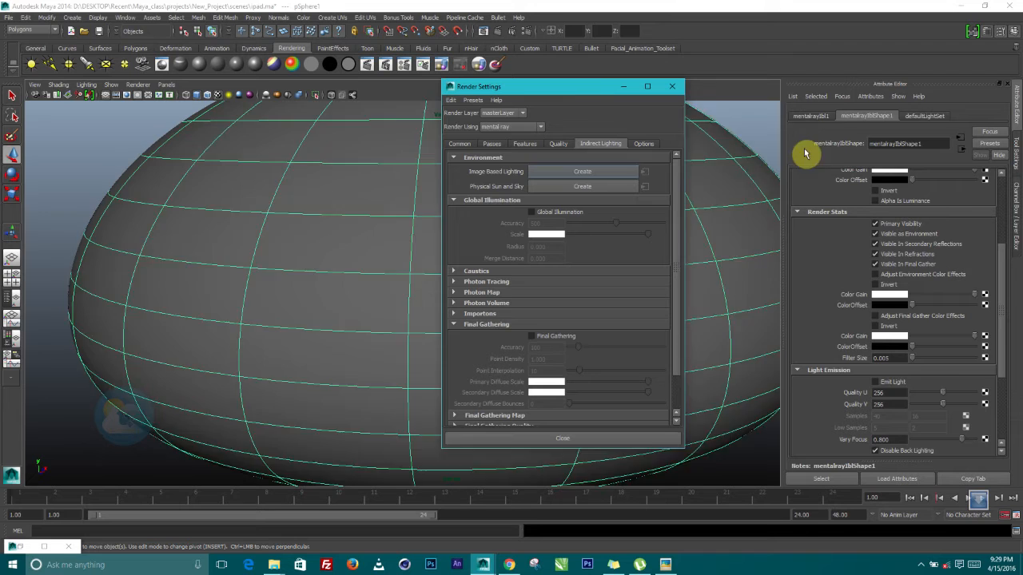
pyautogui.click(672, 89)
pyautogui.scroll(-10, 592, 223)
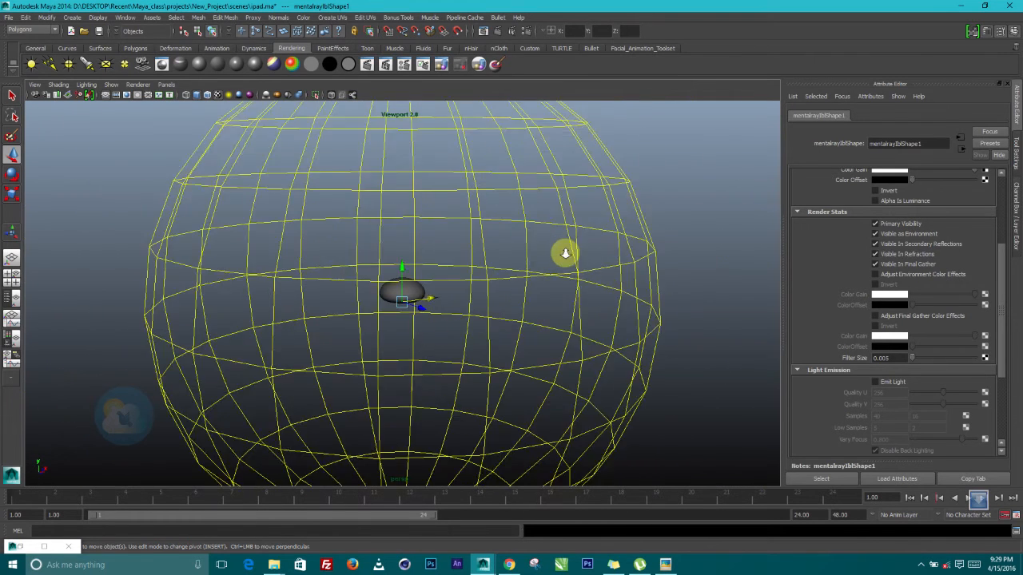
pyautogui.scroll(-5, 565, 254)
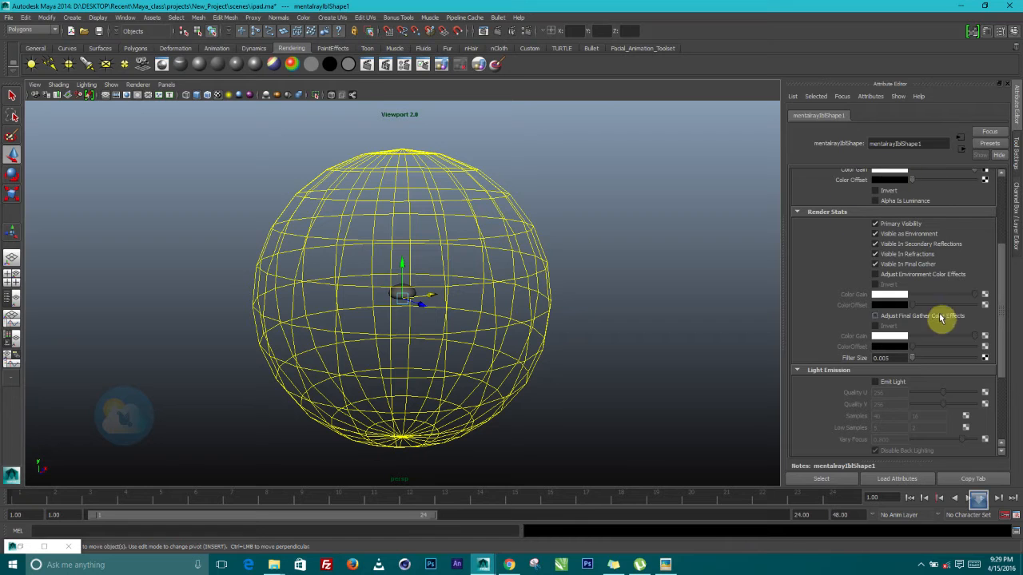
pyautogui.scroll(5, 954, 198)
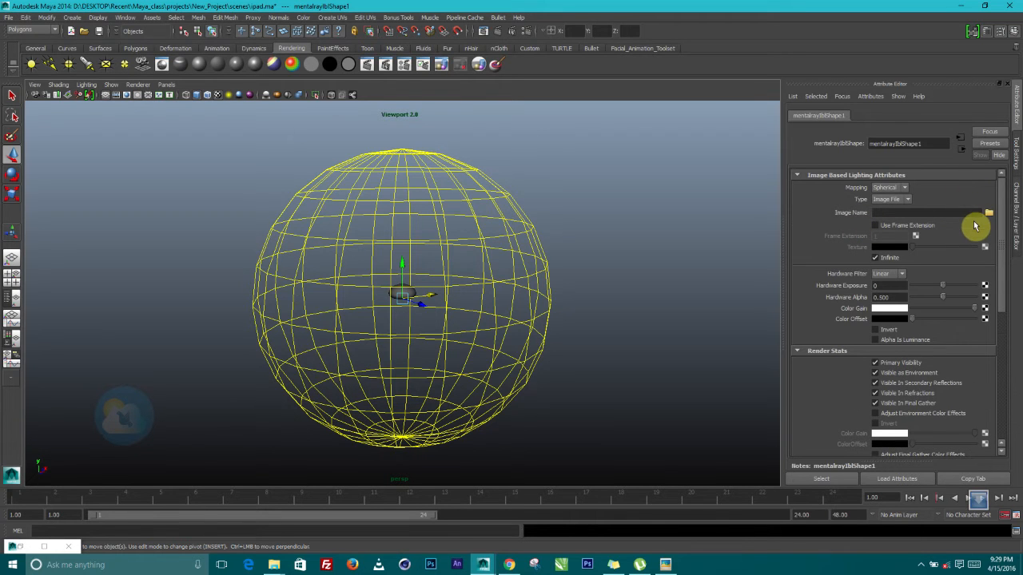
# Browse sourceimages for the lighting's image, stepping through files to select multi-area-light.hdr
pyautogui.click(989, 213)
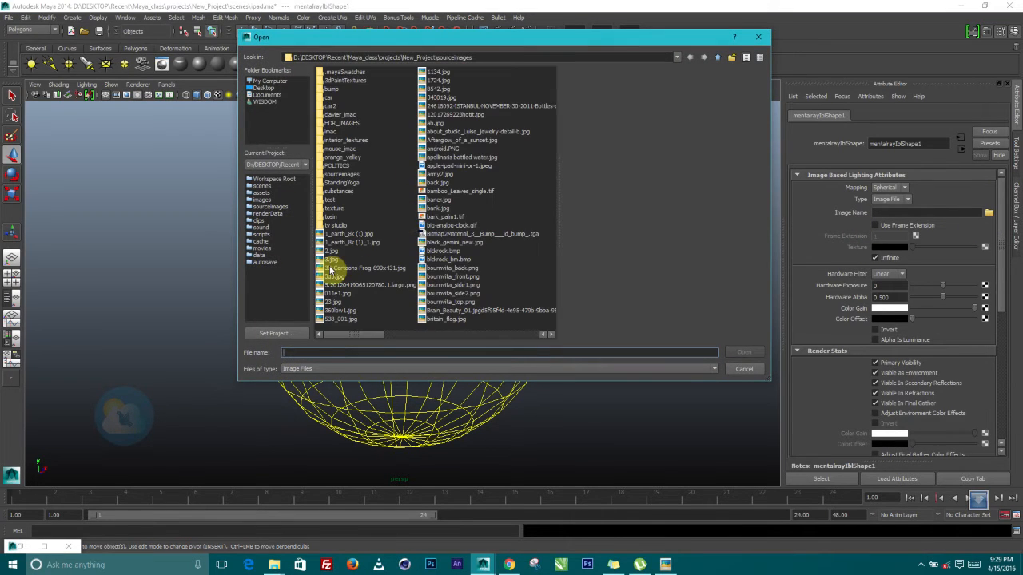
pyautogui.click(330, 268)
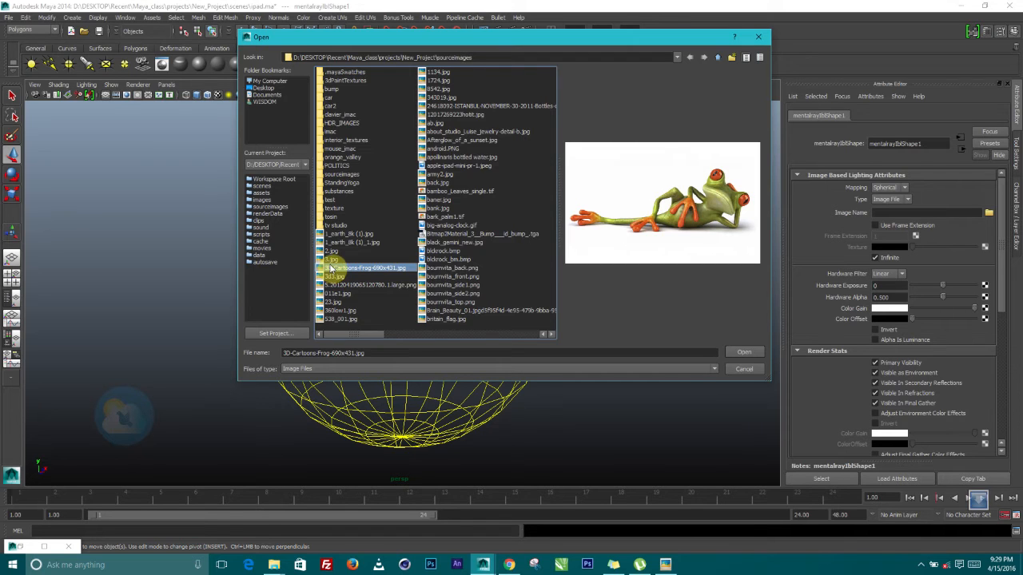
pyautogui.press('h')
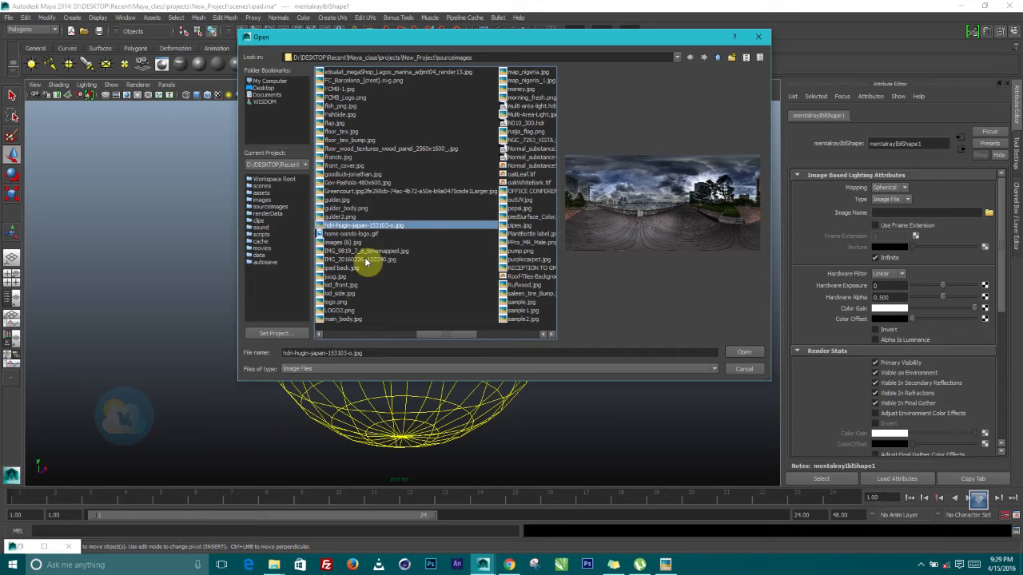
pyautogui.click(352, 179)
pyautogui.press('m')
pyautogui.press('m')
pyautogui.press('m')
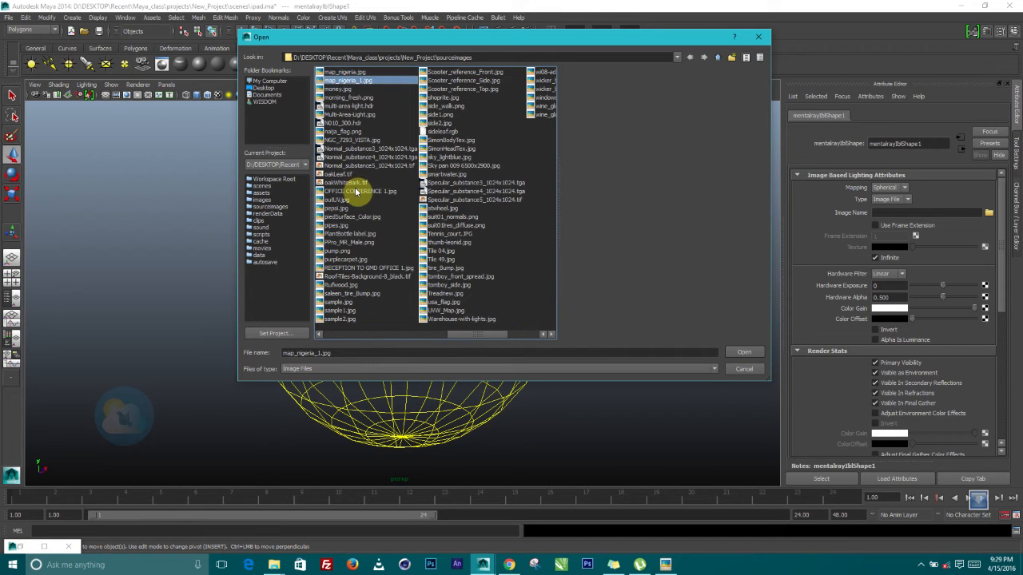
pyautogui.press('m')
pyautogui.press('m')
pyautogui.press('m')
pyautogui.press('m')
pyautogui.press('m')
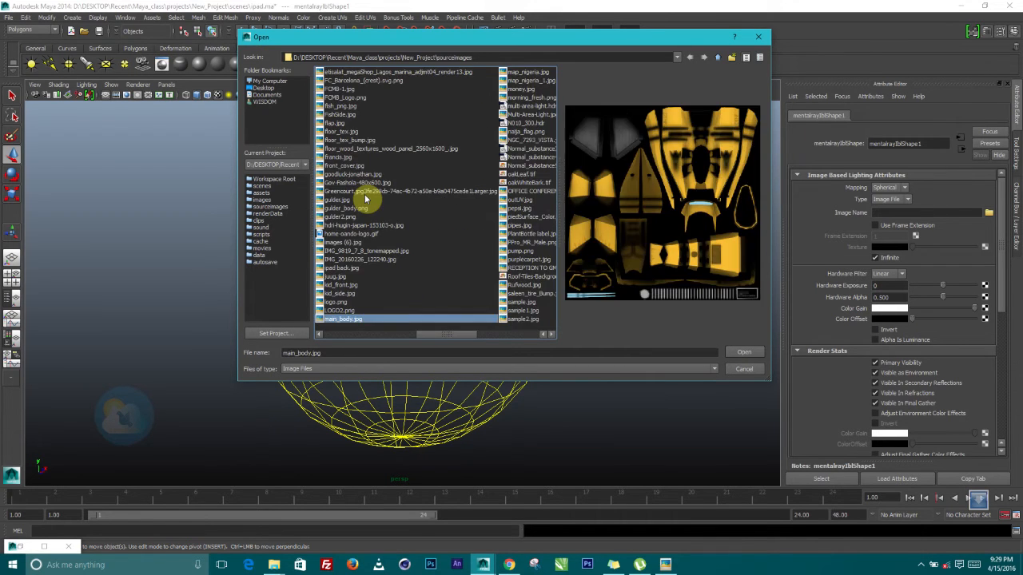
pyautogui.press('m')
pyautogui.press('m')
pyautogui.press('m')
pyautogui.press('m')
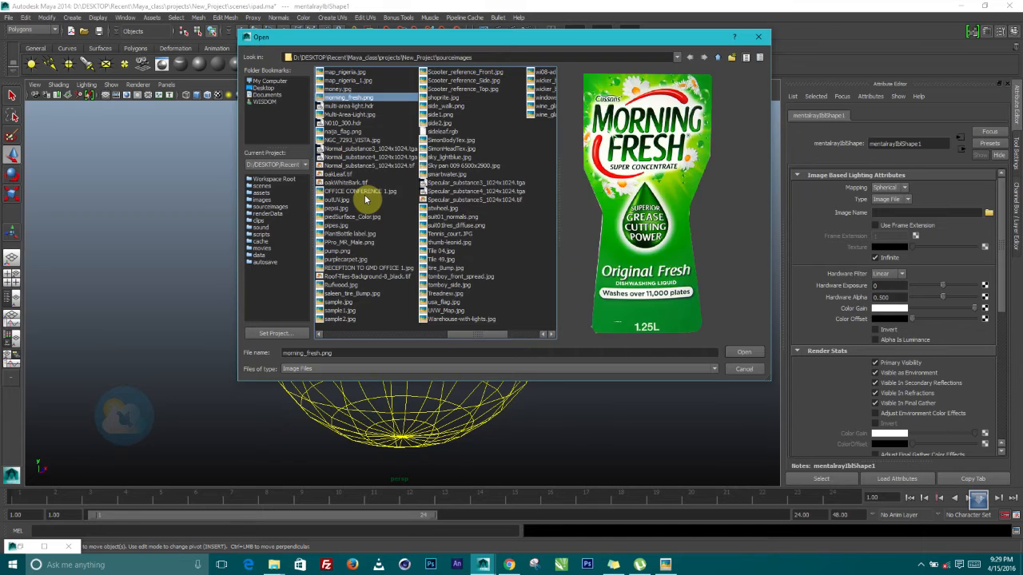
pyautogui.press('m')
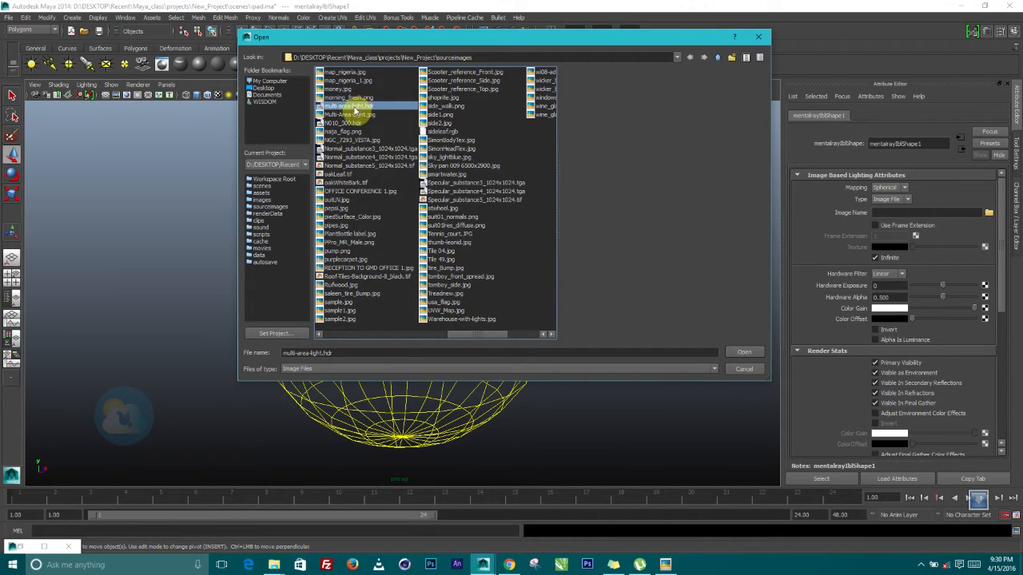
# Load multi-area-light.hdr as the IBL image and deselect to see the reflective sphere
pyautogui.doubleClick(354, 110)
pyautogui.click(475, 350)
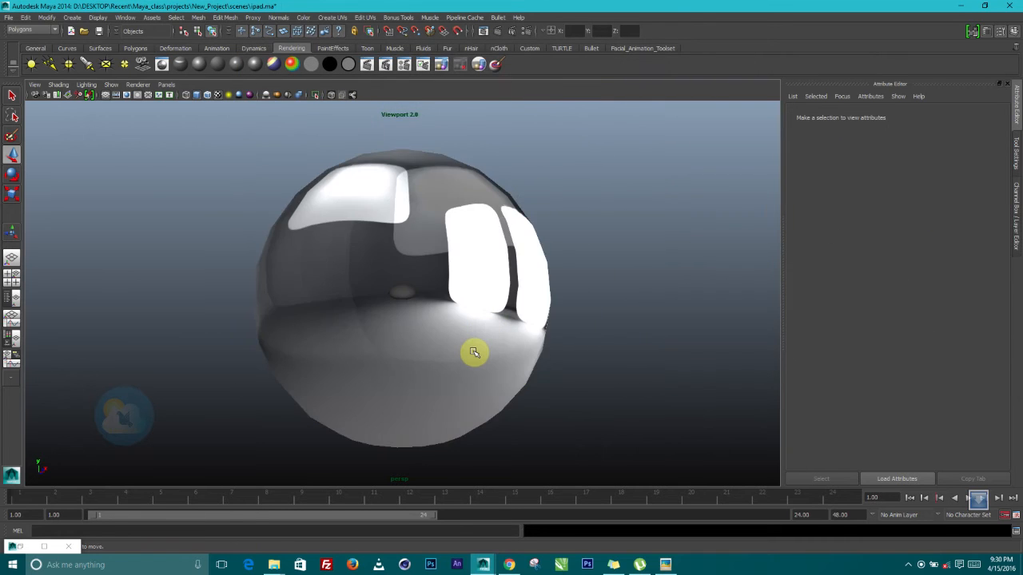
# Inspect the IBL sphere's HDR reflections from several angles and select the sphere
pyautogui.scroll(8, 475, 350)
pyautogui.scroll(-4, 475, 350)
pyautogui.scroll(-4, 475, 350)
pyautogui.keyDown('alt'); pyautogui.moveTo(468, 337); pyautogui.dragTo(379, 157); pyautogui.keyUp('alt')
pyautogui.keyDown('alt'); pyautogui.moveTo(496, 326); pyautogui.dragTo(440, 317); pyautogui.keyUp('alt')
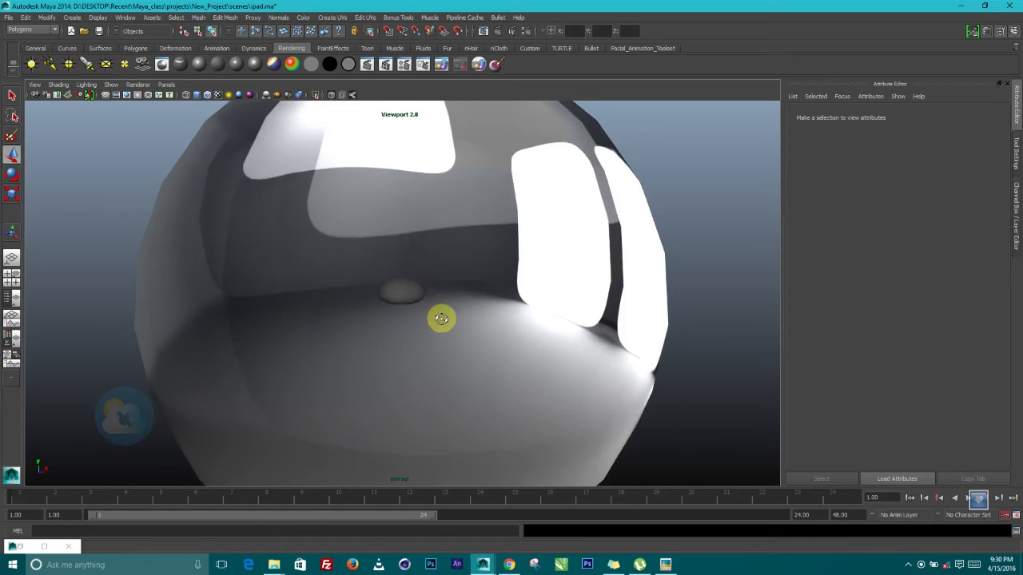
pyautogui.scroll(4, 482, 357)
pyautogui.keyDown('alt'); pyautogui.moveTo(482, 356); pyautogui.dragTo(465, 324); pyautogui.keyUp('alt')
pyautogui.scroll(-4, 465, 324)
pyautogui.scroll(-5, 465, 324)
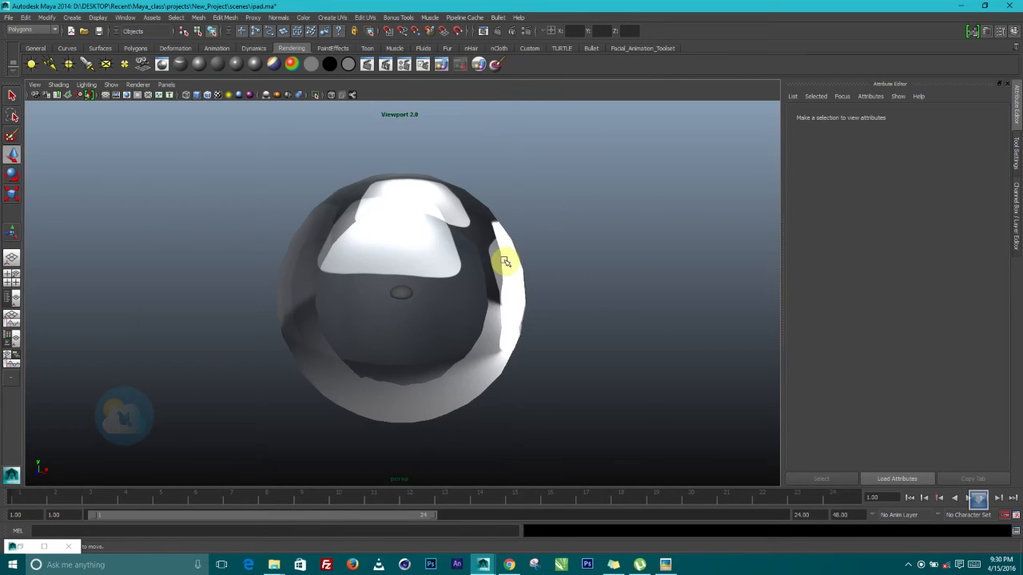
pyautogui.click(457, 347)
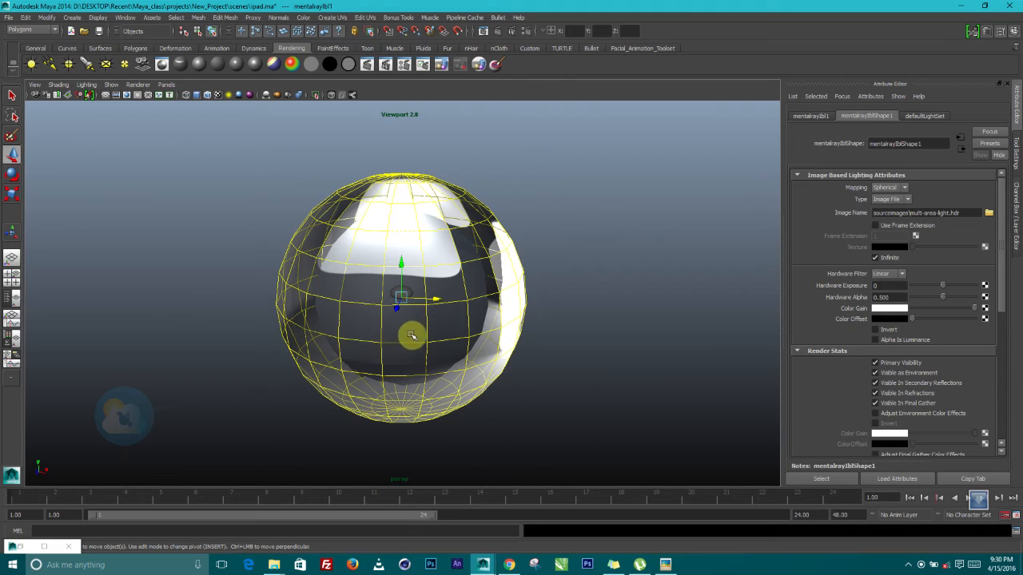
pyautogui.scroll(4, 411, 336)
pyautogui.moveTo(413, 340)
pyautogui.keyDown('alt'); pyautogui.mouseDown()
pyautogui.moveTo(434, 338)
pyautogui.moveTo(425, 335)
pyautogui.mouseUp(); pyautogui.keyUp('alt')
pyautogui.scroll(2, 479, 226)
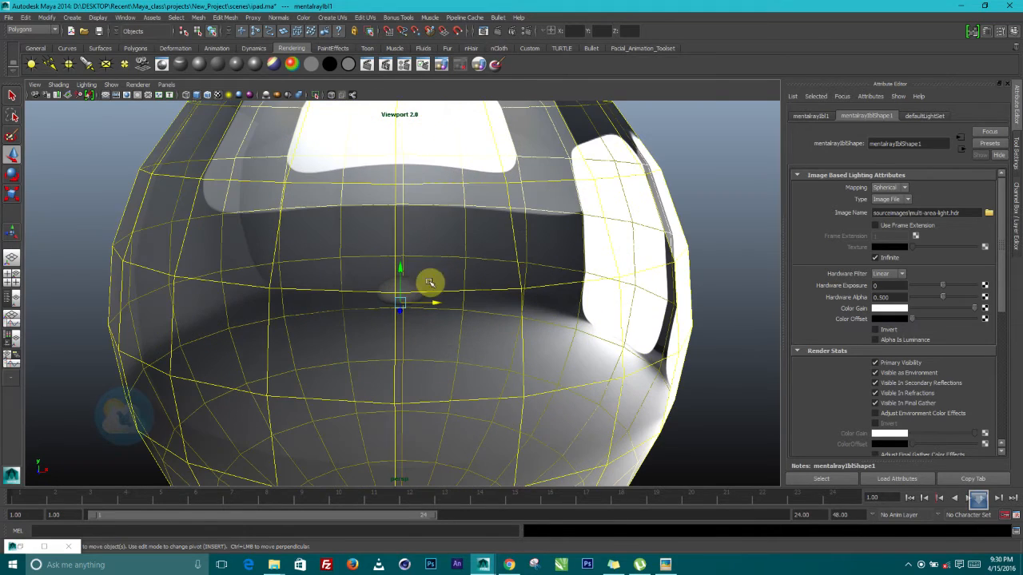
pyautogui.keyDown('alt'); pyautogui.moveTo(388, 308); pyautogui.dragTo(506, 278, button='right'); pyautogui.keyUp('alt')
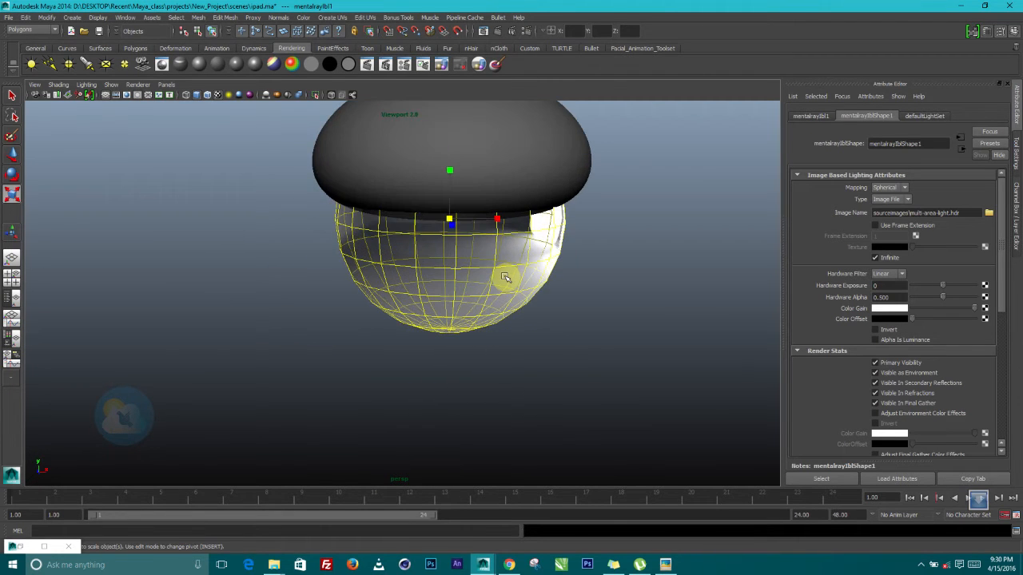
# Move the IBL sphere up in Y, squash it flat in Y, and frame the iPads inside
pyautogui.press('w')
pyautogui.moveTo(449, 181); pyautogui.dragTo(487, 168)
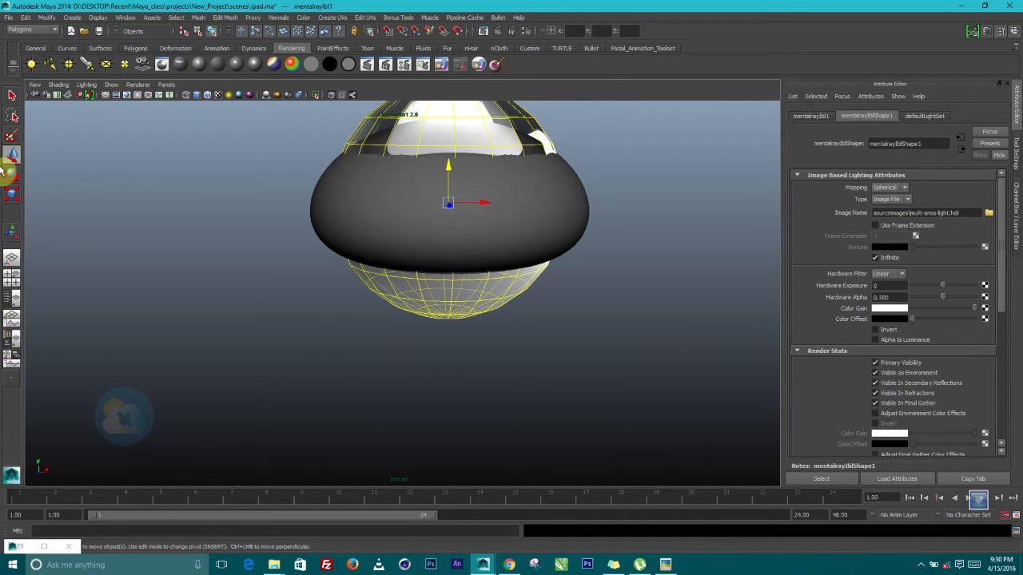
pyautogui.click(12, 195)
pyautogui.moveTo(452, 154); pyautogui.dragTo(479, 86)
pyautogui.keyDown('alt'); pyautogui.moveTo(600, 263); pyautogui.dragTo(700, 397, button='right'); pyautogui.keyUp('alt')
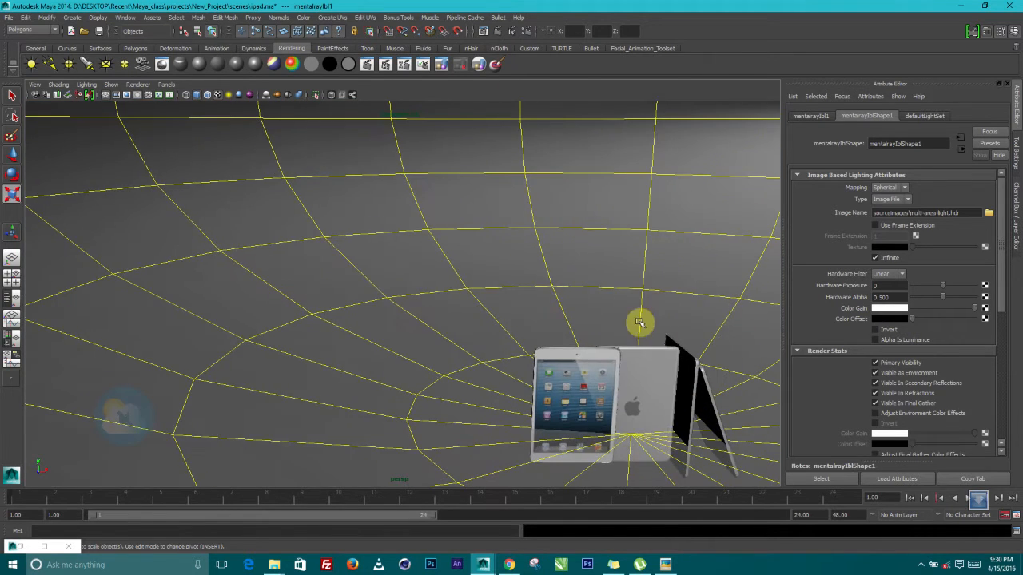
pyautogui.keyDown('alt'); pyautogui.moveTo(641, 322); pyautogui.dragTo(415, 242, button='middle'); pyautogui.keyUp('alt')
pyautogui.keyDown('alt'); pyautogui.moveTo(415, 242); pyautogui.dragTo(443, 260); pyautogui.keyUp('alt')
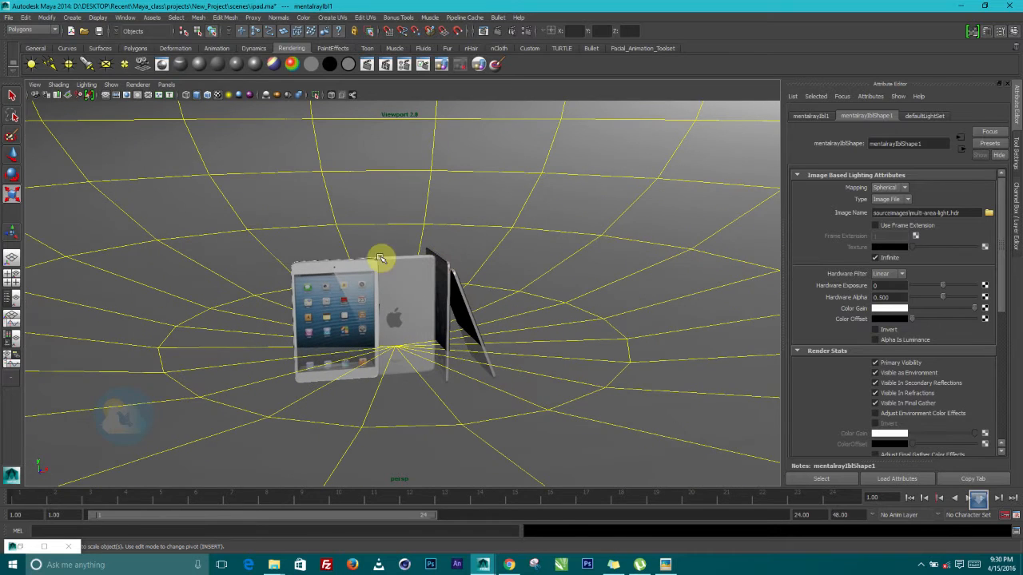
pyautogui.click(12, 160)
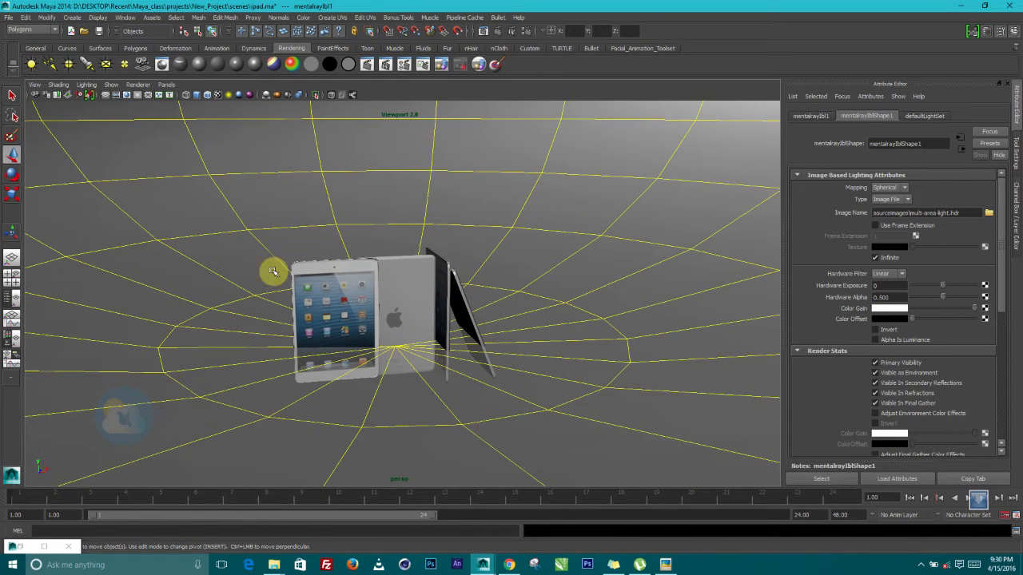
pyautogui.scroll(-4, 411, 278)
# Lower the flattened IBL dome in Y and frame the iPads inside it
pyautogui.keyDown('alt'); pyautogui.moveTo(431, 257); pyautogui.dragTo(429, 365, button='middle'); pyautogui.keyUp('alt')
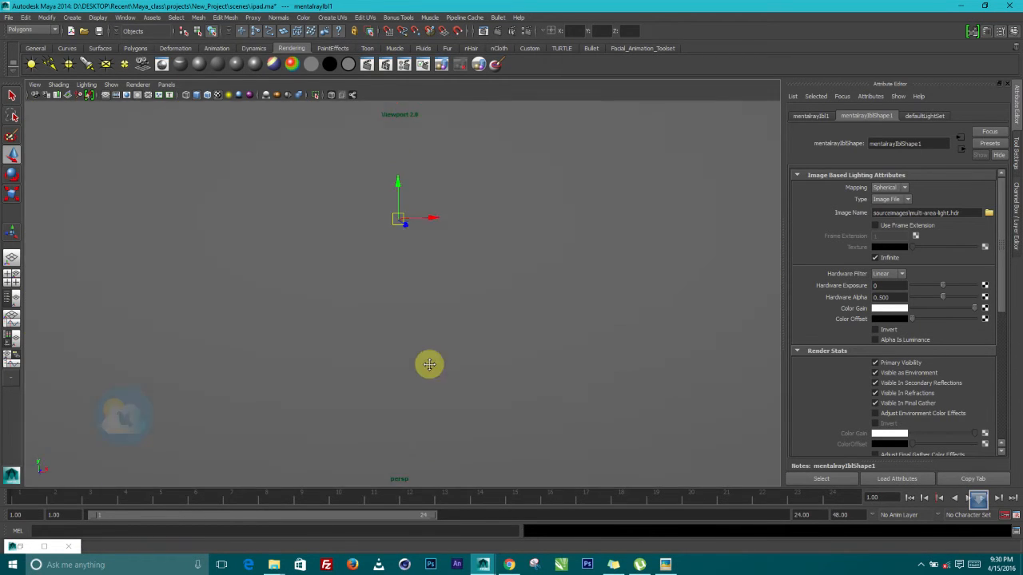
pyautogui.moveTo(399, 200); pyautogui.dragTo(411, 245)
pyautogui.keyDown('alt'); pyautogui.moveTo(461, 267); pyautogui.dragTo(458, 238); pyautogui.keyUp('alt')
pyautogui.scroll(5, 454, 275)
pyautogui.keyDown('alt'); pyautogui.moveTo(454, 277); pyautogui.dragTo(431, 312); pyautogui.keyUp('alt')
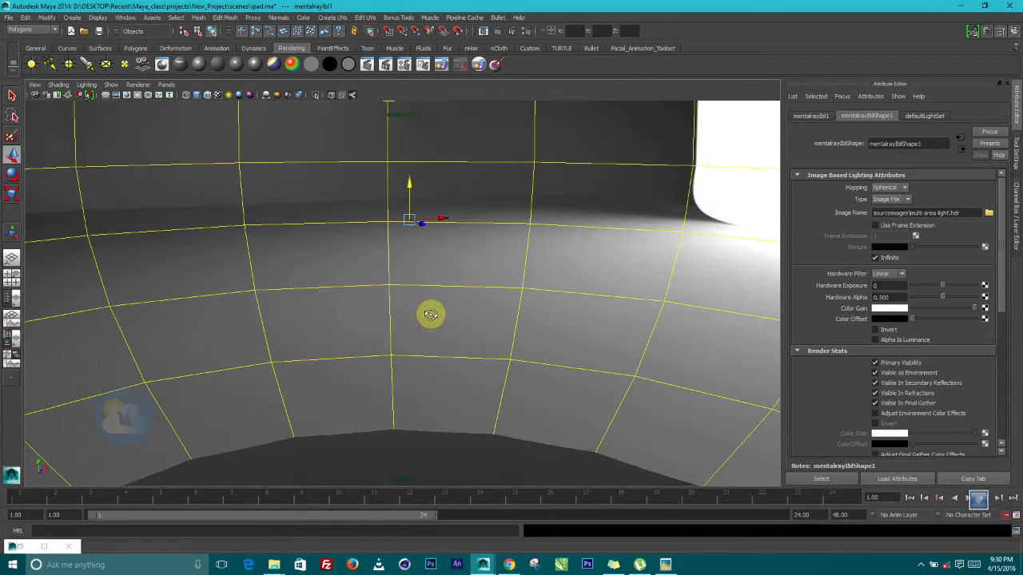
pyautogui.keyDown('alt'); pyautogui.moveTo(431, 312); pyautogui.dragTo(470, 38, button='middle'); pyautogui.keyUp('alt')
pyautogui.keyDown('alt'); pyautogui.moveTo(509, 344); pyautogui.dragTo(497, 149, button='middle'); pyautogui.keyUp('alt')
pyautogui.scroll(2, 489, 155)
pyautogui.keyDown('alt'); pyautogui.moveTo(479, 160); pyautogui.dragTo(478, 171); pyautogui.keyUp('alt')
pyautogui.keyDown('alt'); pyautogui.moveTo(478, 171); pyautogui.dragTo(318, 364, button='middle'); pyautogui.keyUp('alt')
pyautogui.scroll(-3, 559, 176)
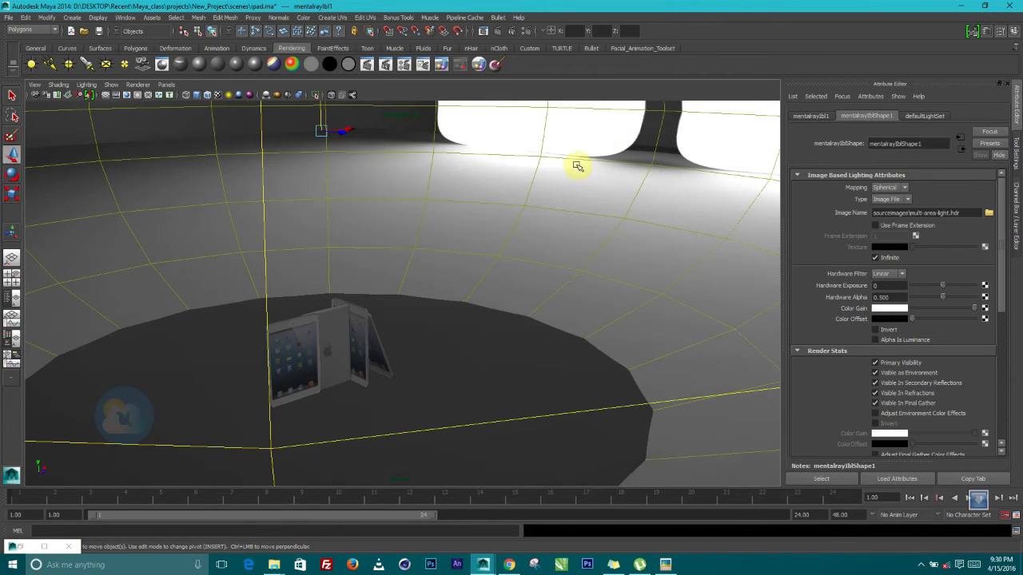
pyautogui.keyDown('alt'); pyautogui.moveTo(566, 221); pyautogui.dragTo(533, 267, button='middle'); pyautogui.keyUp('alt')
pyautogui.keyDown('alt'); pyautogui.moveTo(534, 267); pyautogui.dragTo(562, 249); pyautogui.keyUp('alt')
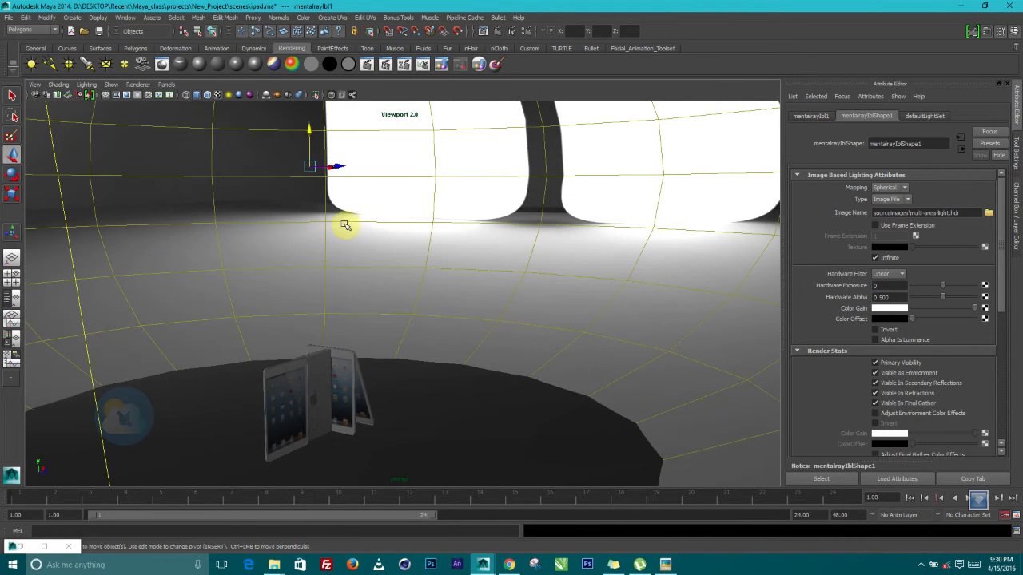
pyautogui.scroll(-3, 361, 233)
pyautogui.scroll(3, 361, 234)
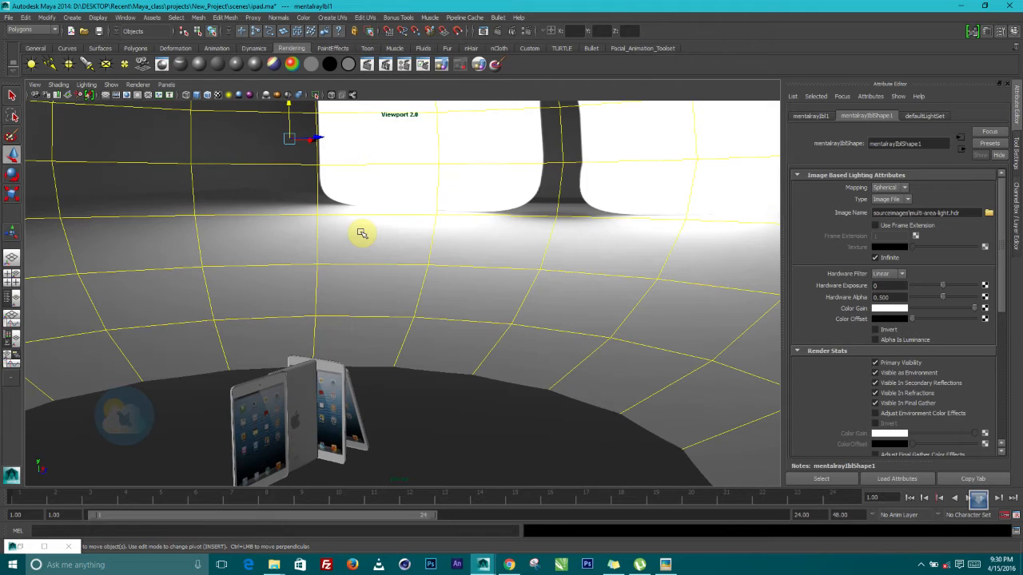
# Rotate the IBL dome around Y to shift its bright lights, then render a 960 x 540 test frame
pyautogui.click(12, 186)
pyautogui.moveTo(317, 144); pyautogui.dragTo(258, 135)
pyautogui.scroll(-4, 384, 313)
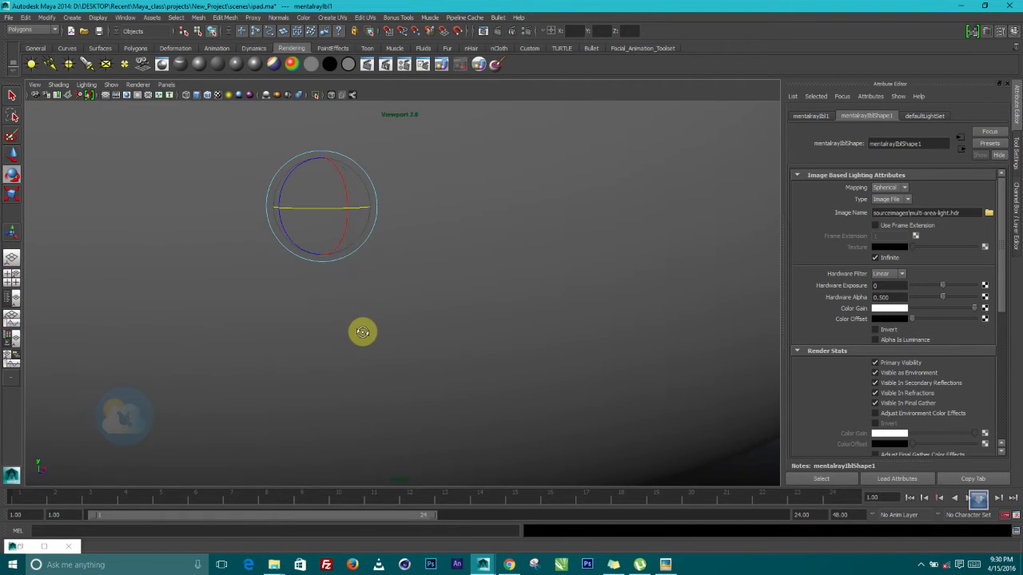
pyautogui.scroll(6, 391, 303)
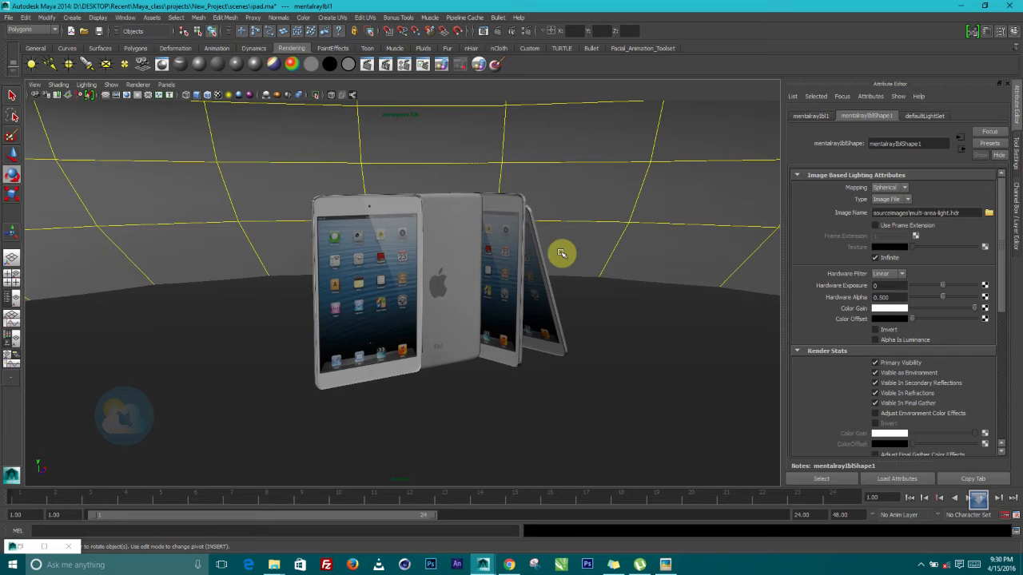
pyautogui.keyDown('alt'); pyautogui.moveTo(476, 231); pyautogui.dragTo(559, 298, button='right'); pyautogui.keyUp('alt')
pyautogui.keyDown('alt'); pyautogui.moveTo(560, 299); pyautogui.dragTo(523, 315, button='middle'); pyautogui.keyUp('alt')
pyautogui.keyDown('alt'); pyautogui.moveTo(523, 315); pyautogui.dragTo(585, 266); pyautogui.keyUp('alt')
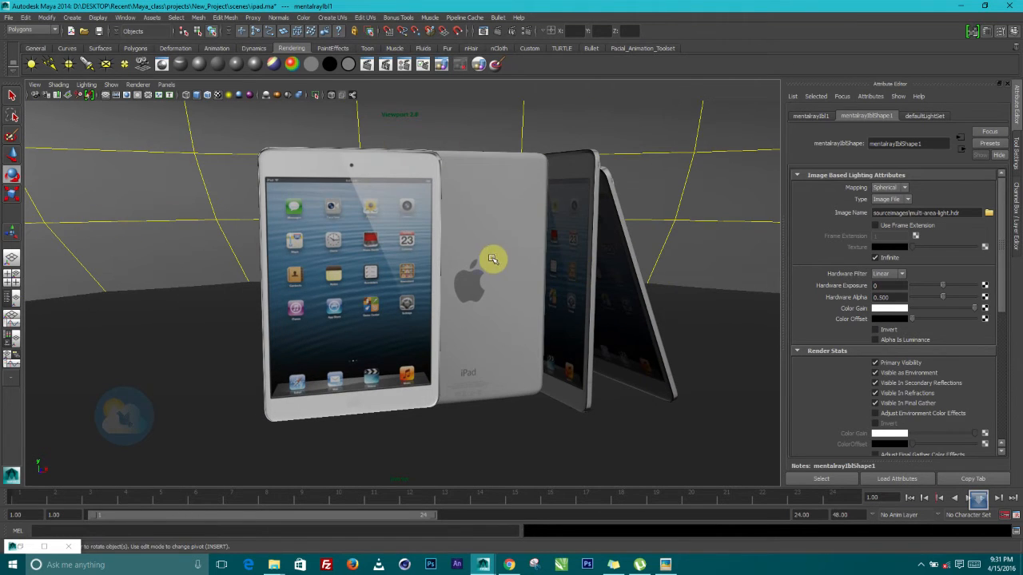
pyautogui.keyDown('alt'); pyautogui.moveTo(496, 254); pyautogui.dragTo(449, 261, button='middle'); pyautogui.keyUp('alt')
pyautogui.keyDown('alt'); pyautogui.moveTo(450, 261); pyautogui.dragTo(477, 233, button='right'); pyautogui.keyUp('alt')
pyautogui.click(497, 19)
pyautogui.click(581, 5)
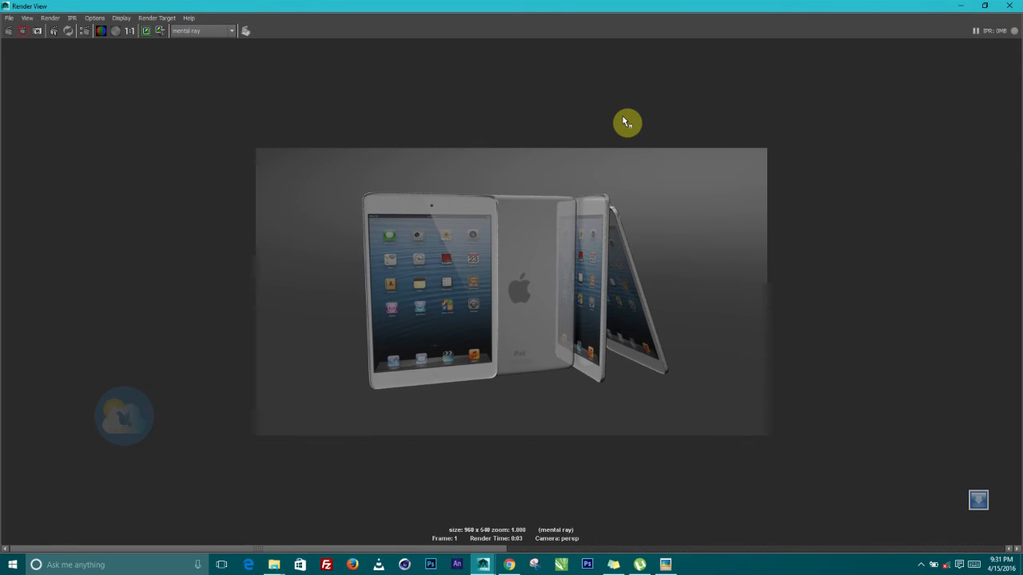
# Close the Render View after checking the mental ray test render
pyautogui.click(998, 7)
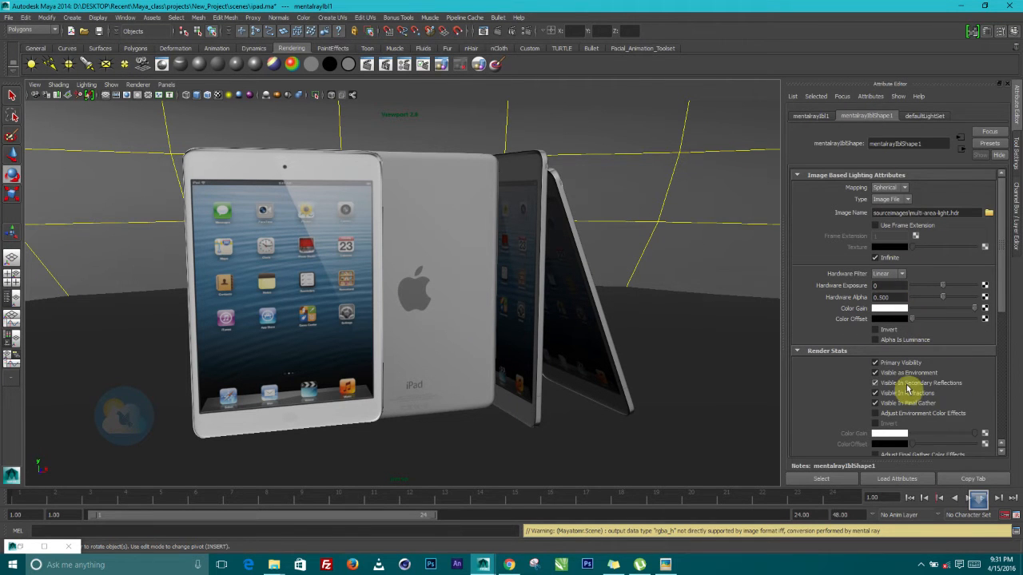
# Scroll to the IBL's Light Emission attributes, frame the iPads, and bring up the viewport Lighting menu
pyautogui.scroll(-4, 908, 390)
pyautogui.scroll(-1, 908, 390)
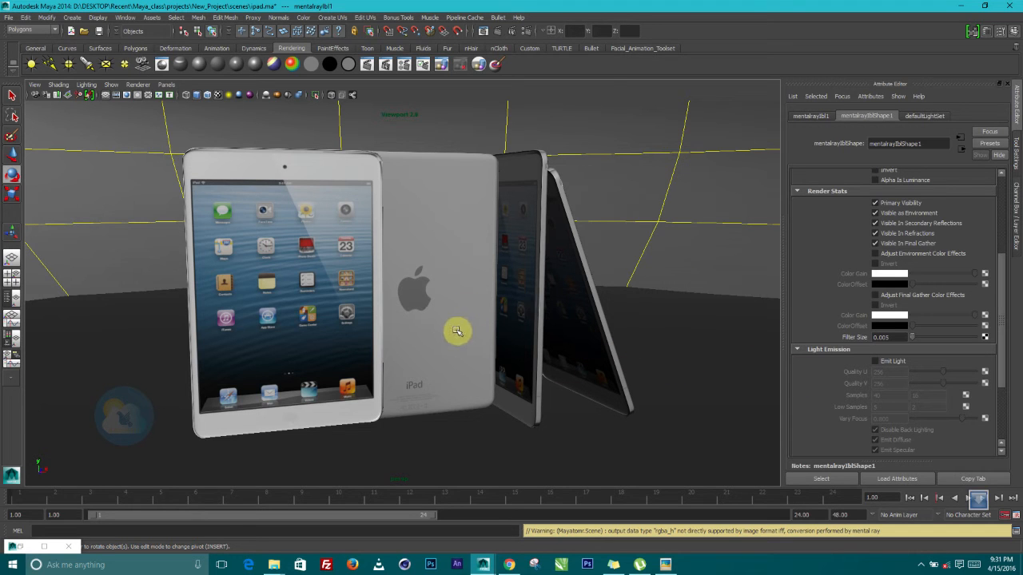
pyautogui.keyDown('alt'); pyautogui.moveTo(443, 309); pyautogui.dragTo(491, 321, button='right'); pyautogui.keyUp('alt')
pyautogui.keyDown('alt'); pyautogui.moveTo(489, 326); pyautogui.dragTo(519, 334); pyautogui.keyUp('alt')
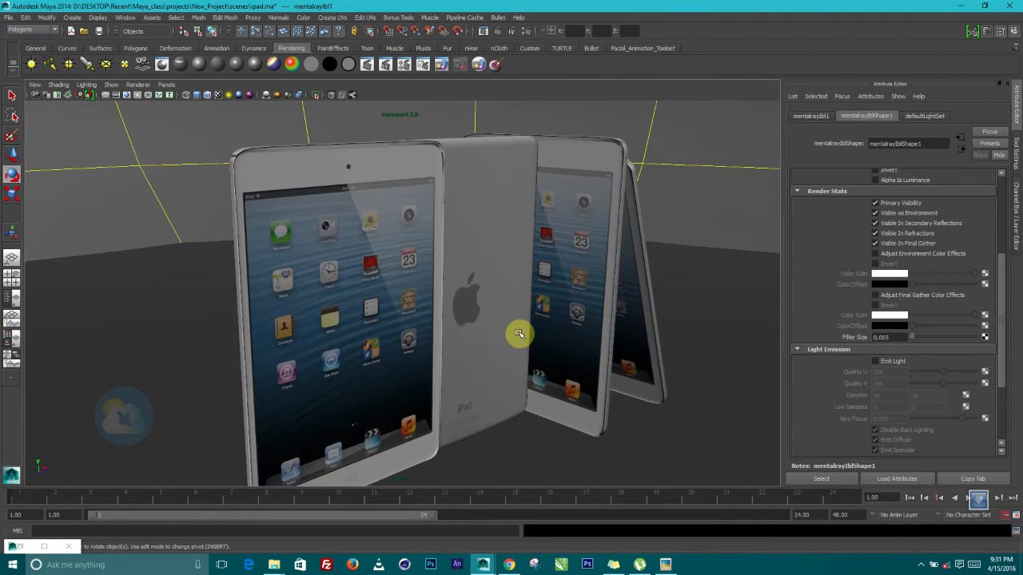
pyautogui.keyDown('alt'); pyautogui.moveTo(519, 334); pyautogui.dragTo(520, 302, button='middle'); pyautogui.keyUp('alt')
pyautogui.keyDown('alt'); pyautogui.moveTo(520, 302); pyautogui.dragTo(515, 302); pyautogui.keyUp('alt')
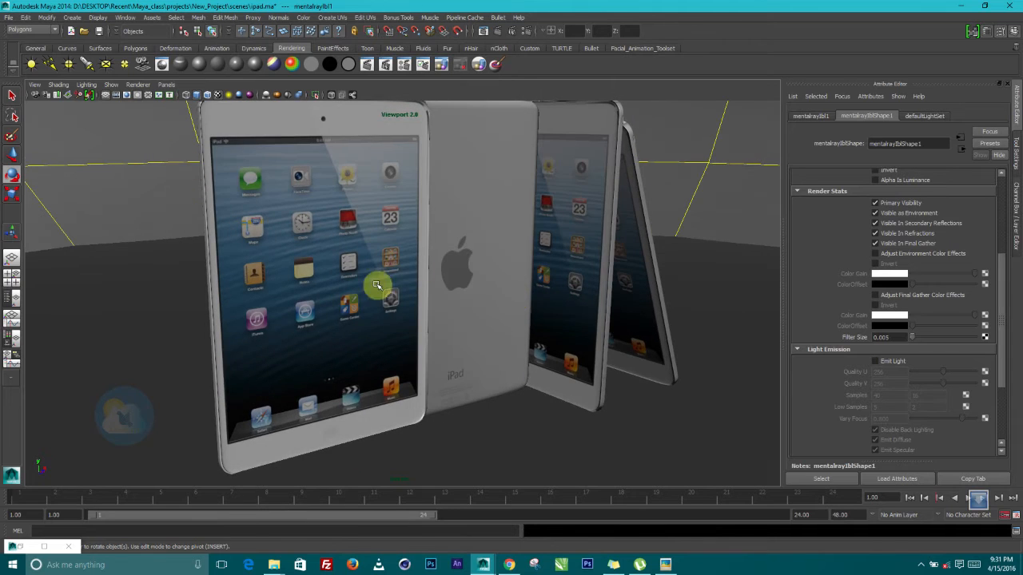
pyautogui.keyDown('alt'); pyautogui.moveTo(376, 286); pyautogui.dragTo(471, 297); pyautogui.keyUp('alt')
pyautogui.click(86, 84)
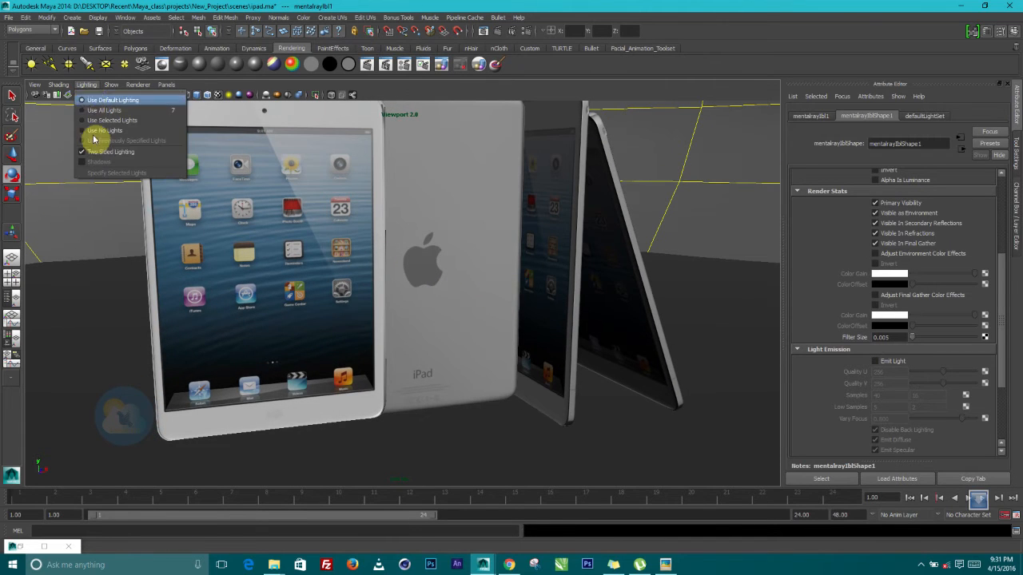
# Set viewport lighting to selected lights only and create a point light at the origin
pyautogui.click(113, 120)
pyautogui.scroll(-5, 424, 266)
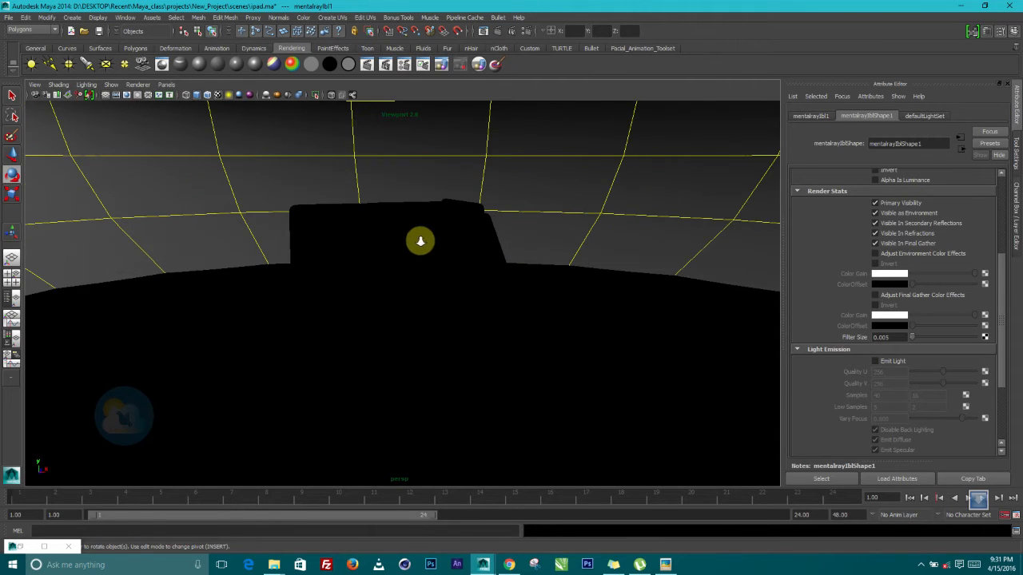
pyautogui.scroll(-2, 421, 272)
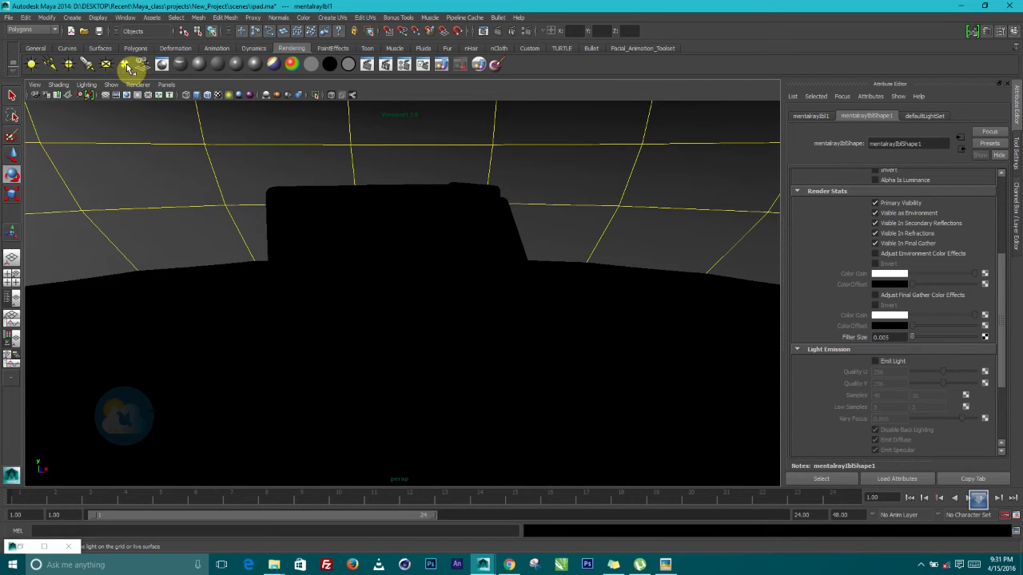
pyautogui.click(69, 65)
pyautogui.scroll(-3, 425, 319)
pyautogui.scroll(5, 419, 304)
pyautogui.keyDown('alt'); pyautogui.moveTo(444, 323); pyautogui.dragTo(442, 308, button='middle'); pyautogui.keyUp('alt')
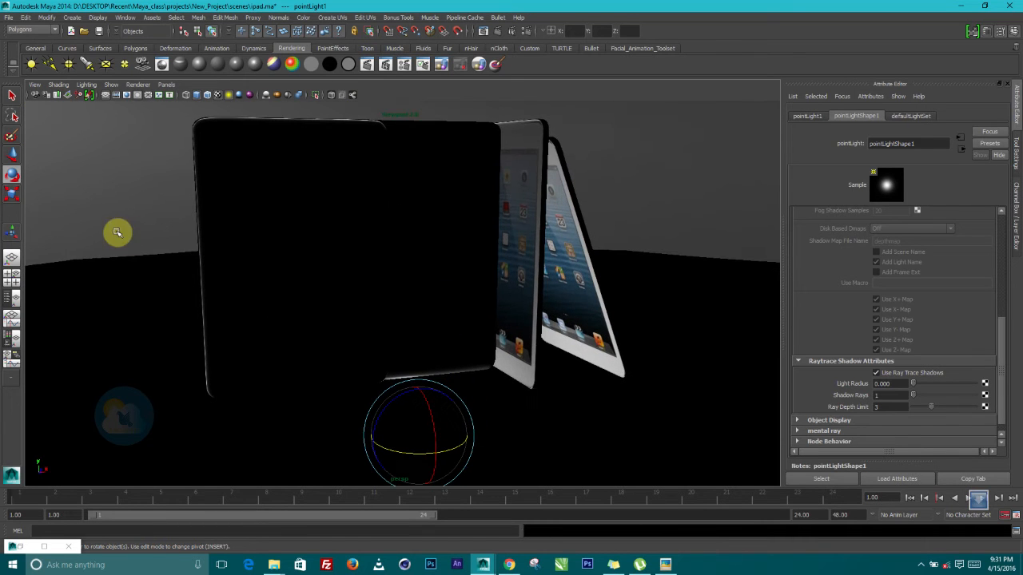
# Raise the point light high above the iPads with the Move tool
pyautogui.press('w')
pyautogui.moveTo(419, 402); pyautogui.dragTo(533, 104)
pyautogui.keyDown('alt'); pyautogui.moveTo(391, 247); pyautogui.dragTo(422, 248); pyautogui.keyUp('alt')
pyautogui.keyDown('alt'); pyautogui.moveTo(473, 170); pyautogui.dragTo(617, 95); pyautogui.keyUp('alt')
# Set the point light's Decay Rate to Linear and Intensity to 15
pyautogui.moveTo(1003, 350); pyautogui.dragTo(1011, 229)
pyautogui.click(895, 283)
pyautogui.click(884, 298)
pyautogui.keyDown('alt'); pyautogui.moveTo(621, 257); pyautogui.dragTo(684, 313); pyautogui.keyUp('alt')
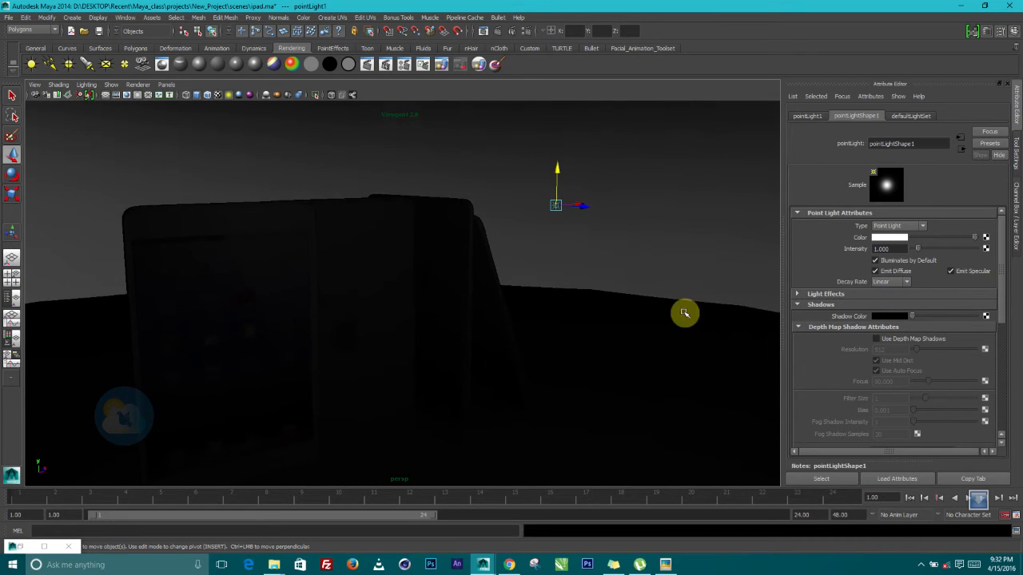
pyautogui.doubleClick(889, 250)
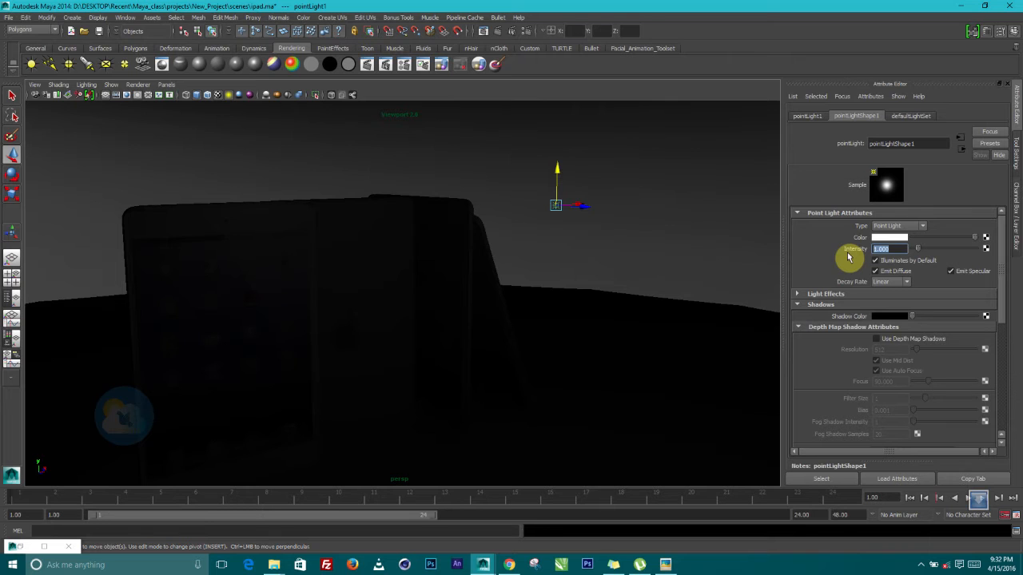
pyautogui.write('15')
pyautogui.press('Return')
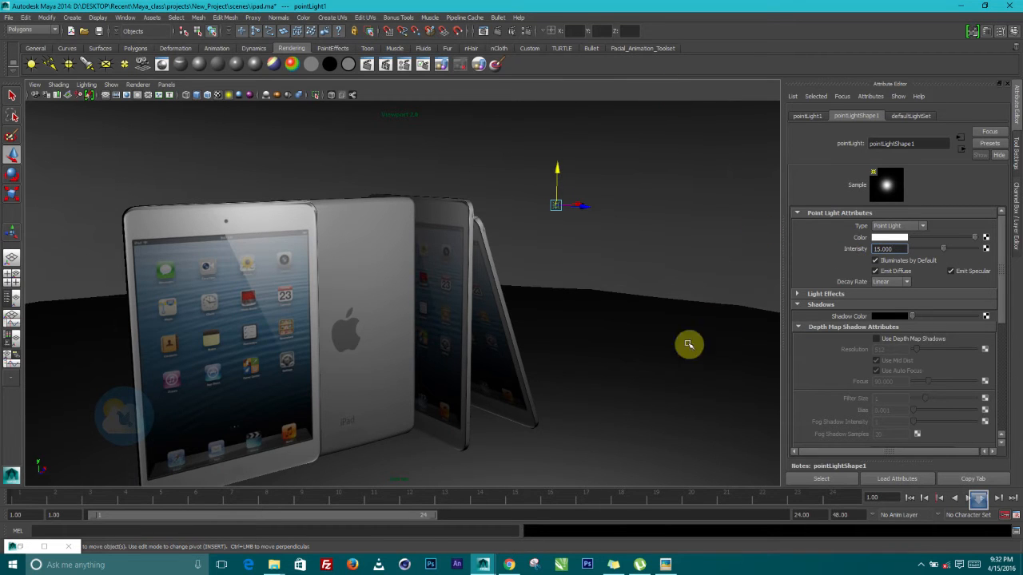
pyautogui.keyDown('alt'); pyautogui.moveTo(524, 347); pyautogui.dragTo(541, 322); pyautogui.keyUp('alt')
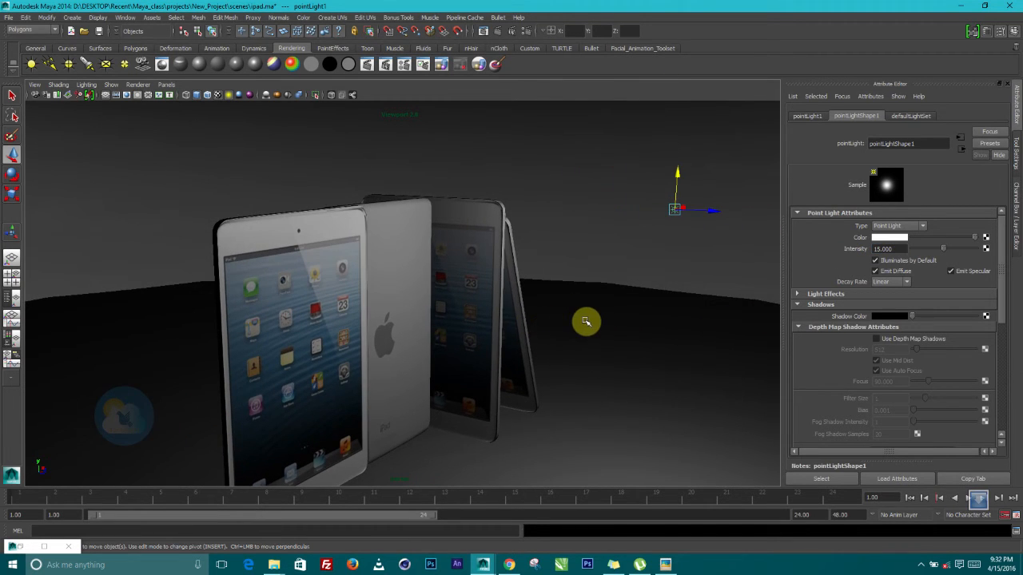
pyautogui.keyDown('alt'); pyautogui.moveTo(538, 359); pyautogui.dragTo(551, 276); pyautogui.keyUp('alt')
# Render the current frame in mental ray, review it, and minimize Render View
pyautogui.click(498, 32)
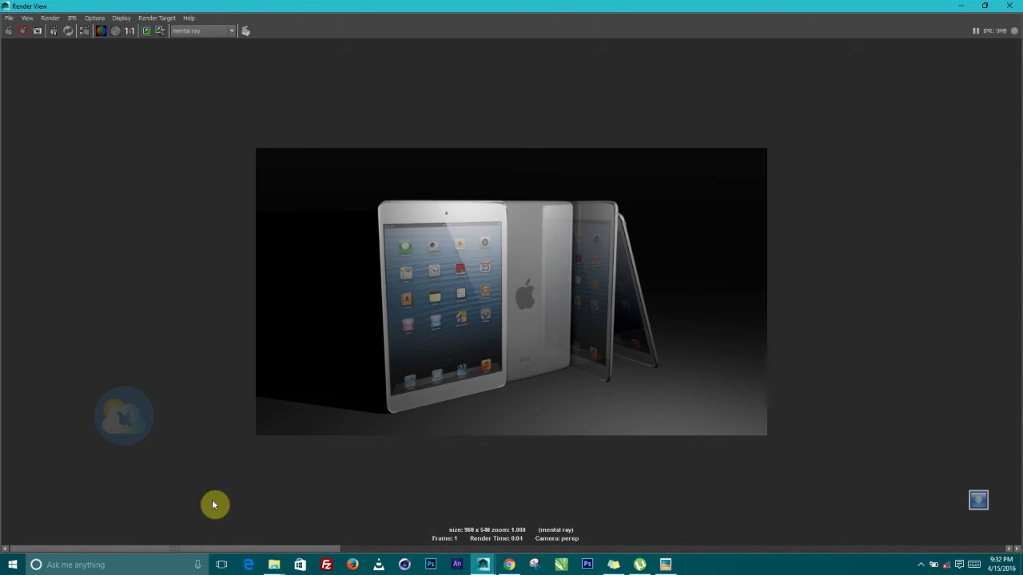
pyautogui.click(960, 10)
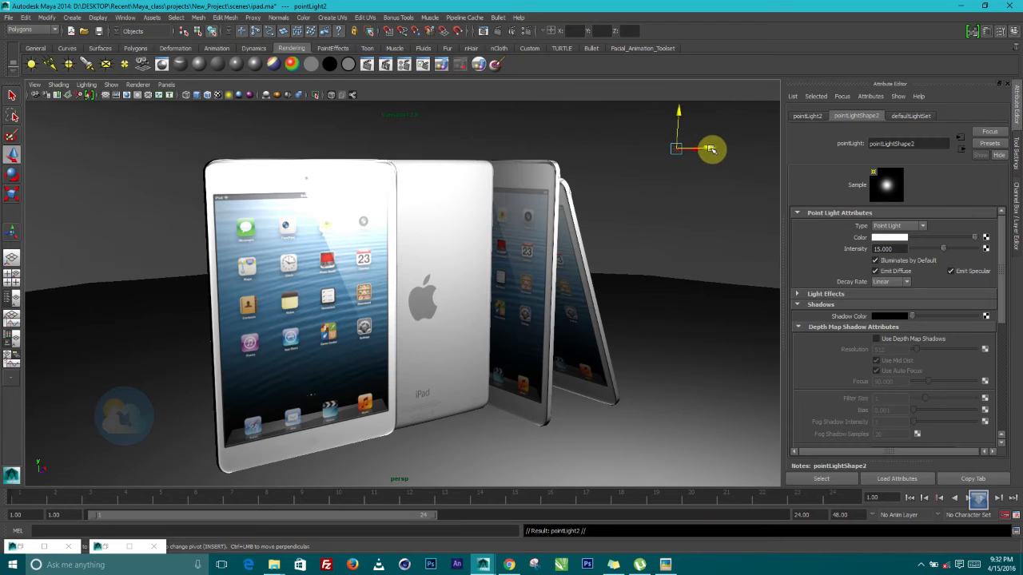
# Move pointLight2 to the left across the iPads and turn off its ray-traced shadows
pyautogui.keyDown('alt'); pyautogui.moveTo(621, 214); pyautogui.dragTo(600, 217); pyautogui.keyUp('alt')
pyautogui.moveTo(543, 189); pyautogui.dragTo(241, 202)
pyautogui.keyDown('alt'); pyautogui.moveTo(390, 255); pyautogui.dragTo(293, 233); pyautogui.keyUp('alt')
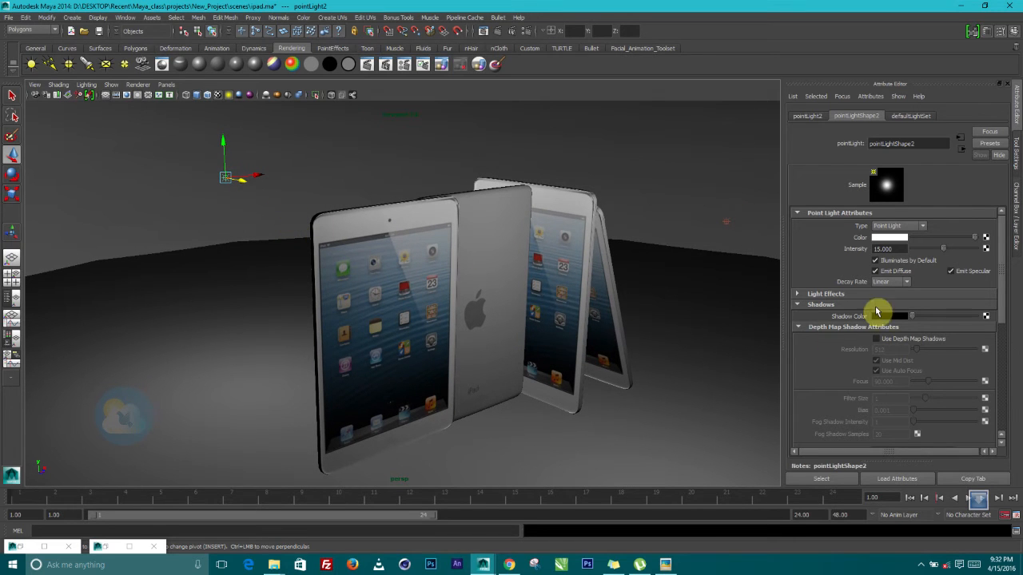
pyautogui.moveTo(1003, 284); pyautogui.dragTo(1005, 400)
pyautogui.click(875, 362)
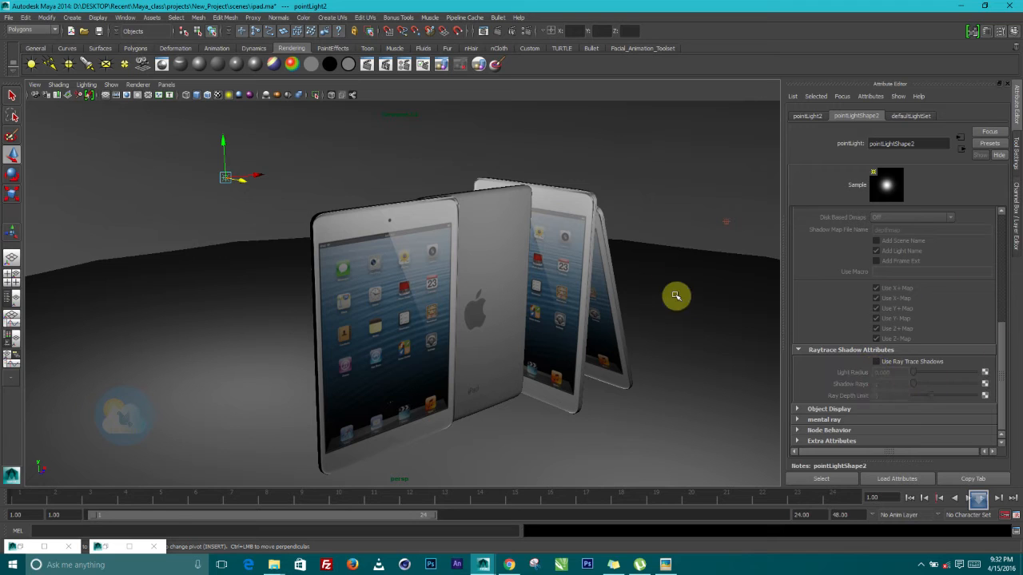
# Turn off Use Ray Trace Shadows on pointLight1
pyautogui.click(727, 222)
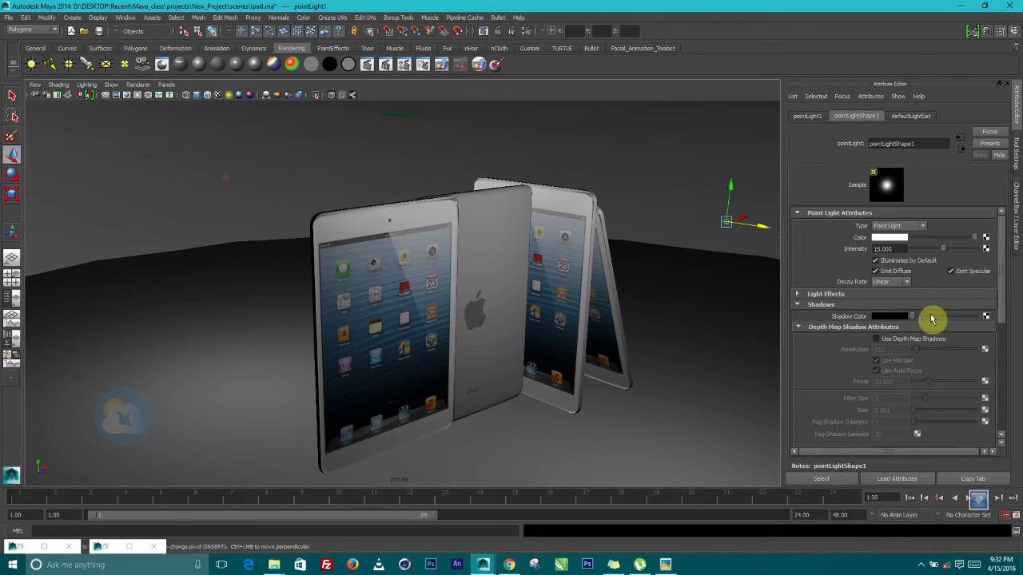
pyautogui.scroll(-3, 913, 347)
pyautogui.scroll(-3, 912, 352)
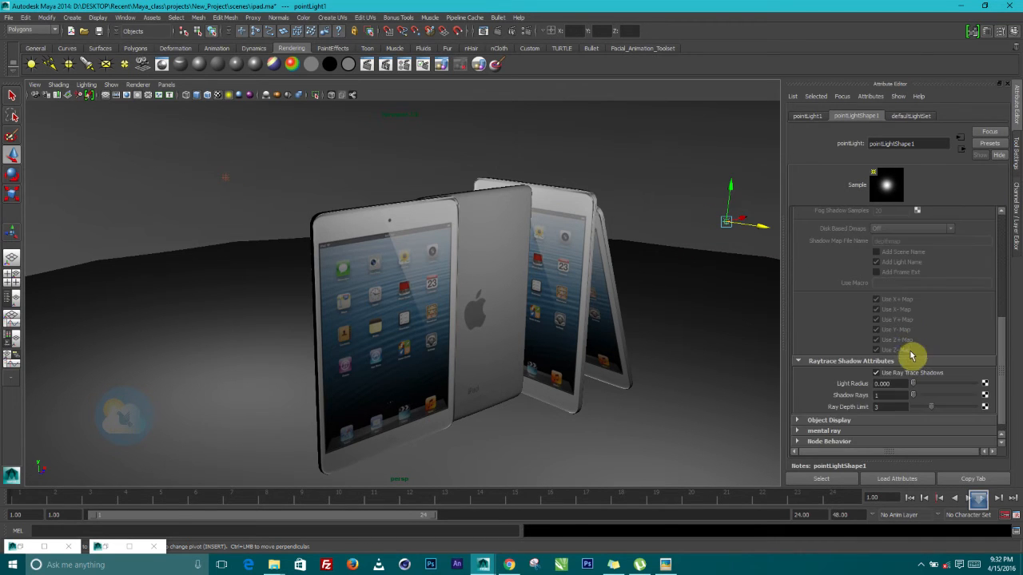
pyautogui.click(876, 372)
# Duplicate the point light with Ctrl+D and move the copy to the left
pyautogui.keyDown('alt'); pyautogui.moveTo(731, 311); pyautogui.dragTo(676, 308); pyautogui.keyUp('alt')
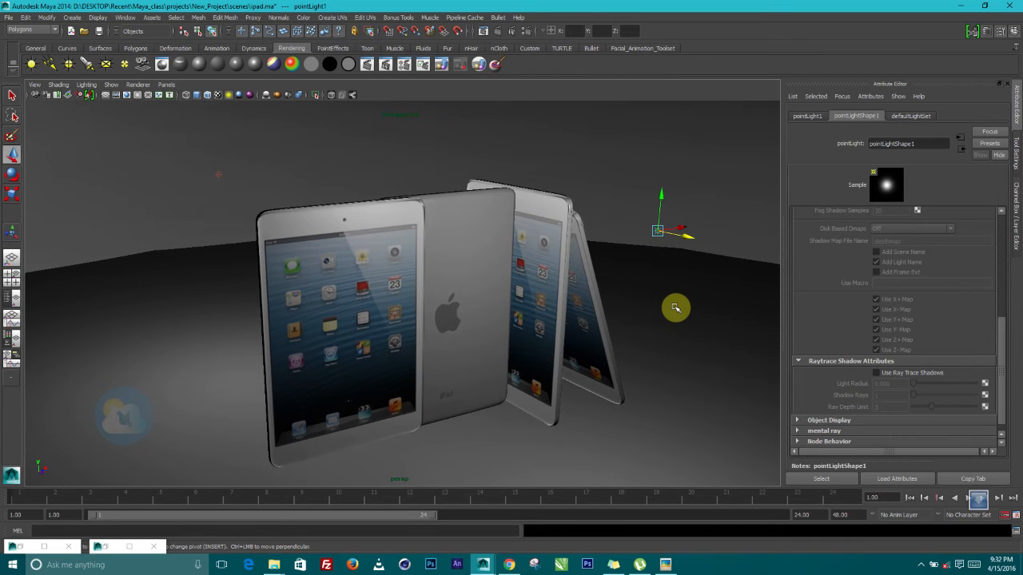
pyautogui.hotkey('ctrl', 'd')
pyautogui.moveTo(680, 224); pyautogui.dragTo(236, 286)
# Slide the copied point light further along X
pyautogui.keyDown('alt'); pyautogui.moveTo(335, 319); pyautogui.dragTo(301, 319); pyautogui.keyUp('alt')
pyautogui.keyDown('alt'); pyautogui.moveTo(314, 318); pyautogui.dragTo(497, 338, button='middle'); pyautogui.keyUp('alt')
pyautogui.moveTo(352, 310); pyautogui.dragTo(544, 314)
# Duplicate the light again and place the copy above and left of the iPads
pyautogui.hotkey('ctrl', 'd')
pyautogui.moveTo(662, 187); pyautogui.dragTo(200, 163)
pyautogui.keyDown('alt'); pyautogui.moveTo(297, 231); pyautogui.dragTo(161, 229); pyautogui.keyUp('alt')
pyautogui.keyDown('alt'); pyautogui.moveTo(392, 283); pyautogui.dragTo(350, 295); pyautogui.keyUp('alt')
pyautogui.keyDown('alt'); pyautogui.moveTo(352, 297); pyautogui.dragTo(383, 328, button='middle'); pyautogui.keyUp('alt')
pyautogui.keyDown('alt'); pyautogui.moveTo(384, 328); pyautogui.dragTo(397, 337); pyautogui.keyUp('alt')
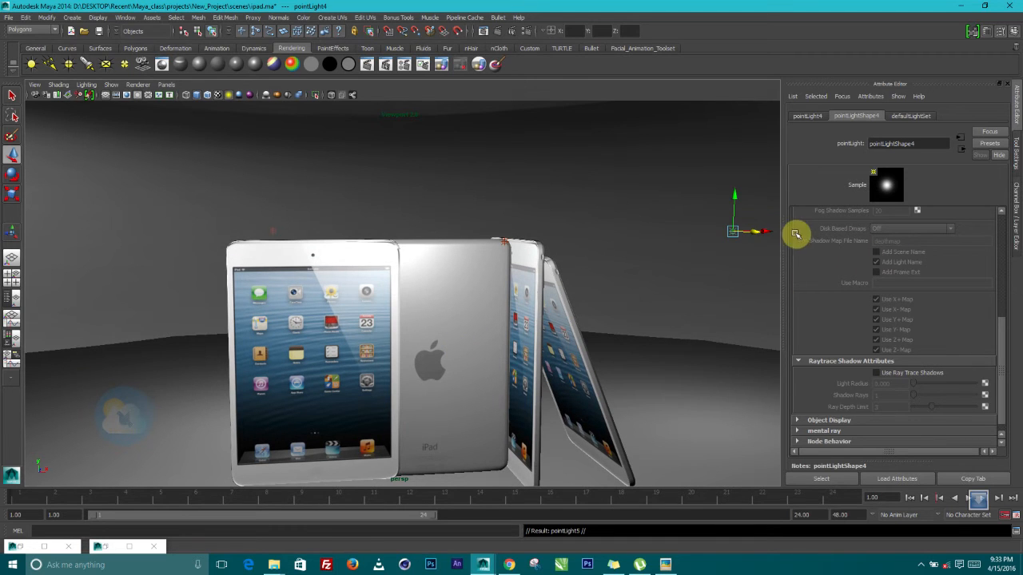
# Position the newest light copy high above the iPads, adjusting it along X and Y
pyautogui.moveTo(769, 232); pyautogui.dragTo(578, 231)
pyautogui.moveTo(533, 206); pyautogui.dragTo(541, 26)
pyautogui.keyDown('alt'); pyautogui.moveTo(546, 153); pyautogui.dragTo(535, 245, button='middle'); pyautogui.keyUp('alt')
pyautogui.moveTo(572, 146); pyautogui.dragTo(465, 207)
pyautogui.moveTo(408, 170)
pyautogui.mouseDown()
pyautogui.moveTo(565, 198)
pyautogui.moveTo(552, 196)
pyautogui.mouseUp()
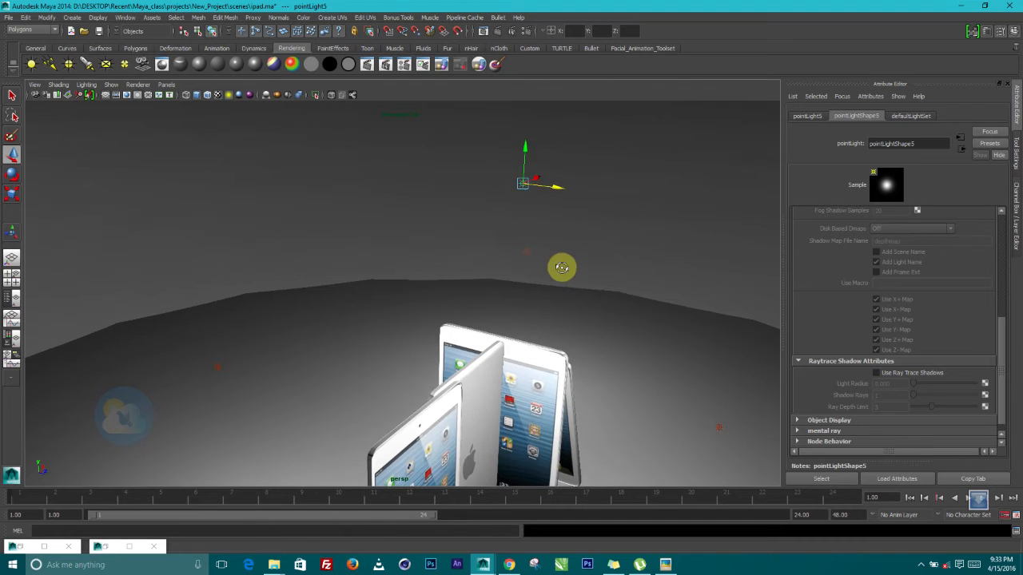
pyautogui.keyDown('alt'); pyautogui.moveTo(559, 267); pyautogui.dragTo(482, 220); pyautogui.keyUp('alt')
pyautogui.moveTo(430, 153); pyautogui.dragTo(420, 48)
pyautogui.keyDown('alt'); pyautogui.moveTo(475, 220); pyautogui.dragTo(516, 310, button='middle'); pyautogui.keyUp('alt')
# Enable Use Ray Trace Shadows on pointLight5 and render the current frame
pyautogui.scroll(-1, 933, 340)
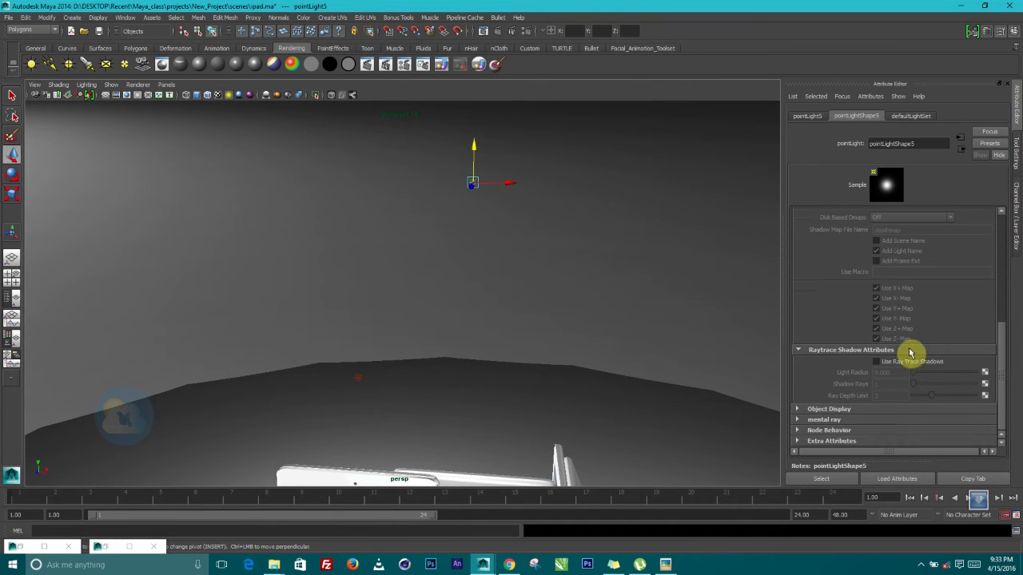
pyautogui.click(877, 362)
pyautogui.keyDown('alt'); pyautogui.moveTo(538, 248); pyautogui.dragTo(510, 305); pyautogui.keyUp('alt')
pyautogui.scroll(1, 517, 288)
pyautogui.scroll(1, 499, 286)
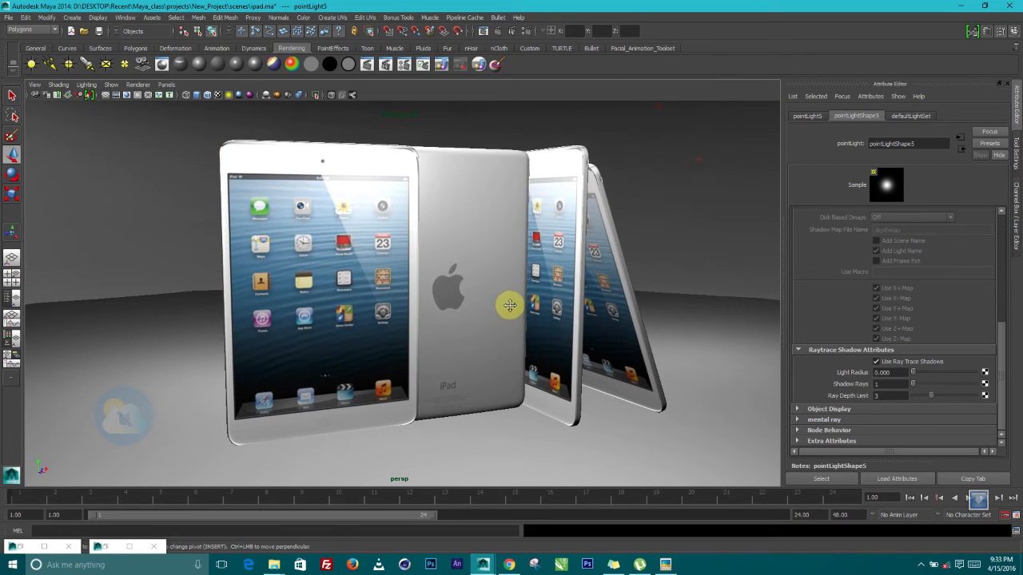
pyautogui.click(505, 36)
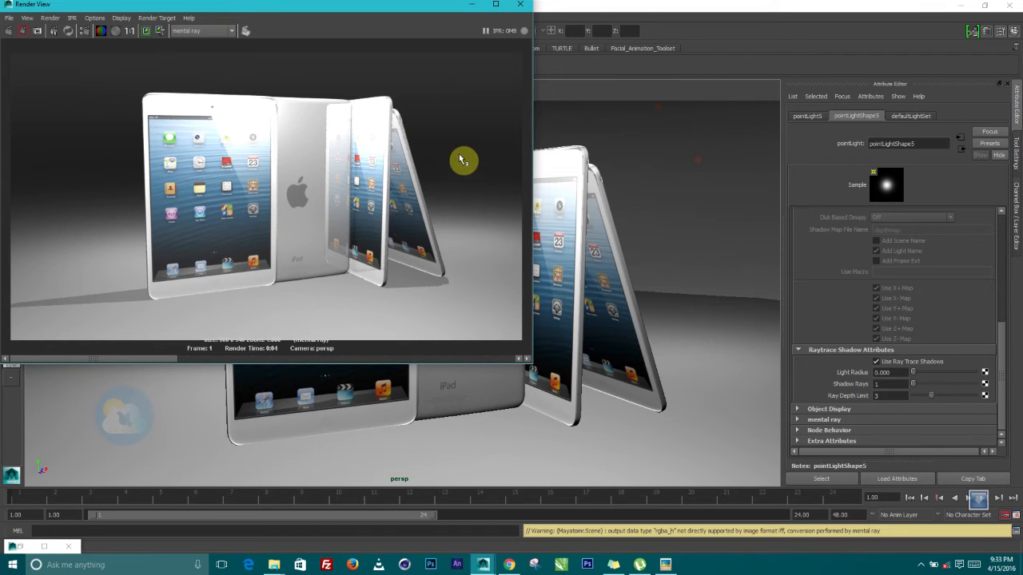
# Maximize Render View, compare the new render with the stored earlier one, then minimize it
pyautogui.click(495, 4)
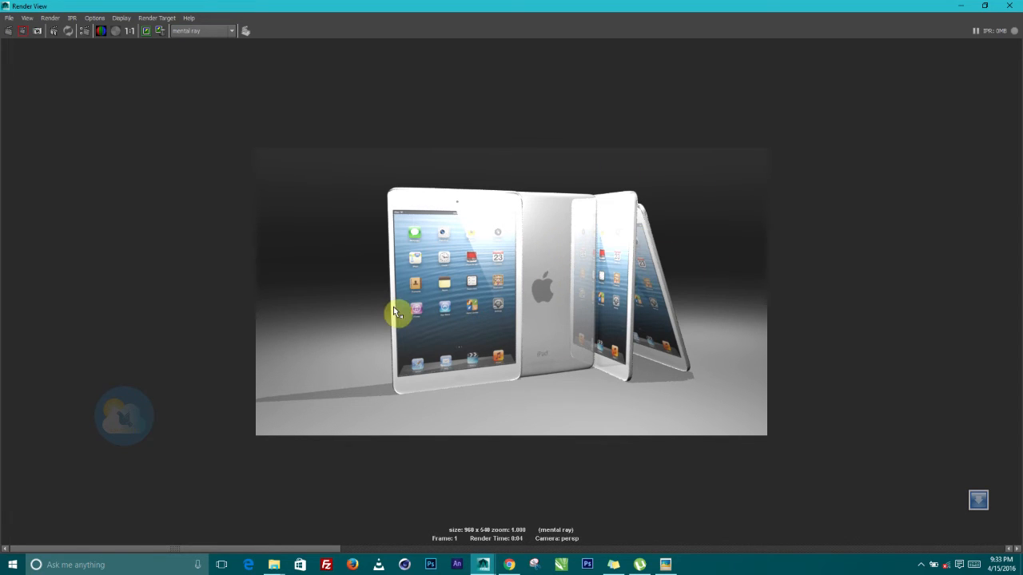
pyautogui.moveTo(175, 549); pyautogui.dragTo(81, 505)
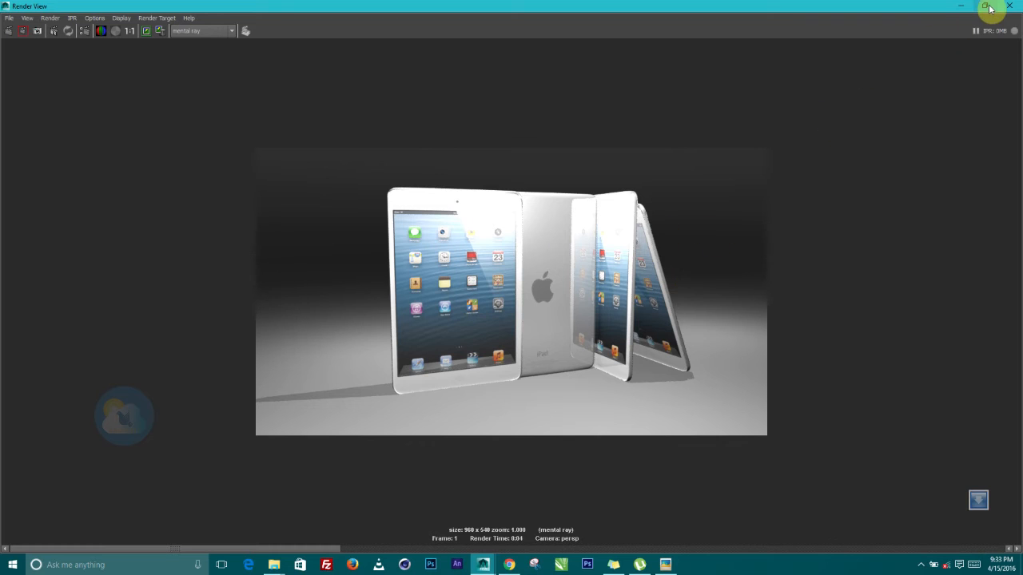
pyautogui.click(962, 6)
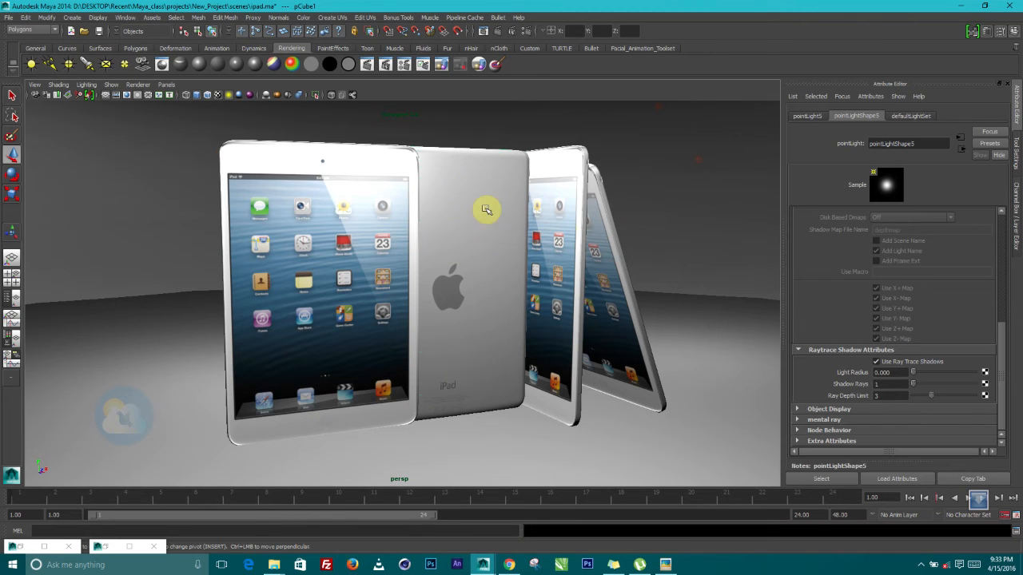
# Set Reflectivity to 0 on the middle iPad's Ipad:phong1 material
pyautogui.click(484, 206)
pyautogui.click(918, 116)
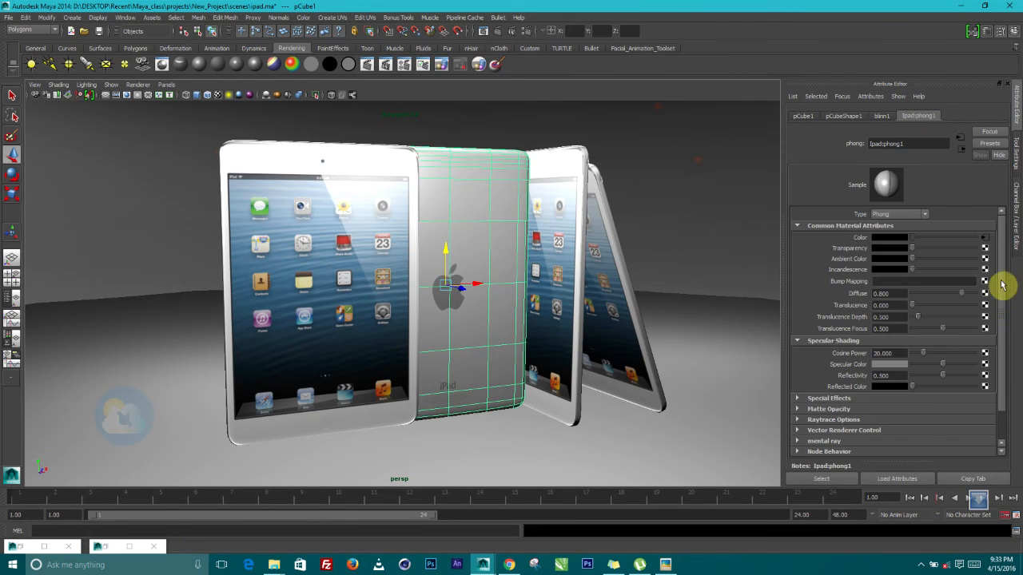
pyautogui.moveTo(1000, 286); pyautogui.dragTo(1011, 320)
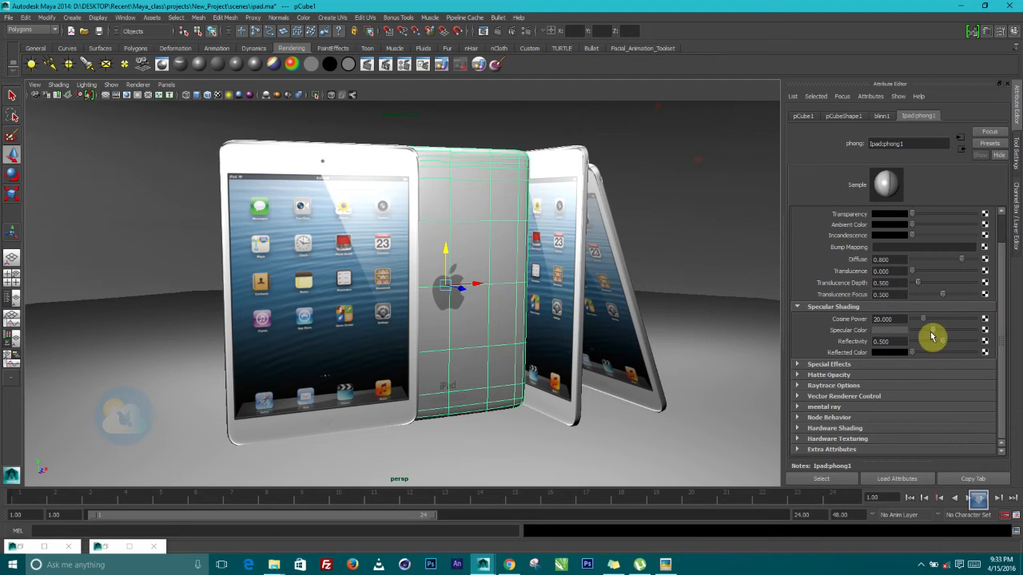
pyautogui.moveTo(943, 342); pyautogui.dragTo(849, 347)
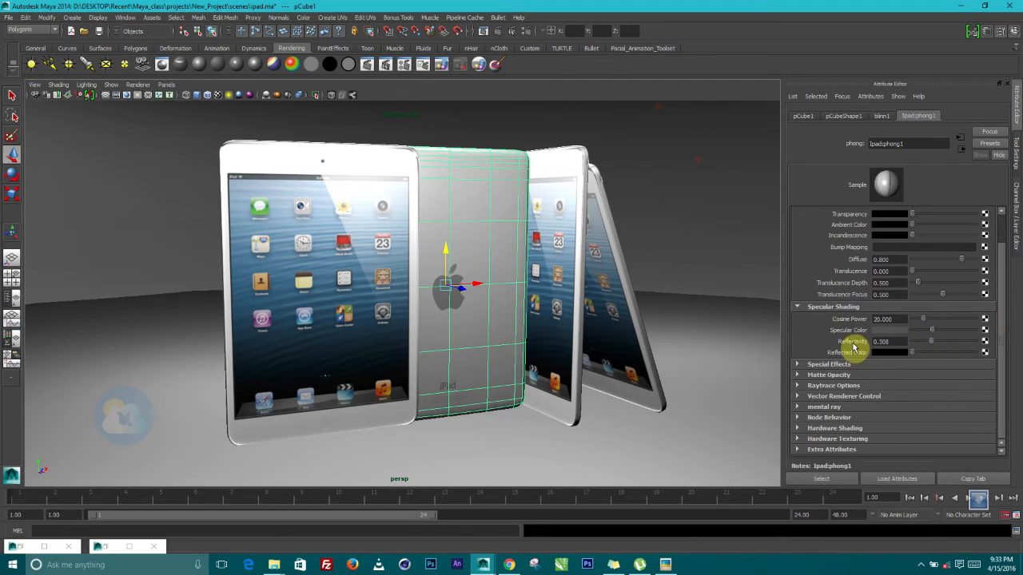
pyautogui.moveTo(516, 286)
pyautogui.keyDown('alt'); pyautogui.mouseDown()
pyautogui.moveTo(507, 342)
pyautogui.moveTo(516, 303)
pyautogui.mouseUp(); pyautogui.keyUp('alt')
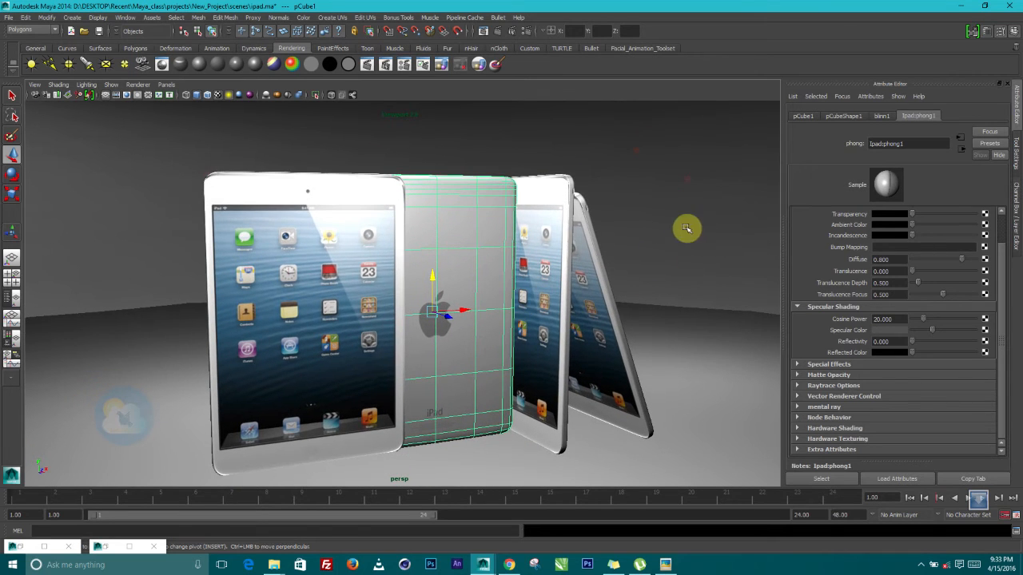
pyautogui.click(688, 180)
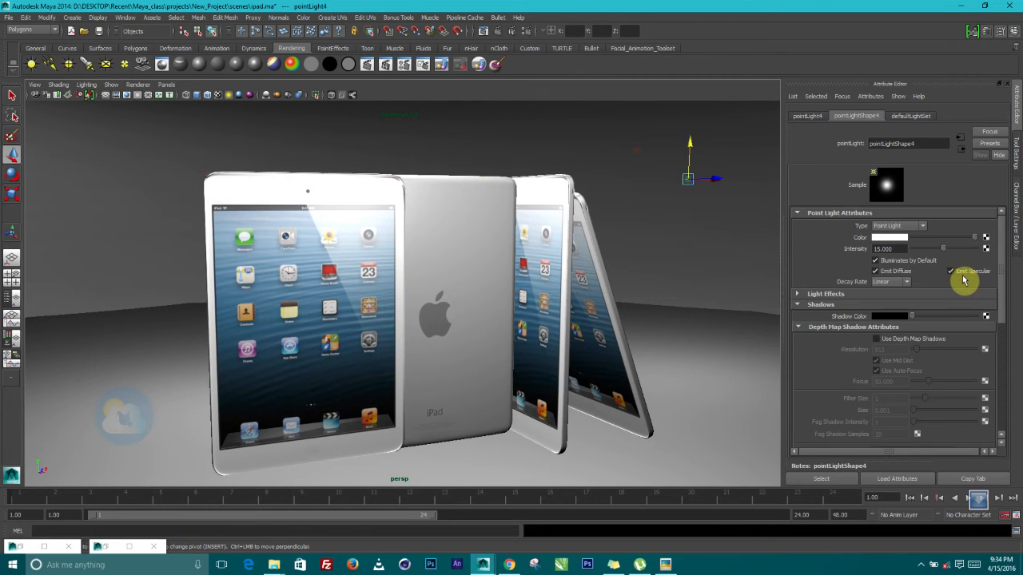
# Lower the selected point light's intensity from 15 to 10
pyautogui.click(887, 248)
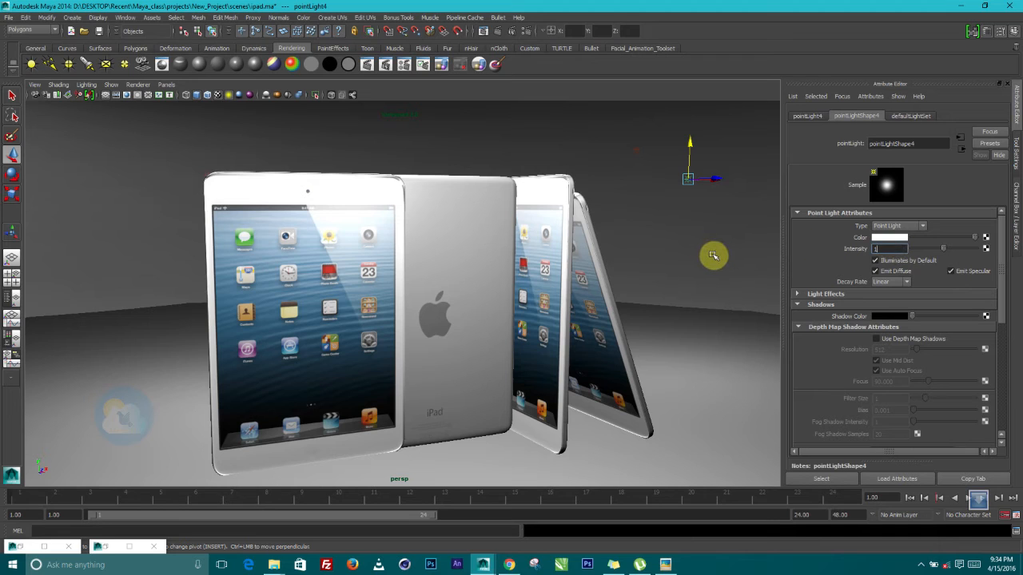
pyautogui.press('Return')
pyautogui.click(637, 150)
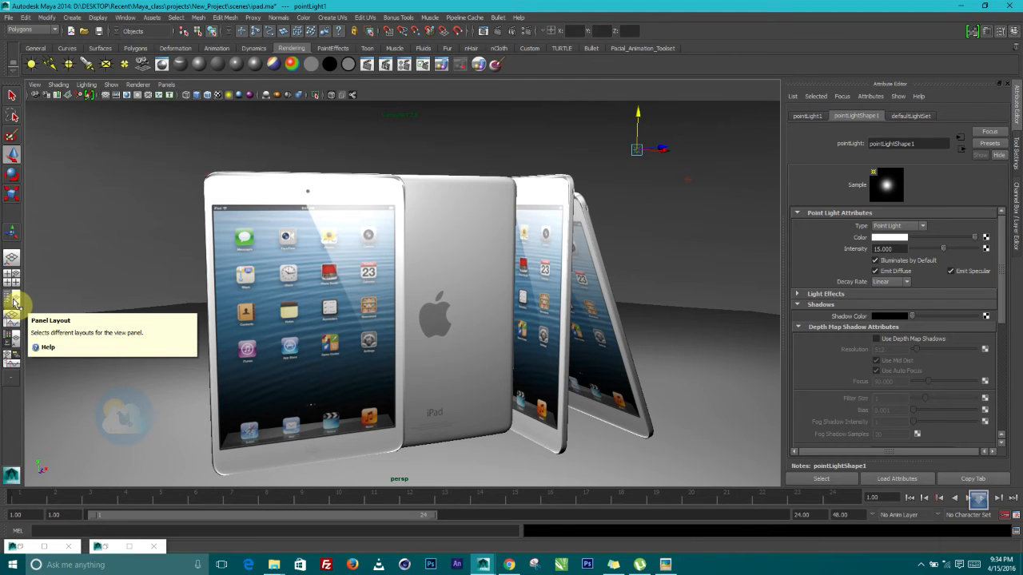
# Dock the Outliner beside the viewport and set pointLight2's intensity to 10
pyautogui.click(127, 17)
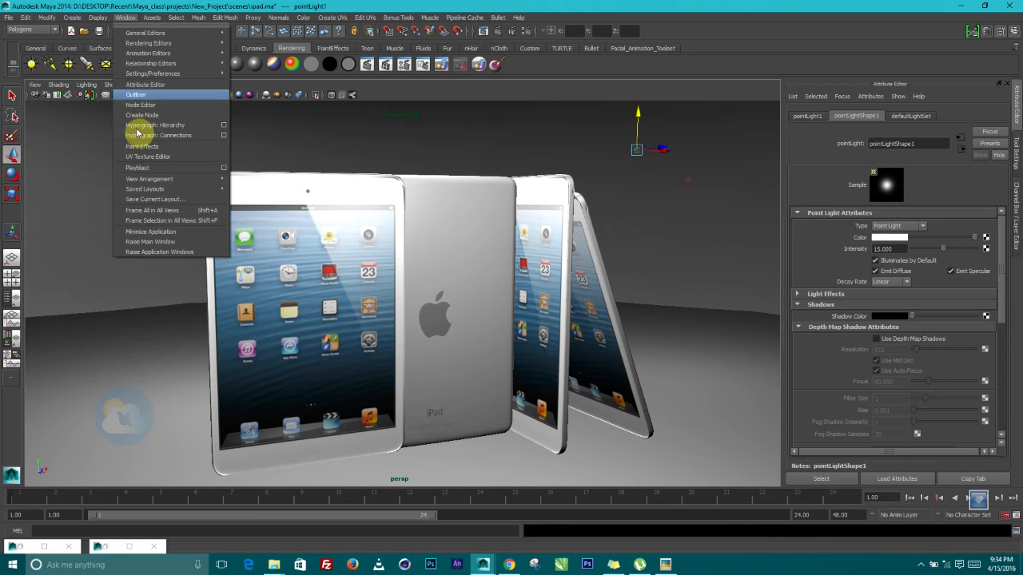
pyautogui.click(12, 297)
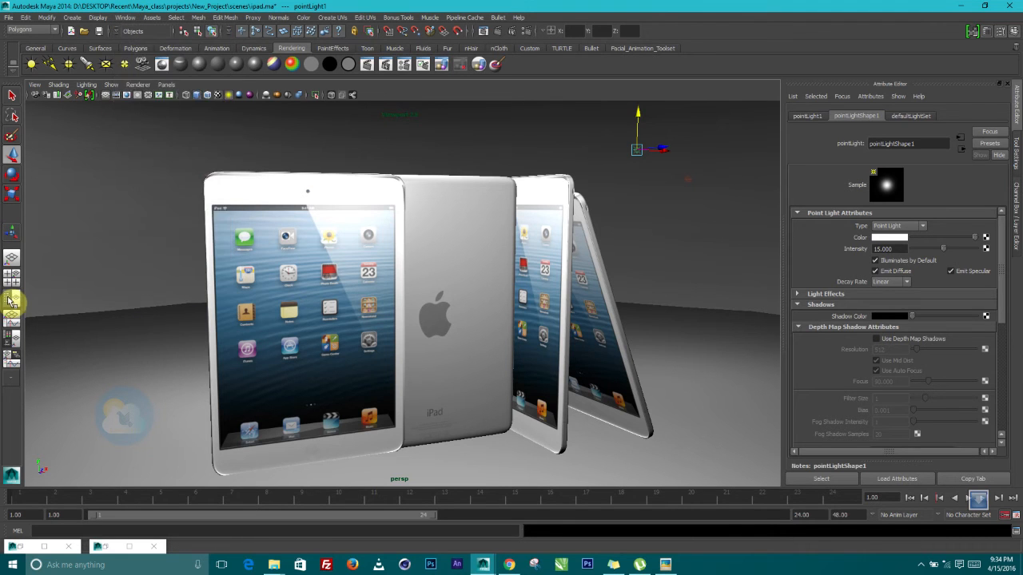
pyautogui.click(73, 291)
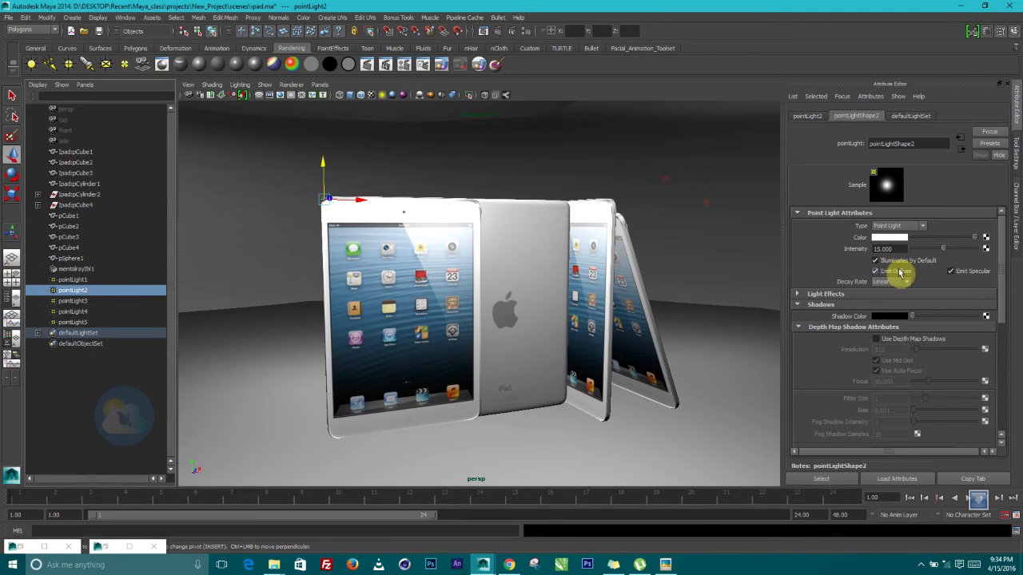
pyautogui.moveTo(866, 250); pyautogui.dragTo(836, 252)
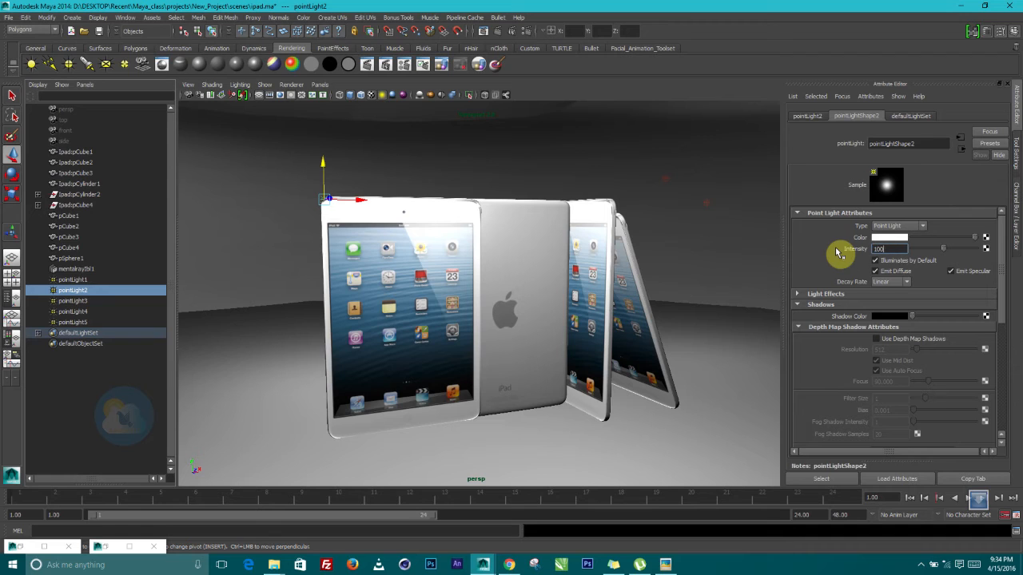
pyautogui.write('10')
pyautogui.press('Return')
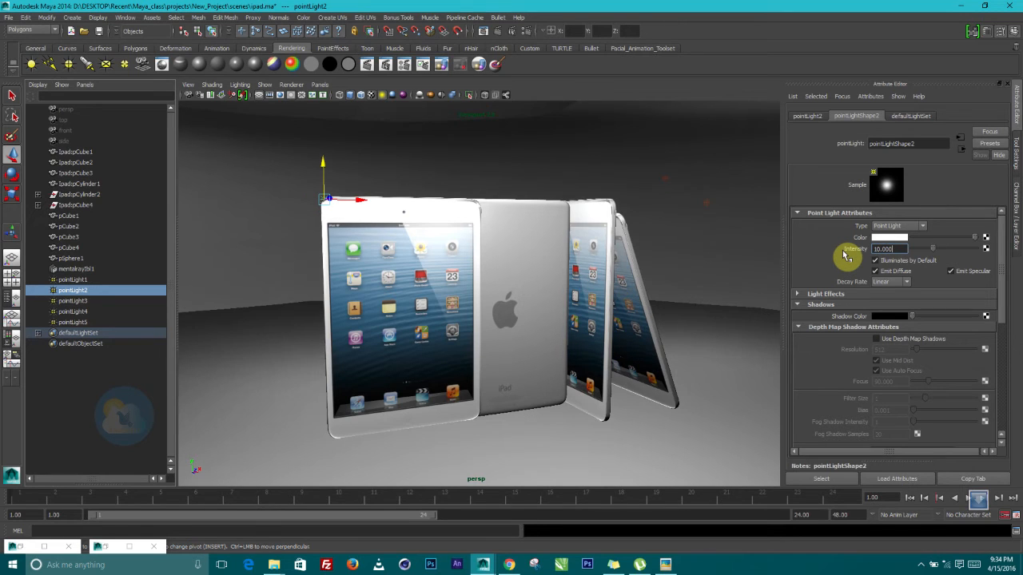
# Set pointLight3 and pointLight5 to intensity 10 and render the current frame
pyautogui.click(74, 311)
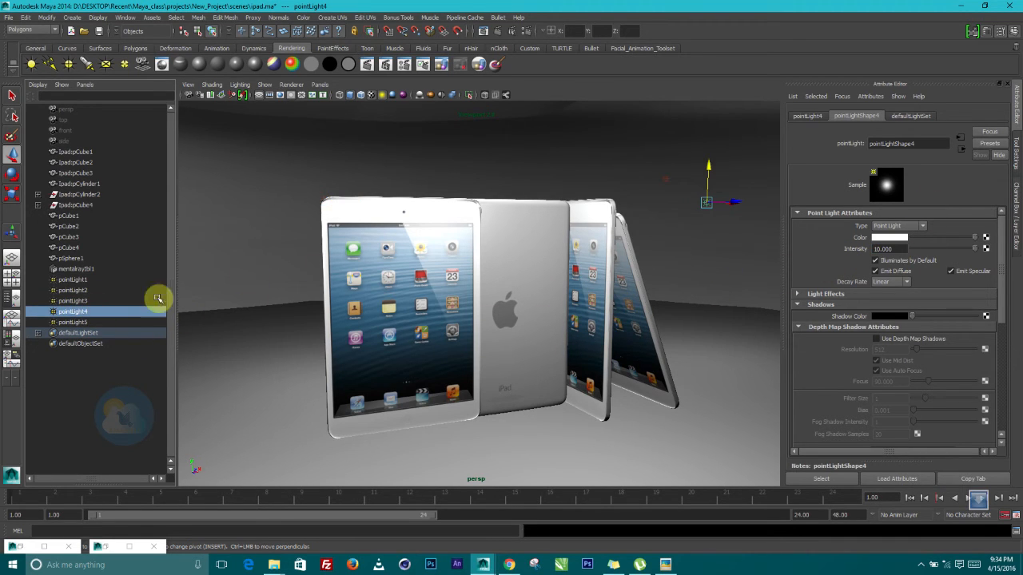
pyautogui.click(74, 301)
pyautogui.click(899, 249)
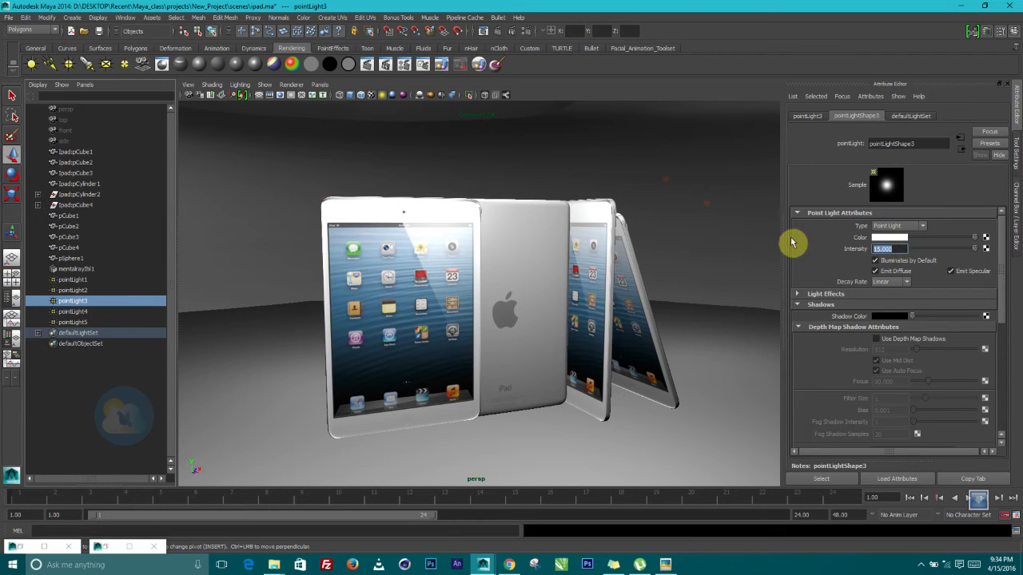
pyautogui.write('1')
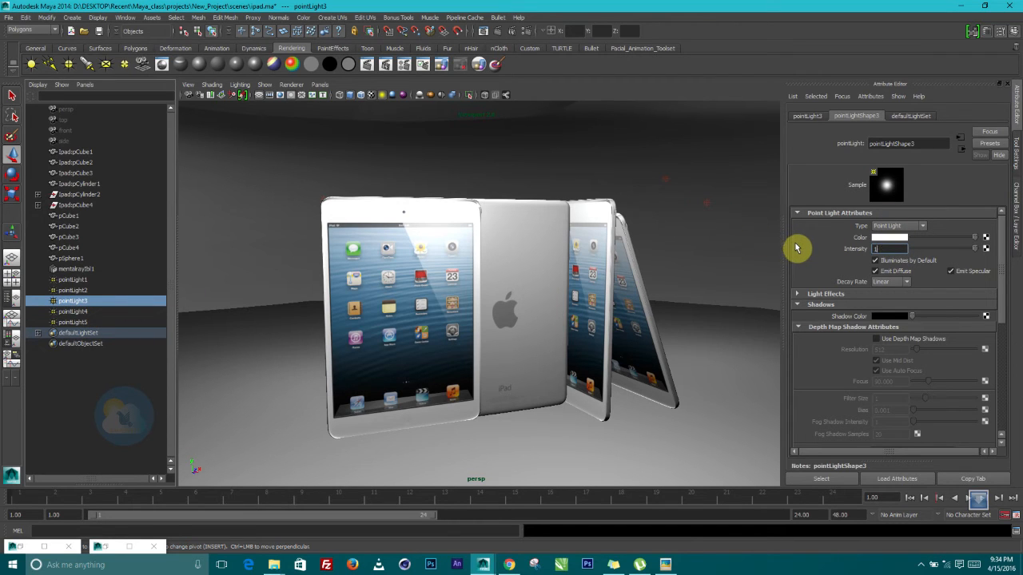
pyautogui.write('0')
pyautogui.press('Return')
pyautogui.click(71, 291)
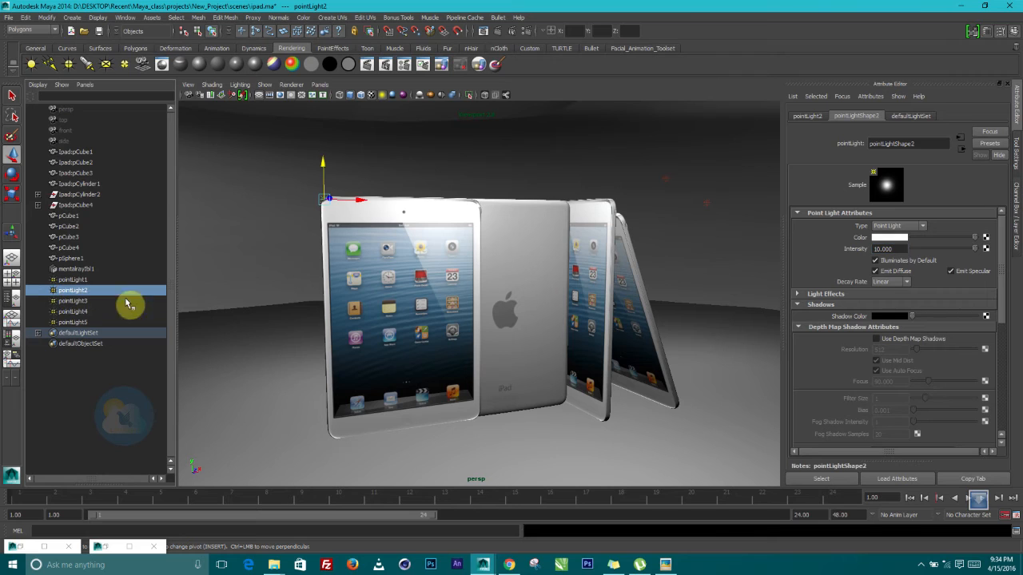
pyautogui.click(76, 323)
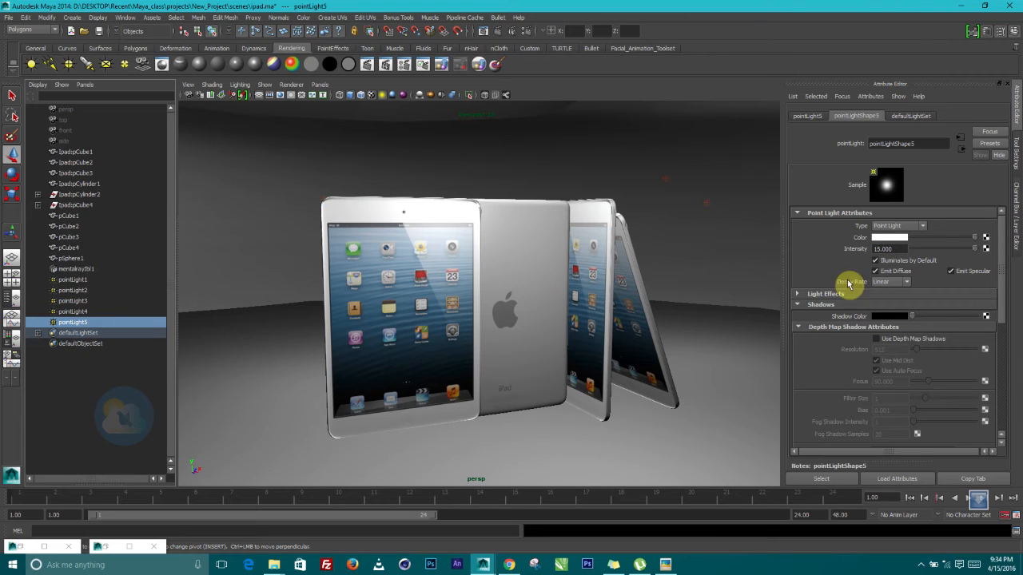
pyautogui.click(887, 249)
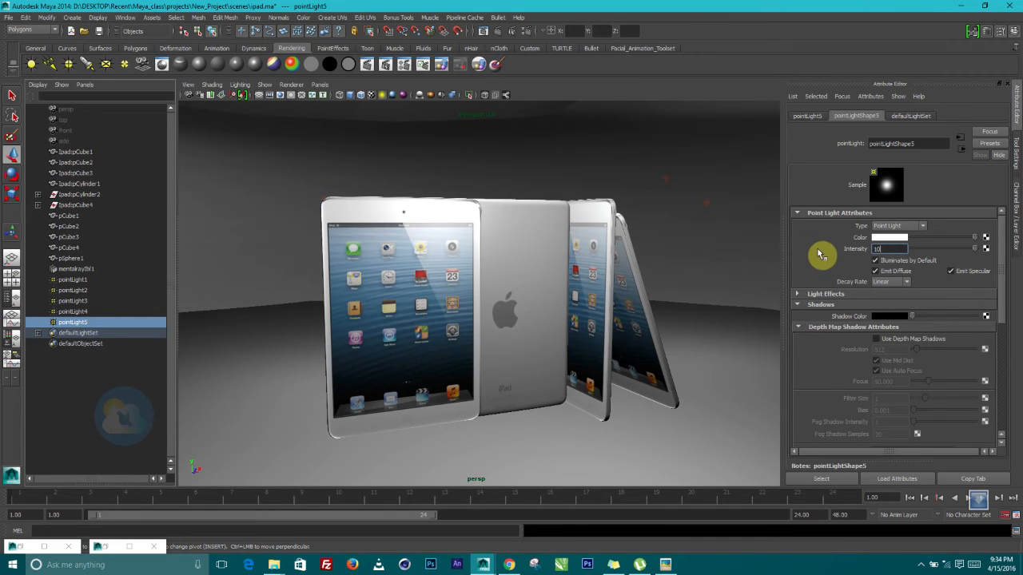
pyautogui.press('Return')
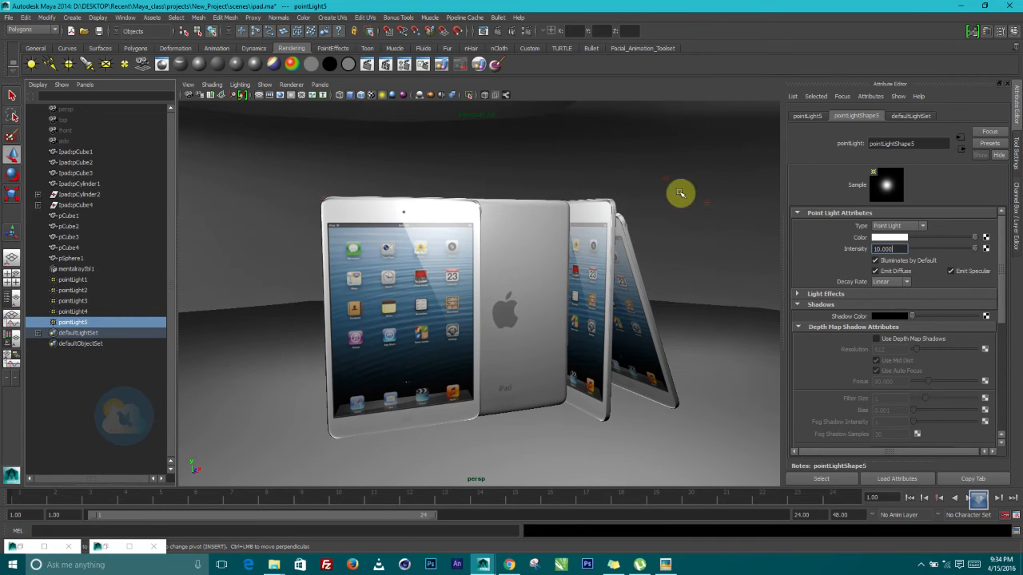
pyautogui.click(497, 33)
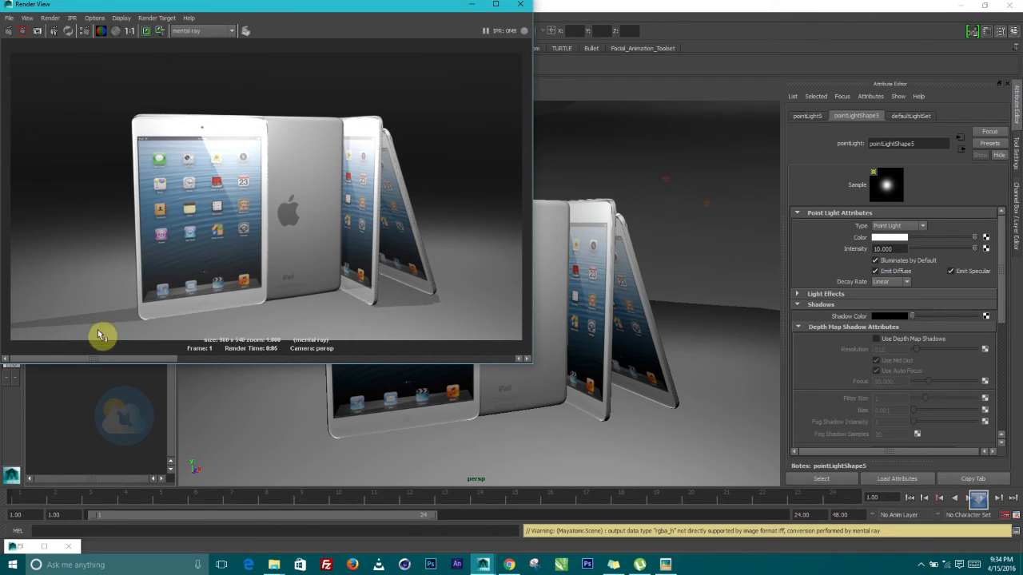
# Review the new mental ray render, then minimize the Render View
pyautogui.moveTo(88, 361); pyautogui.dragTo(7, 317)
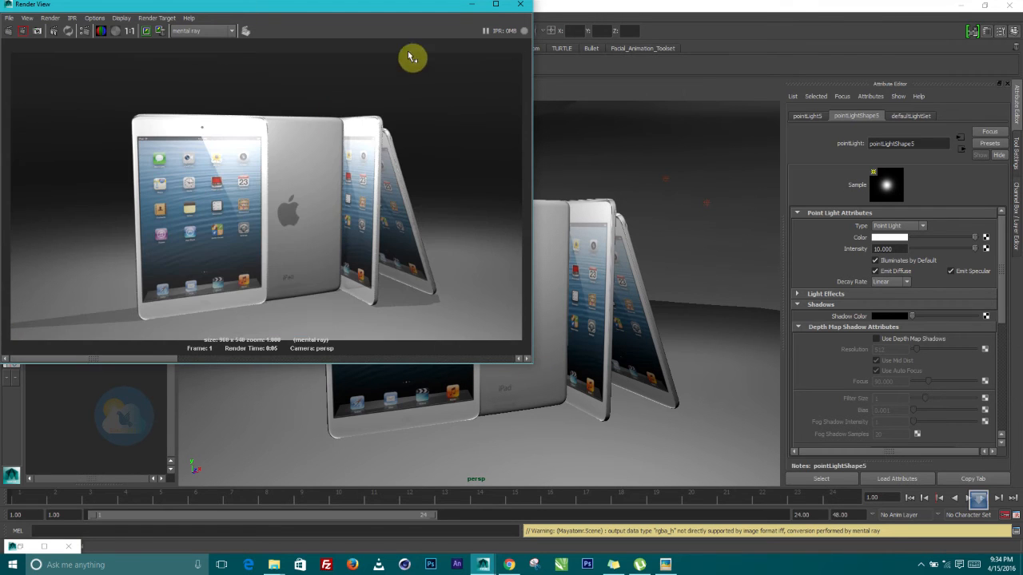
pyautogui.click(477, 5)
pyautogui.scroll(-3, 473, 145)
pyautogui.keyDown('alt'); pyautogui.moveTo(525, 234); pyautogui.dragTo(543, 311, button='middle'); pyautogui.keyUp('alt')
# Move pointLight5 further left and lower in the scene
pyautogui.moveTo(553, 167); pyautogui.dragTo(540, 165)
pyautogui.moveTo(521, 131); pyautogui.dragTo(520, 171)
pyautogui.keyDown('alt'); pyautogui.moveTo(522, 215); pyautogui.dragTo(744, 302); pyautogui.keyUp('alt')
# Select the flattened sphere pSphere1, frame it, and show the Channel Box / Layer Editor
pyautogui.click(633, 311)
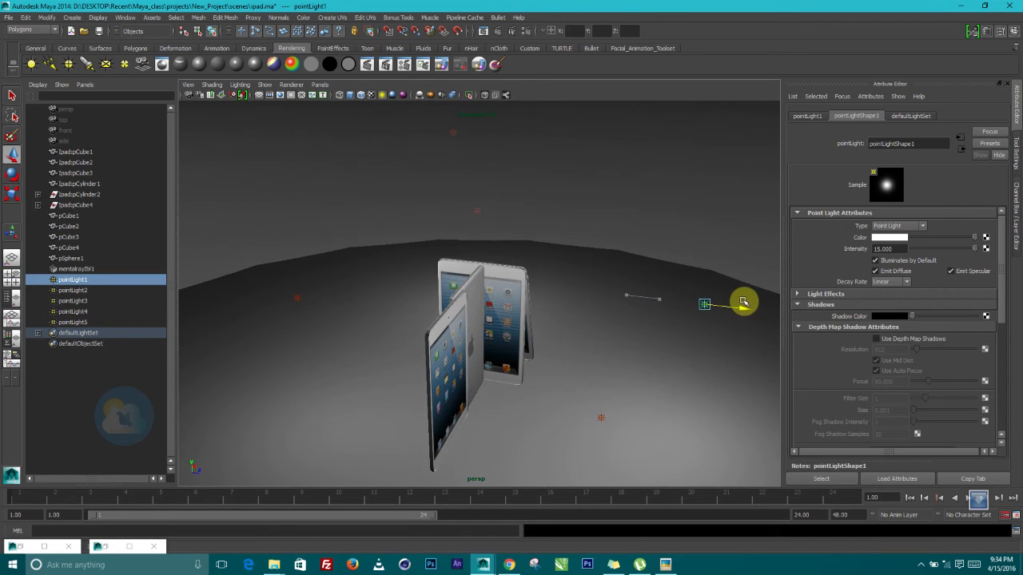
pyautogui.click(608, 418)
pyautogui.keyDown('alt'); pyautogui.moveTo(677, 397); pyautogui.dragTo(557, 359); pyautogui.keyUp('alt')
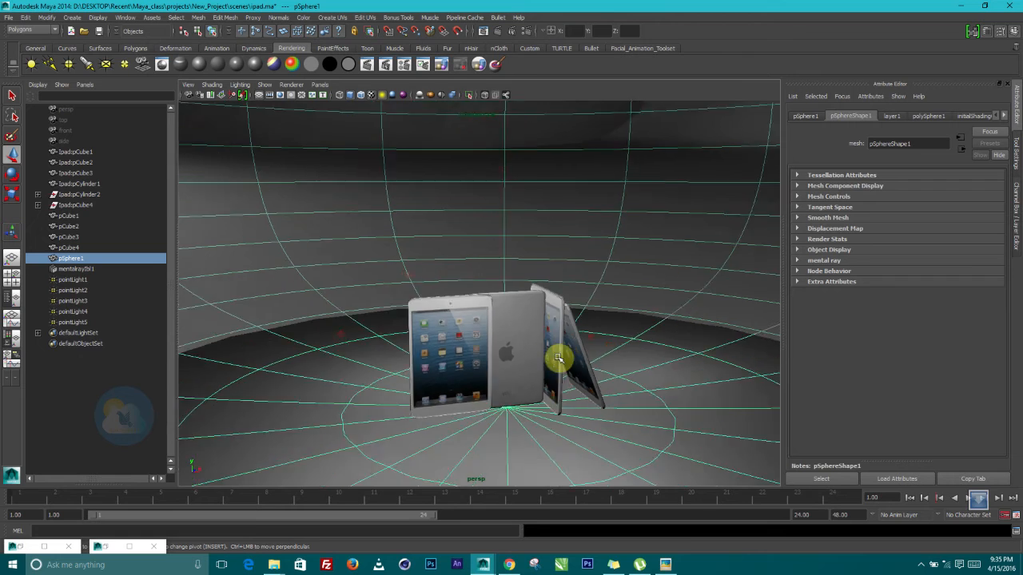
pyautogui.press('f')
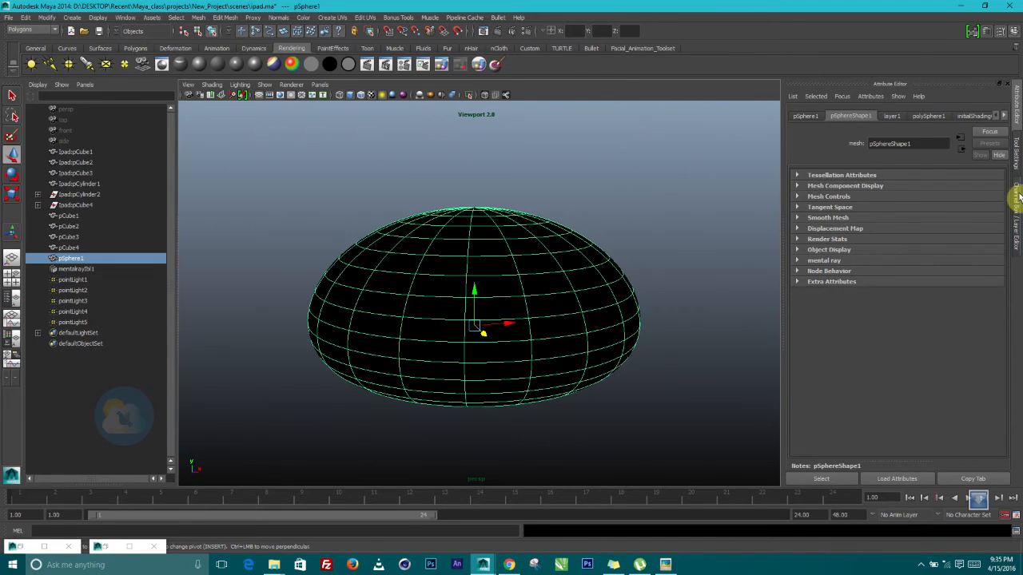
pyautogui.click(1018, 197)
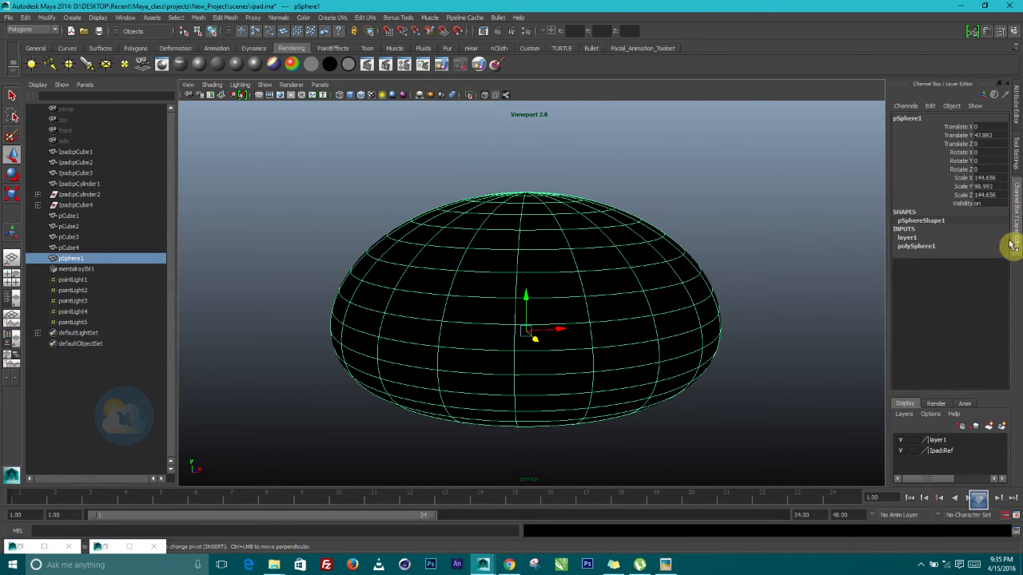
# Hide layer1 and rotate mentalrayIbl1 to Rotate Y -56.576
pyautogui.click(902, 440)
pyautogui.click(631, 340)
pyautogui.keyDown('alt'); pyautogui.moveTo(639, 347); pyautogui.dragTo(491, 394); pyautogui.keyUp('alt')
pyautogui.keyDown('alt'); pyautogui.moveTo(628, 343); pyautogui.dragTo(582, 338); pyautogui.keyUp('alt')
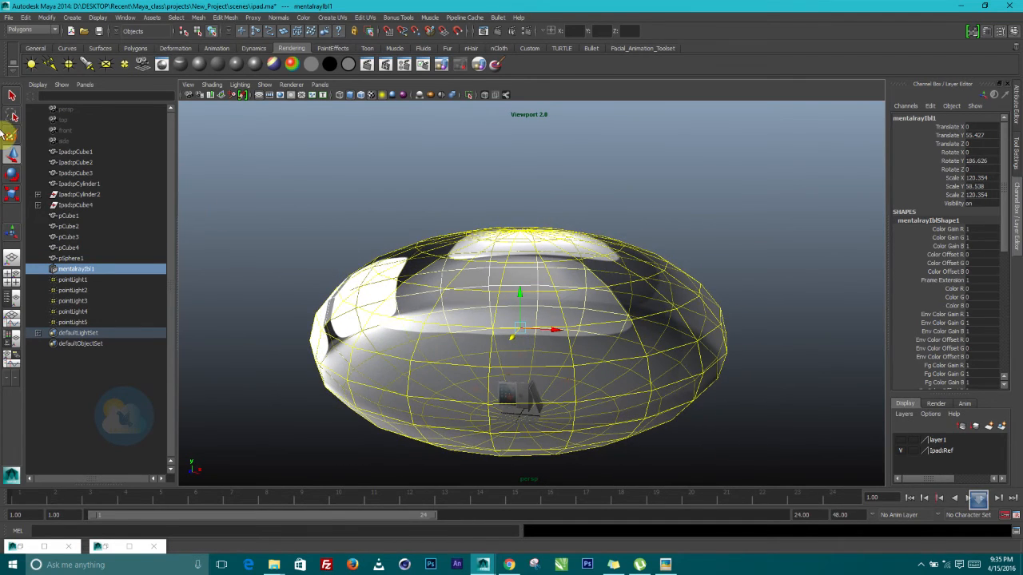
pyautogui.click(12, 174)
pyautogui.moveTo(490, 341); pyautogui.dragTo(570, 342)
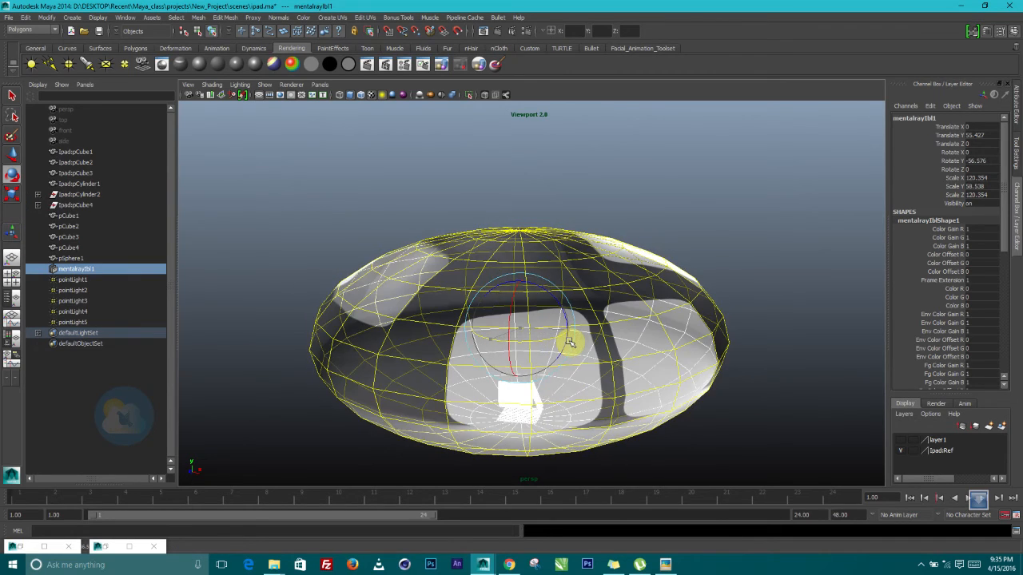
pyautogui.keyDown('alt'); pyautogui.moveTo(529, 306); pyautogui.dragTo(593, 426, button='right'); pyautogui.keyUp('alt')
pyautogui.keyDown('alt'); pyautogui.moveTo(594, 337); pyautogui.dragTo(623, 222, button='middle'); pyautogui.keyUp('alt')
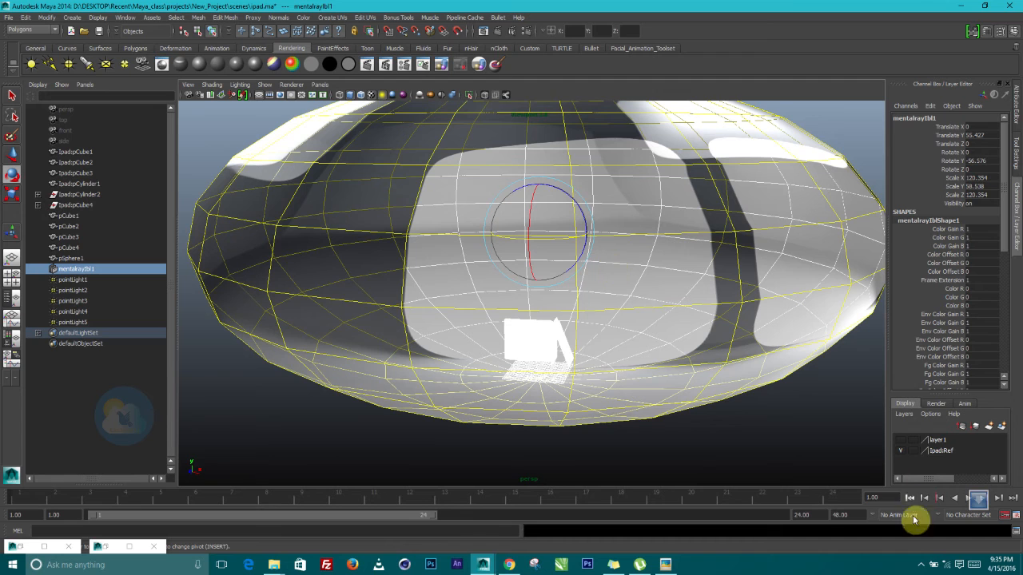
# Show layer1 again and frame the iPads inside the Resolution Gate
pyautogui.click(902, 442)
pyautogui.scroll(4, 564, 349)
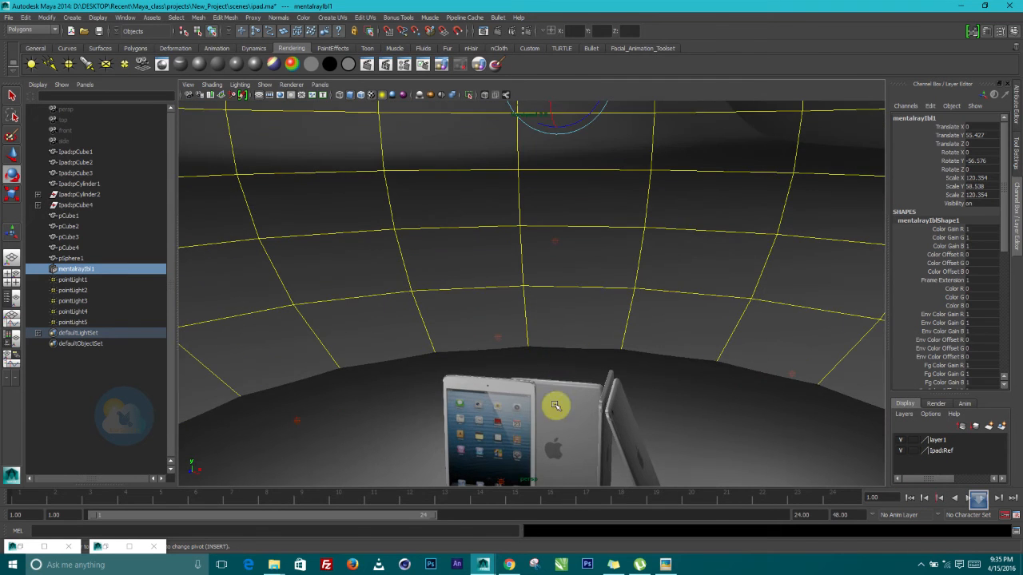
pyautogui.keyDown('alt'); pyautogui.moveTo(555, 405); pyautogui.dragTo(519, 194, button='middle'); pyautogui.keyUp('alt')
pyautogui.keyDown('alt'); pyautogui.moveTo(519, 194); pyautogui.dragTo(541, 320, button='right'); pyautogui.keyUp('alt')
pyautogui.keyDown('alt'); pyautogui.moveTo(541, 319); pyautogui.dragTo(600, 324); pyautogui.keyUp('alt')
pyautogui.keyDown('alt'); pyautogui.moveTo(600, 323); pyautogui.dragTo(662, 300, button='middle'); pyautogui.keyUp('alt')
pyautogui.keyDown('alt'); pyautogui.moveTo(662, 301); pyautogui.dragTo(667, 256); pyautogui.keyUp('alt')
pyautogui.keyDown('alt'); pyautogui.moveTo(668, 285); pyautogui.dragTo(674, 299, button='right'); pyautogui.keyUp('alt')
pyautogui.keyDown('alt'); pyautogui.moveTo(674, 299); pyautogui.dragTo(661, 309); pyautogui.keyUp('alt')
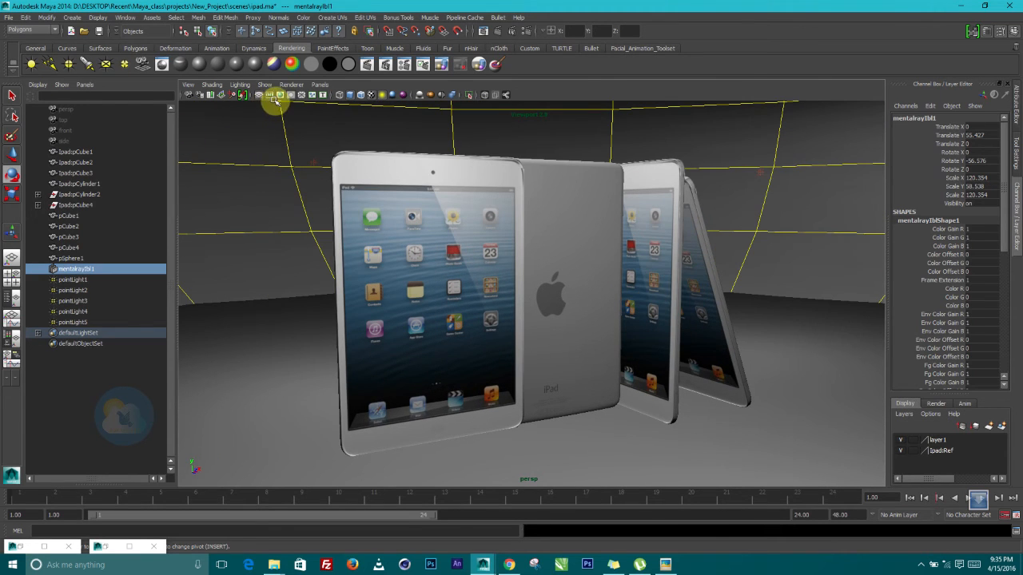
pyautogui.click(278, 96)
pyautogui.keyDown('alt'); pyautogui.moveTo(622, 250); pyautogui.dragTo(637, 279, button='right'); pyautogui.keyUp('alt')
pyautogui.moveTo(642, 284)
pyautogui.keyDown('alt'); pyautogui.mouseDown(button='middle')
pyautogui.moveTo(668, 290)
pyautogui.moveTo(648, 290)
pyautogui.moveTo(639, 276)
pyautogui.mouseUp(button='middle'); pyautogui.keyUp('alt')
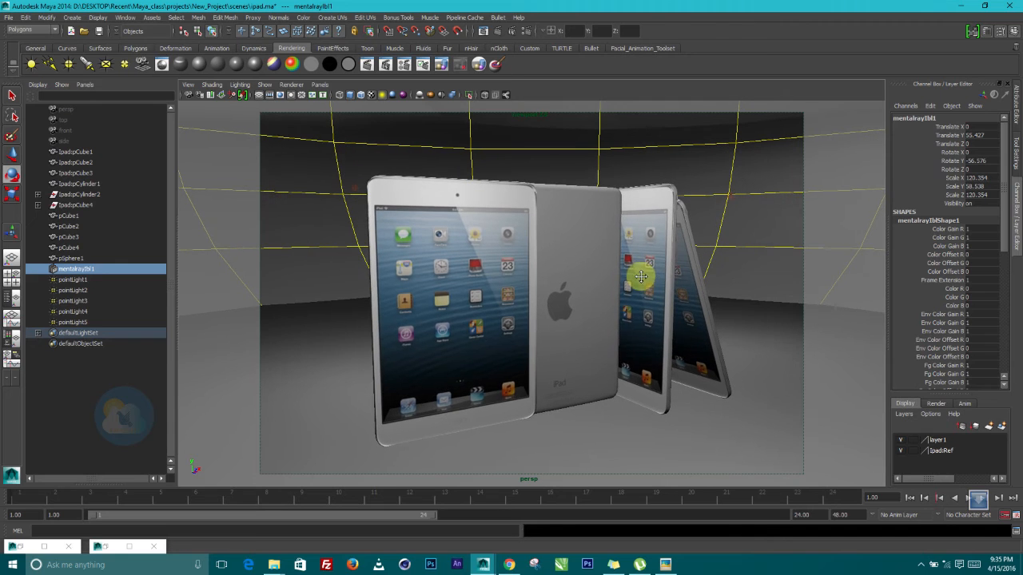
# Render a 960 x 540 frame under the rotated IBL dome, then return to the scene
pyautogui.click(498, 32)
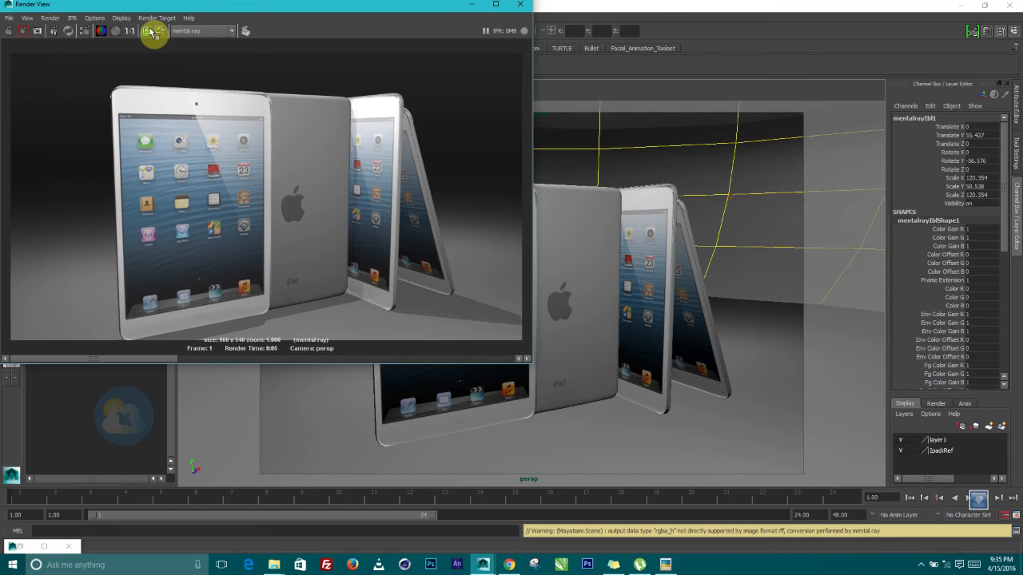
pyautogui.click(470, 6)
pyautogui.keyDown('alt'); pyautogui.moveTo(540, 239); pyautogui.dragTo(538, 200, button='right'); pyautogui.keyUp('alt')
pyautogui.keyDown('alt'); pyautogui.moveTo(551, 249); pyautogui.dragTo(535, 234, button='middle'); pyautogui.keyUp('alt')
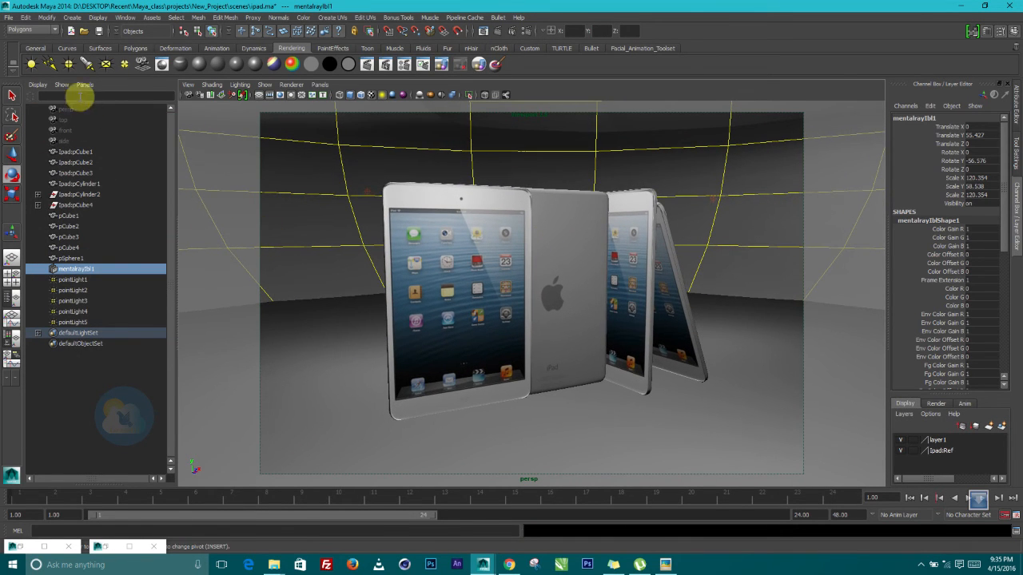
# Add an ambient light raised above the iPads with intensity 0.1
pyautogui.click(31, 65)
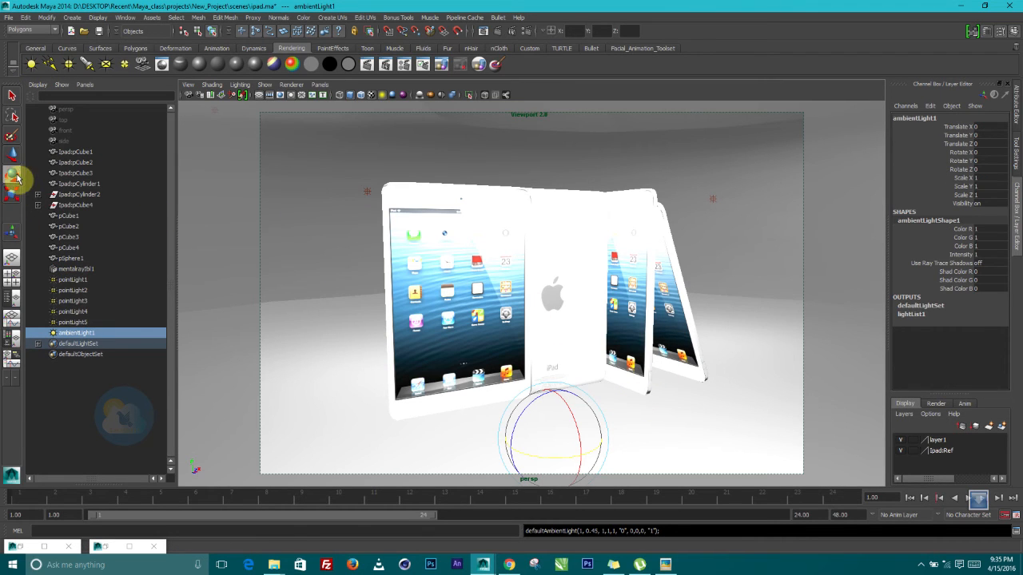
pyautogui.click(12, 153)
pyautogui.moveTo(550, 407); pyautogui.dragTo(589, 152)
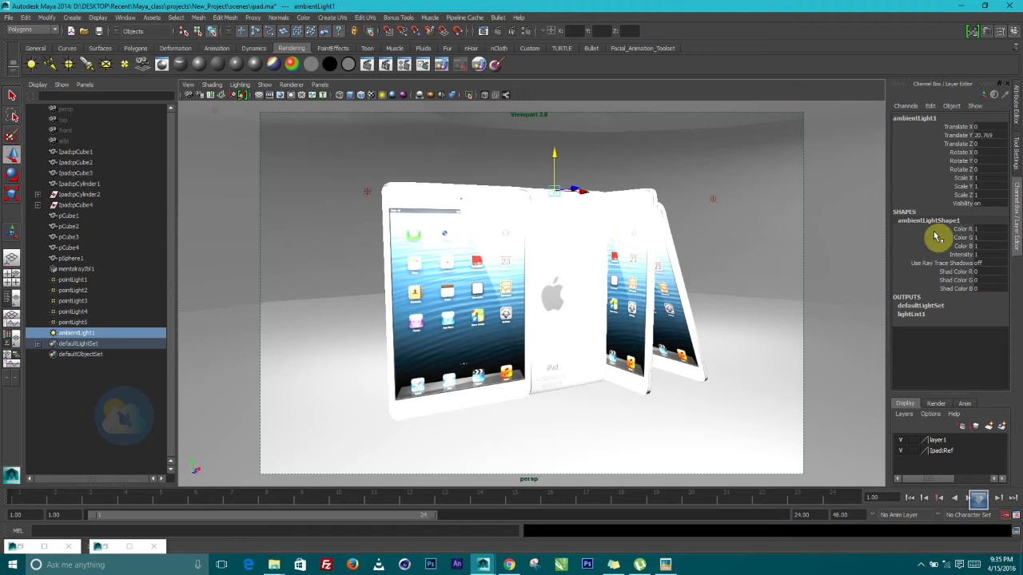
pyautogui.hotkey('ctrl', 'a')
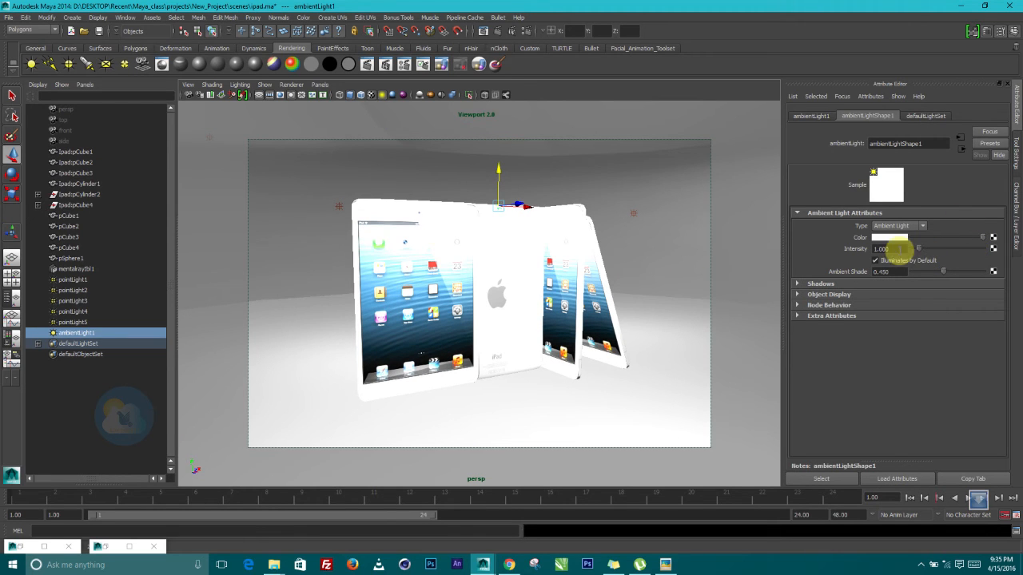
pyautogui.moveTo(900, 249); pyautogui.dragTo(837, 251)
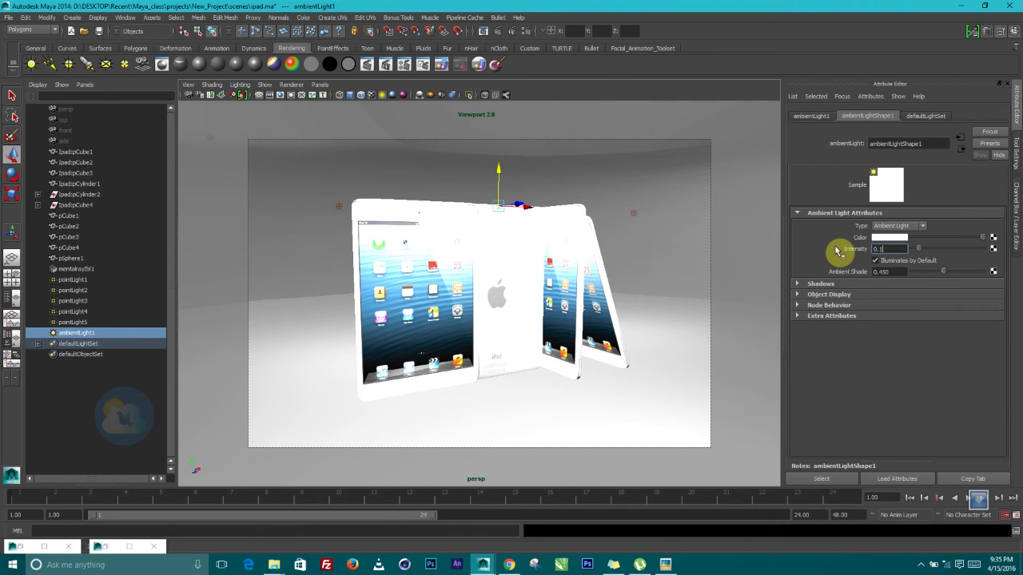
pyautogui.write('0.1')
pyautogui.press('Return')
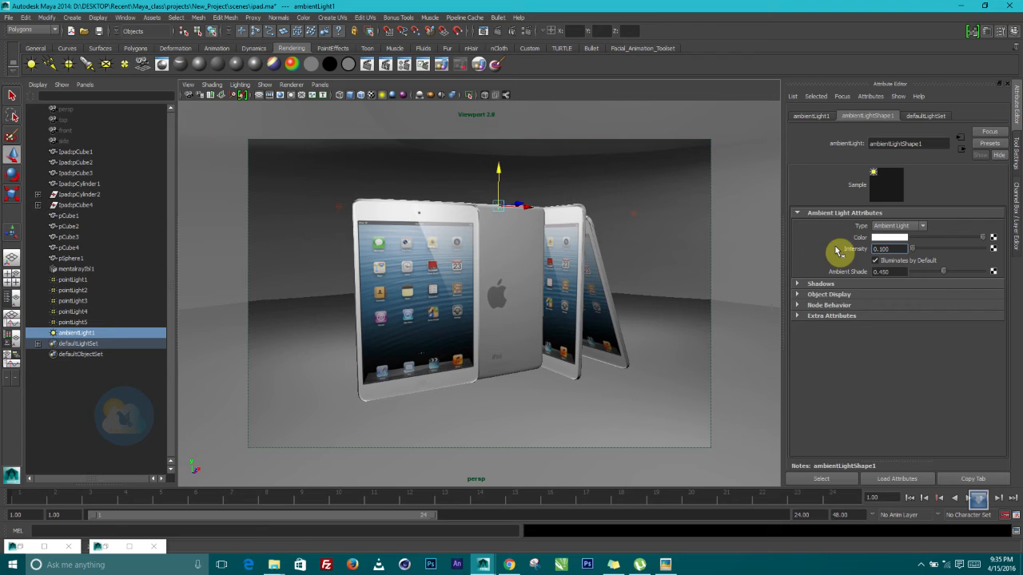
# Give ambientLight1 a light blue colour
pyautogui.click(880, 243)
pyautogui.click(889, 265)
pyautogui.moveTo(894, 281); pyautogui.dragTo(904, 278)
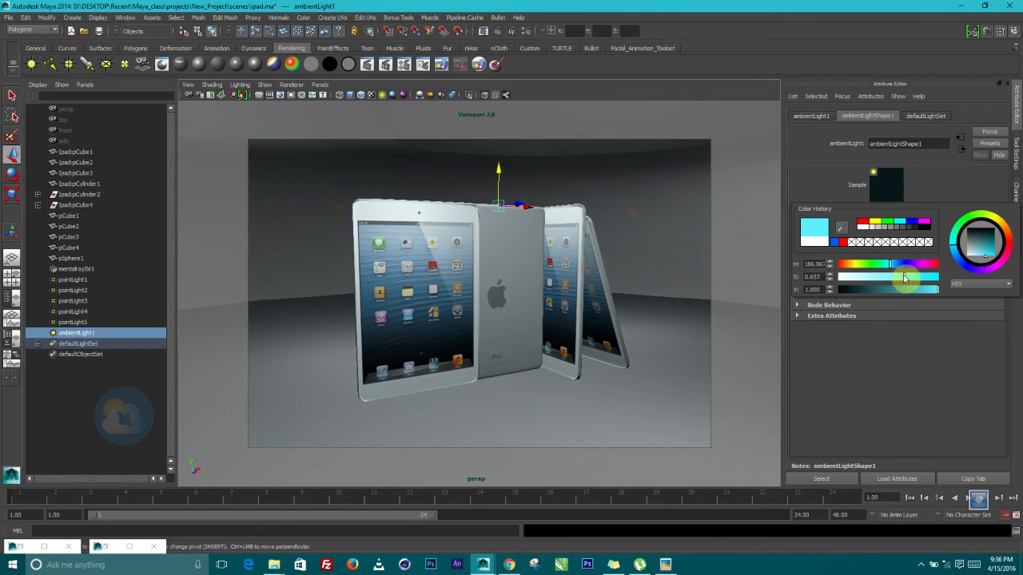
pyautogui.click(899, 265)
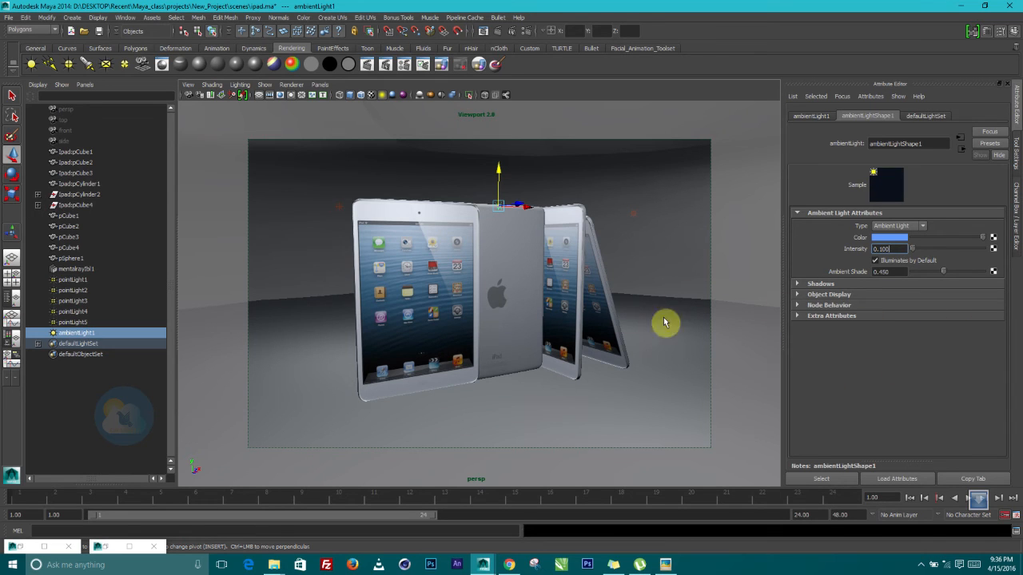
pyautogui.keyDown('alt'); pyautogui.moveTo(477, 316); pyautogui.dragTo(484, 317, button='right'); pyautogui.keyUp('alt')
pyautogui.keyDown('alt'); pyautogui.moveTo(521, 263); pyautogui.dragTo(525, 262, button='right'); pyautogui.keyUp('alt')
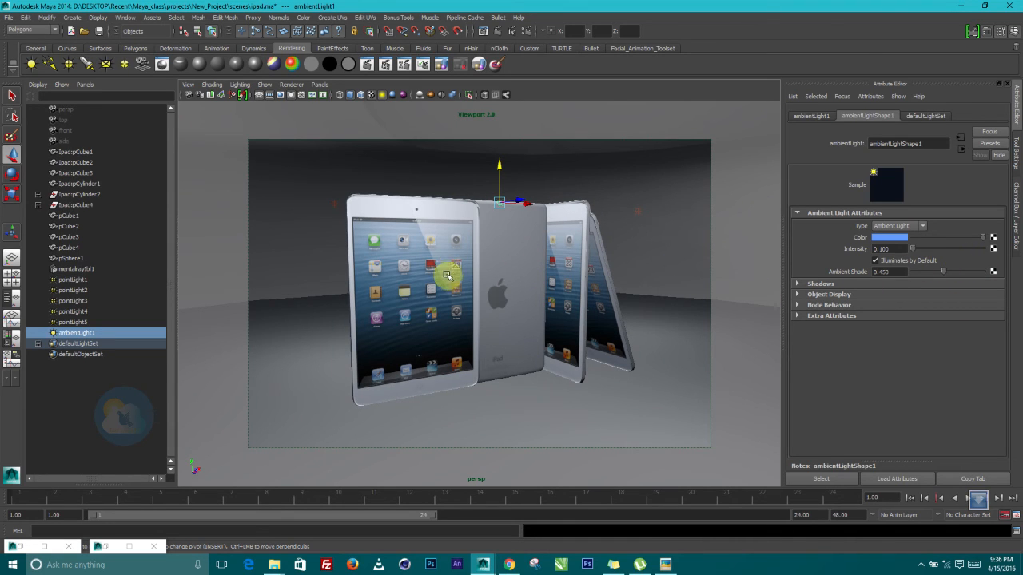
# Load the Production render preset in Render Settings
pyautogui.click(528, 32)
pyautogui.moveTo(596, 87); pyautogui.dragTo(681, 87)
pyautogui.click(557, 90)
pyautogui.moveTo(575, 121)
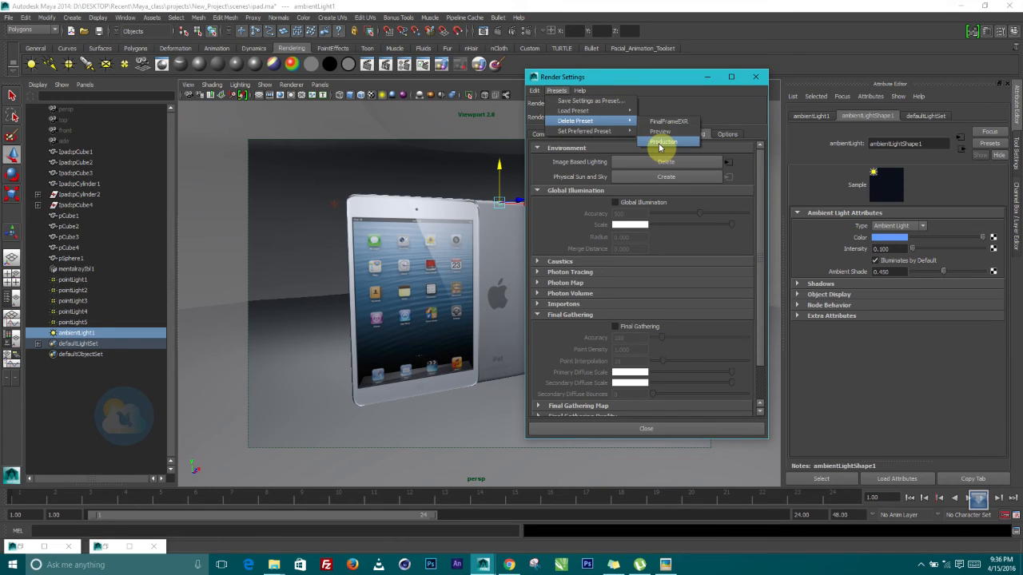
pyautogui.click(694, 164)
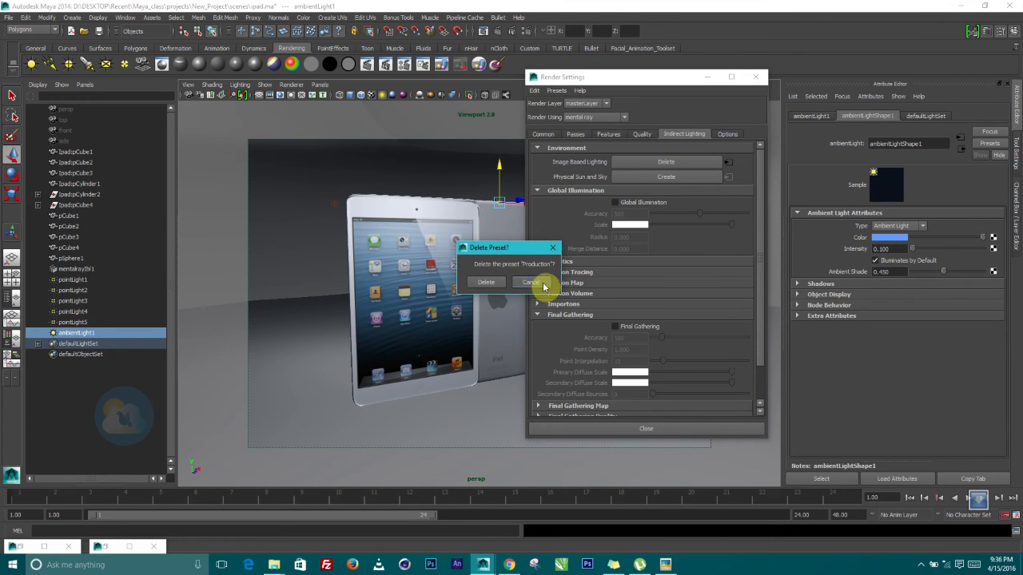
pyautogui.click(530, 287)
pyautogui.click(564, 93)
pyautogui.moveTo(574, 111)
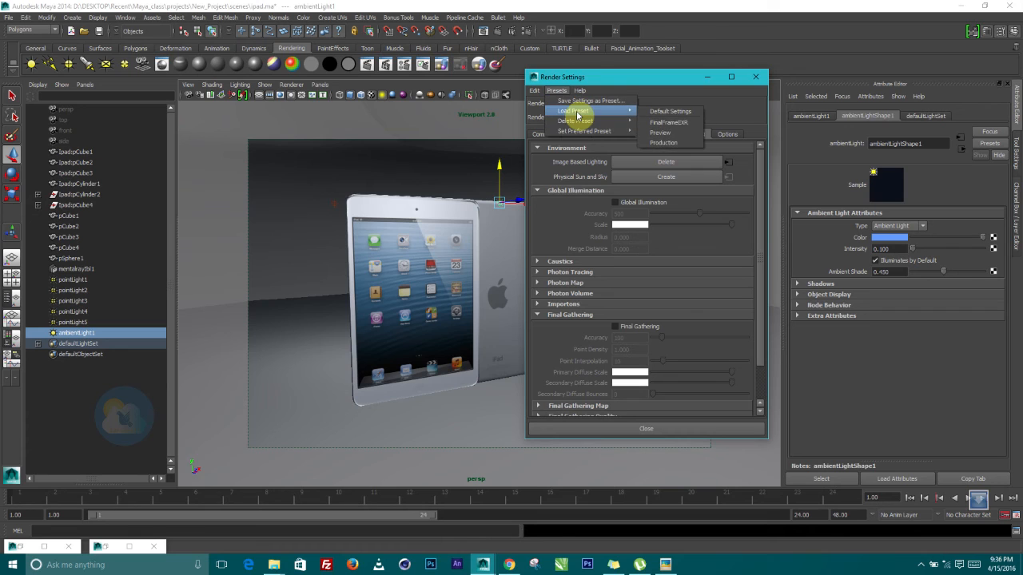
pyautogui.click(663, 143)
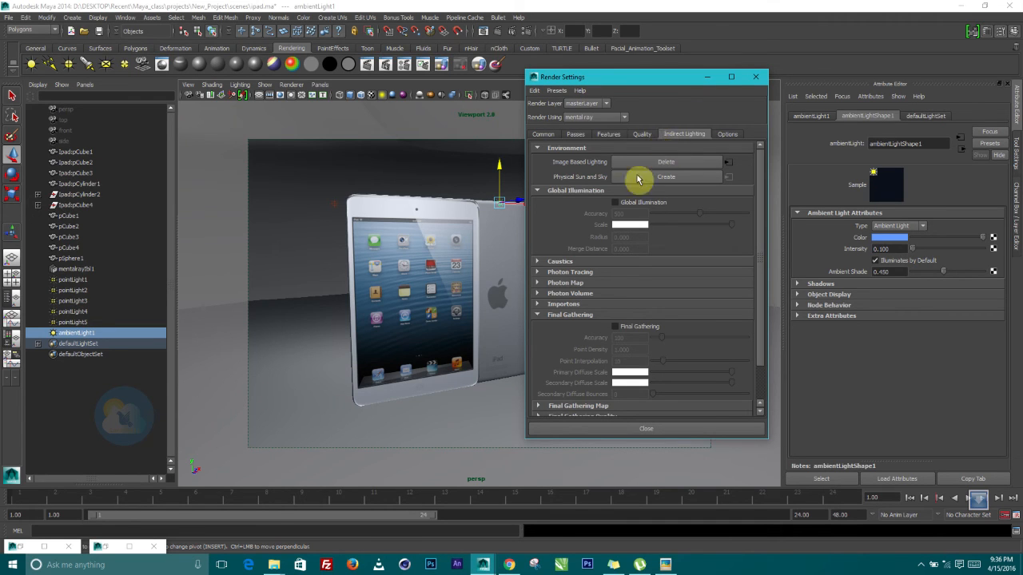
# Set the Common image size preset to HD 1080 and close Render Settings
pyautogui.click(543, 134)
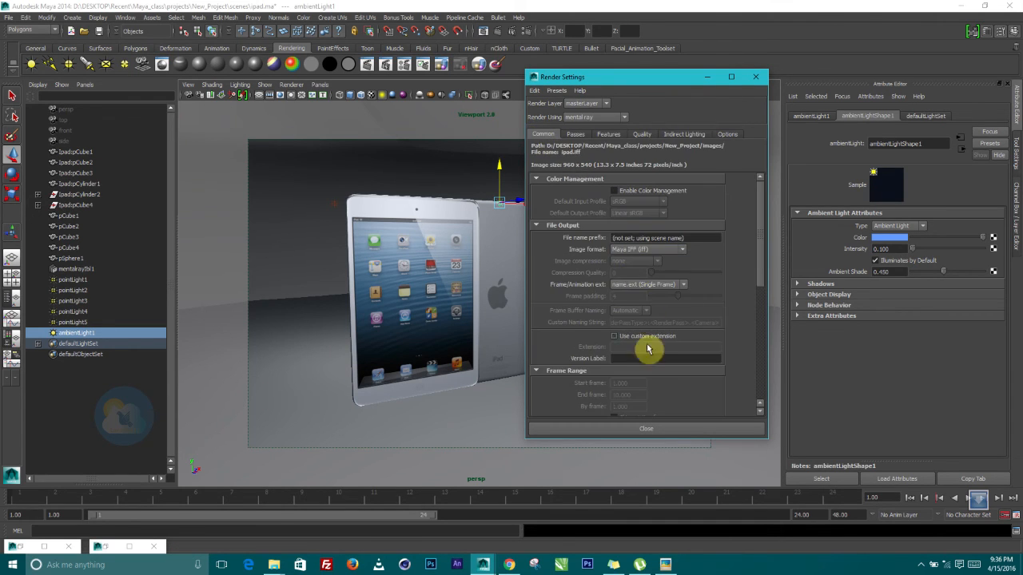
pyautogui.scroll(-3, 644, 355)
pyautogui.scroll(-3, 642, 361)
pyautogui.click(627, 268)
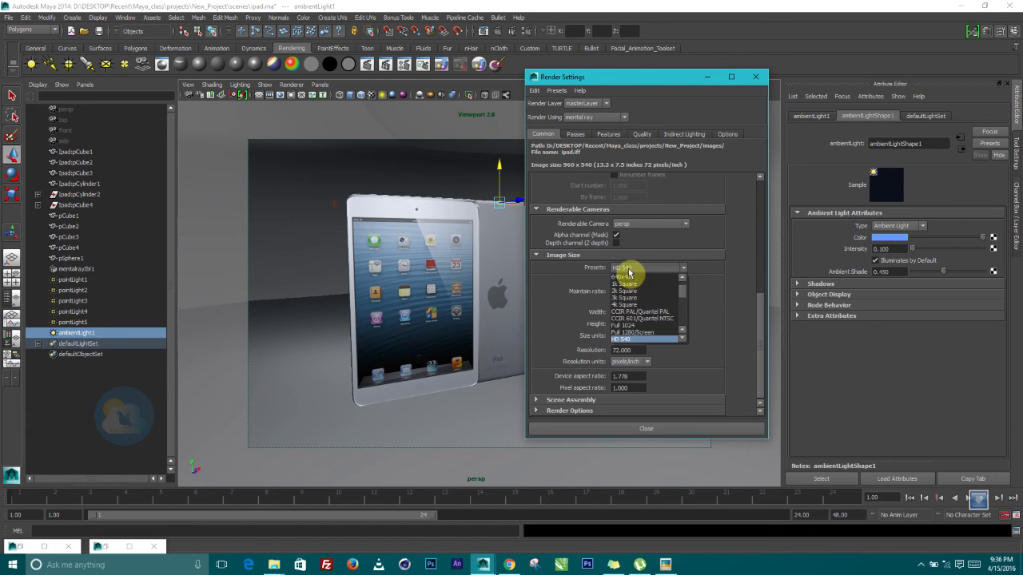
pyautogui.scroll(-2, 639, 331)
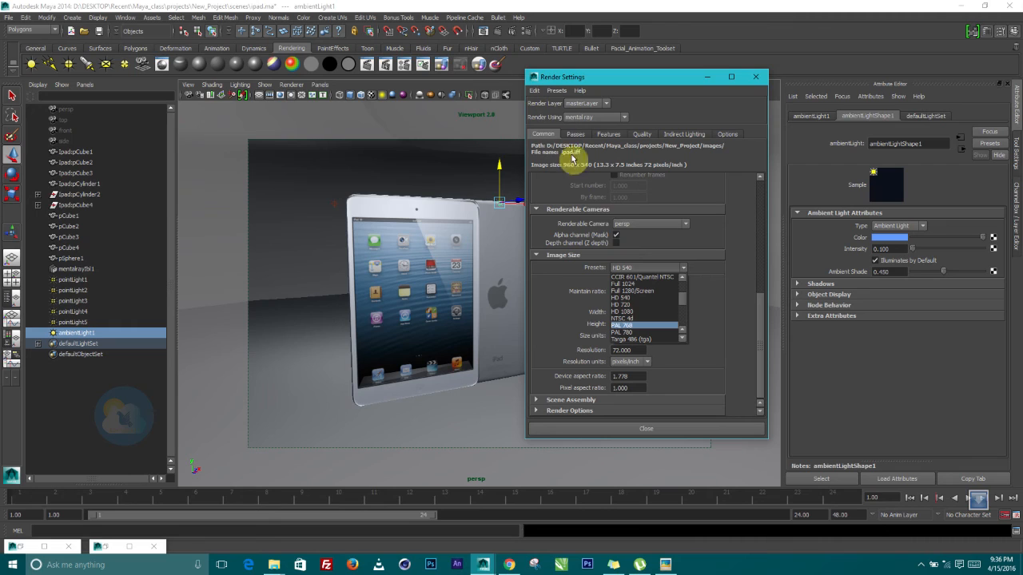
pyautogui.scroll(-3, 630, 322)
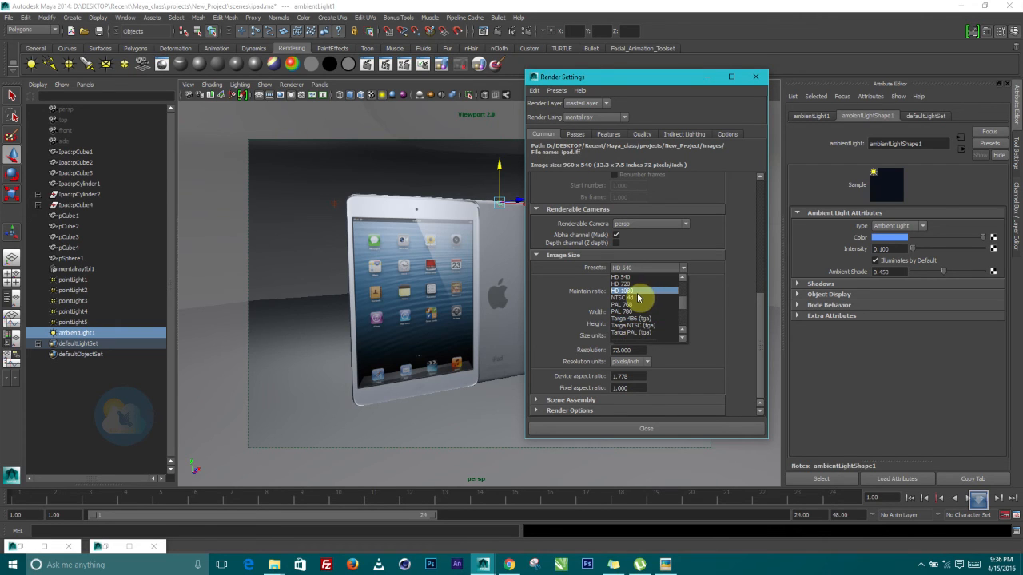
pyautogui.click(637, 292)
pyautogui.click(647, 429)
pyautogui.keyDown('alt'); pyautogui.moveTo(493, 318); pyautogui.dragTo(493, 306); pyautogui.keyUp('alt')
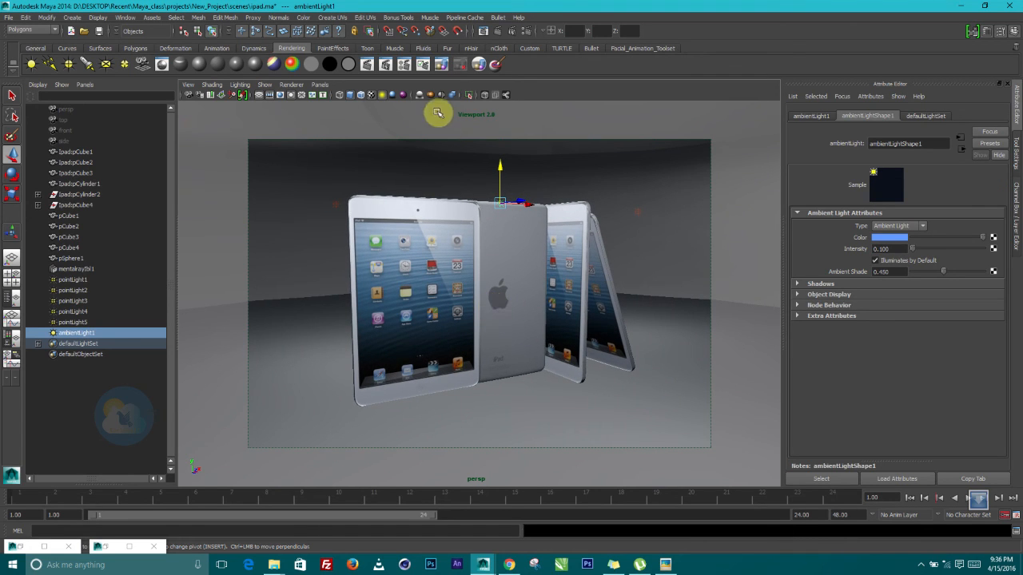
# Render the iPads at 1920 x 1080 in mental ray and view it full screen
pyautogui.click(497, 31)
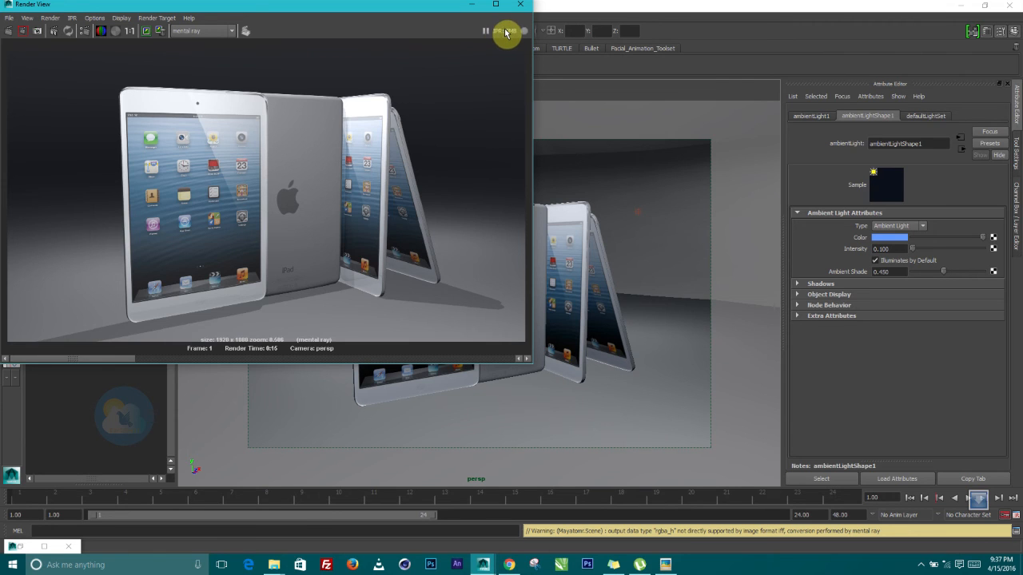
pyautogui.click(495, 4)
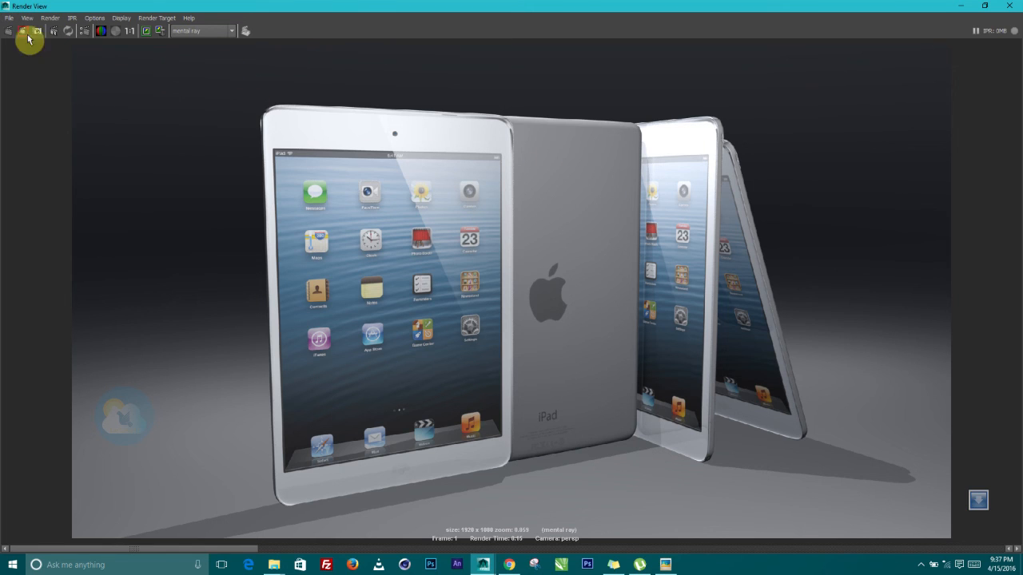
pyautogui.click(9, 18)
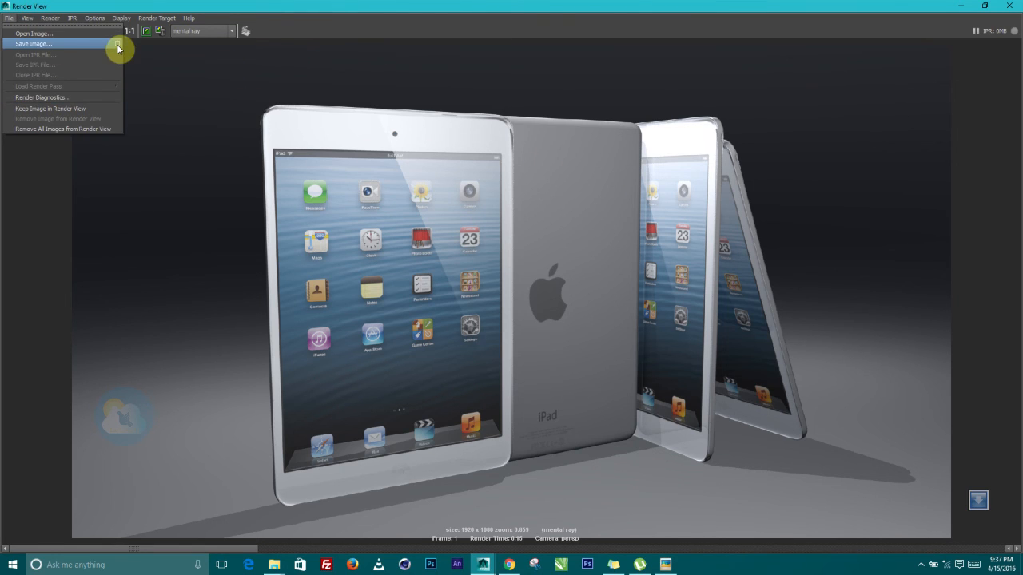
# Save the render as PNG ipad_image_hd.png and return to the main scene
pyautogui.click(142, 61)
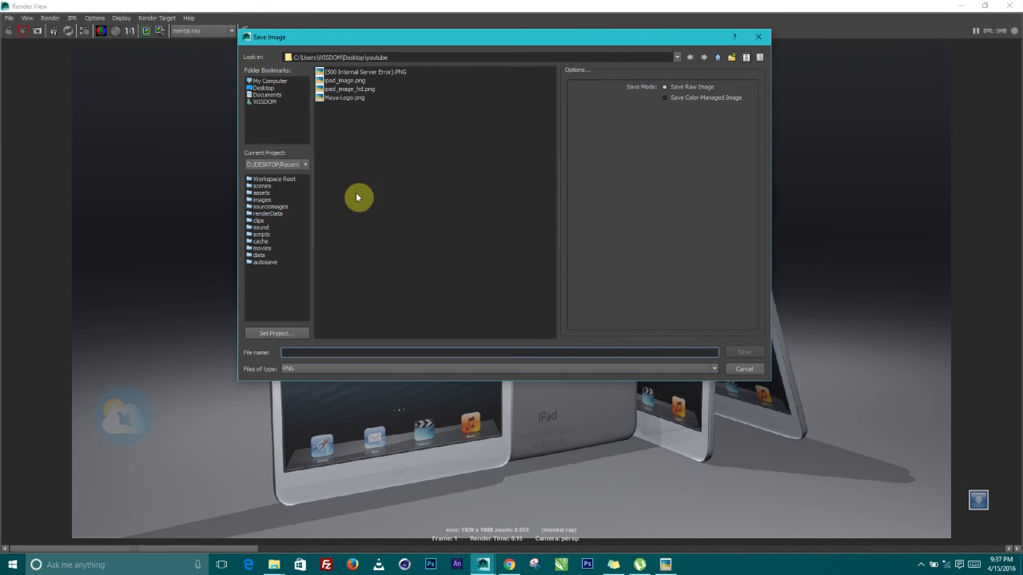
pyautogui.click(352, 89)
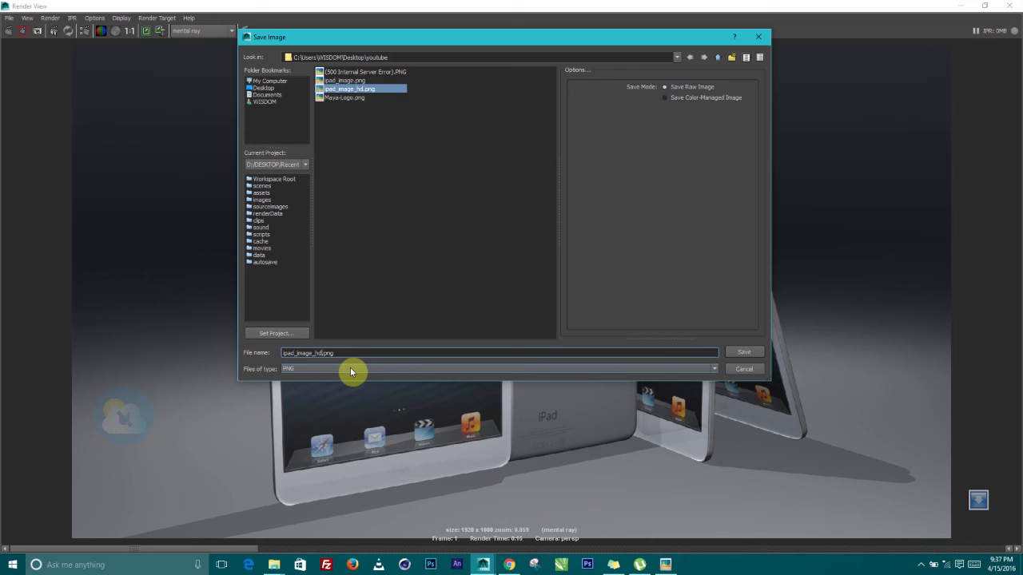
pyautogui.click(742, 353)
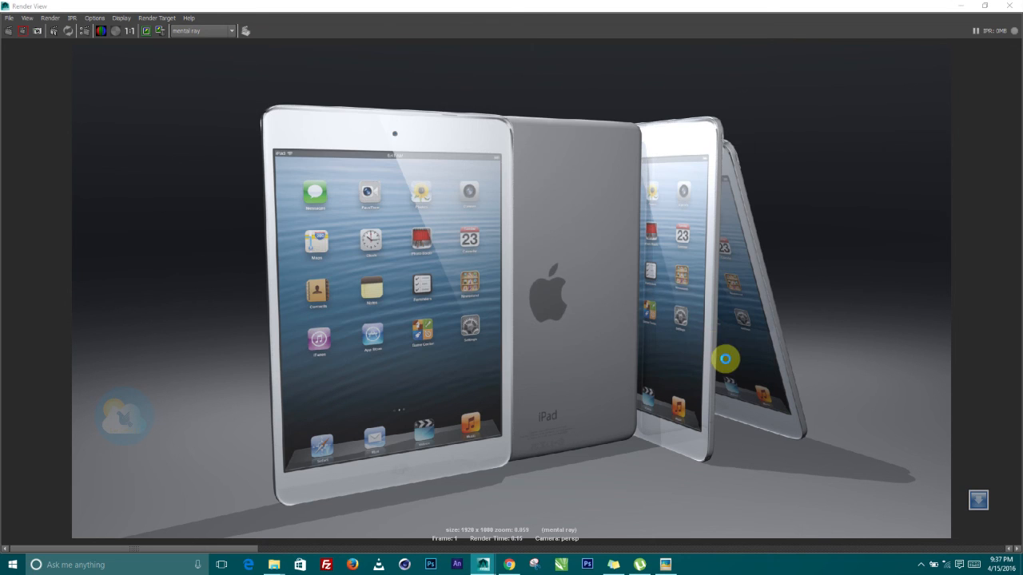
pyautogui.click(962, 7)
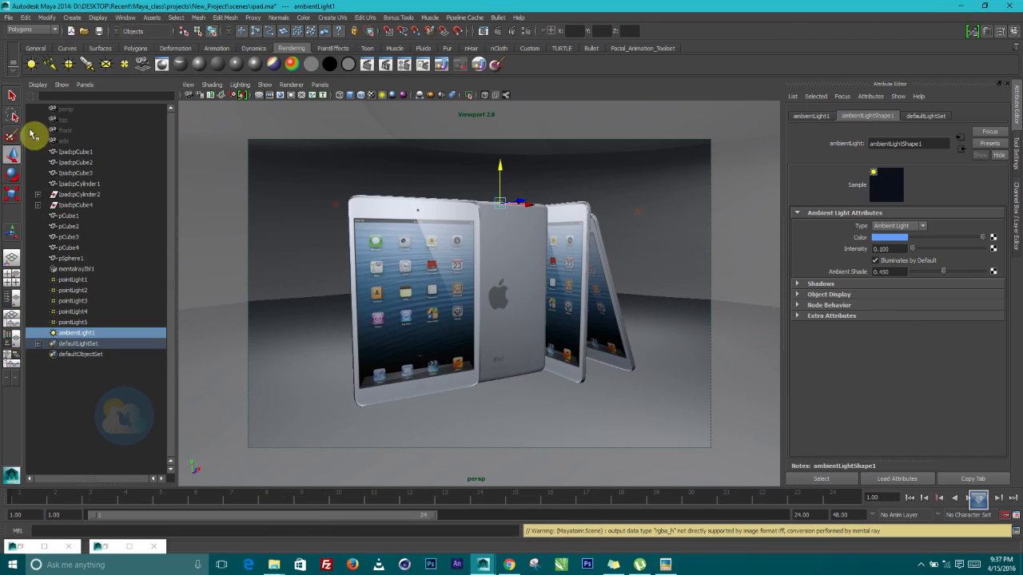